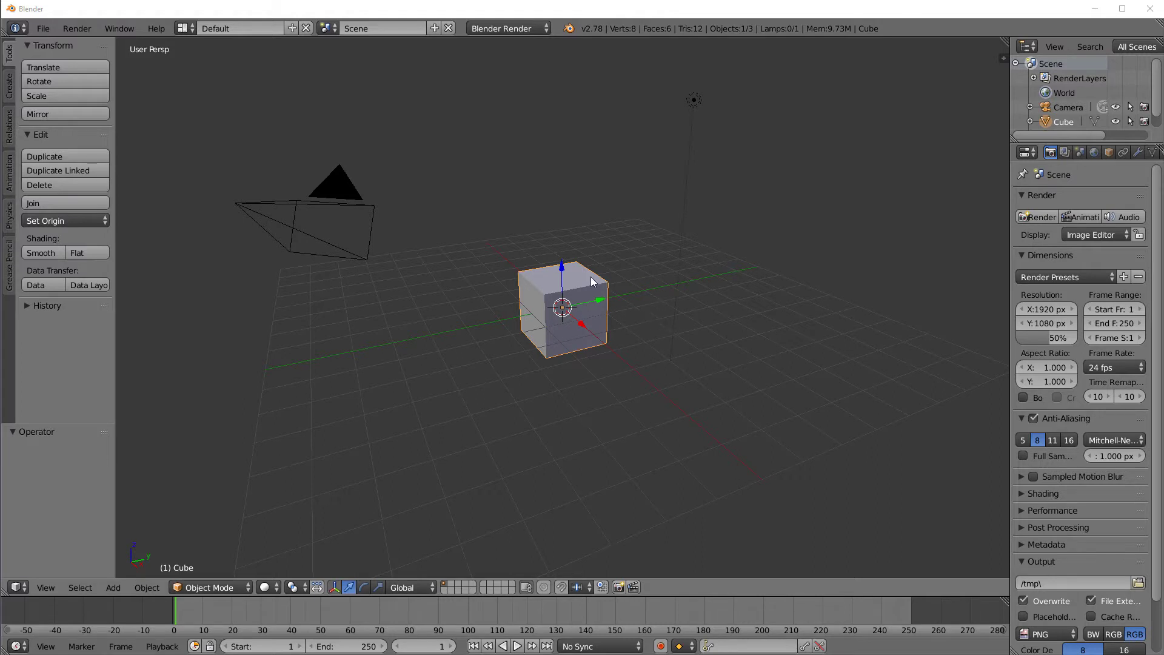
Step: Move the default cube about 0.9 units along the Y axis and try out the rotation manipulator on it
mouse_move(707, 316)
middle_down()
mouse_move(650, 324)
mouse_move(690, 319)
middle_up()
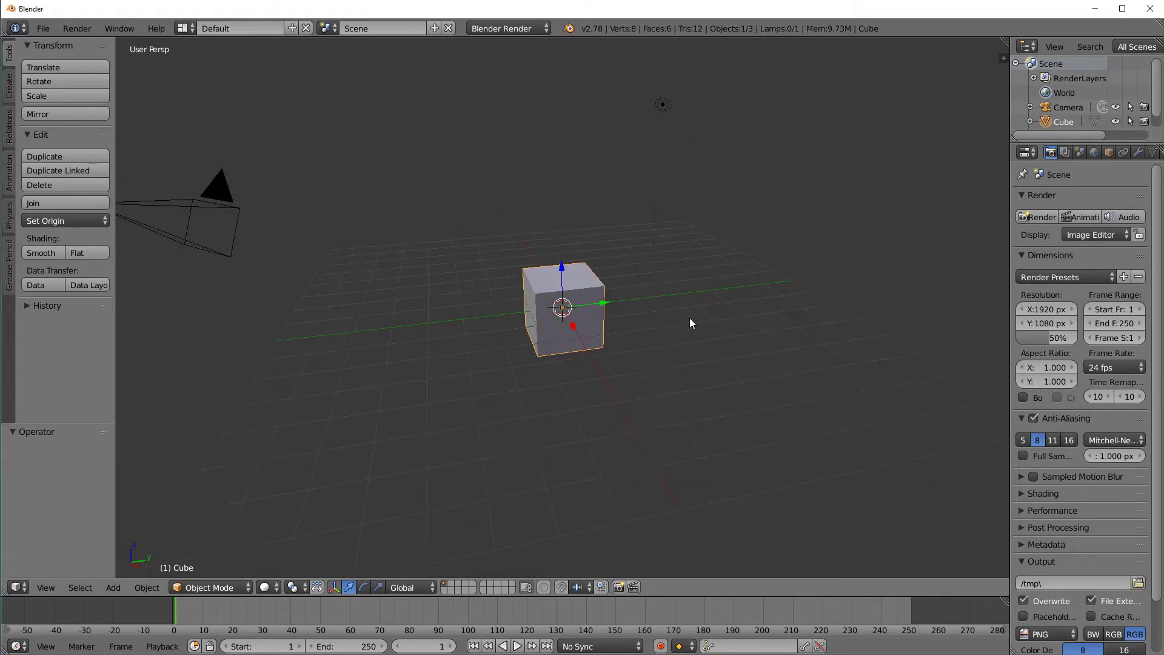
mouse_move(608, 309)
mouse_down()
mouse_move(736, 304)
mouse_move(626, 299)
mouse_up()
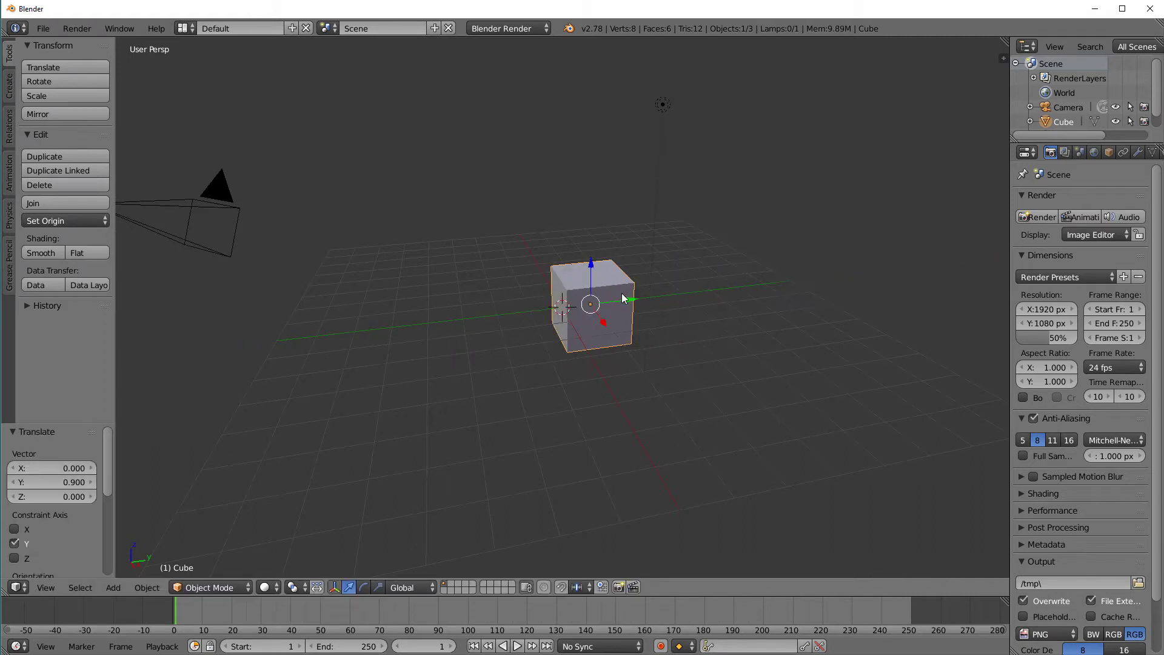
middle_drag(625, 298, 448, 553)
shift+click(364, 589)
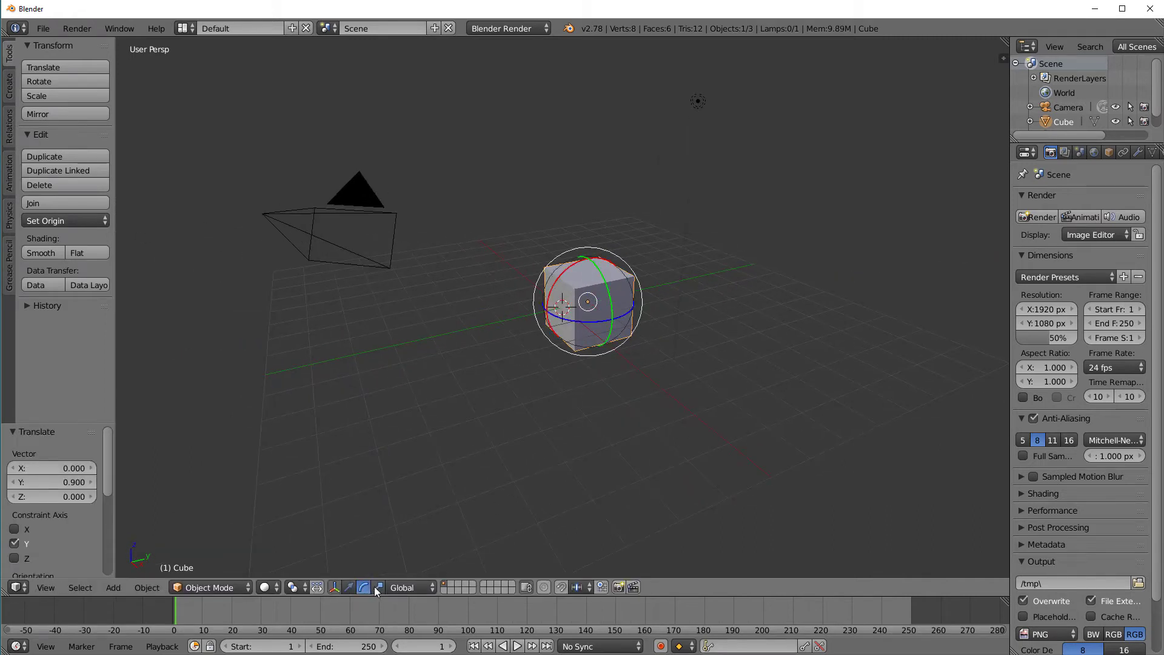
shift+click(364, 589)
shift+click(365, 588)
shift+click(359, 589)
shift+click(363, 587)
shift+click(364, 587)
shift+click(364, 587)
shift+click(363, 587)
Step: Delete the default cube from the scene
middle_drag(623, 403, 673, 448)
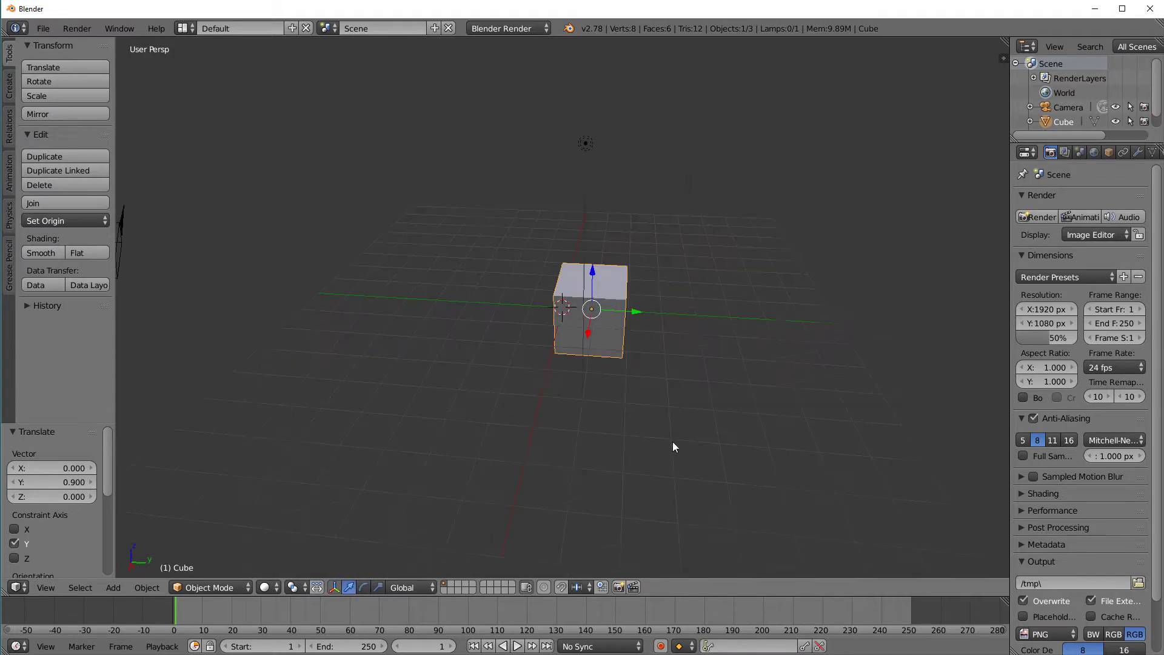
middle_drag(744, 401, 636, 276)
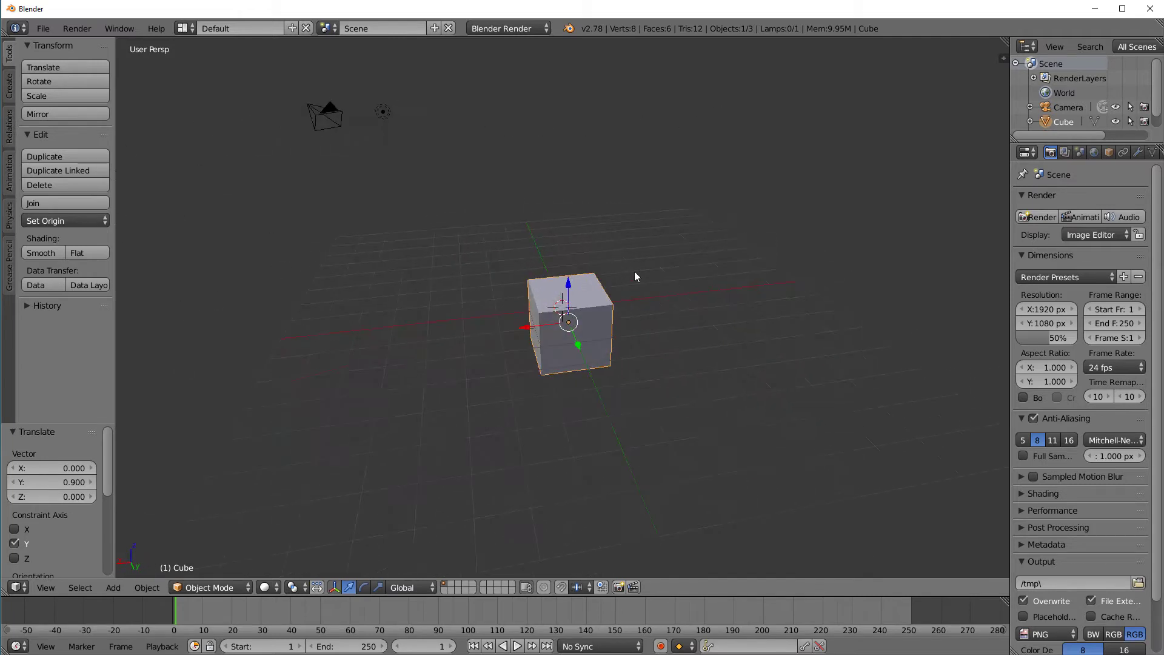
middle_drag(673, 328, 503, 322)
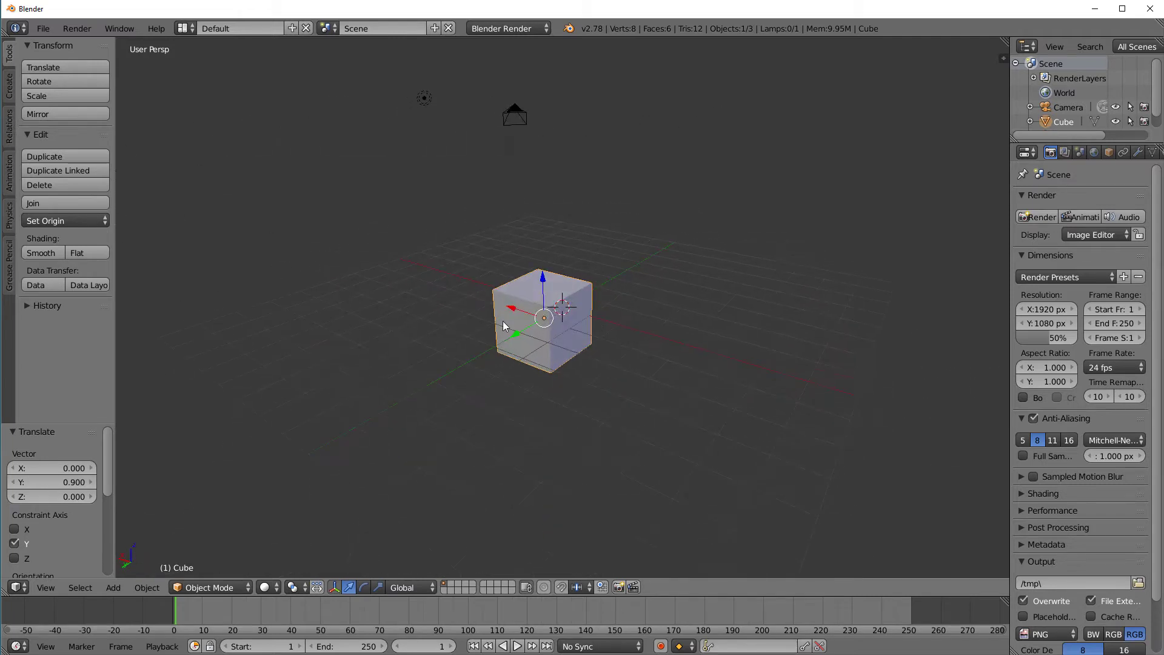
key(x)
click(455, 294)
middle_drag(454, 293, 652, 315)
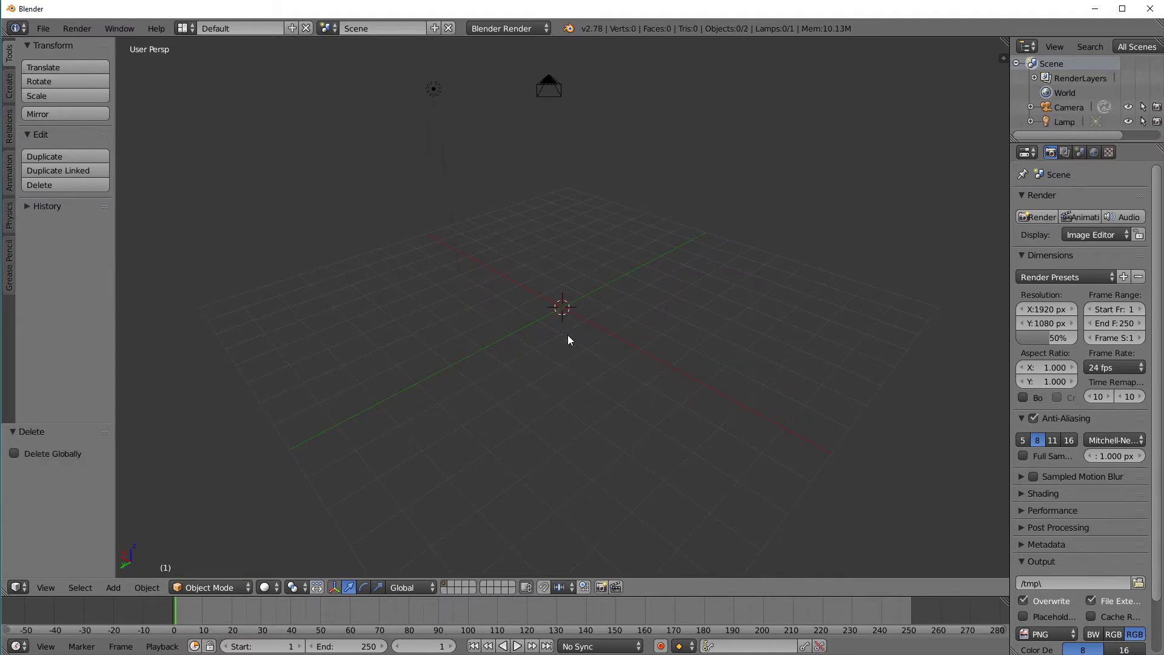
Step: Add a mesh plane at the origin and scale it up about 8 times as the ground
key(shift+a)
mouse_move(716, 273)
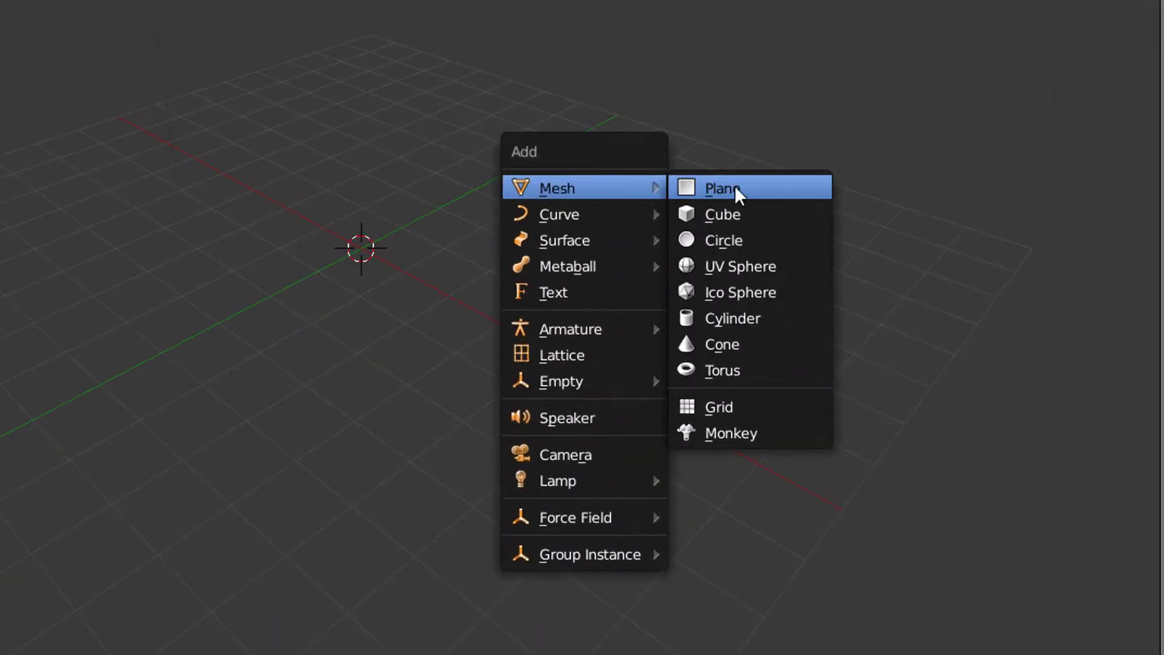
click(746, 186)
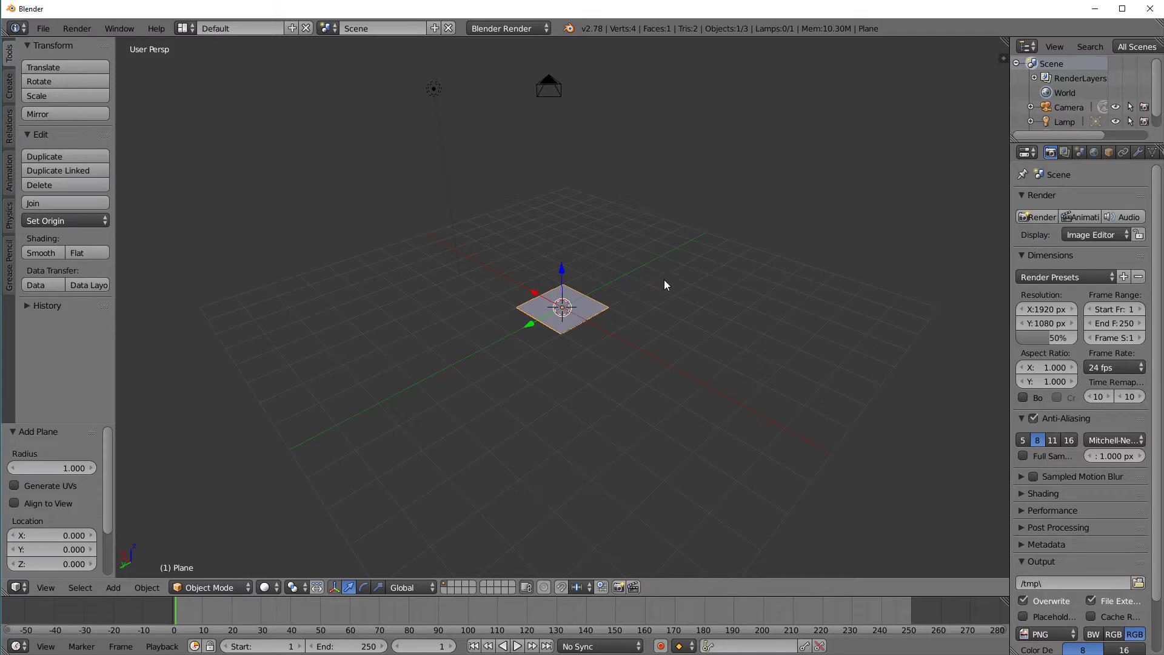
key(s)
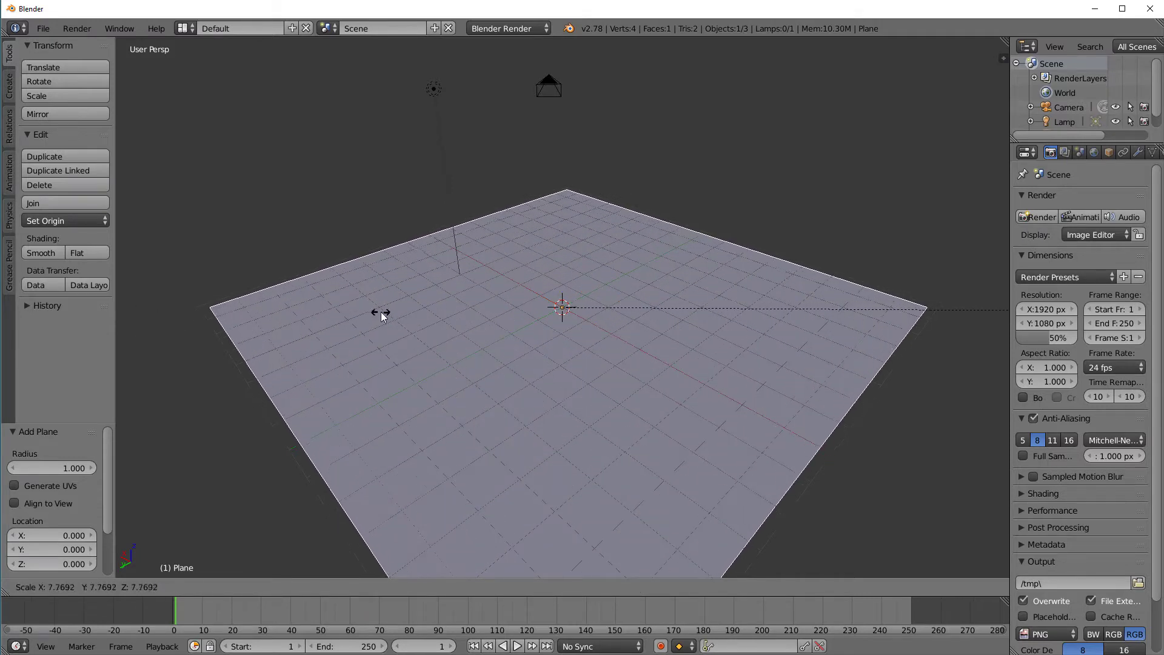
click(401, 312)
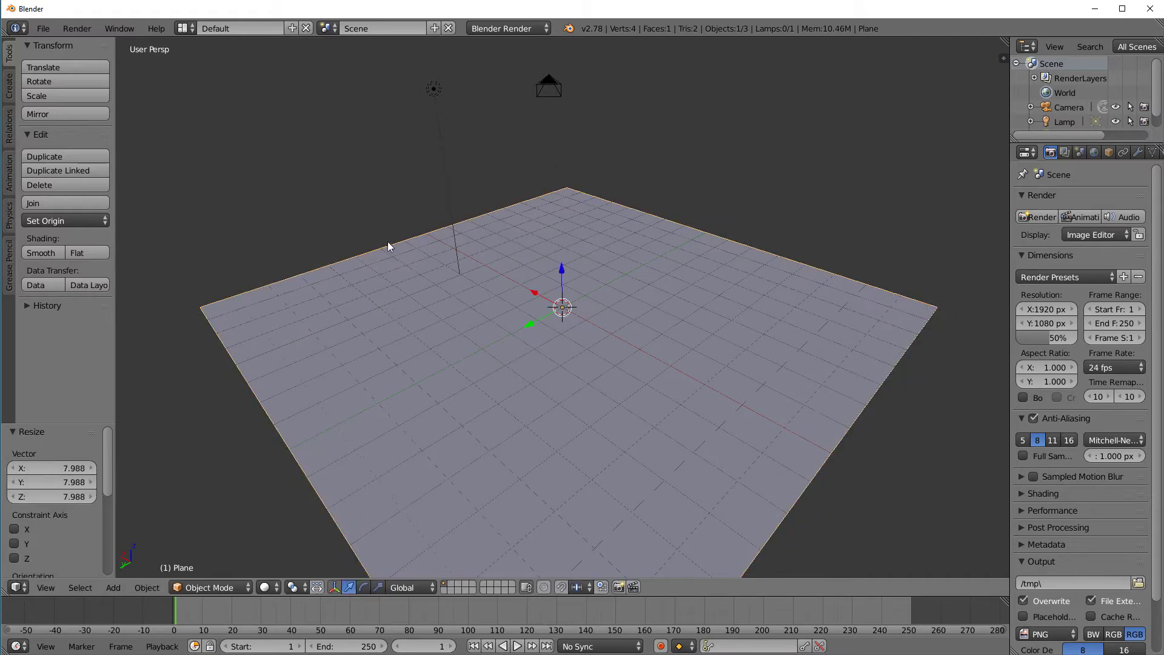
Step: Add a UV sphere at the origin, in the middle of the ground plane
middle_drag(954, 504, 721, 436)
middle_drag(599, 436, 647, 291)
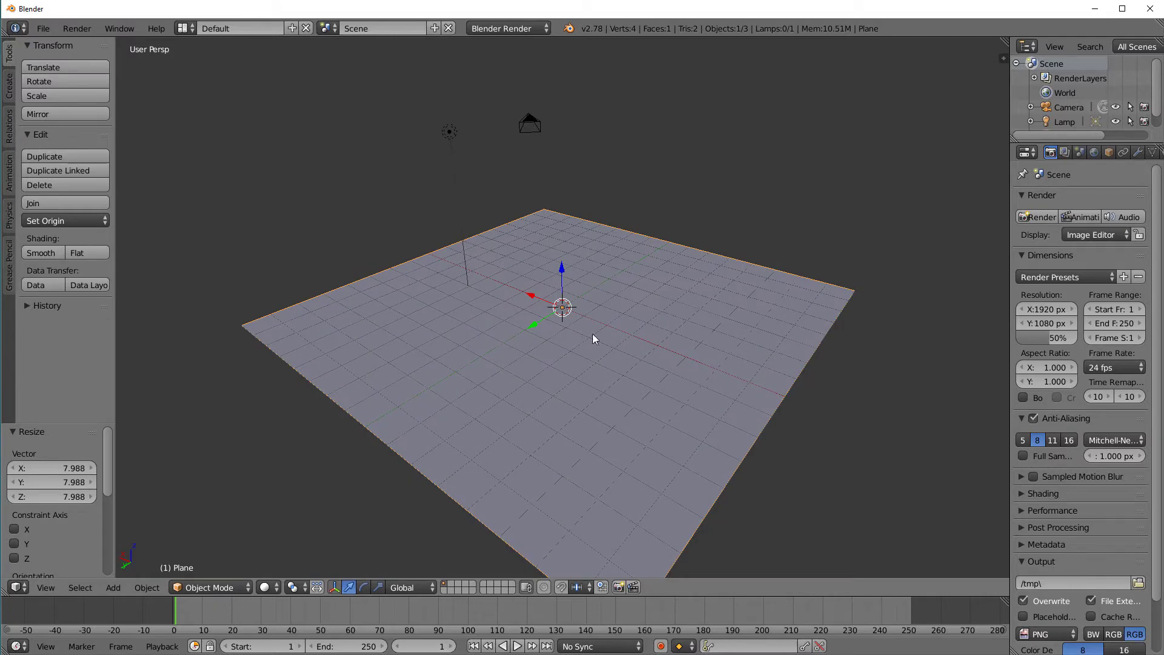
middle_drag(615, 342, 629, 364)
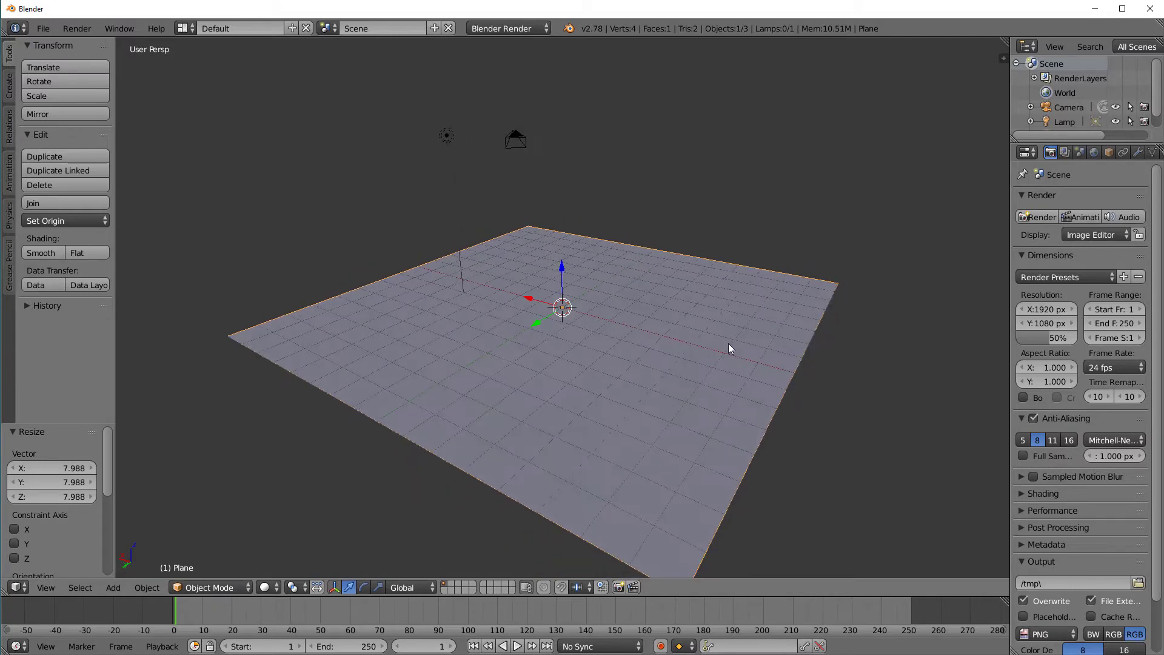
key(shift+a)
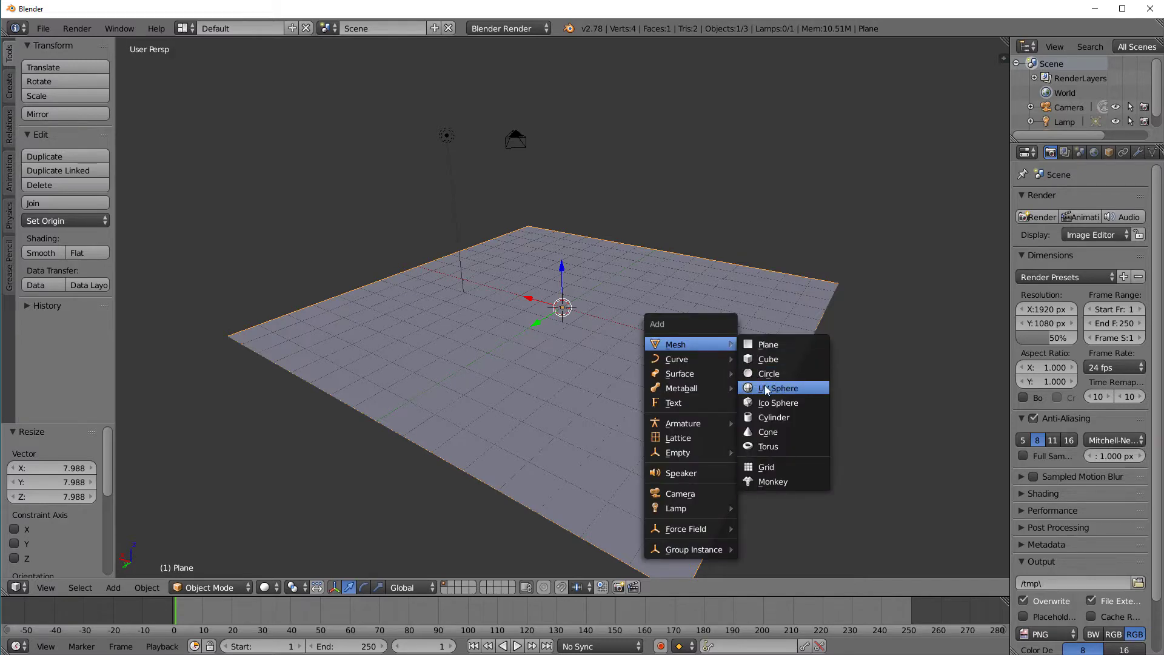
click(780, 388)
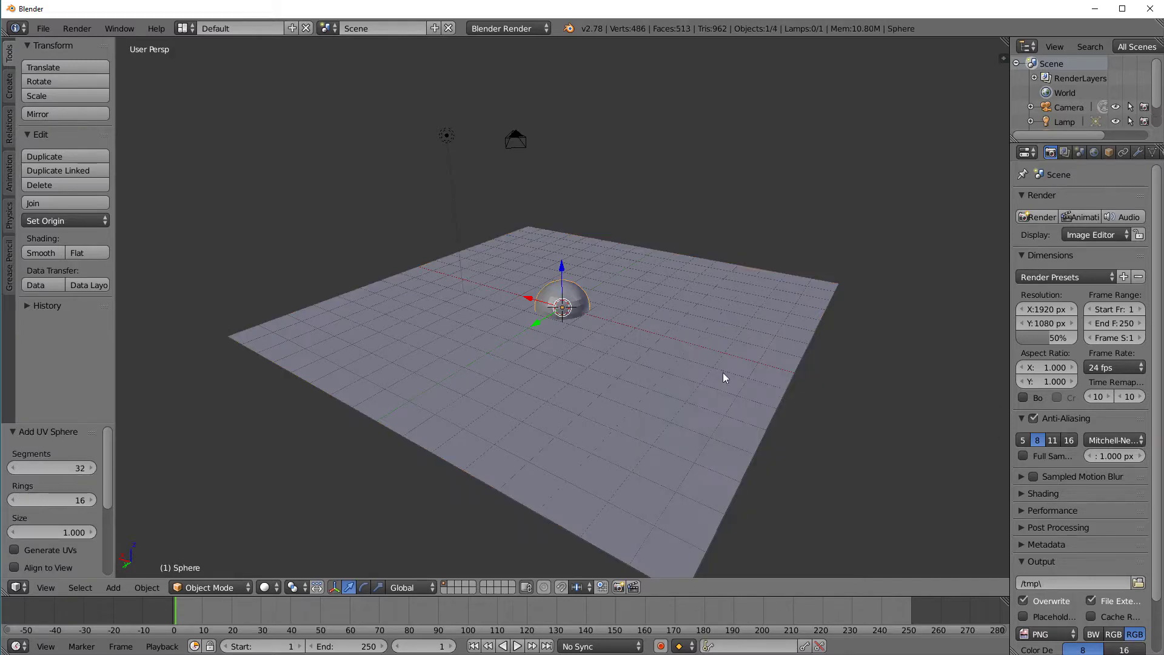
Step: Duplicate the sphere and raise the copy about 1.37 units along the Z axis
scroll(489, 309, up, 3)
scroll(489, 309, up, 2)
middle_drag(589, 313, 546, 406)
scroll(552, 405, down, 4)
scroll(544, 402, up, 5)
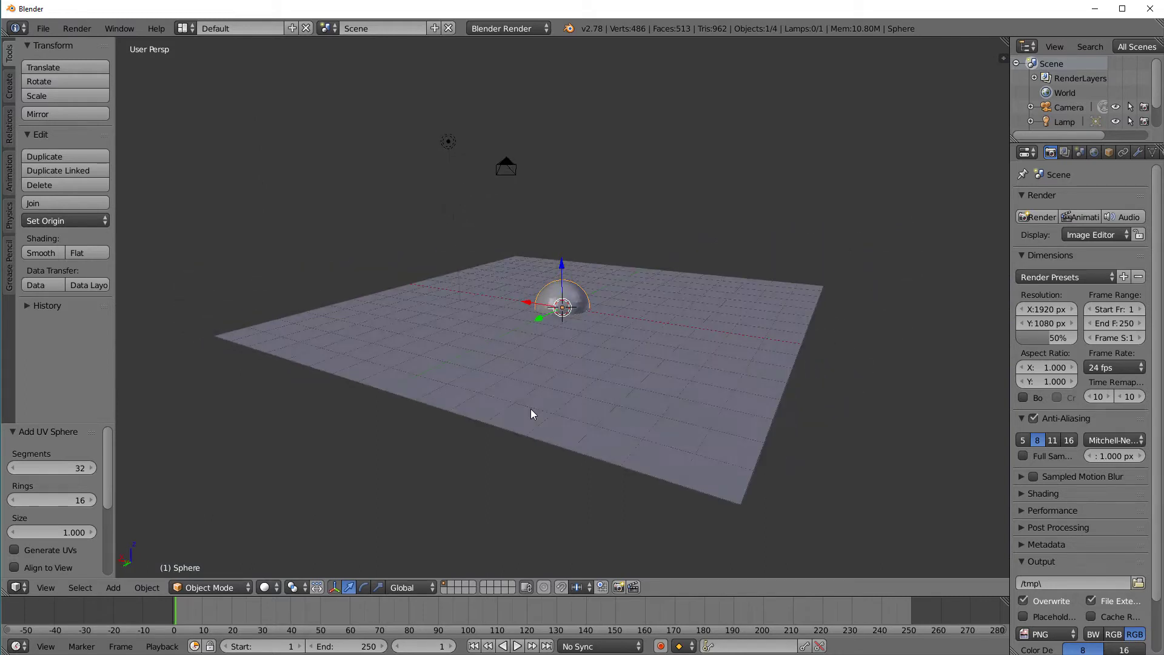
middle_drag(606, 313, 622, 390)
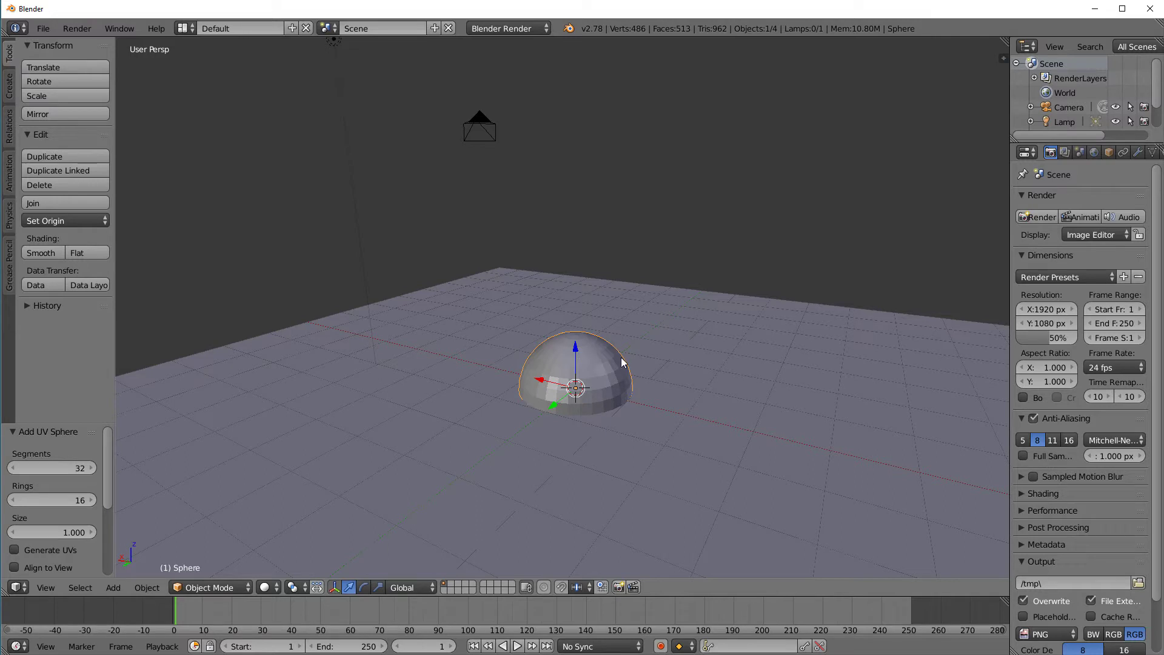
key(shift+d)
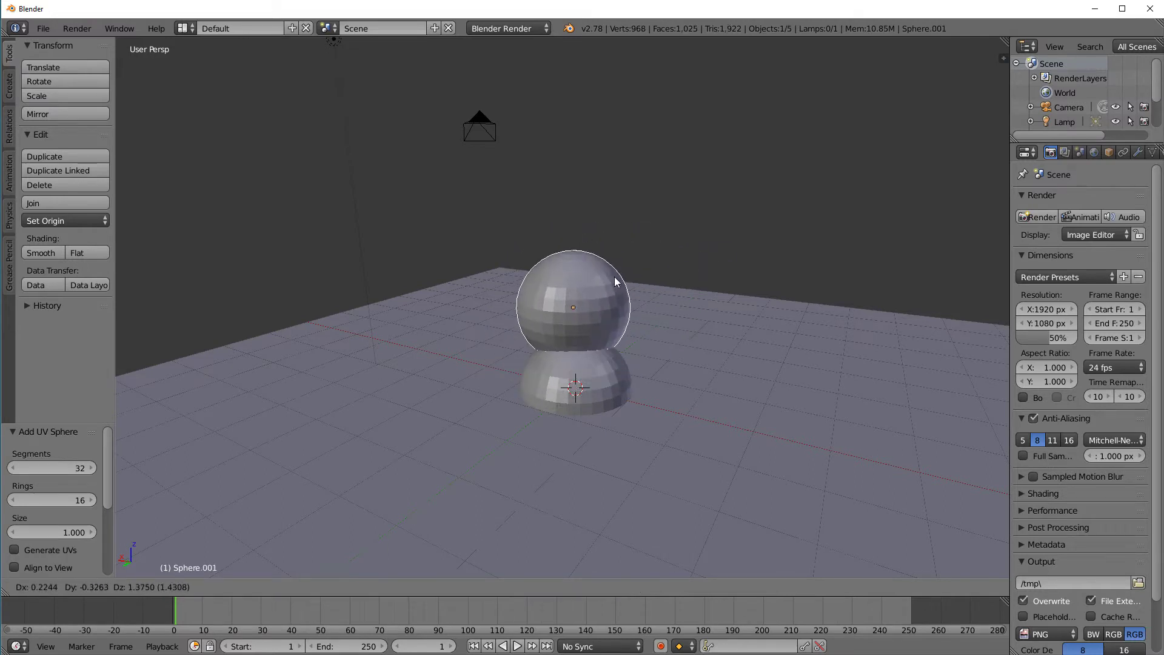
key(z)
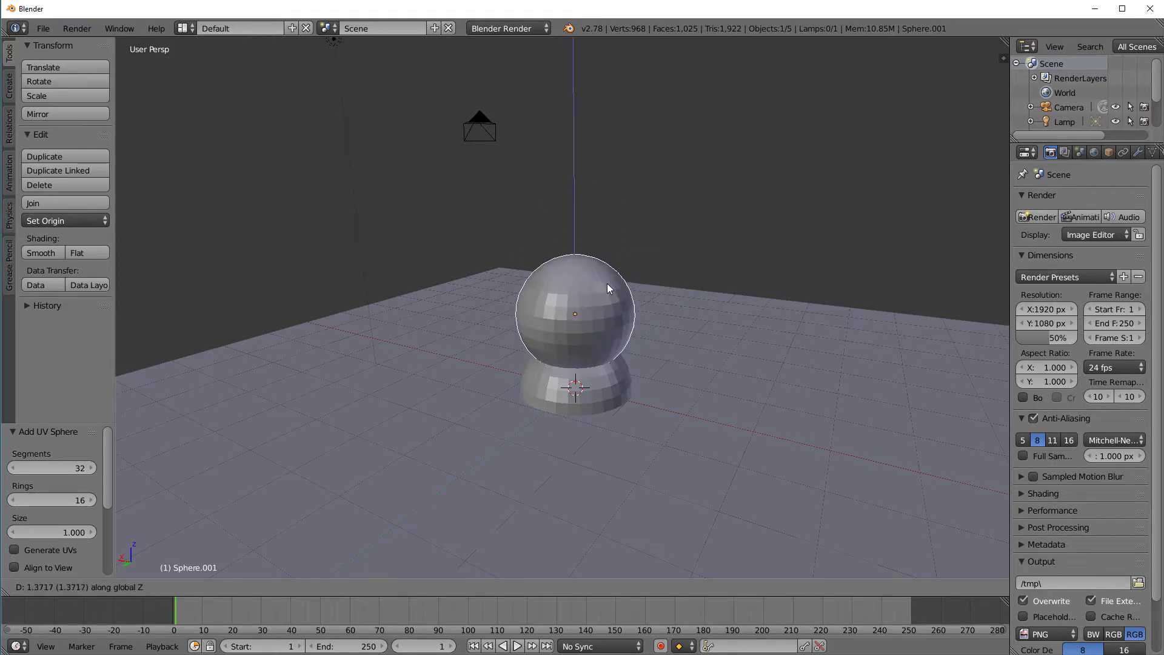
click(606, 283)
Step: Scale the upper sphere down to about 0.82 and lower it about 0.09 units along Z
middle_drag(606, 283, 732, 357)
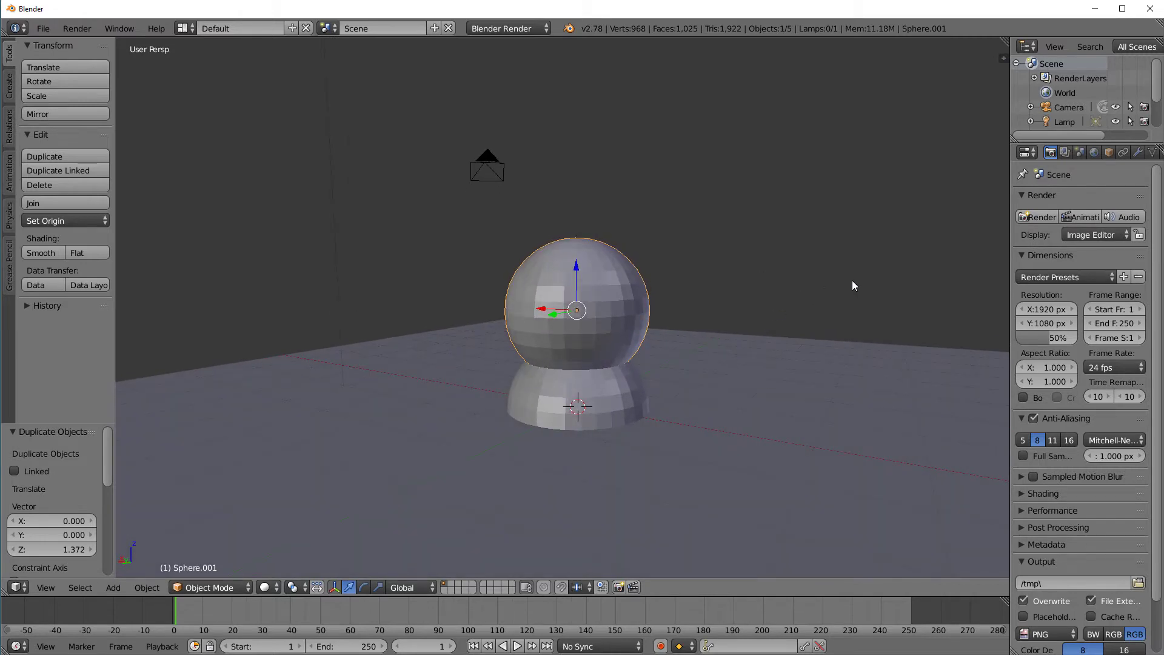
key(s)
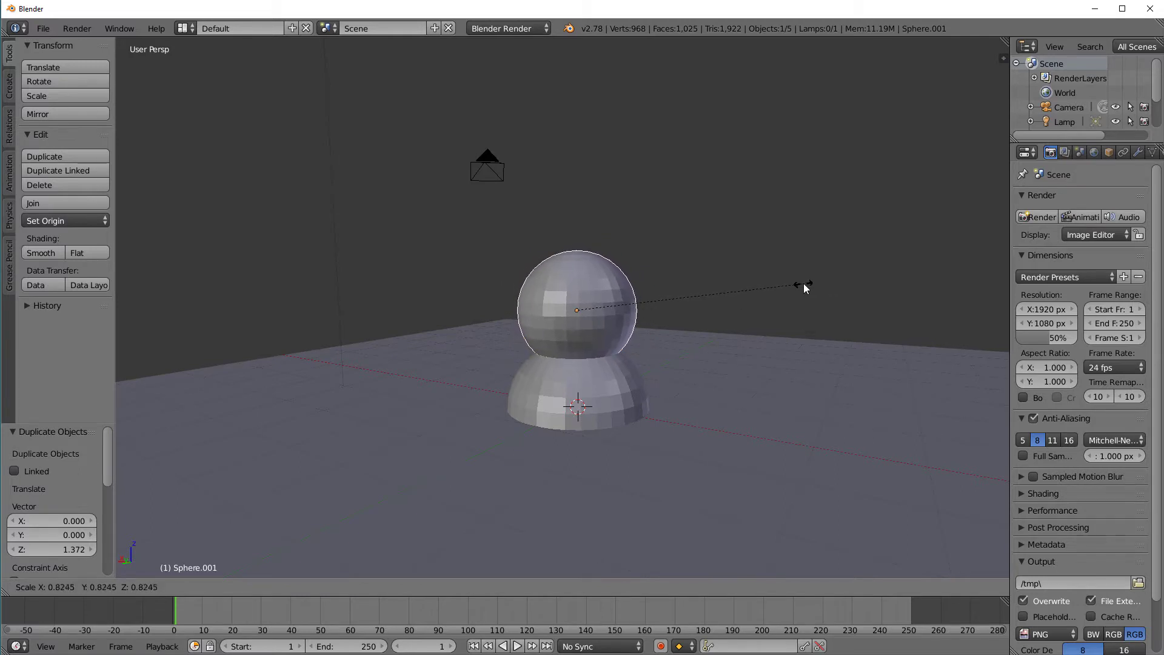
click(803, 285)
drag(577, 272, 577, 280)
Step: Fine-tune the size of the upper sphere by scaling it by about 1.005
middle_drag(637, 325, 663, 323)
scroll(663, 322, up, 2)
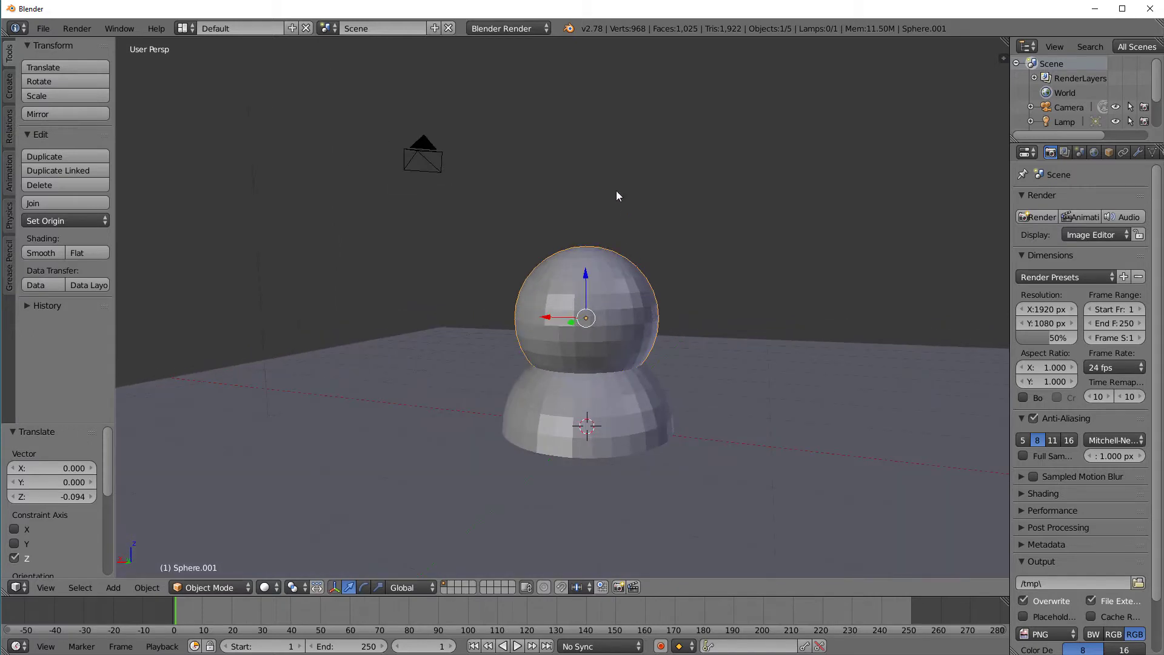
middle_drag(632, 246, 622, 251)
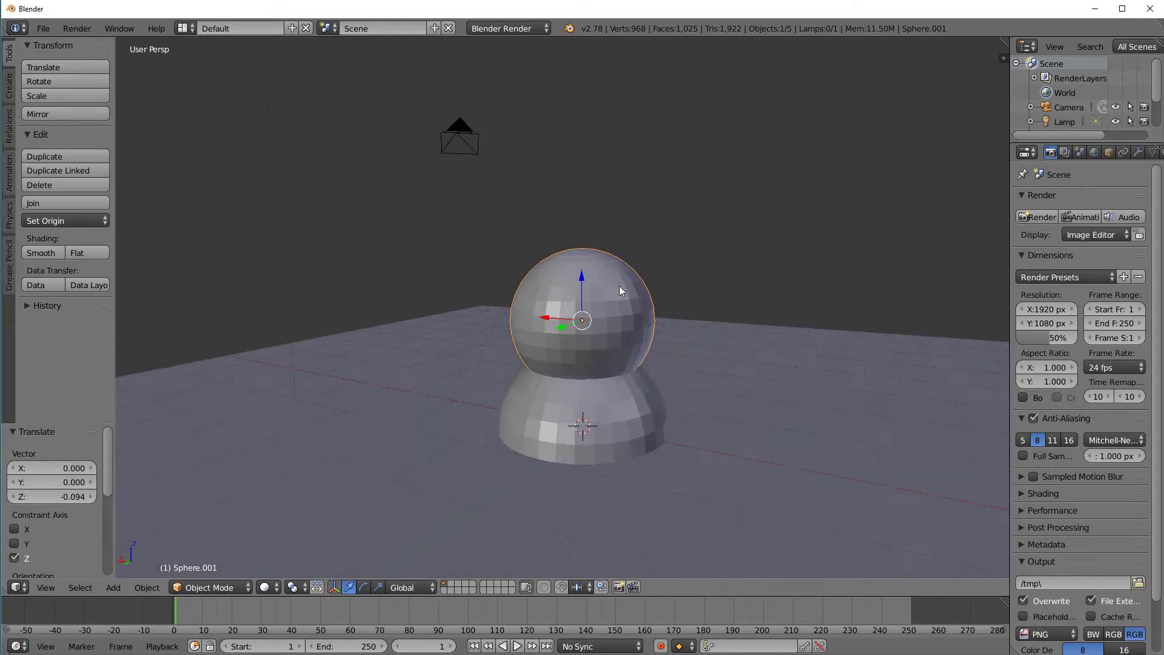
key(s)
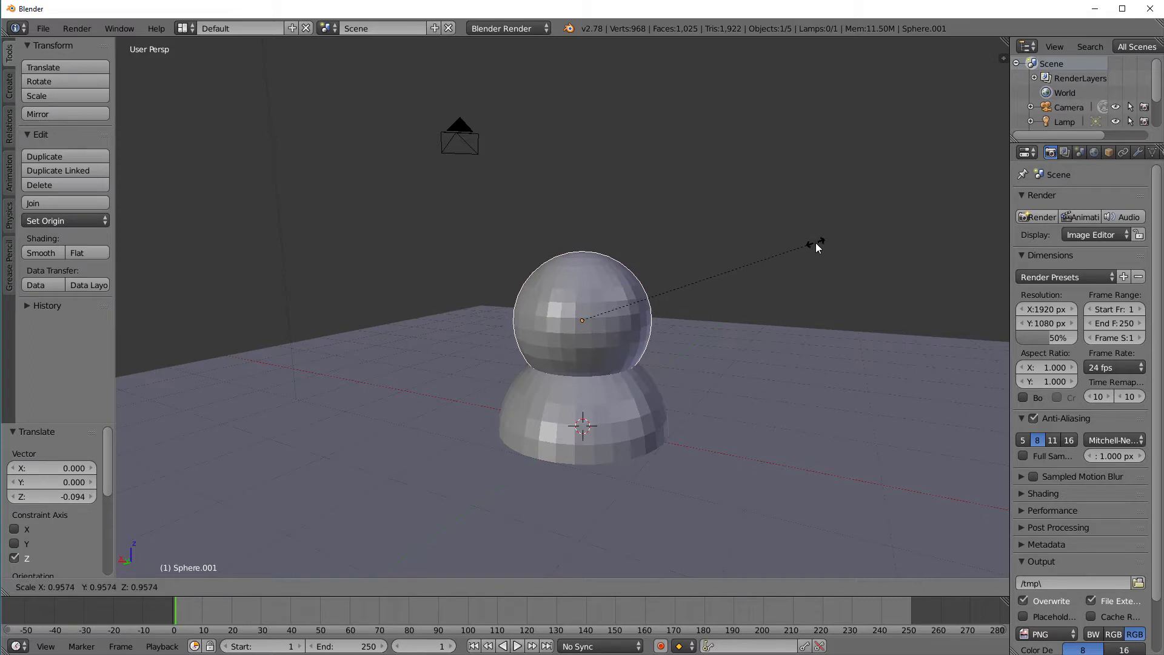
click(824, 249)
Step: Duplicate the upper sphere and raise the copy about 1.22 units along Z to form the head
middle_drag(810, 307, 807, 309)
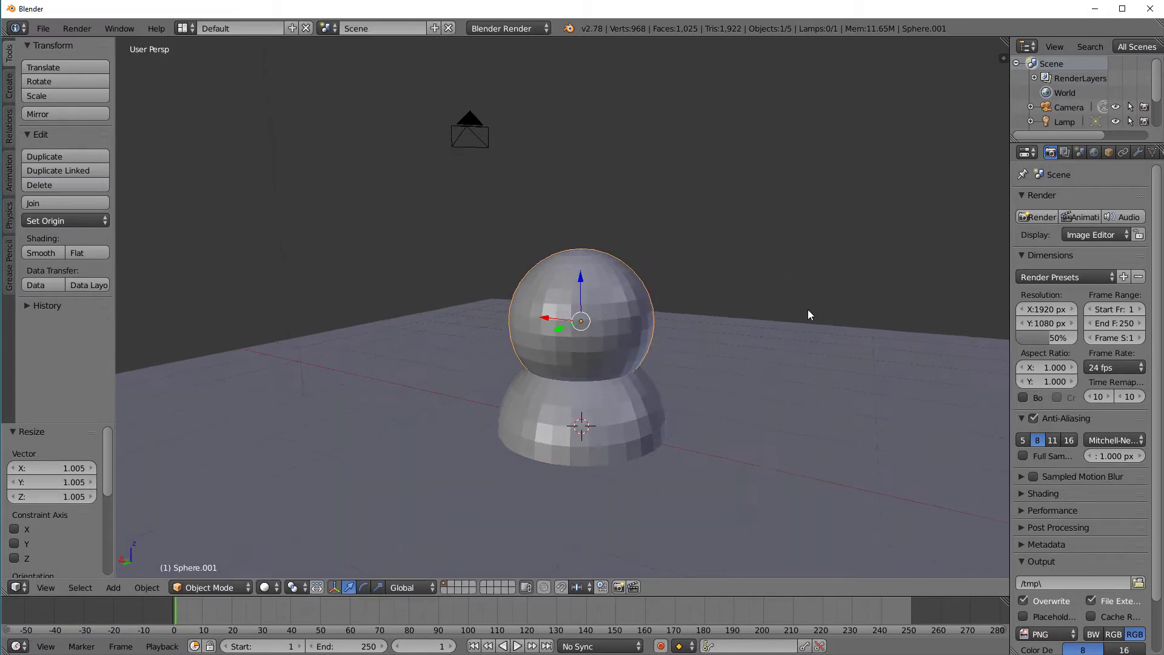
key(shift+d)
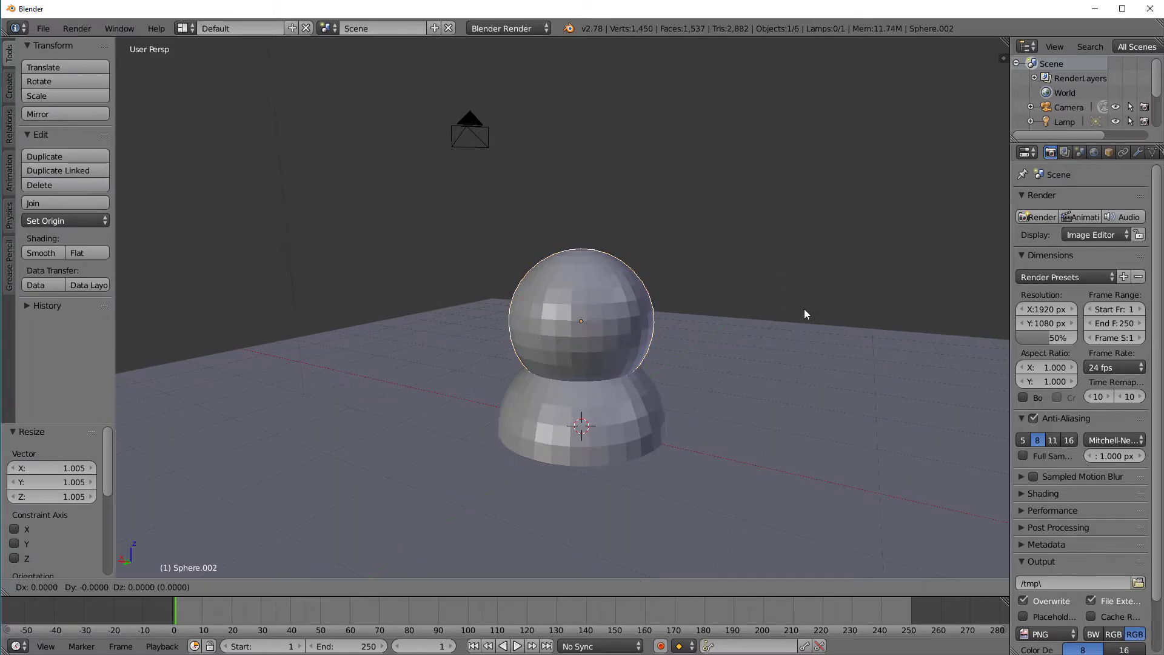
key(z)
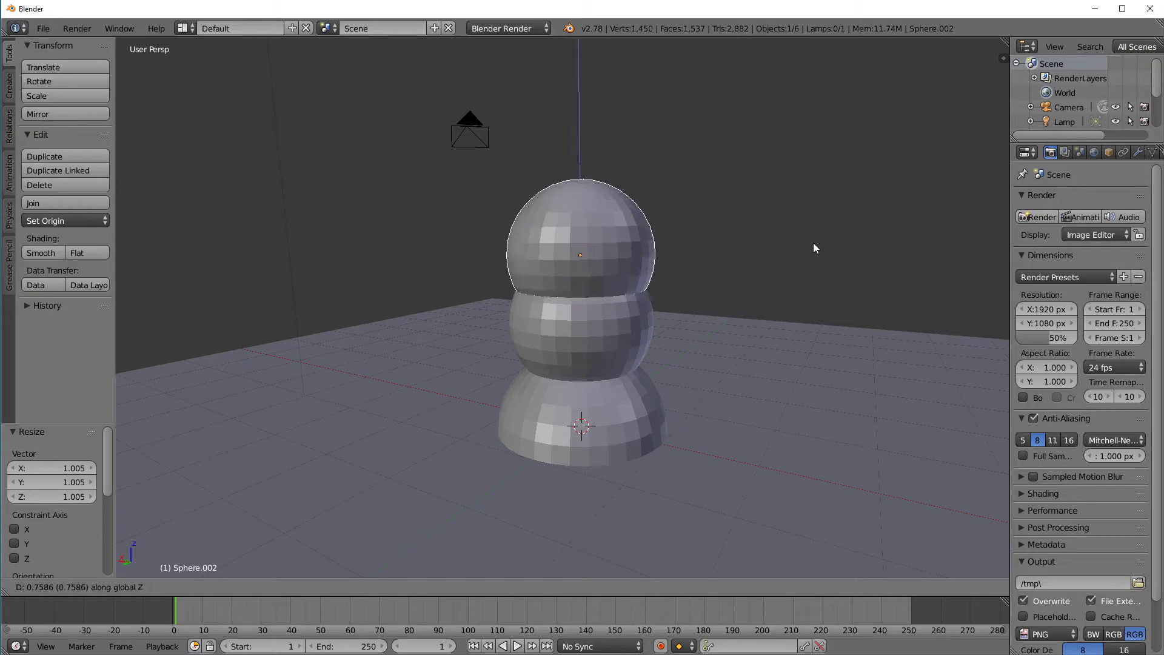
click(802, 201)
Step: Scale the head sphere down to about 0.77 and shift it about 0.006 units along Z
middle_drag(801, 201, 791, 303)
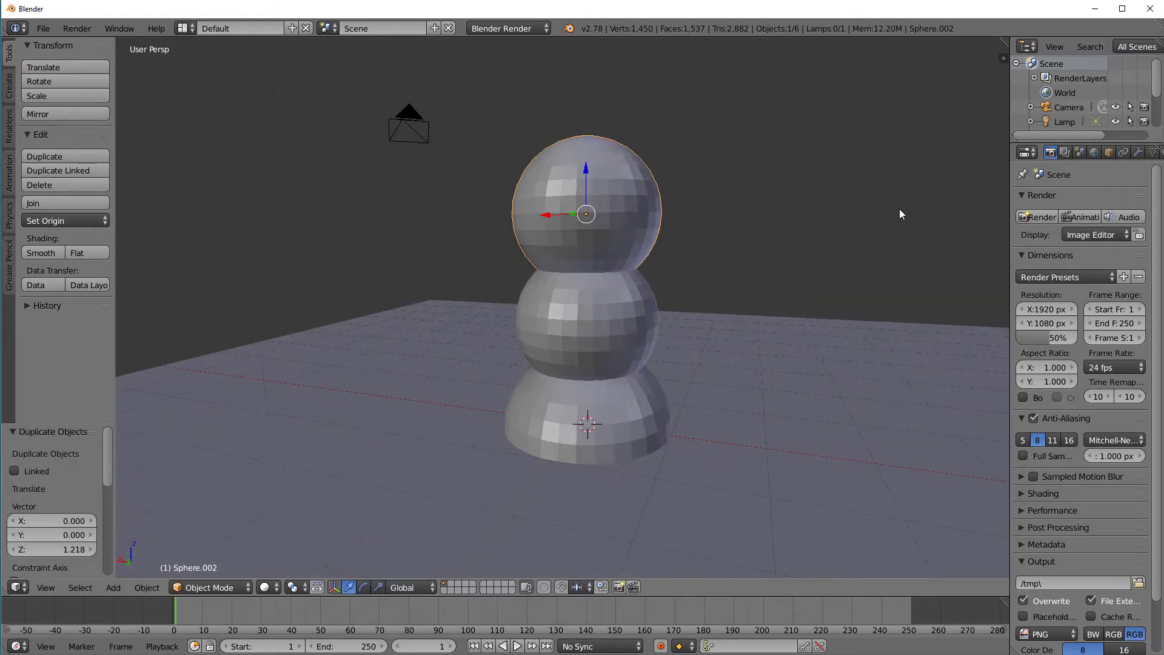
key(s)
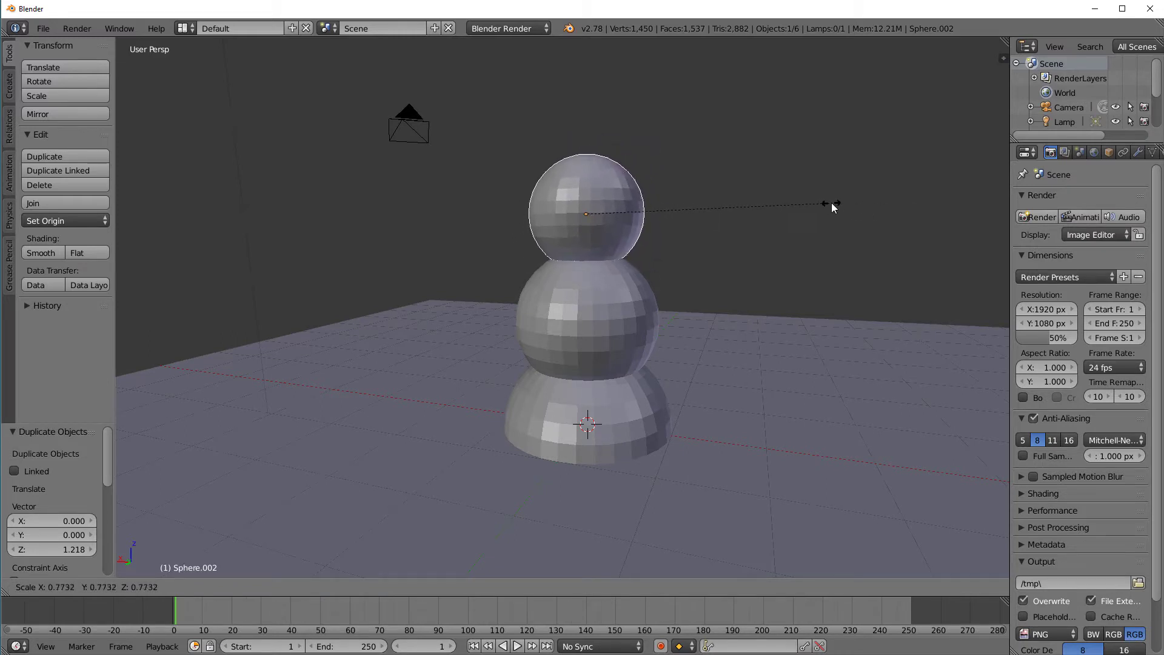
click(831, 204)
middle_drag(706, 257, 591, 210)
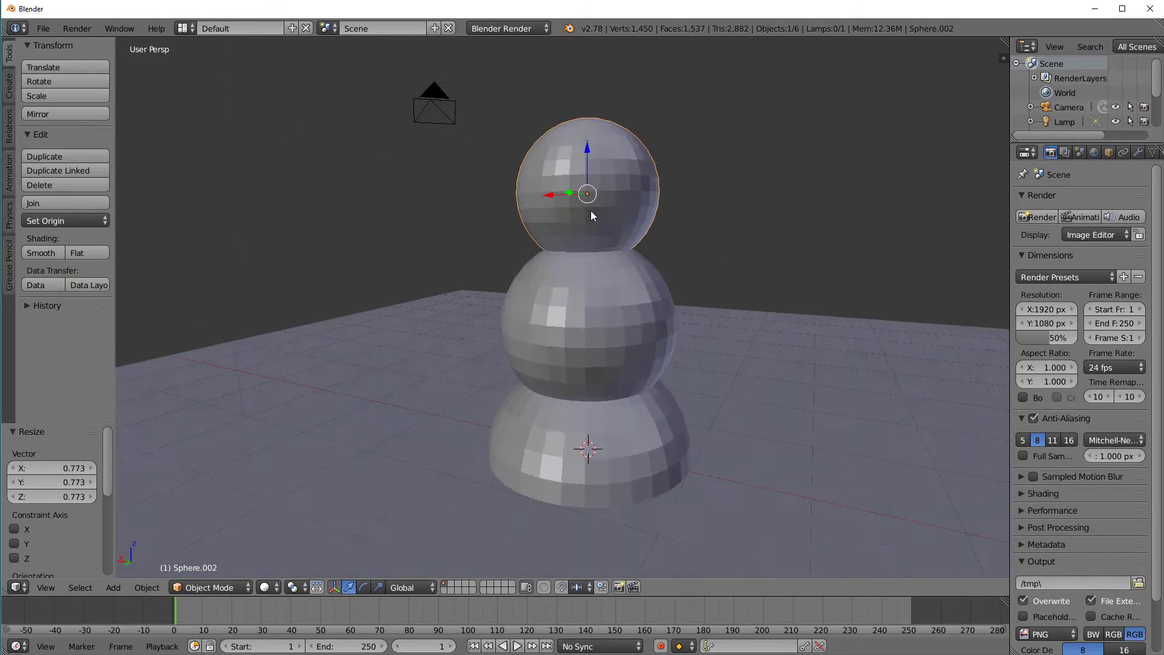
drag(587, 164, 589, 169)
scroll(642, 236, down, 2)
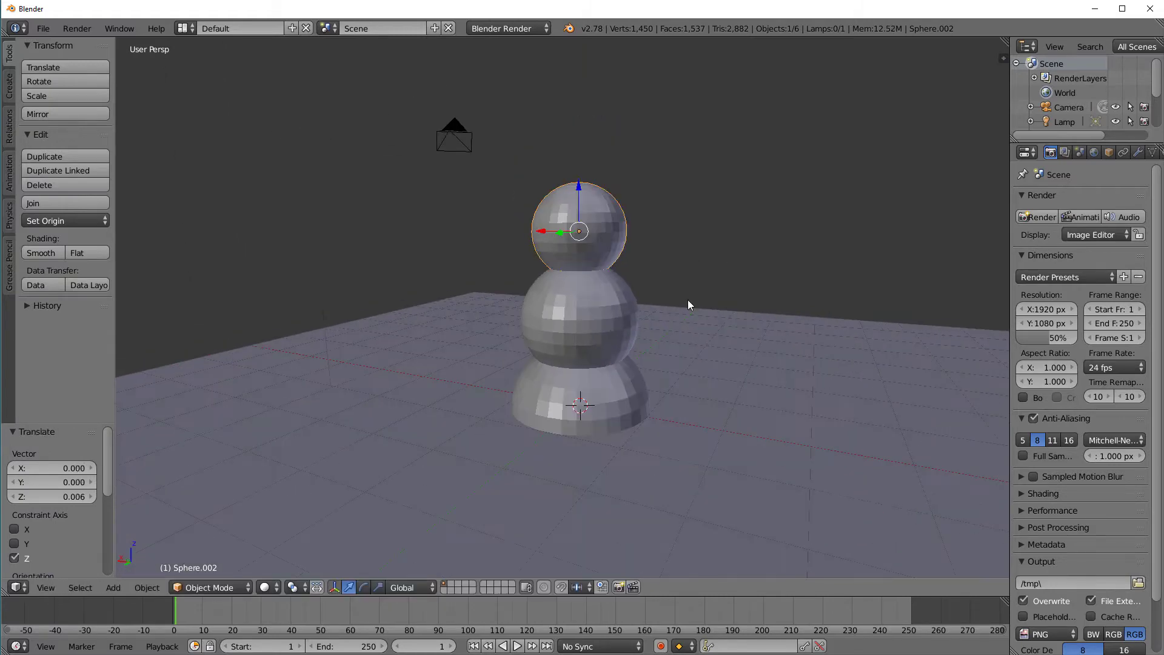
Step: Apply smooth shading to the bottom sphere and the middle sphere
middle_drag(672, 319, 535, 416)
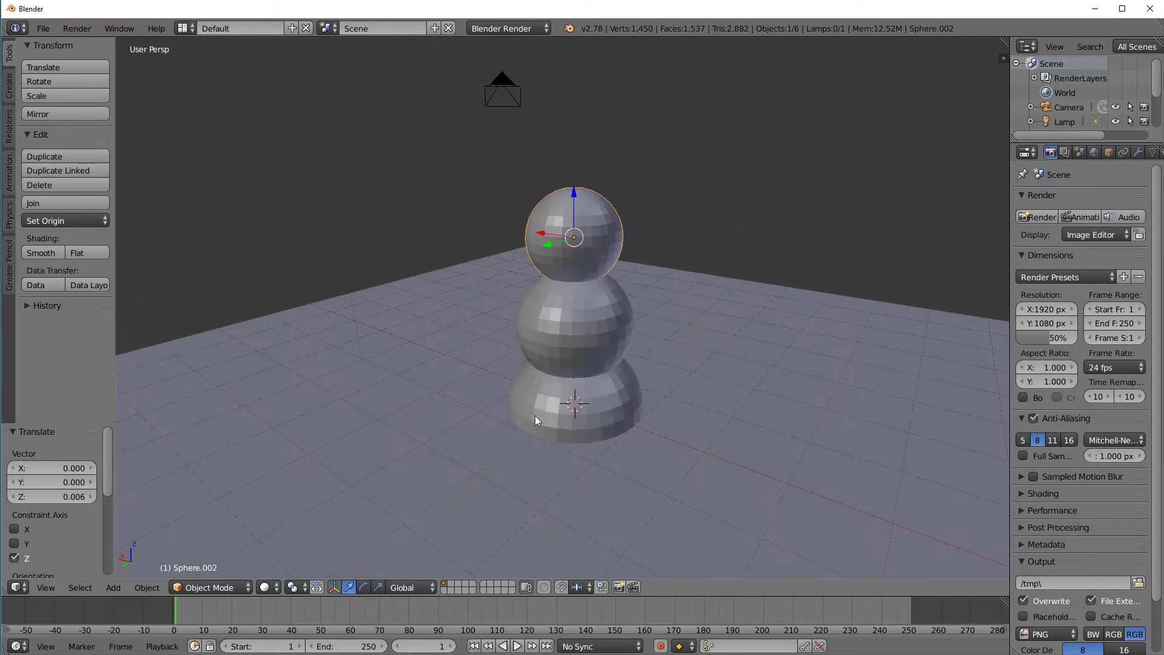
right_click(605, 400)
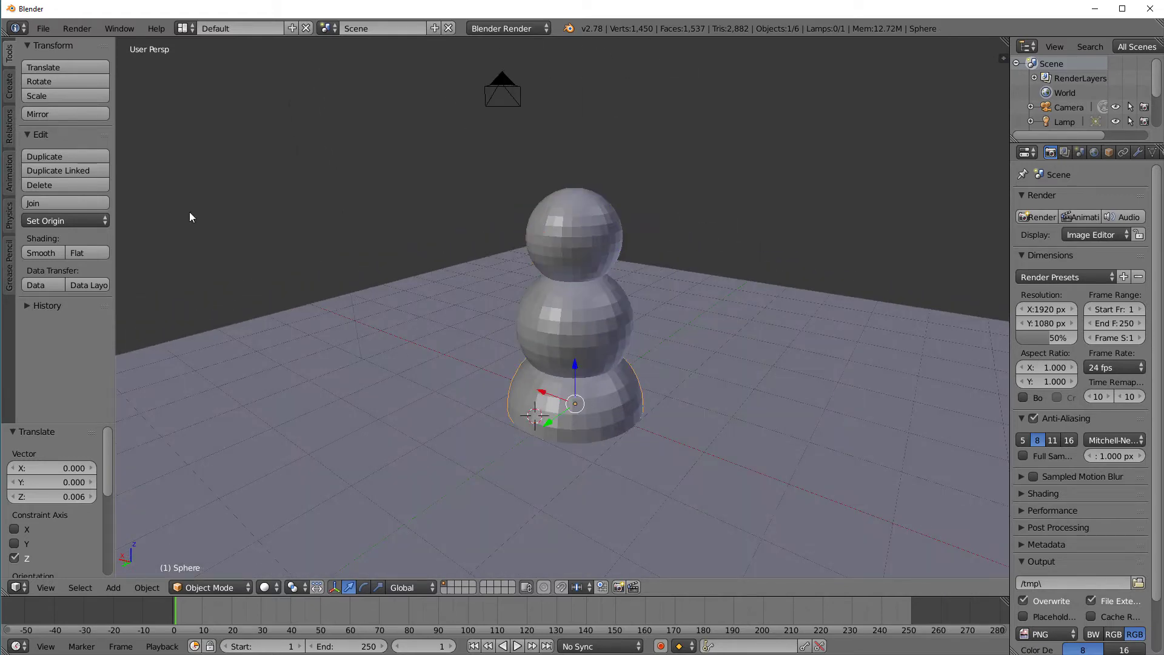
click(53, 253)
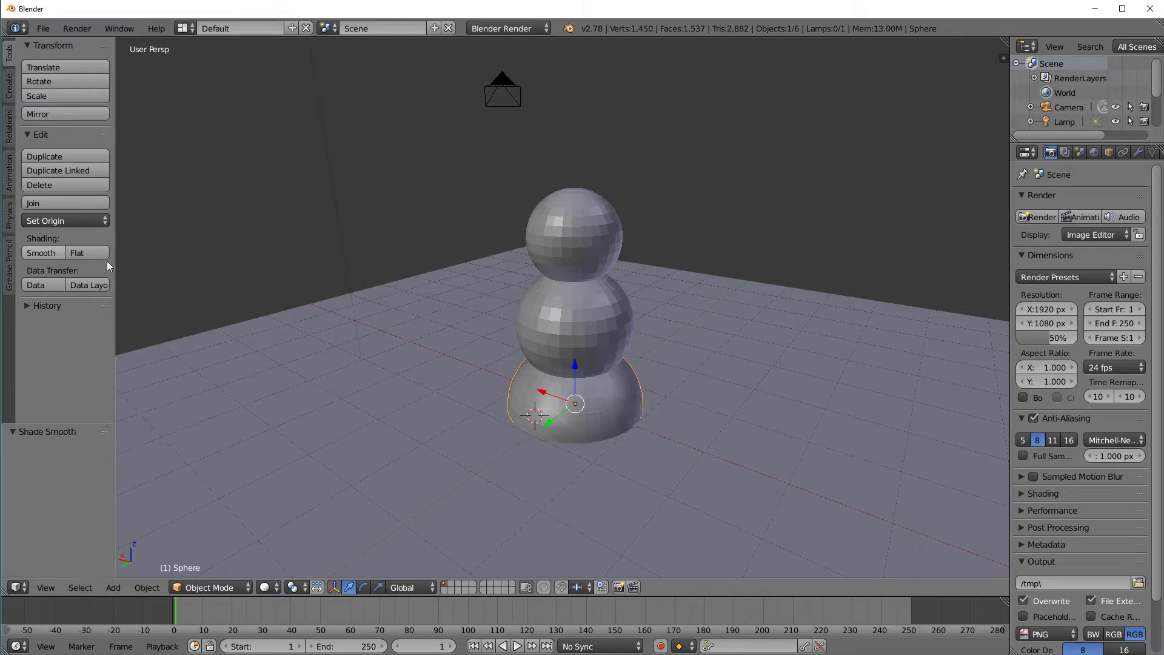
right_click(612, 341)
click(45, 252)
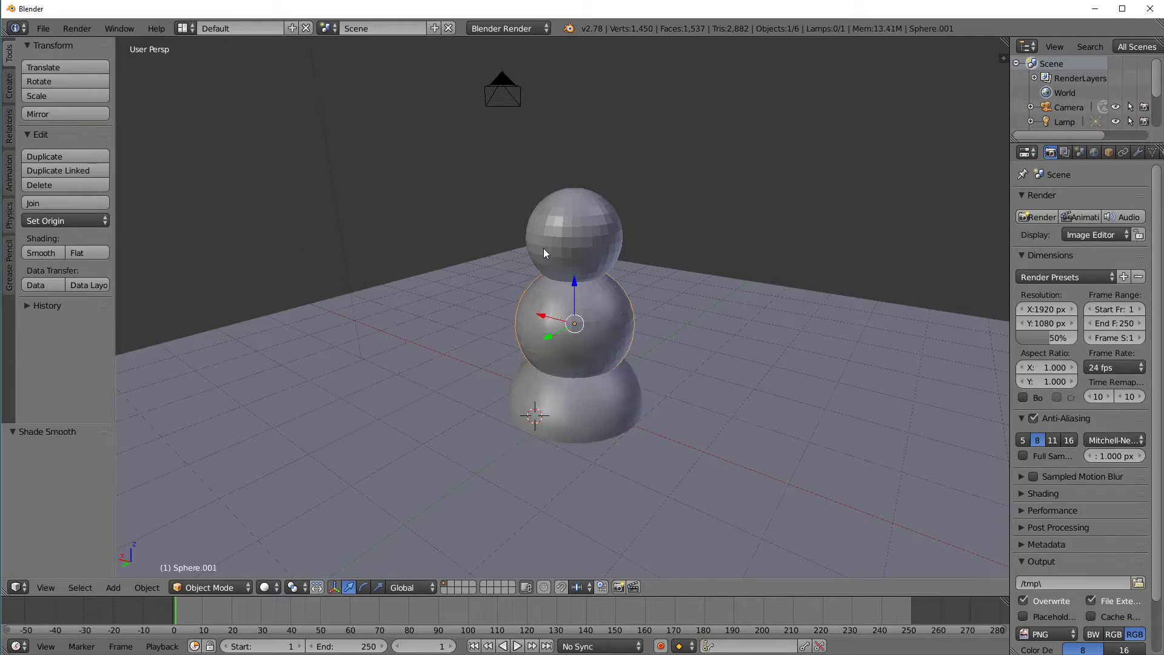
Step: Apply smooth shading to the head sphere
right_click(568, 243)
click(49, 249)
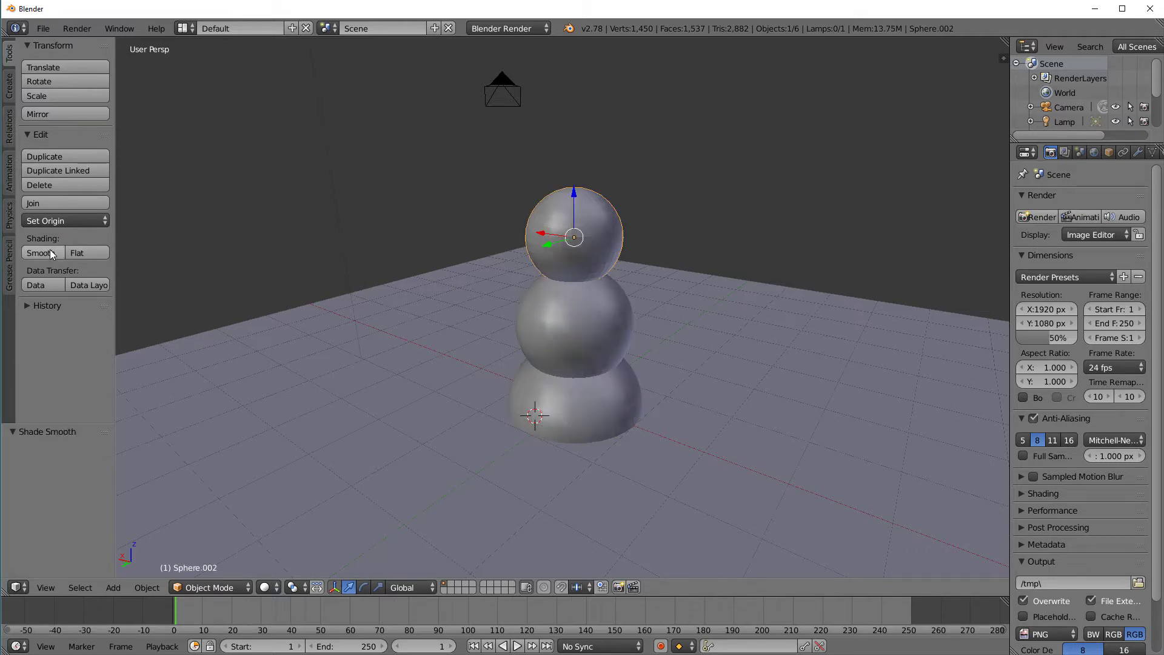
middle_drag(582, 297, 599, 297)
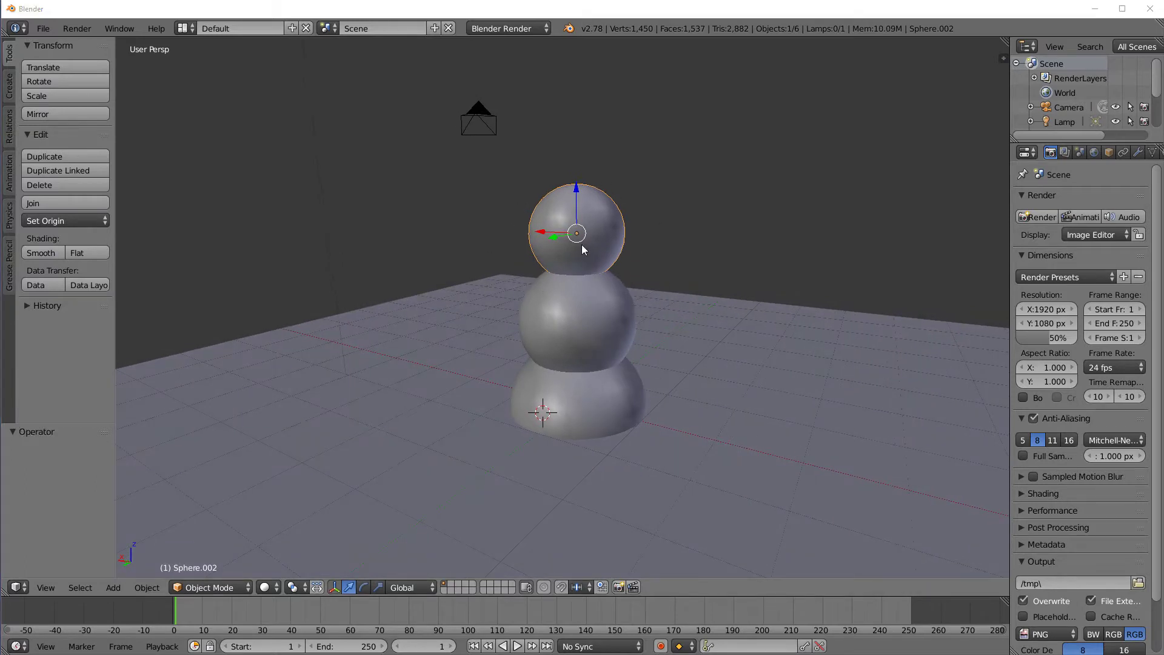
middle_drag(671, 285, 659, 300)
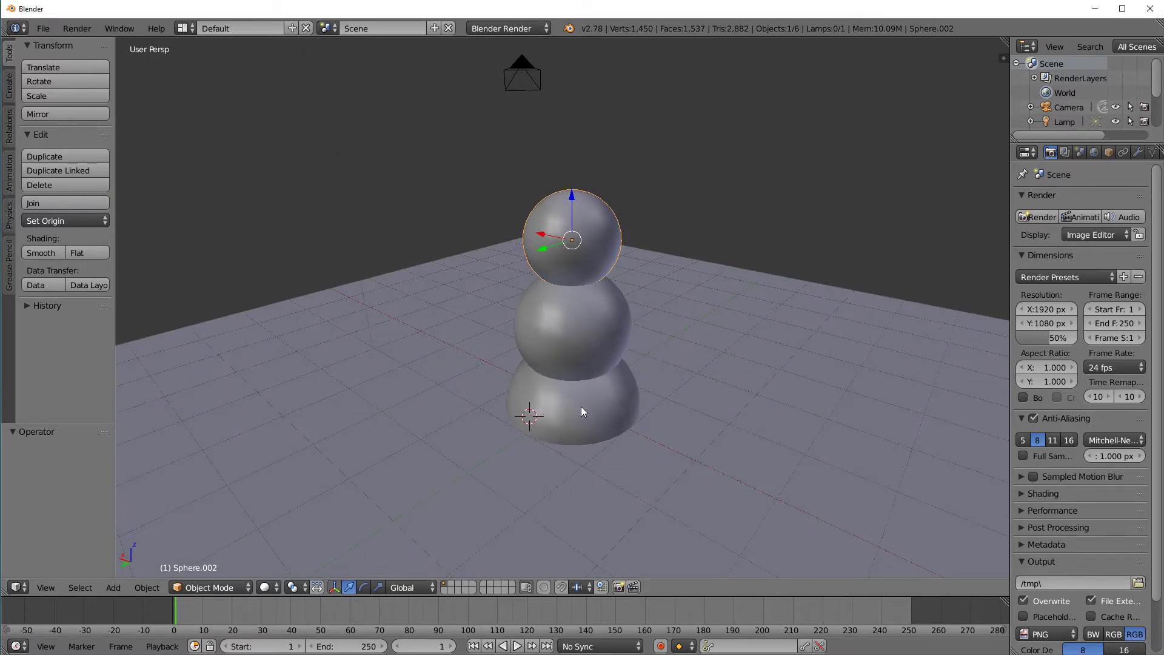
Step: Add a UV sphere at the 3D cursor and move it about -1.208 units along X
scroll(580, 406, down, 6)
scroll(544, 358, up, 5)
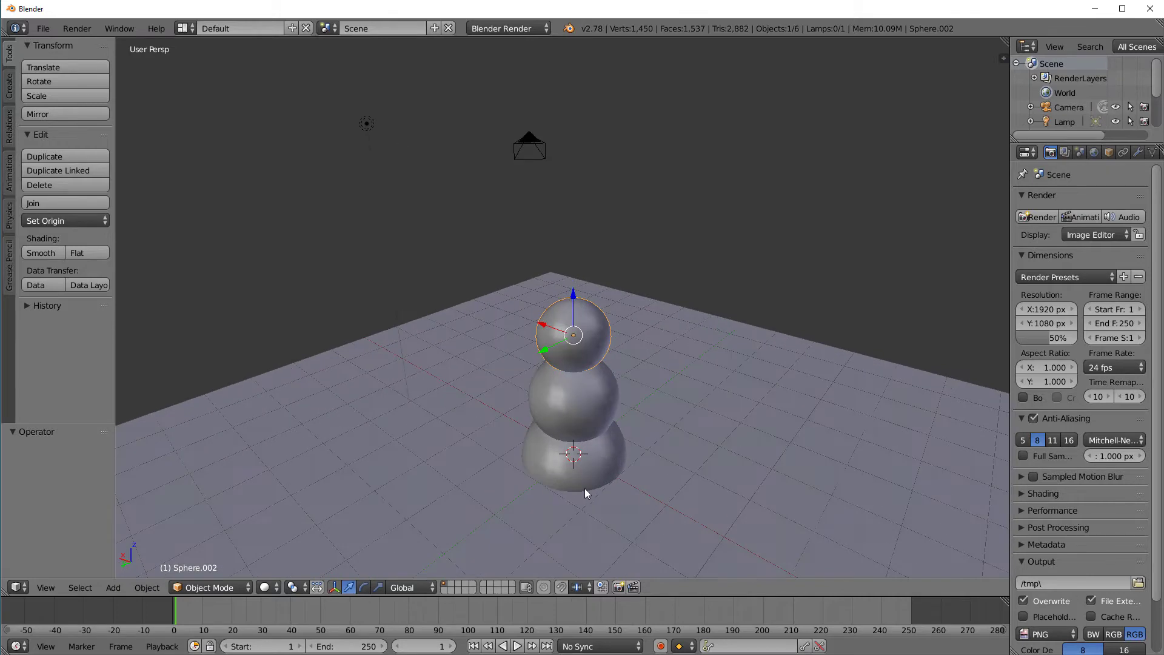
middle_drag(584, 489, 581, 430)
key(shift+a)
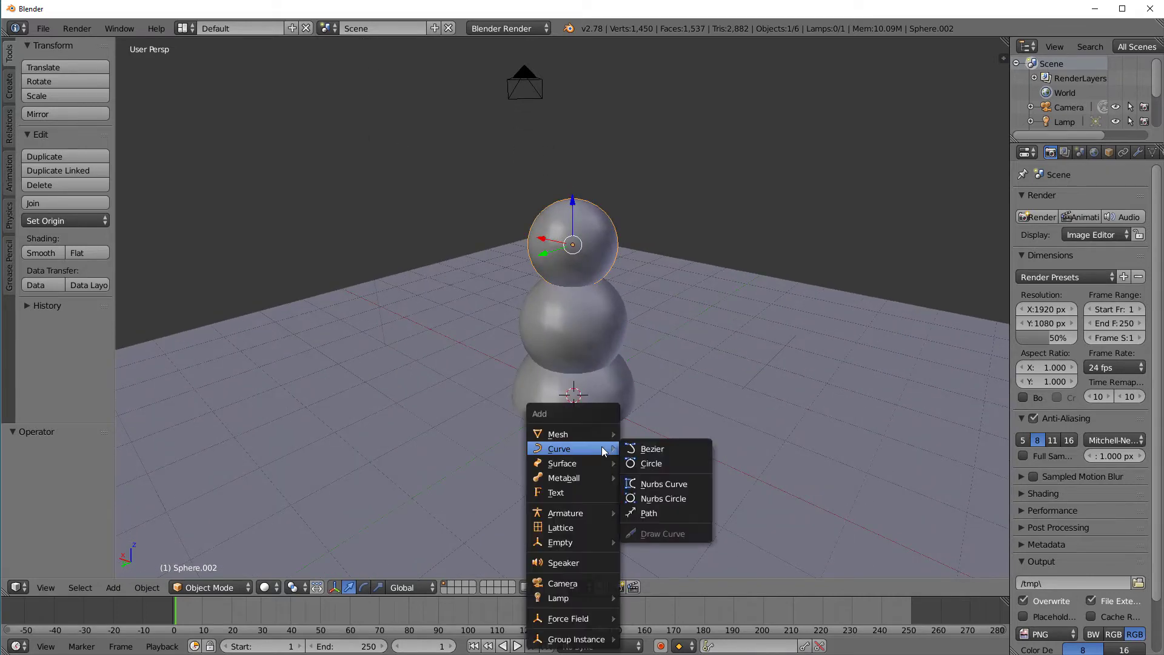
mouse_move(601, 435)
click(661, 477)
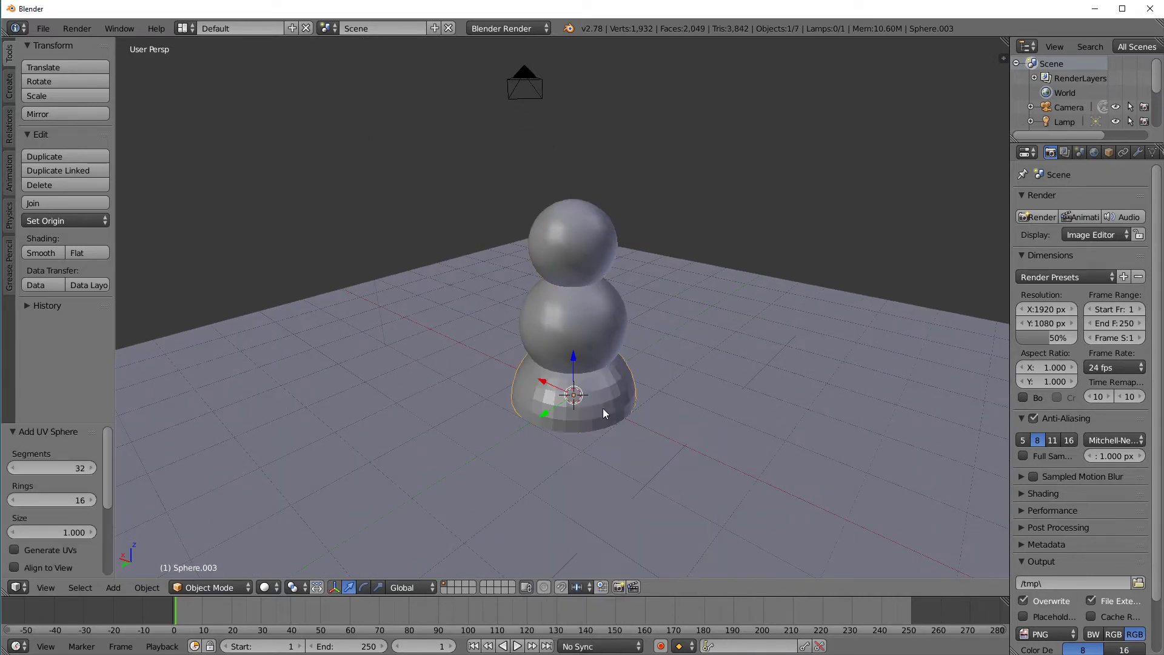
key(g)
key(x)
click(633, 405)
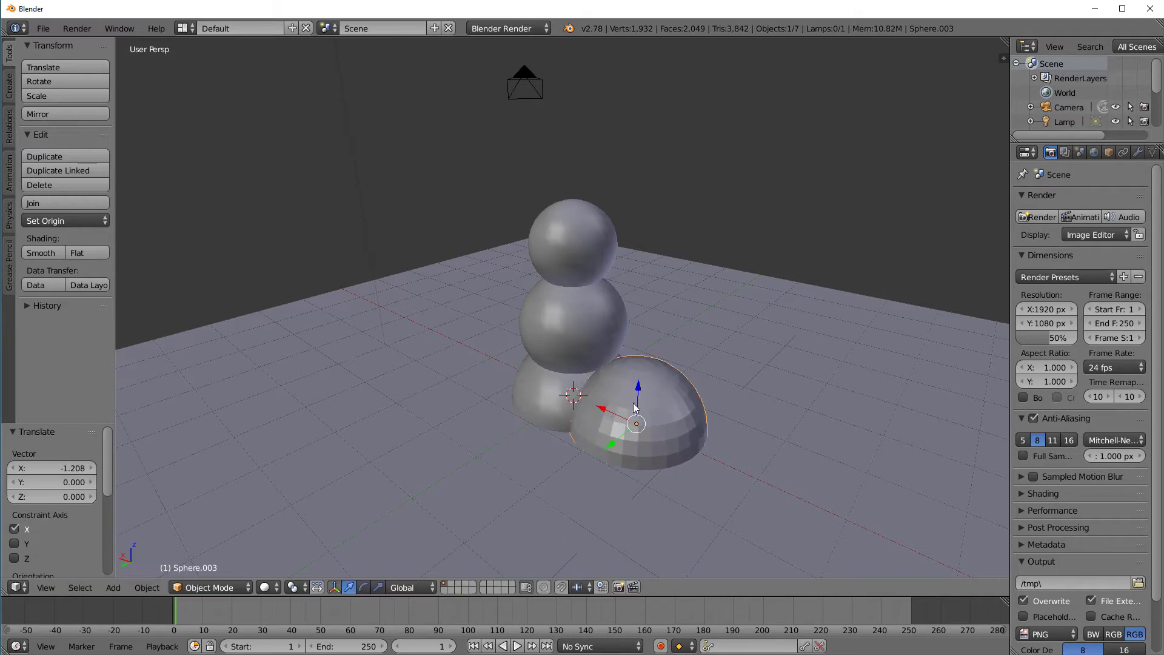
Step: Raise the new sphere about 2.48 units along Z and shift it about 0.657 units along X towards the head
key(g)
key(Escape)
key(g)
key(z)
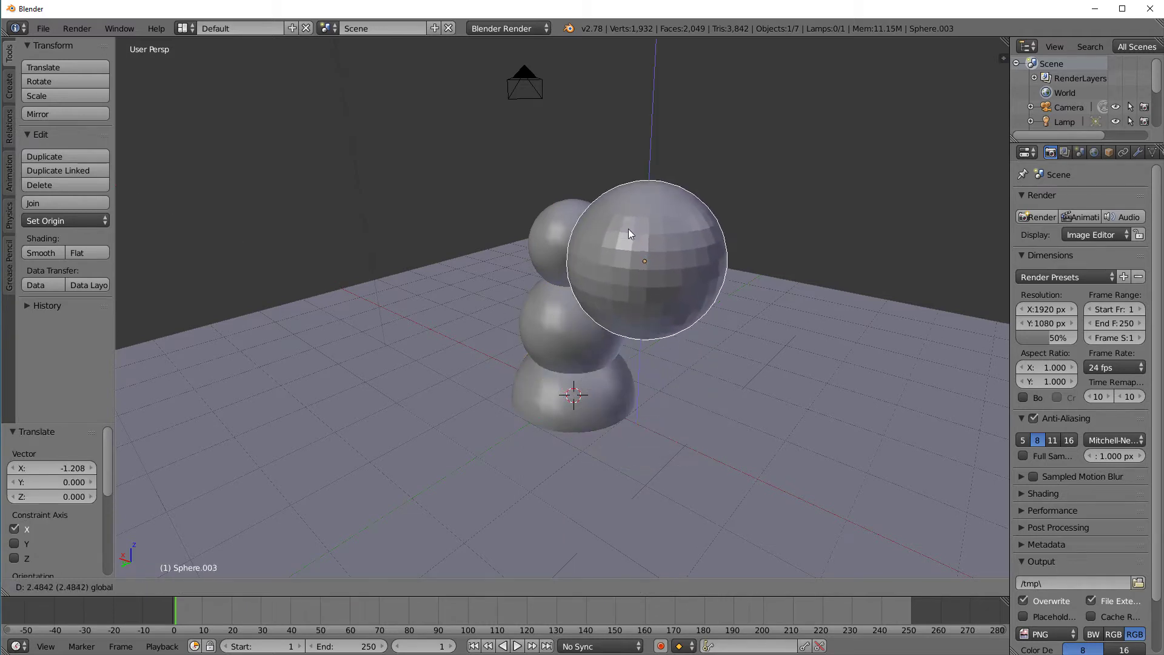
click(631, 234)
key(g)
key(x)
click(574, 237)
Step: Scale the new sphere down to about 0.122 at the head and delete it
key(s)
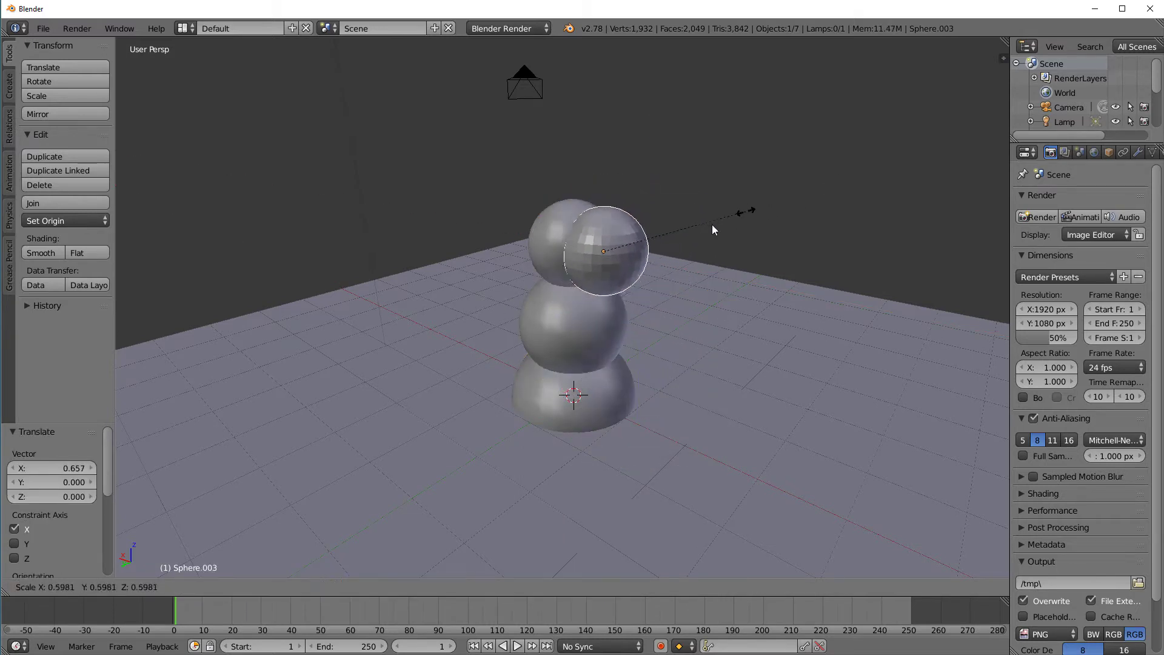
click(634, 255)
middle_drag(634, 255, 591, 254)
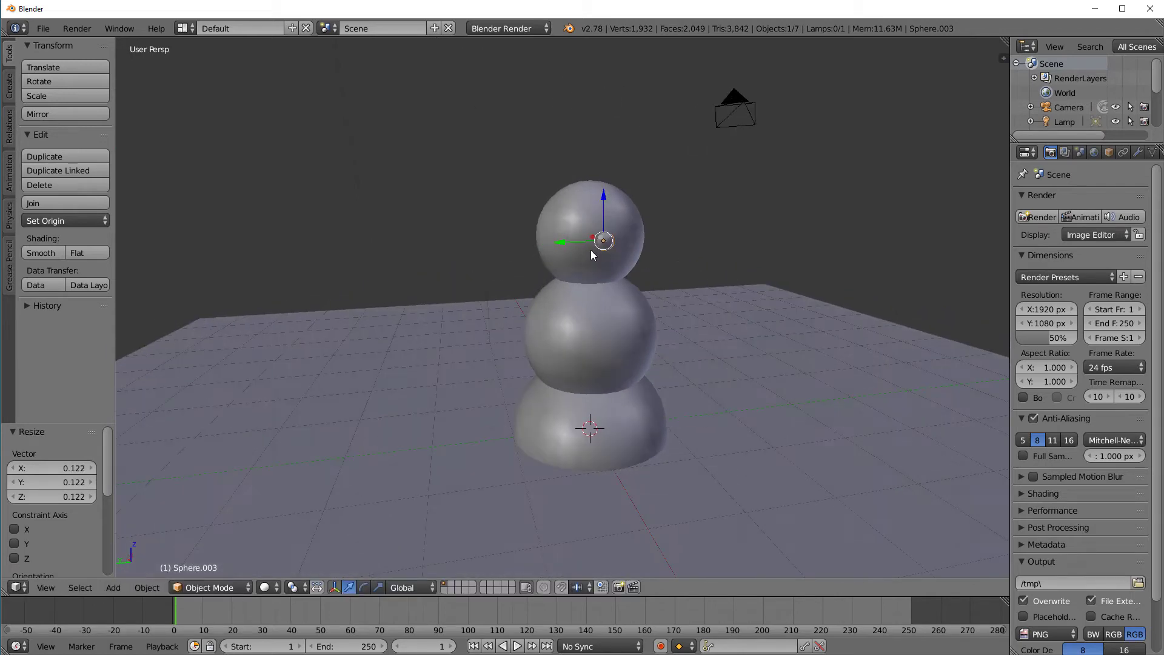
scroll(654, 245, up, 3)
key(x)
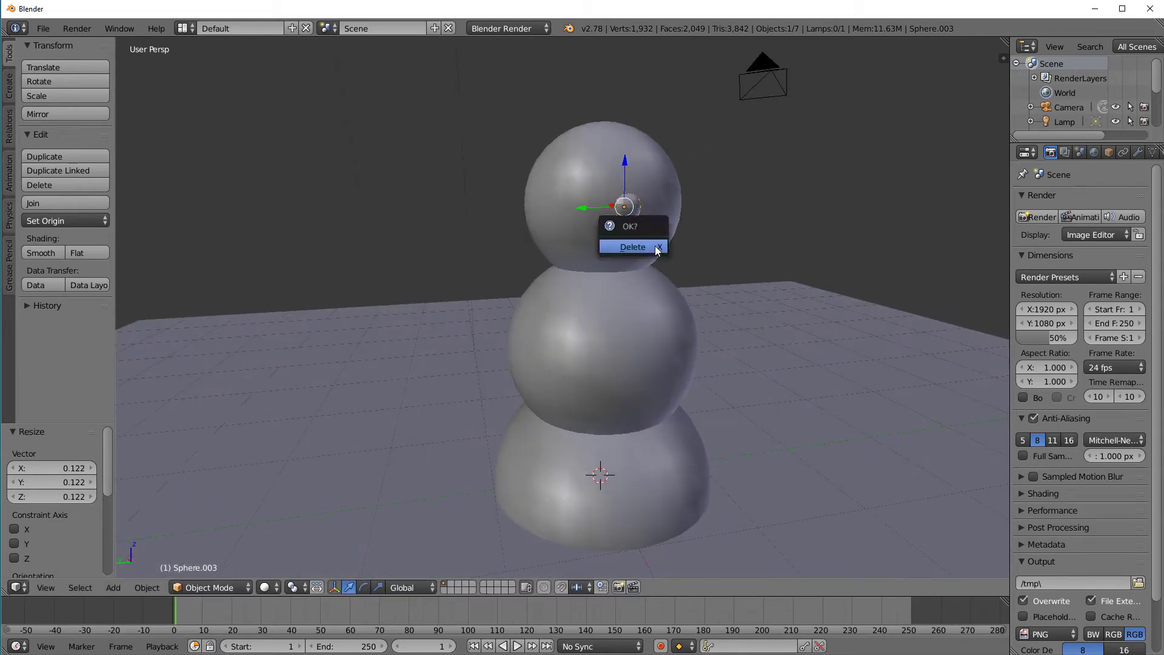
click(631, 248)
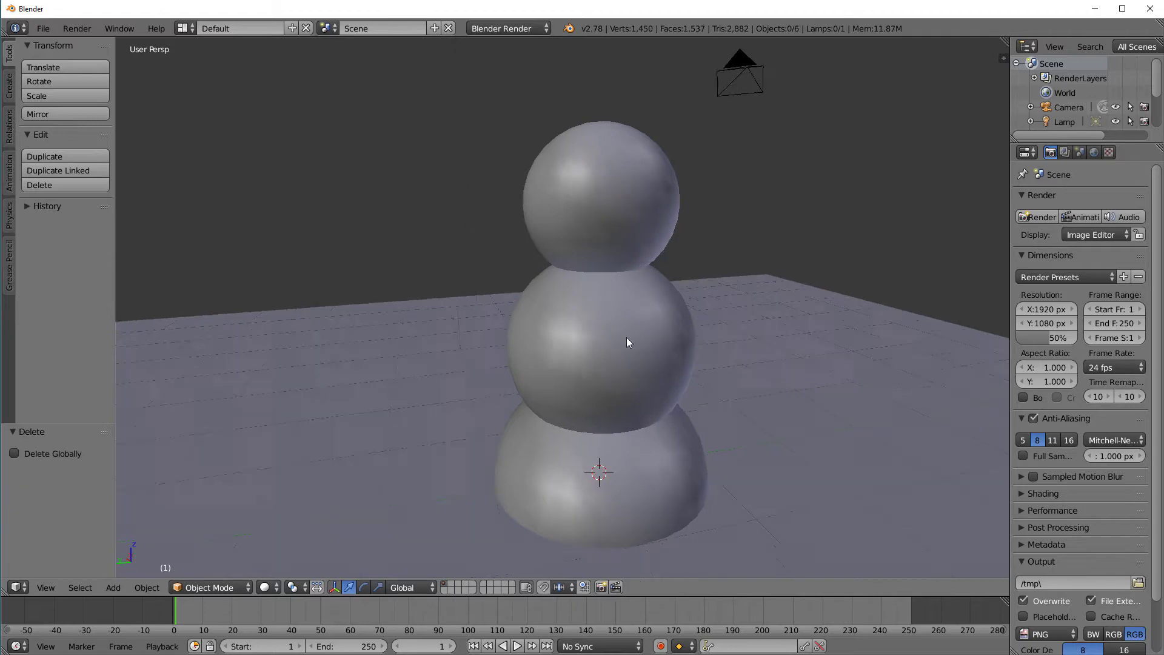
Step: Try placing the 3D cursor at various spots around the snowman and check its position from different angles
middle_drag(627, 339, 638, 356)
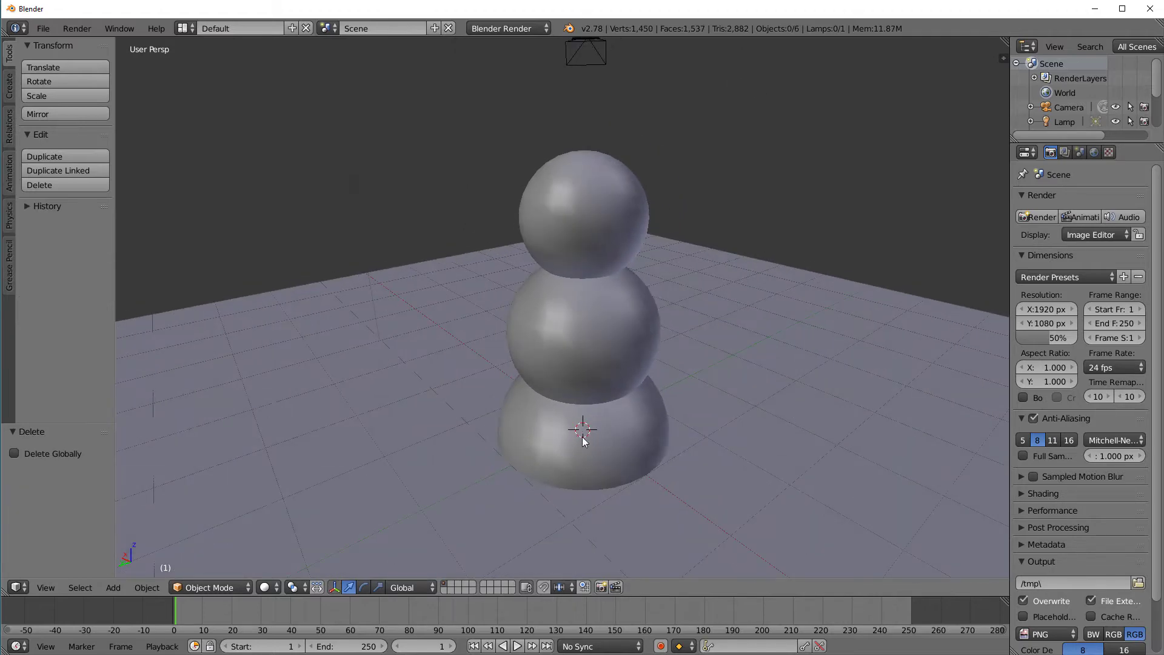
click(669, 316)
click(745, 194)
click(898, 219)
click(715, 162)
click(877, 260)
middle_drag(645, 330, 575, 228)
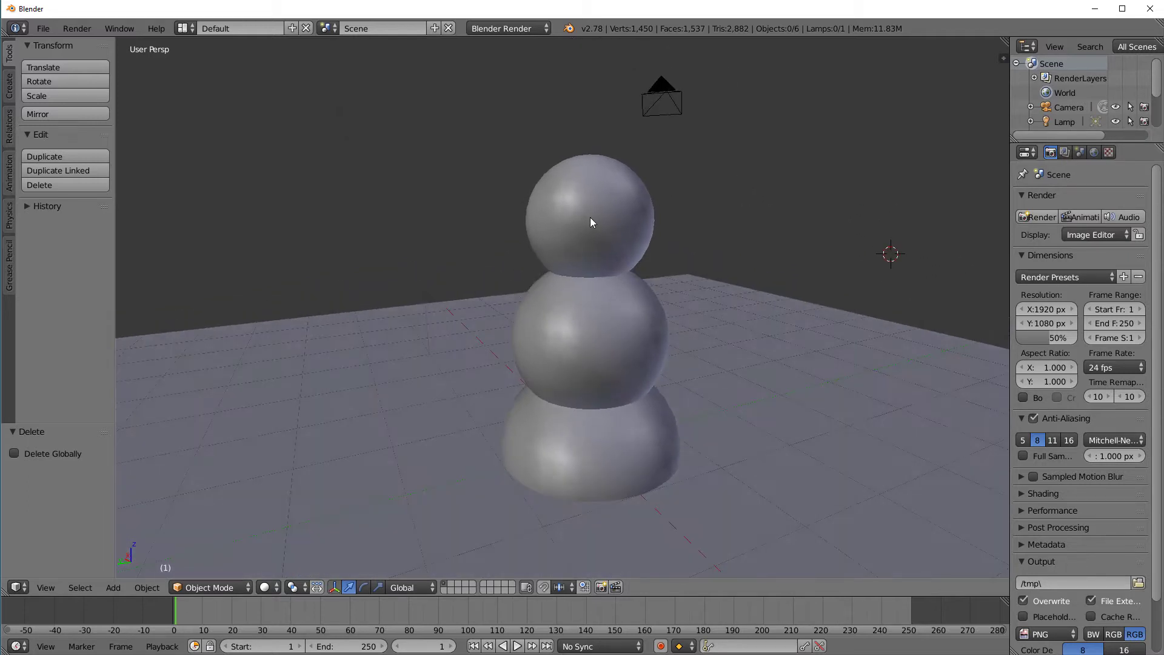
click(634, 220)
click(912, 195)
middle_drag(907, 179, 846, 277)
middle_drag(884, 210, 797, 234)
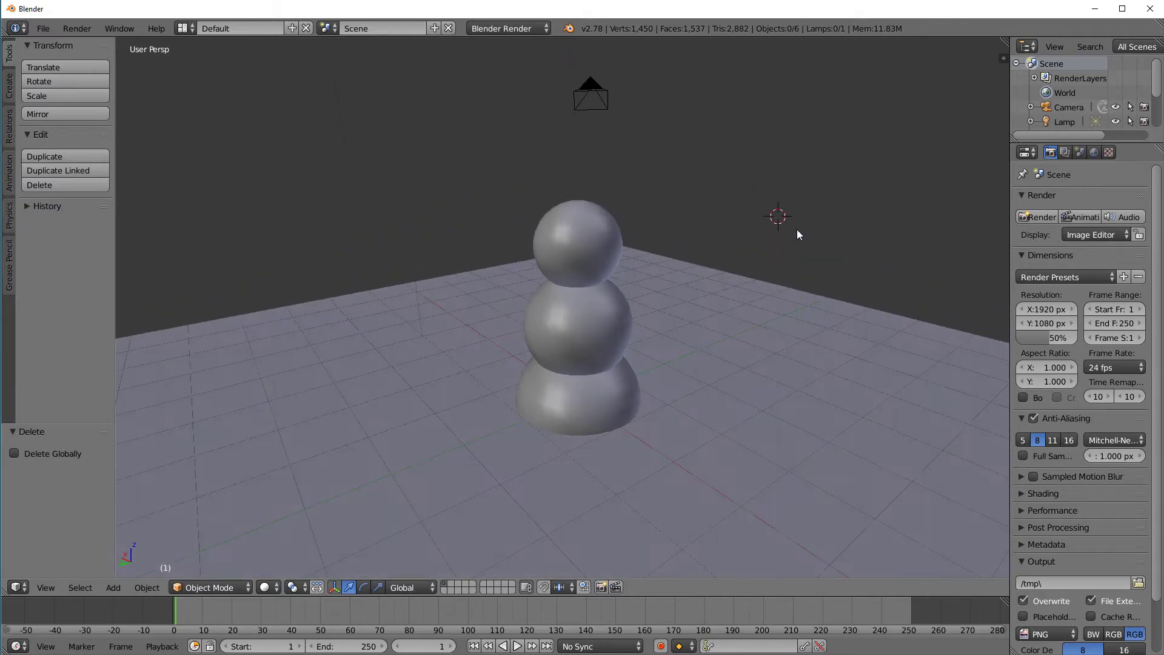
click(337, 187)
middle_drag(862, 154, 679, 124)
scroll(691, 221, up, 2)
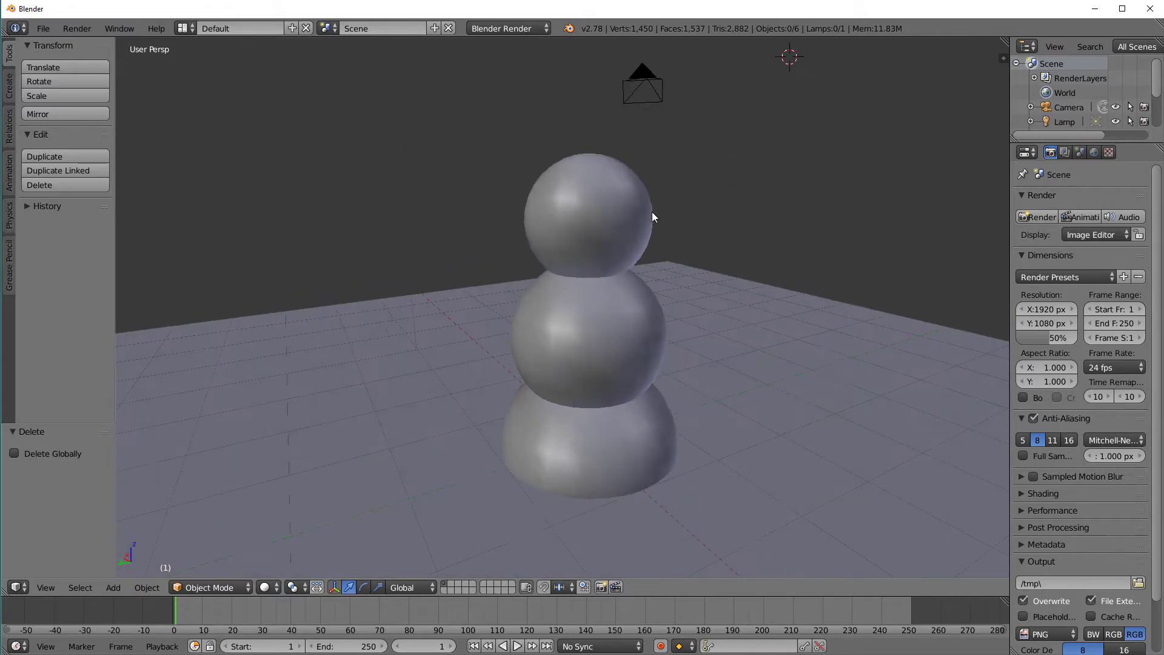
Step: Place the 3D cursor on the surface of the head and check its position from above and the front
click(597, 217)
middle_drag(620, 210, 647, 306)
scroll(646, 305, up, 3)
scroll(619, 210, up, 2)
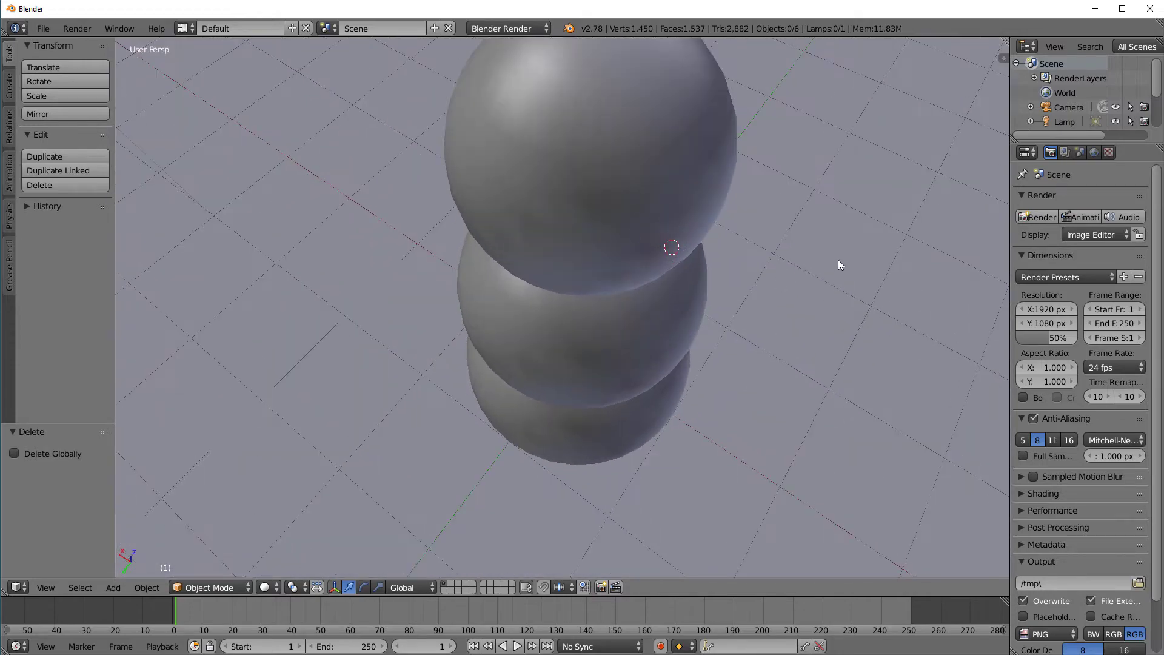
middle_drag(838, 265, 610, 202)
scroll(609, 205, down, 1)
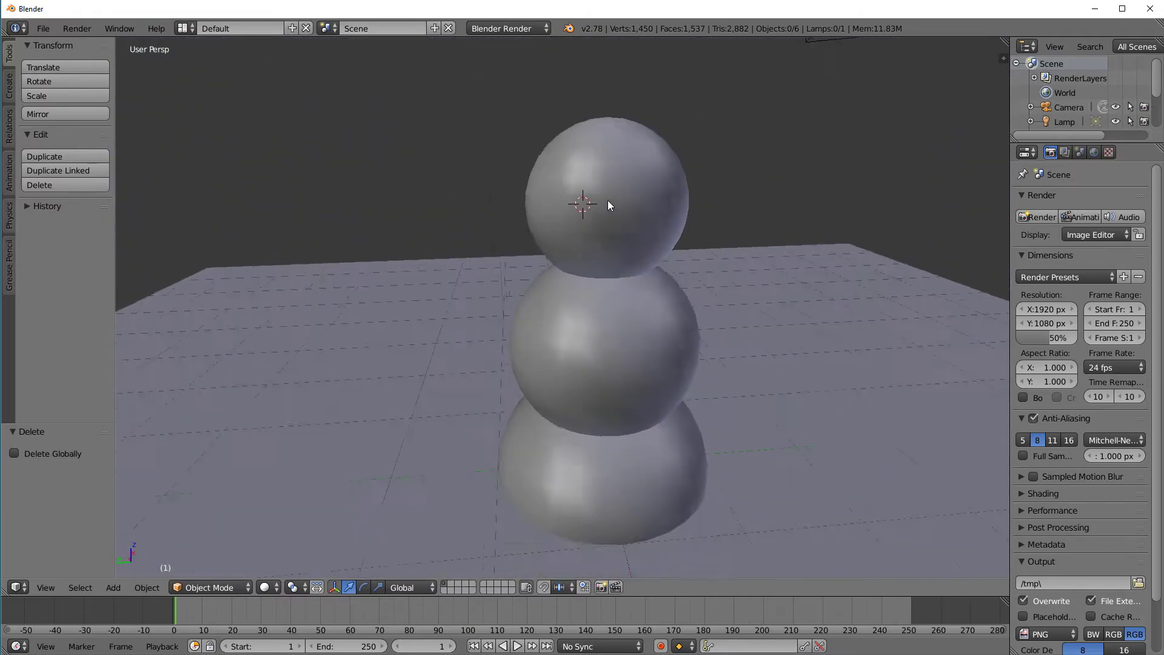
scroll(608, 201, up, 3)
middle_drag(636, 165, 594, 233)
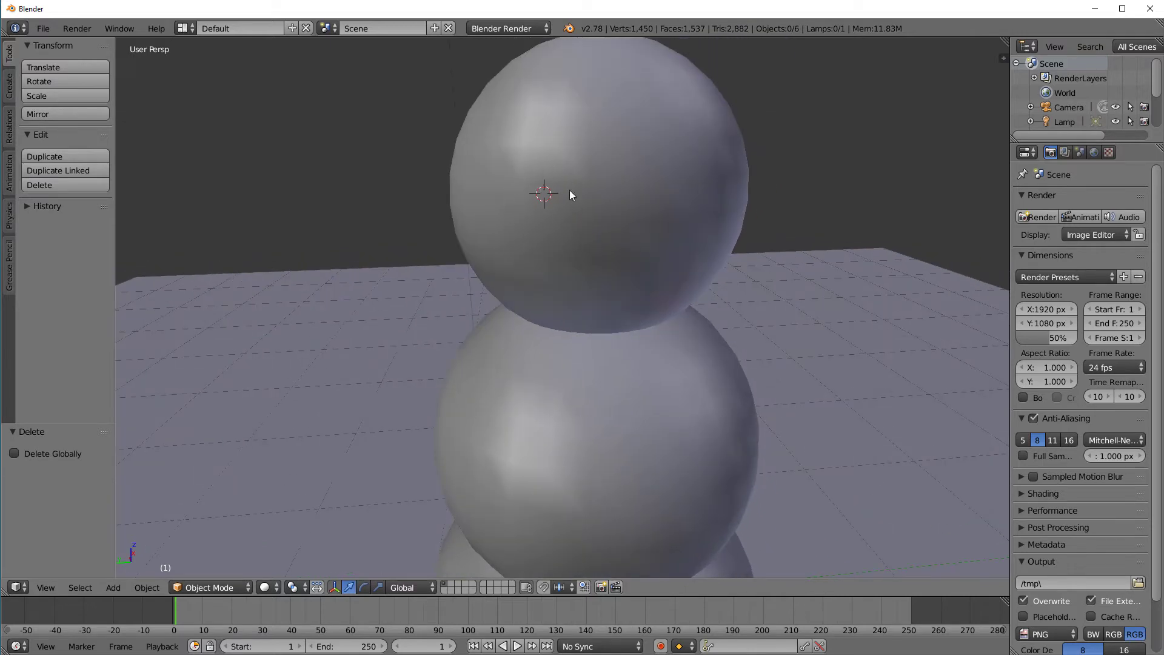
scroll(535, 172, down, 2)
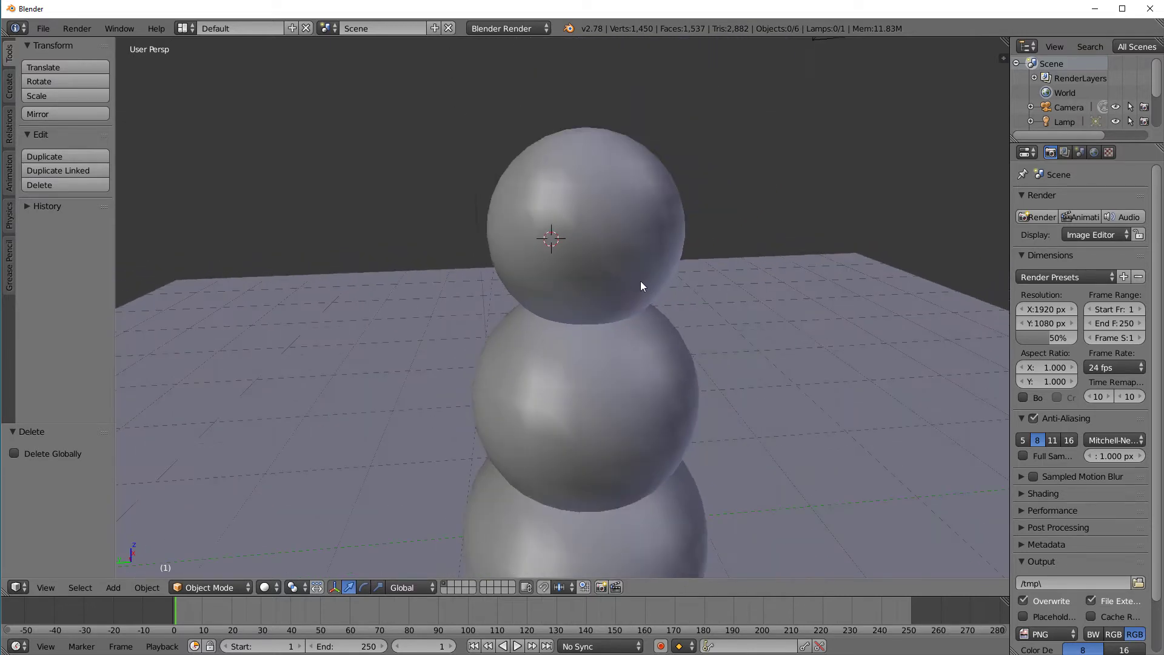
middle_drag(640, 281, 632, 263)
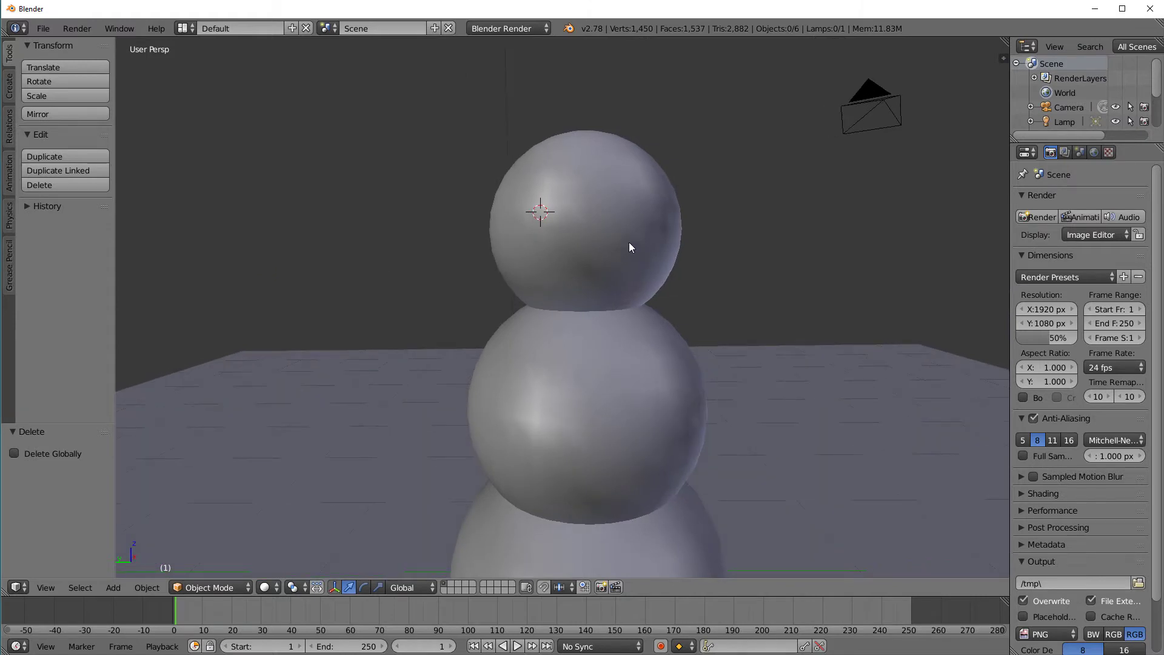
Step: Place the 3D cursor on the head's surface at about X -0.627, Y -0.109, Z 2.533 and add a UV sphere there
click(608, 220)
middle_drag(610, 229, 671, 251)
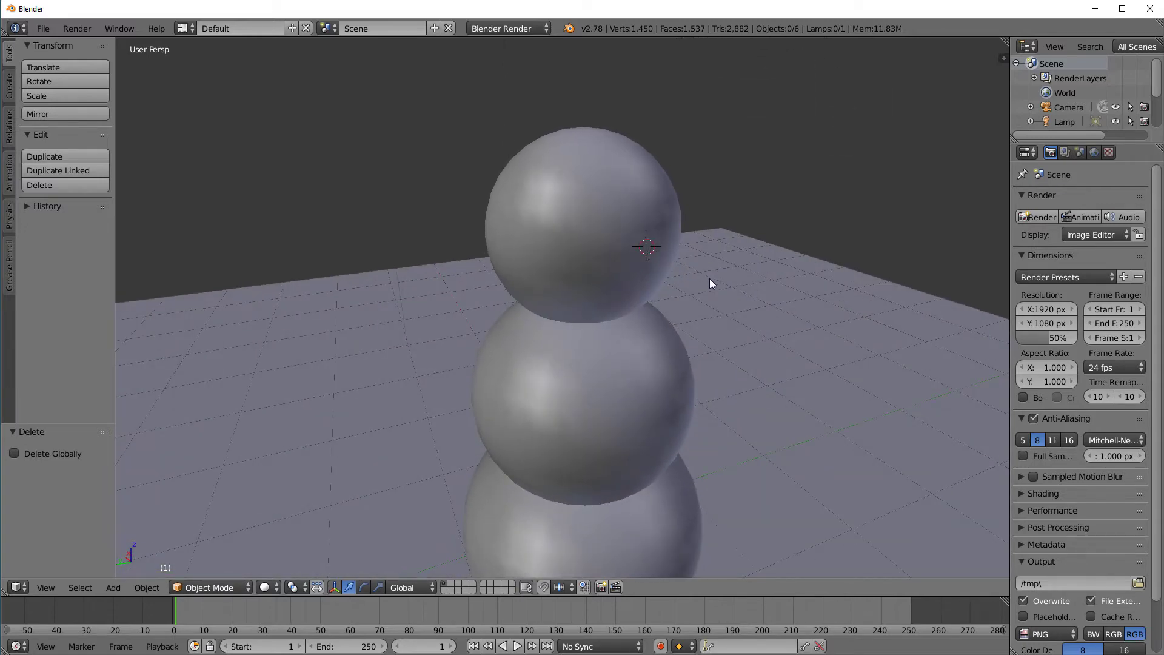
key(shift+a)
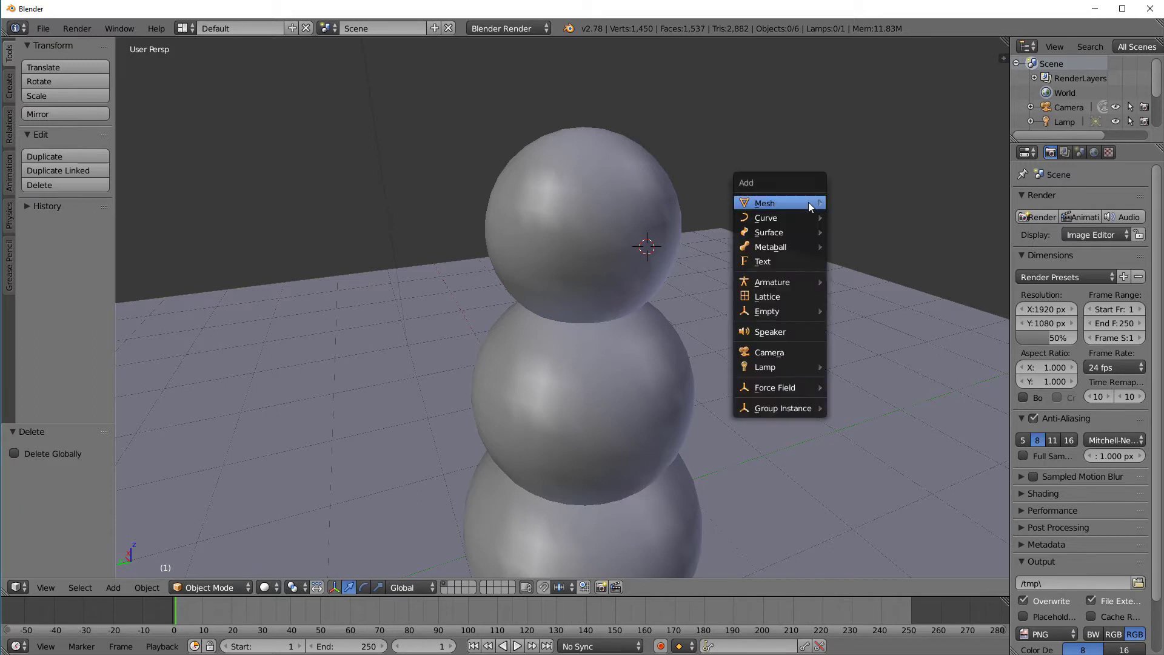
mouse_move(809, 207)
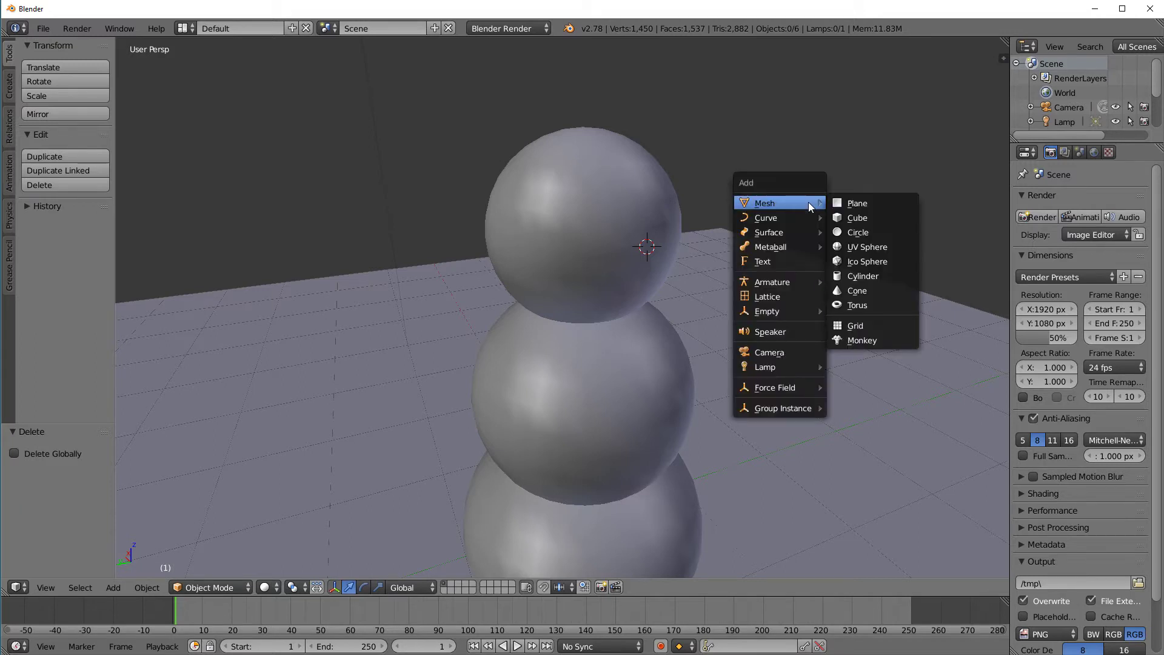
click(878, 246)
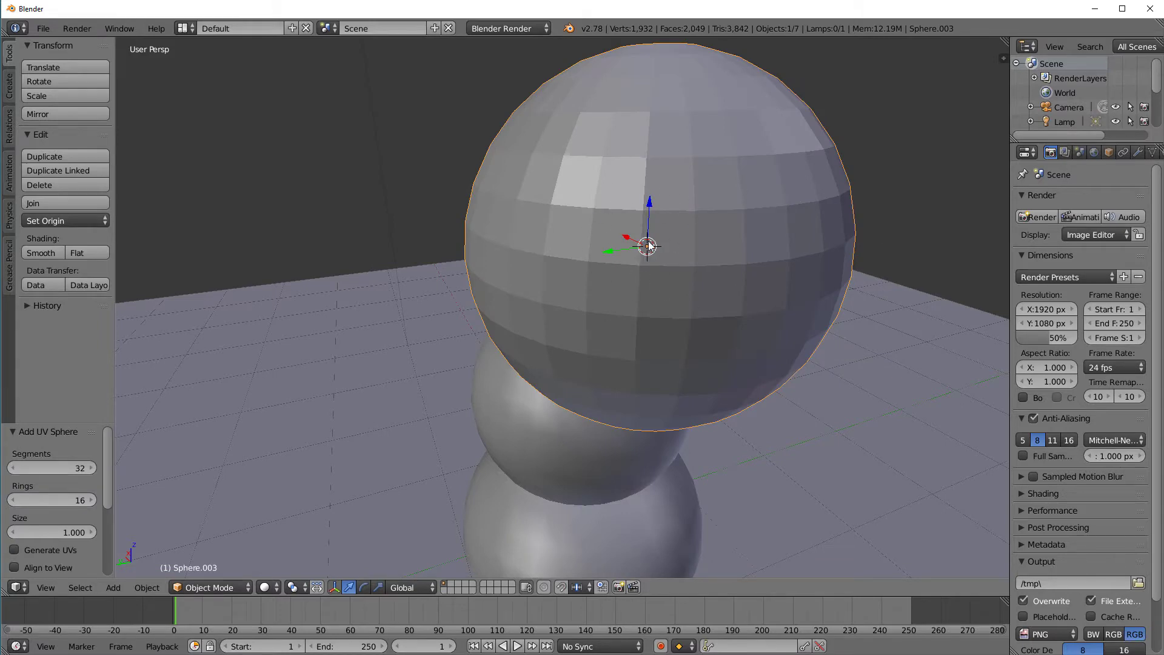
Step: Reduce the new UV sphere's size to 0.070 and further to 0.050
scroll(649, 245, down, 4)
mouse_move(649, 242)
middle_down()
mouse_move(652, 253)
mouse_move(664, 242)
middle_up()
scroll(671, 236, up, 2)
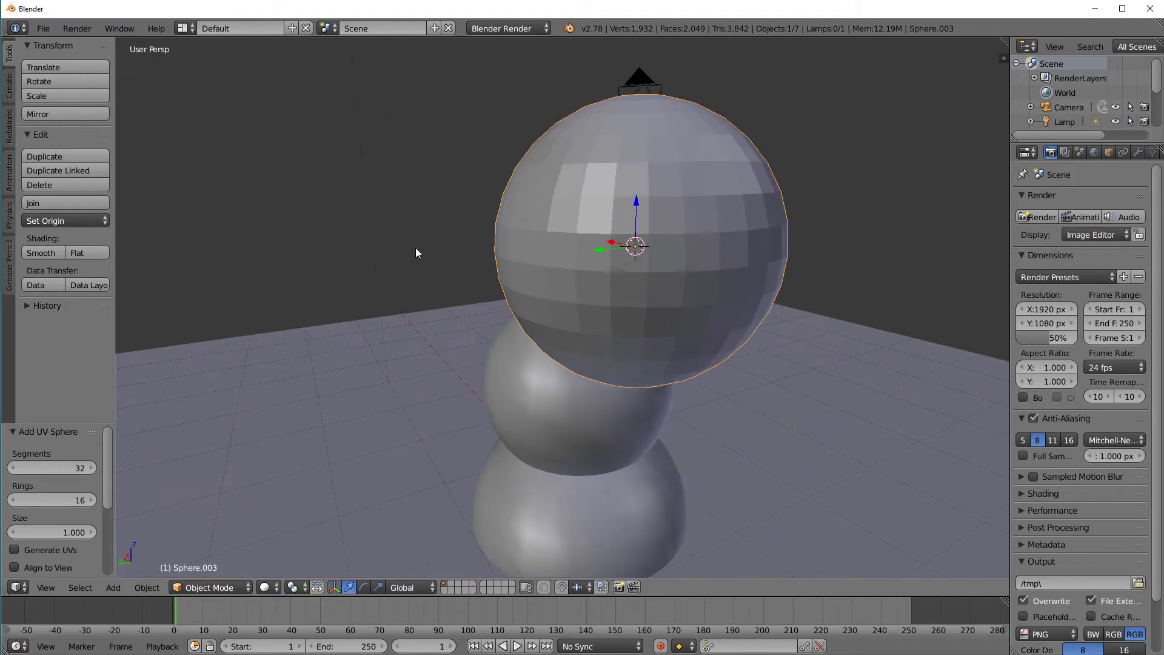
key(F6)
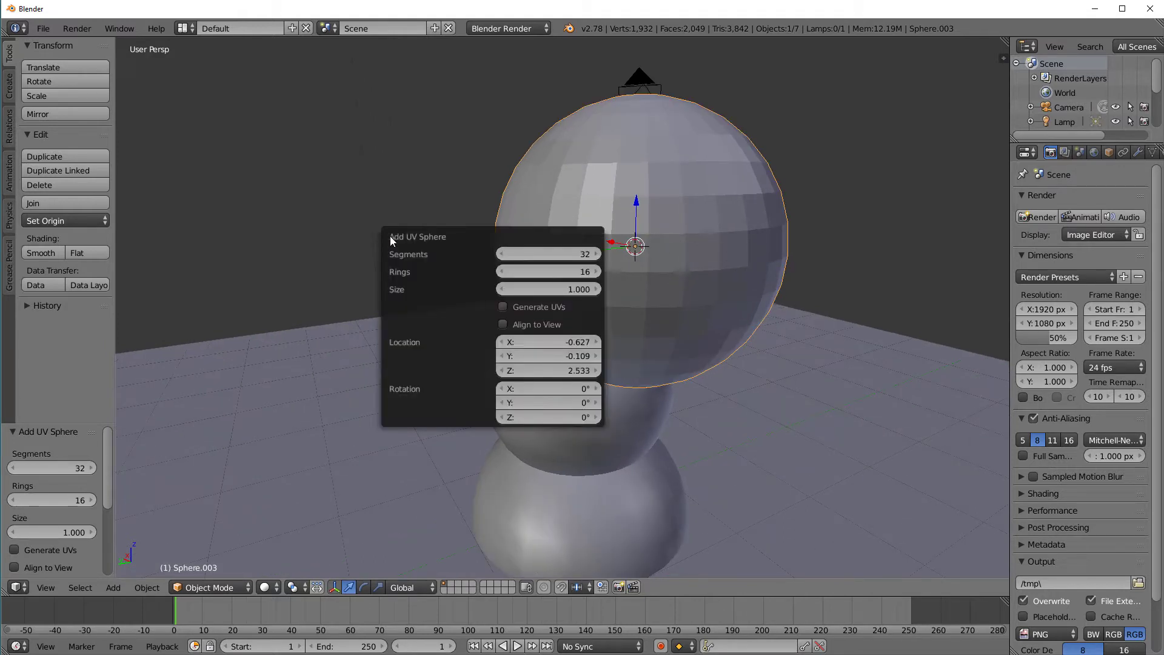
drag(63, 421, 63, 397)
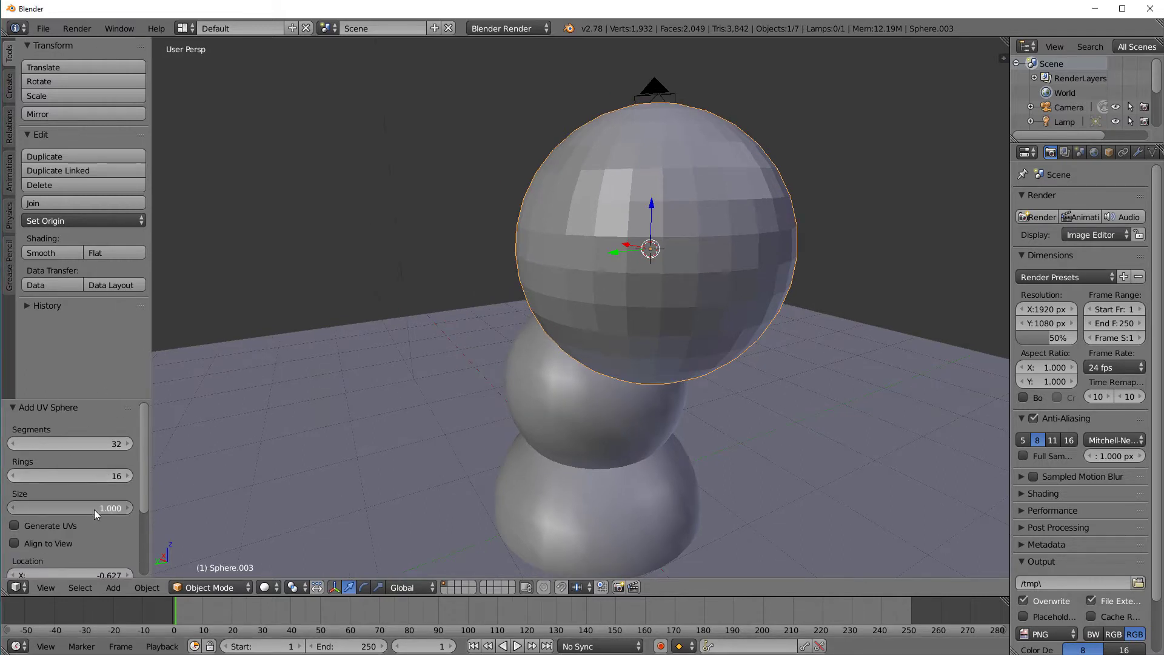
drag(93, 509, 43, 504)
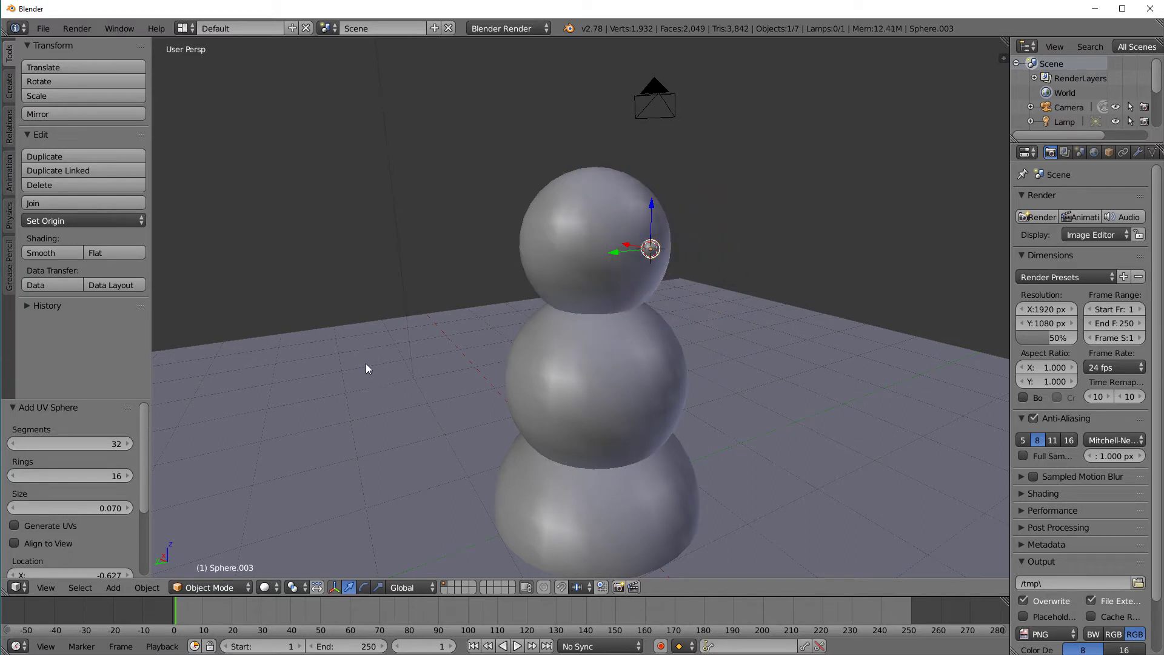
key(F6)
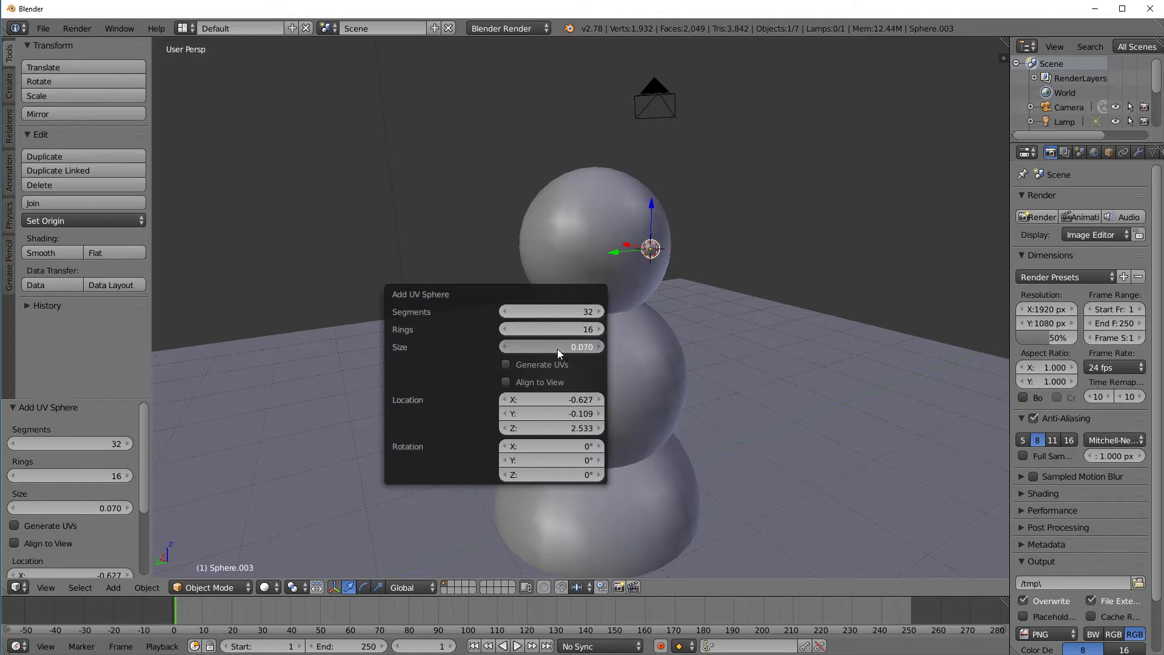
drag(556, 348, 554, 346)
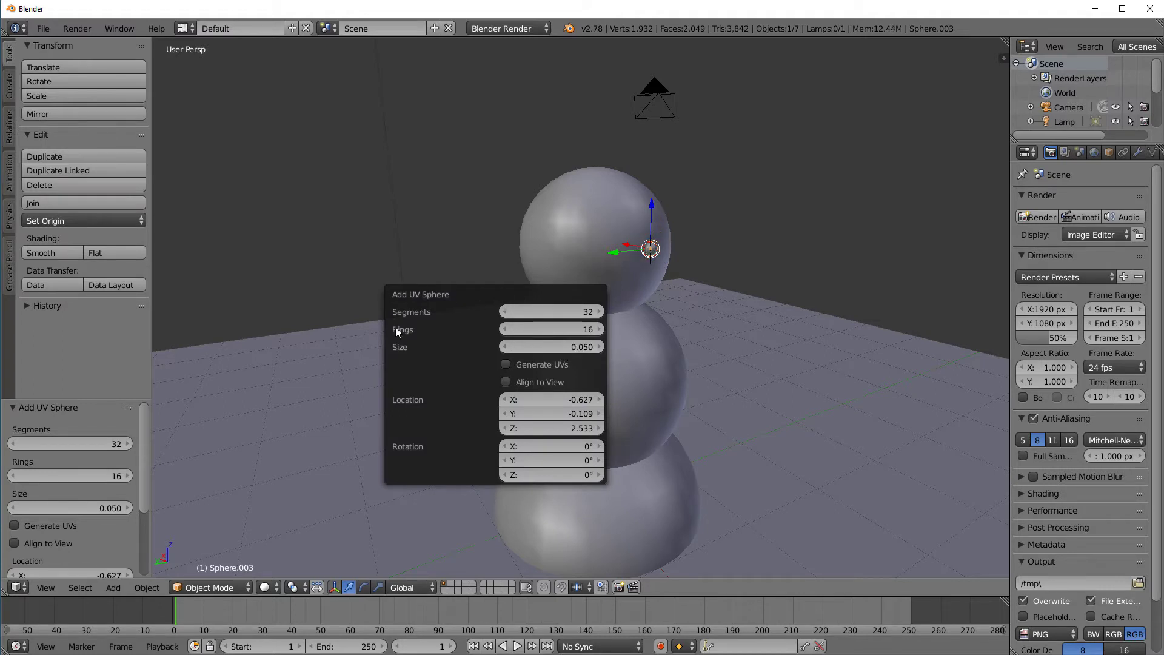
Step: Set the size of the small UV sphere on the head to 0.07
scroll(679, 296, up, 2)
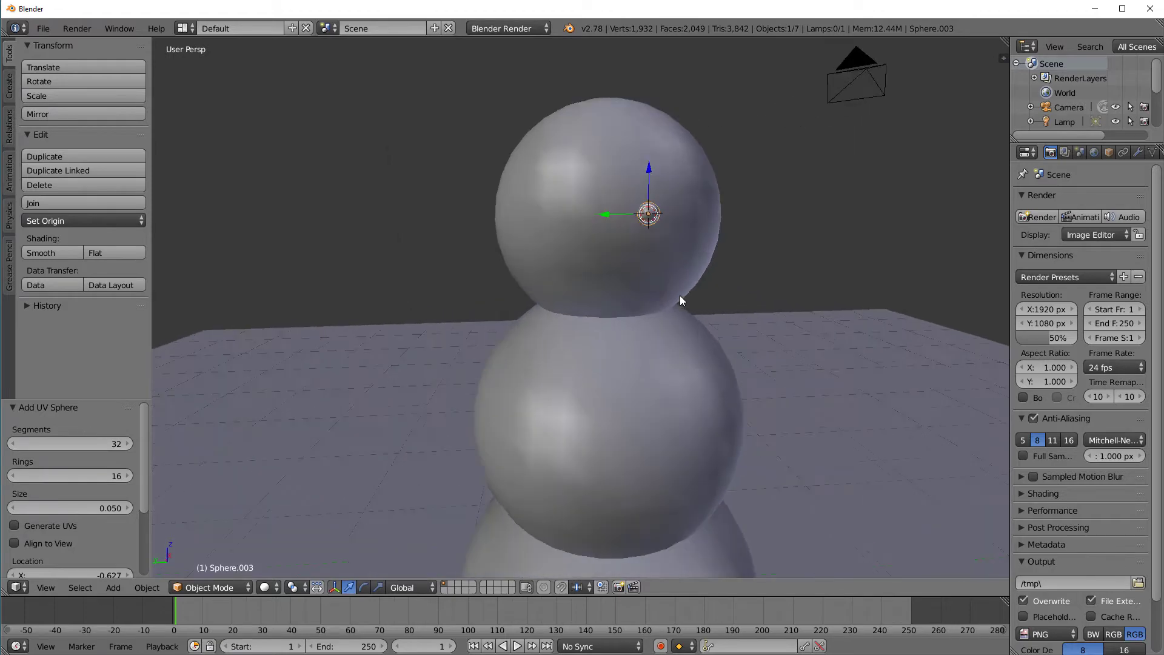
scroll(679, 296, up, 1)
mouse_move(682, 283)
middle_down()
mouse_move(660, 261)
mouse_move(649, 278)
mouse_move(662, 283)
middle_up()
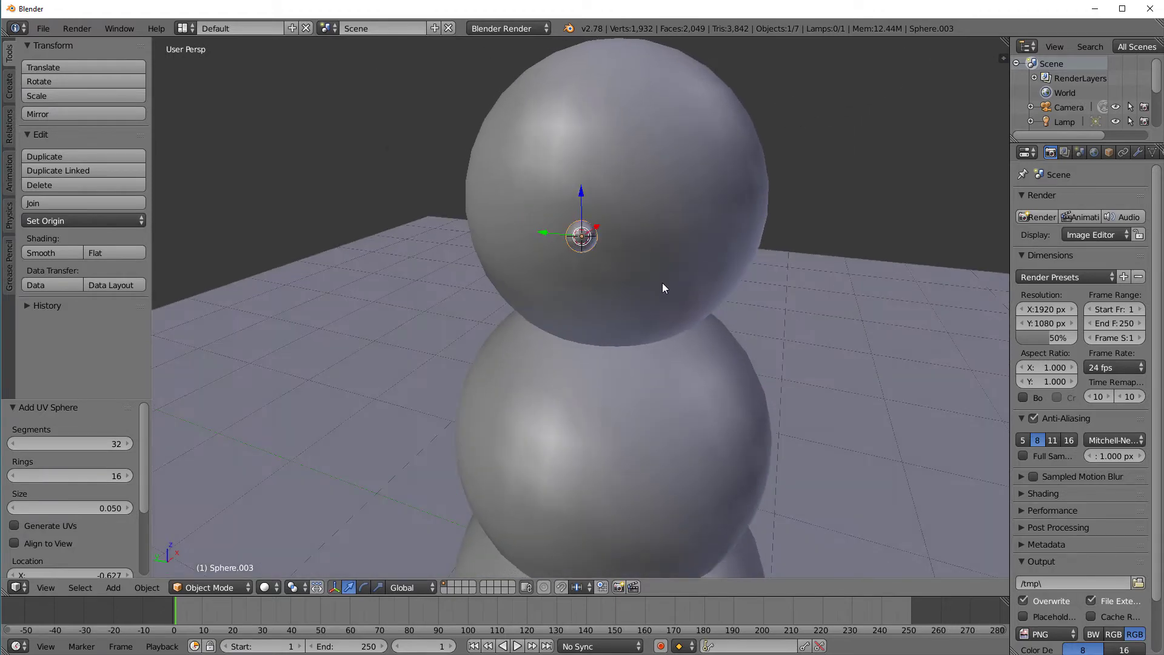
key(F6)
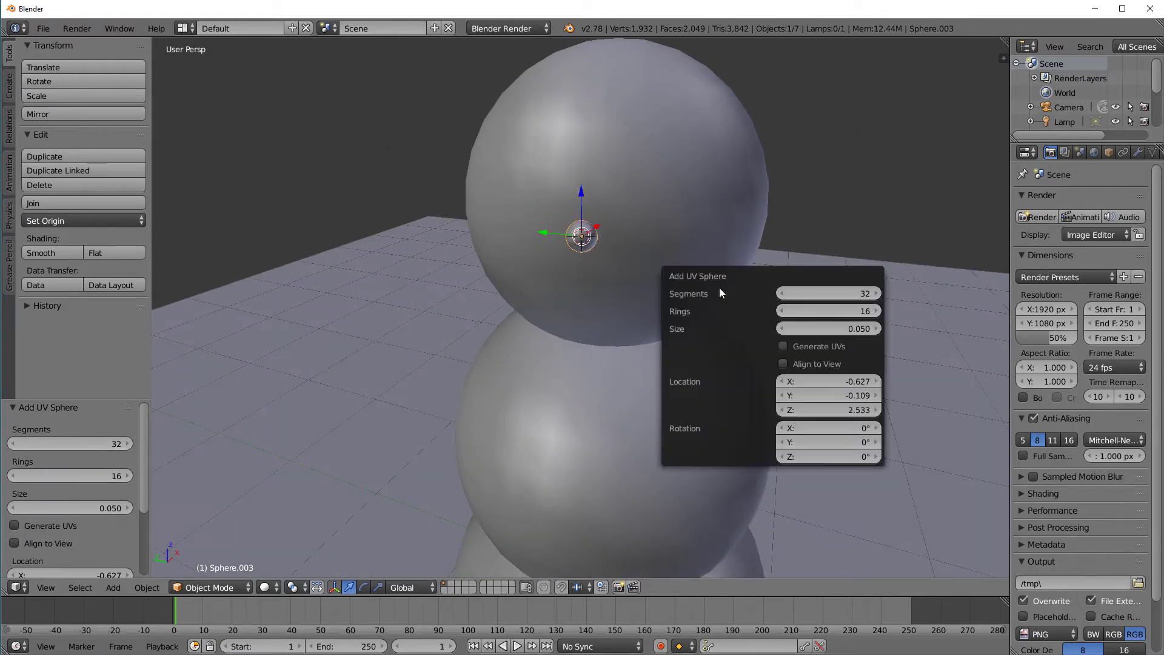
click(832, 325)
text(0.07)
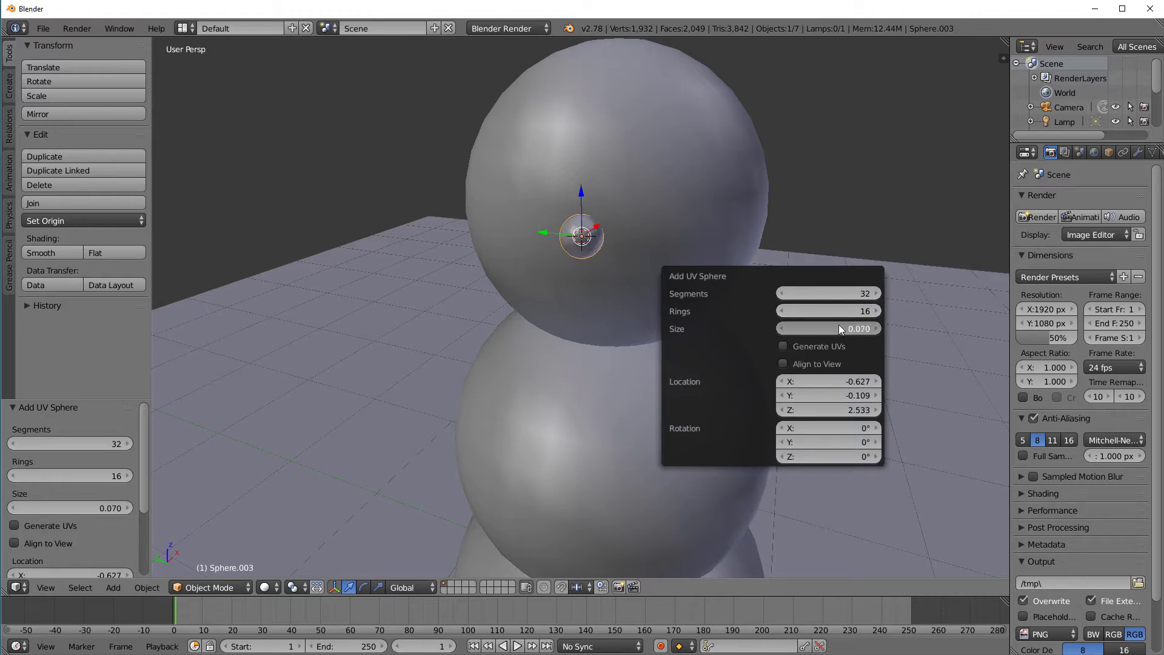
Step: Place the 3D cursor on the head level with the first eye and add a second UV sphere of size 0.070 there
key(Return)
middle_drag(584, 369, 644, 361)
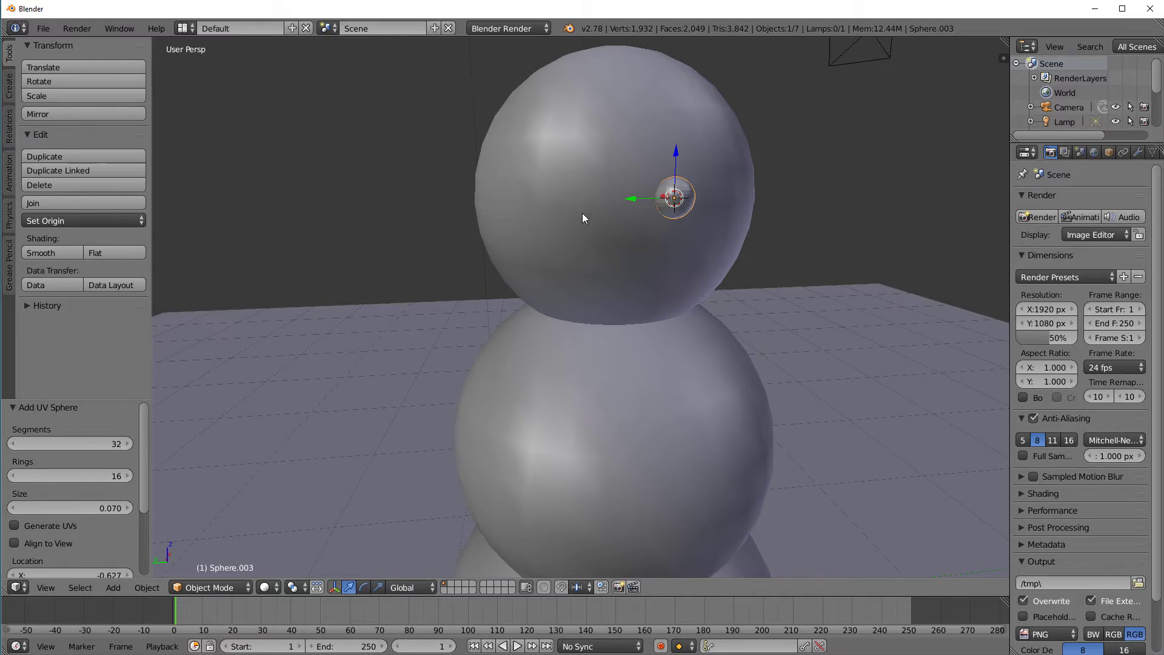
click(568, 196)
key(shift+a)
mouse_move(618, 230)
click(682, 275)
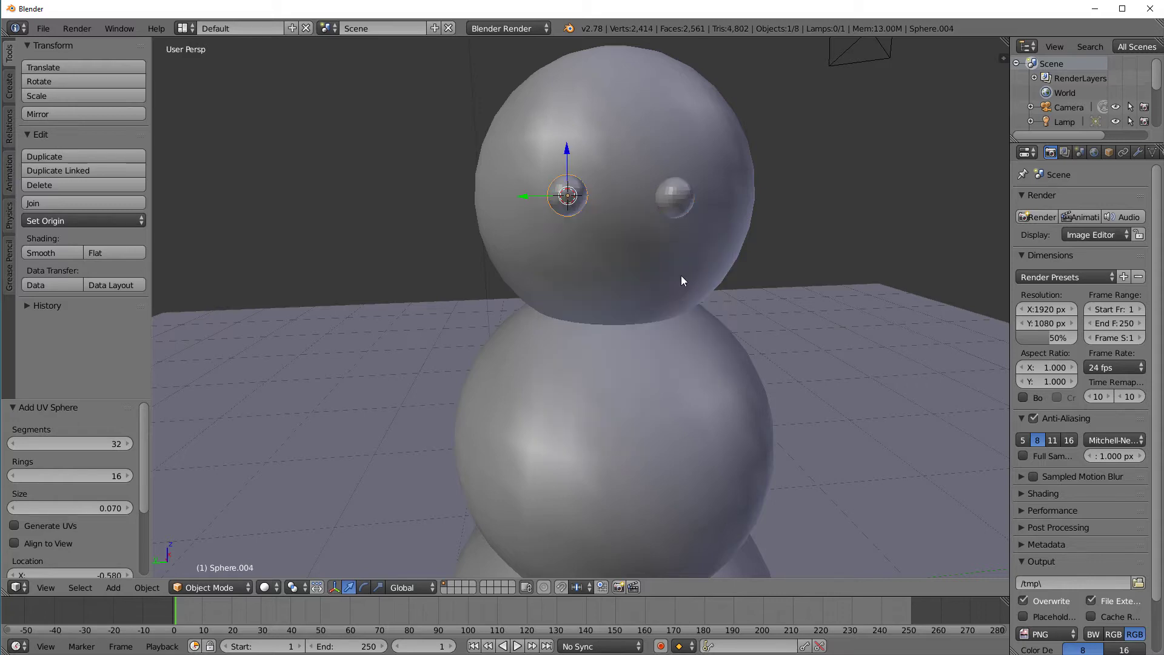
Step: Add a UV sphere on the lower head below the second eye as the first mouth piece and set its size to 0.040
mouse_move(525, 240)
middle_down()
mouse_move(582, 263)
mouse_move(543, 245)
middle_up()
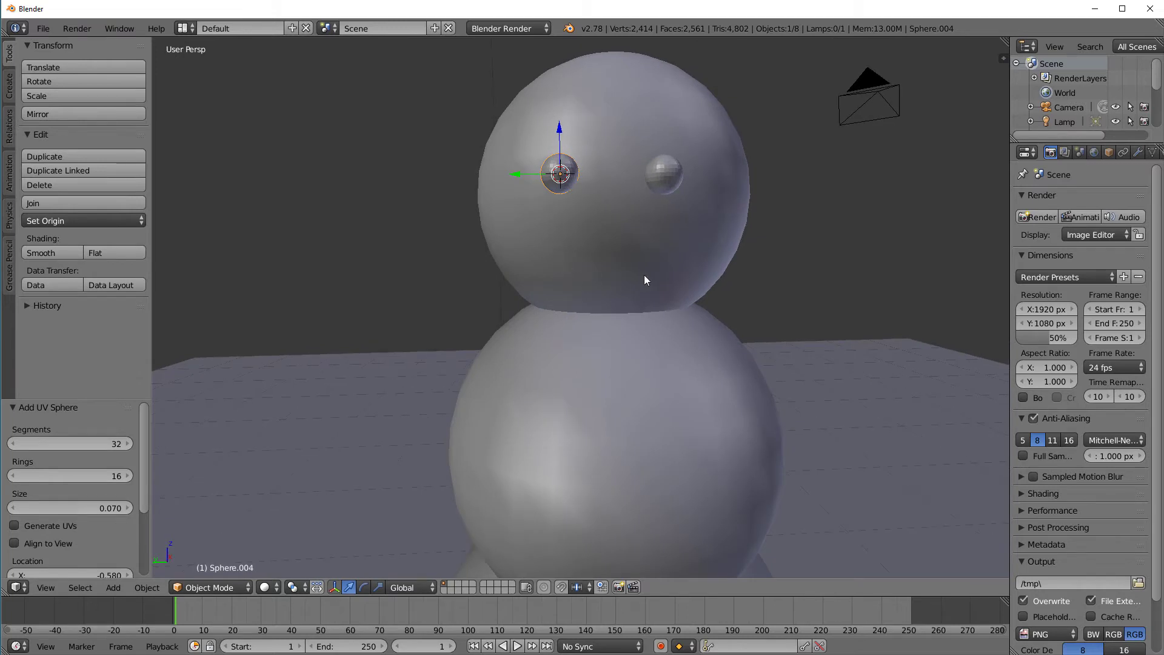
click(548, 256)
key(shift+a)
mouse_move(606, 292)
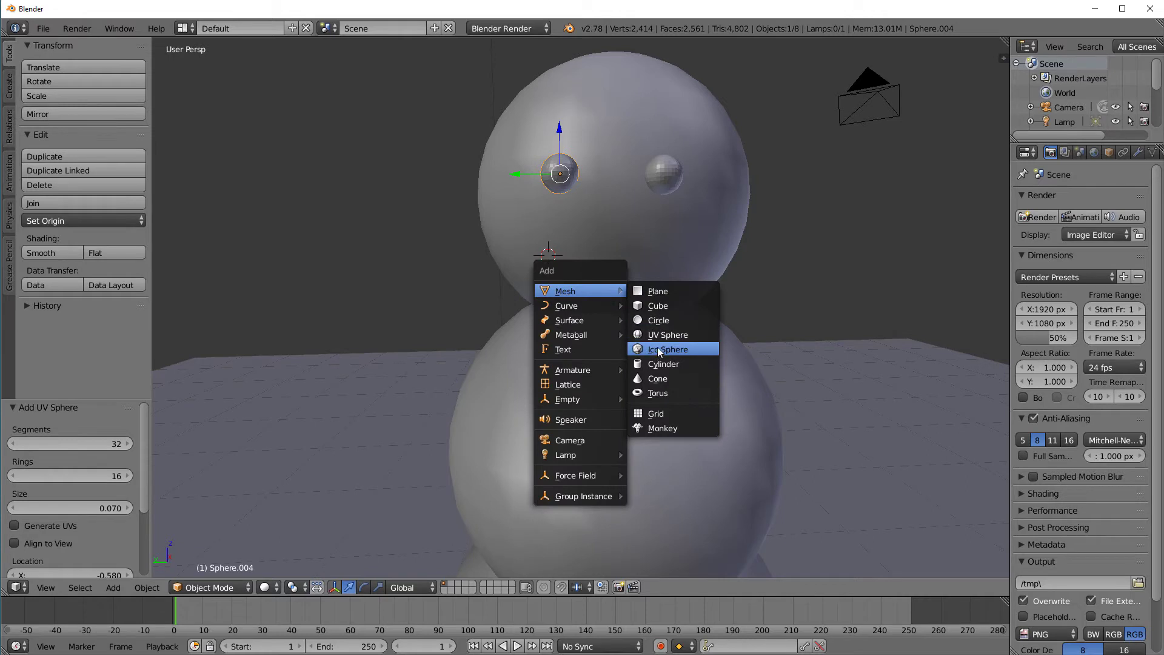
click(657, 337)
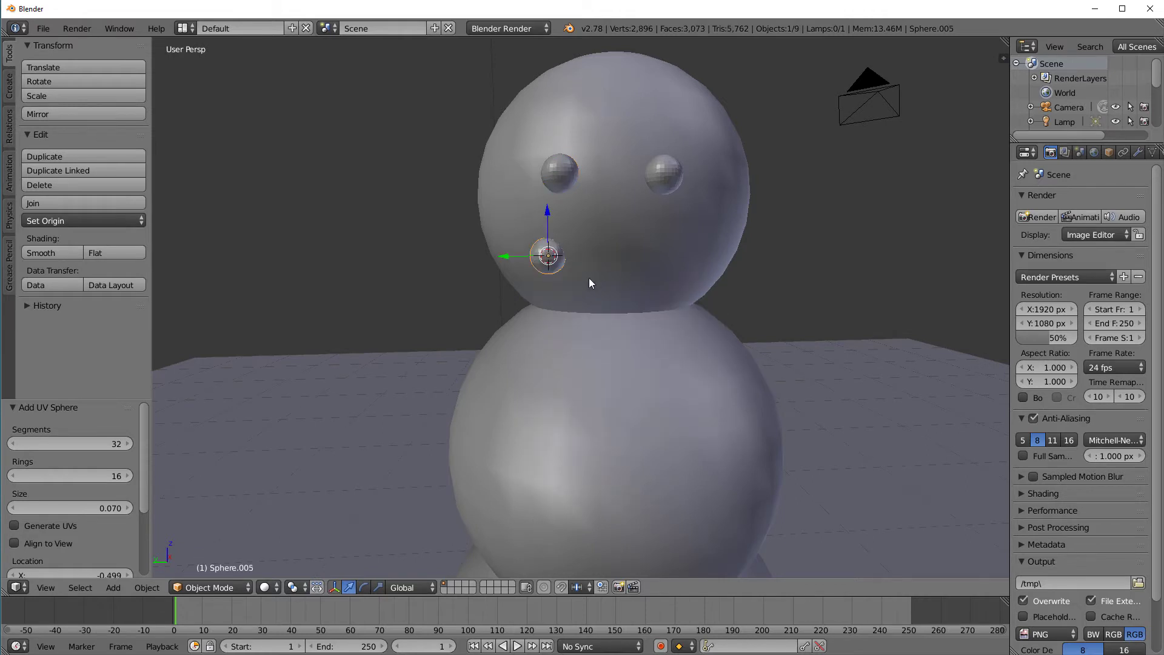
drag(110, 508, 102, 505)
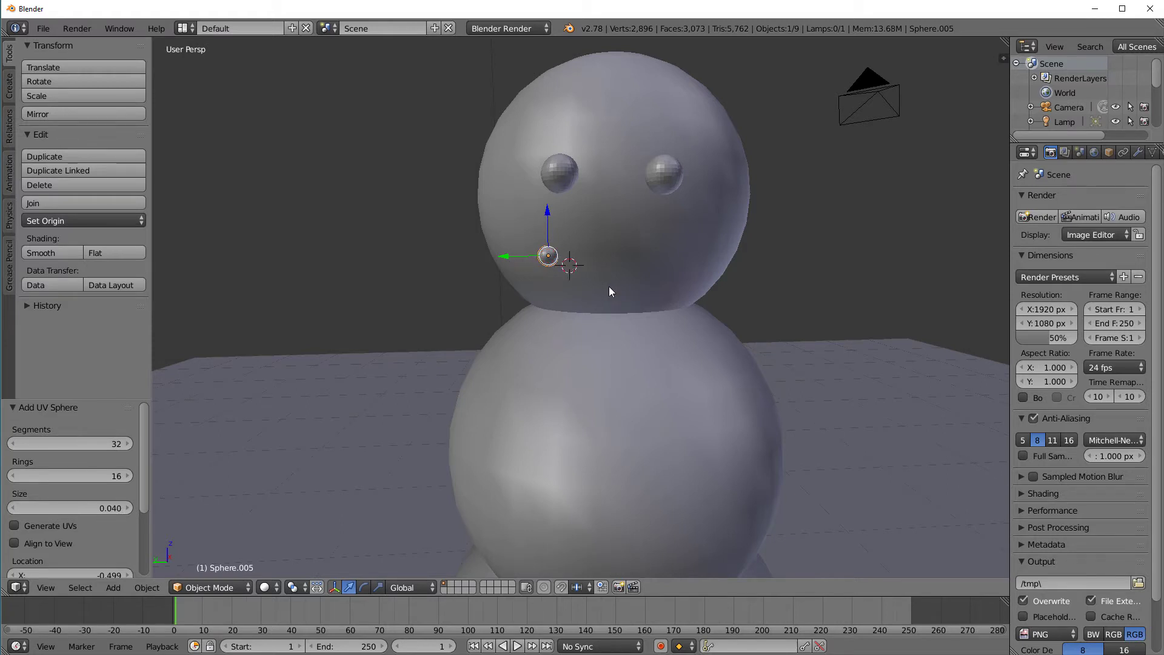
Step: Add the second and third mouth spheres, size 0.040, on the head's surface beside the first one
key(shift+a)
mouse_move(609, 286)
click(661, 331)
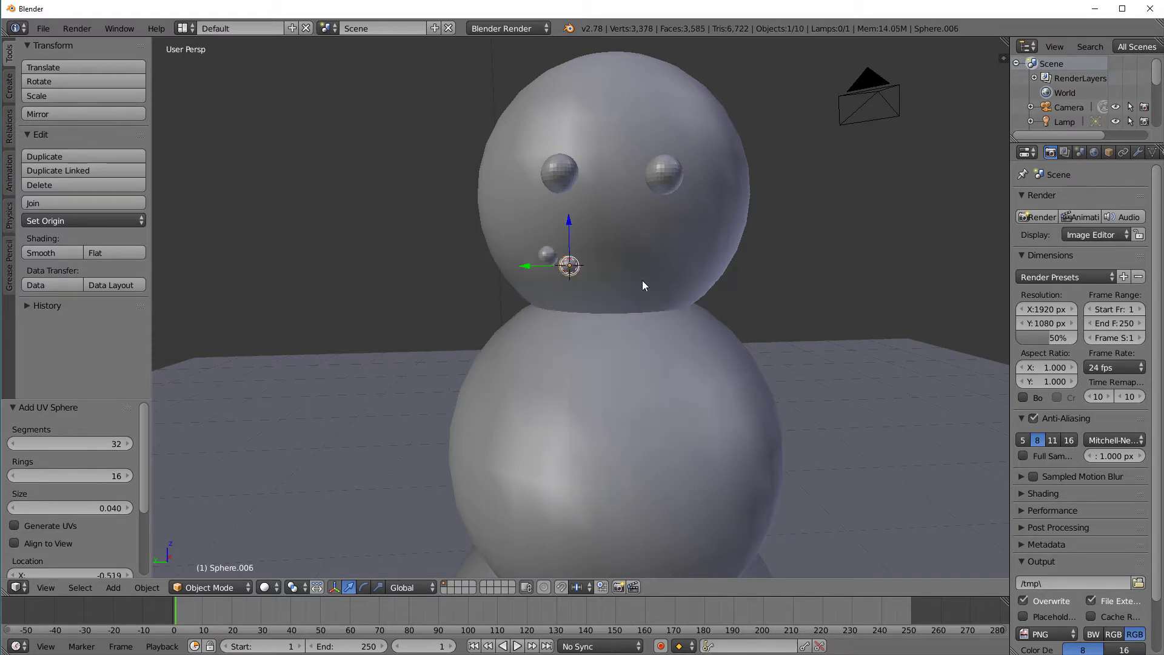
click(598, 261)
click(594, 262)
key(shift+a)
mouse_move(616, 262)
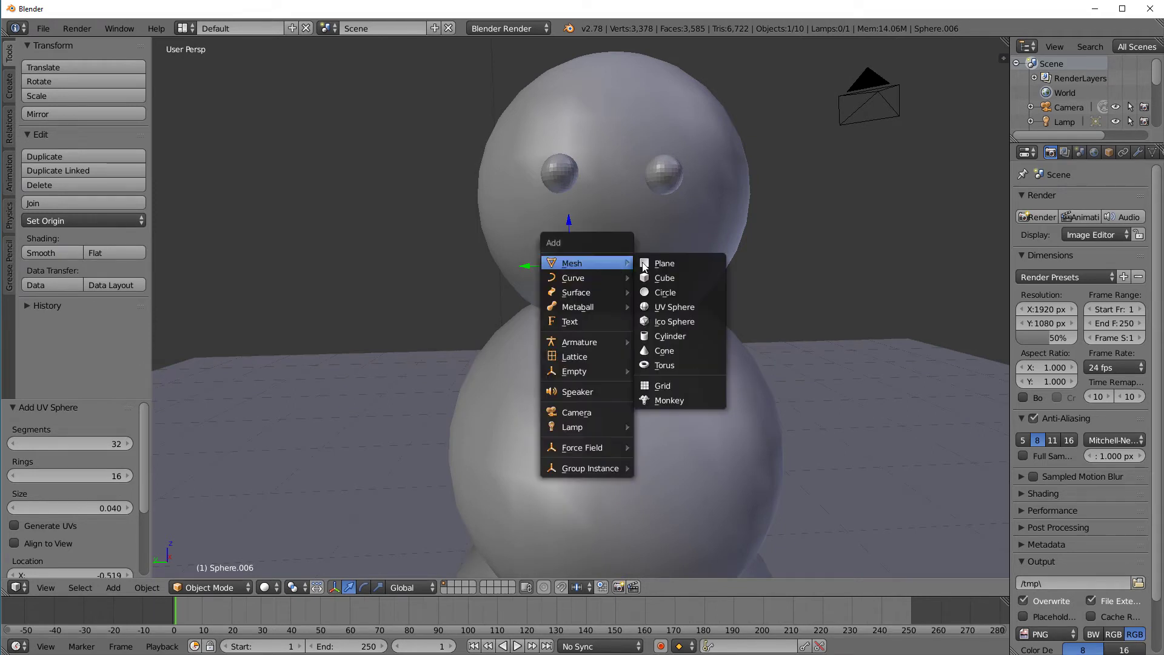
click(670, 307)
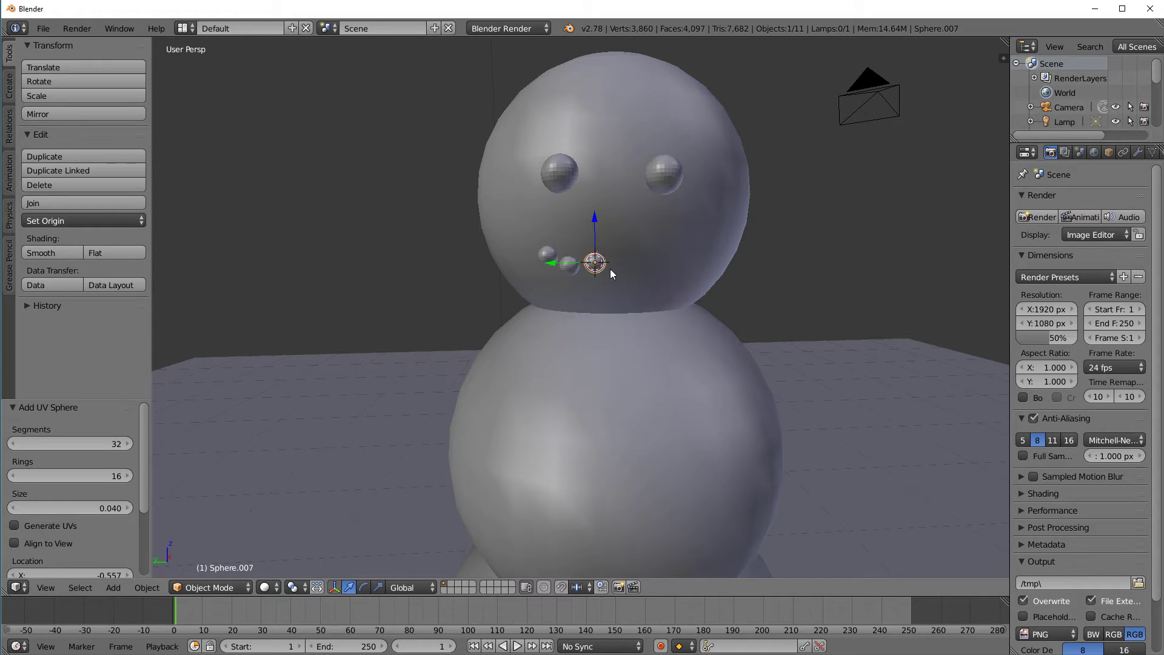
Step: Continue the mouth row with a fourth and a fifth UV sphere of size 0.040 near the middle of the lower face
click(615, 272)
key(shift+a)
mouse_move(615, 279)
click(715, 328)
key(shift+a)
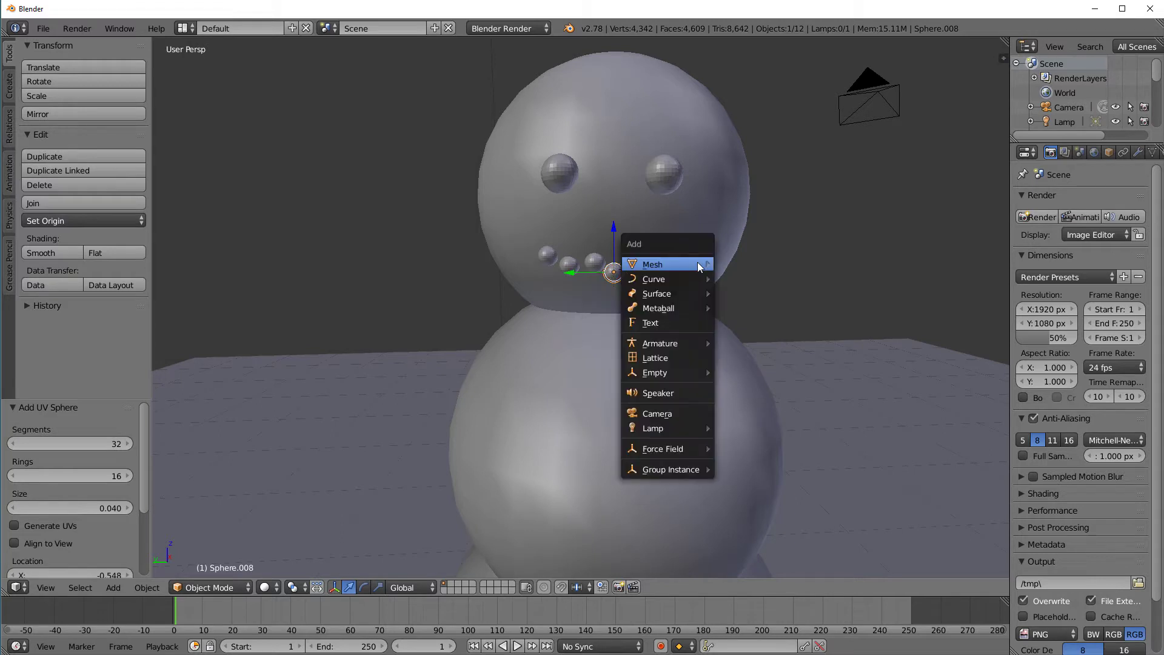
mouse_move(682, 264)
click(754, 306)
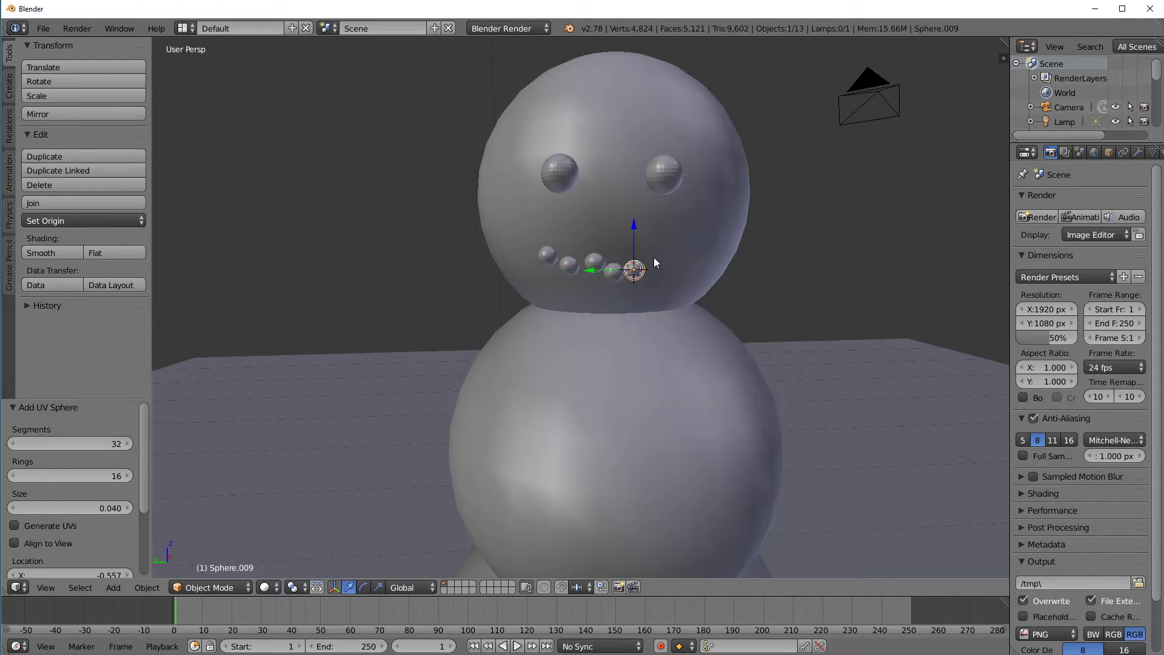
Step: Finish the smile with a sixth and a seventh UV sphere of size 0.040 curving up toward the first eye
key(shift+a)
mouse_move(722, 265)
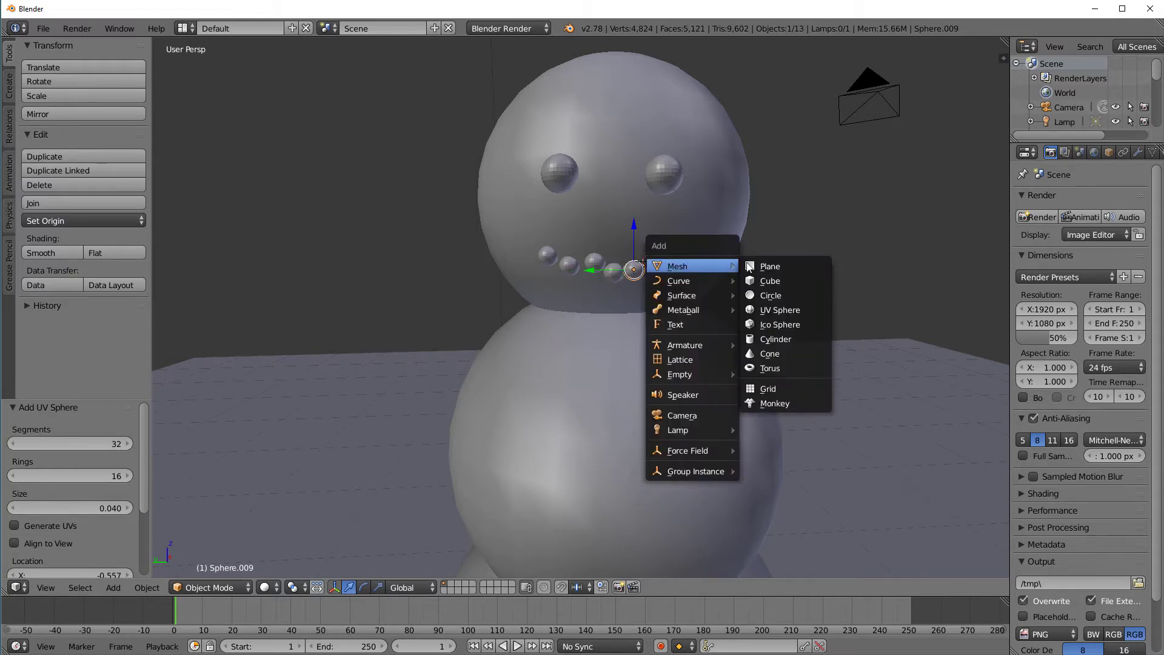
click(772, 308)
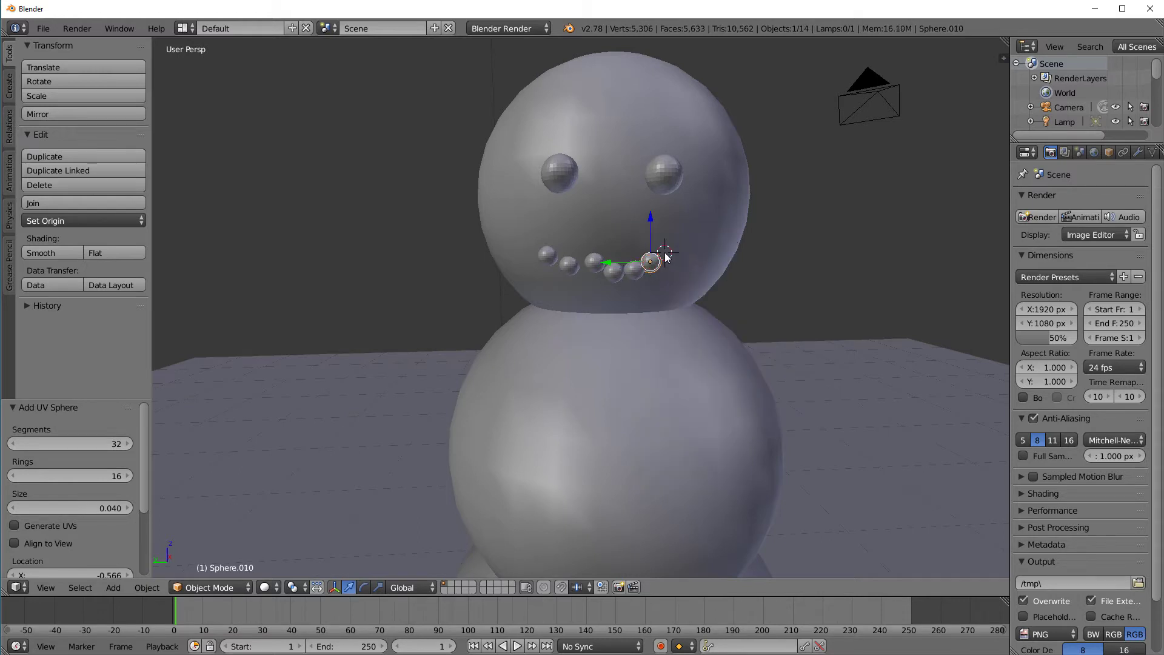
key(shift+a)
mouse_move(722, 270)
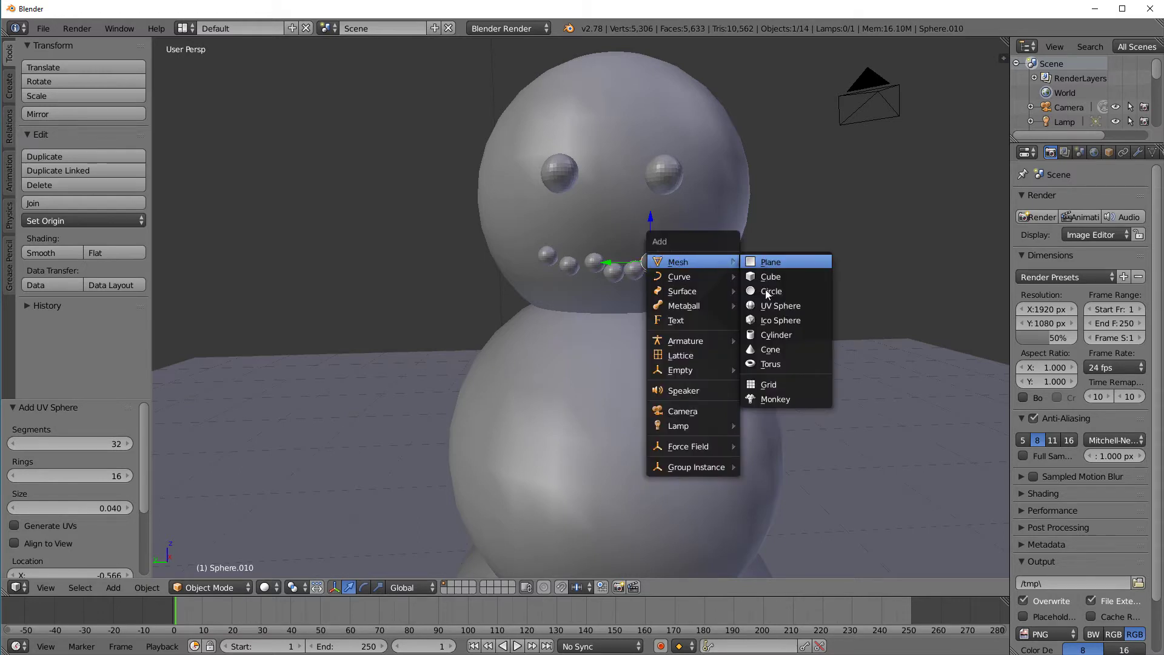
click(787, 305)
middle_drag(716, 295, 740, 302)
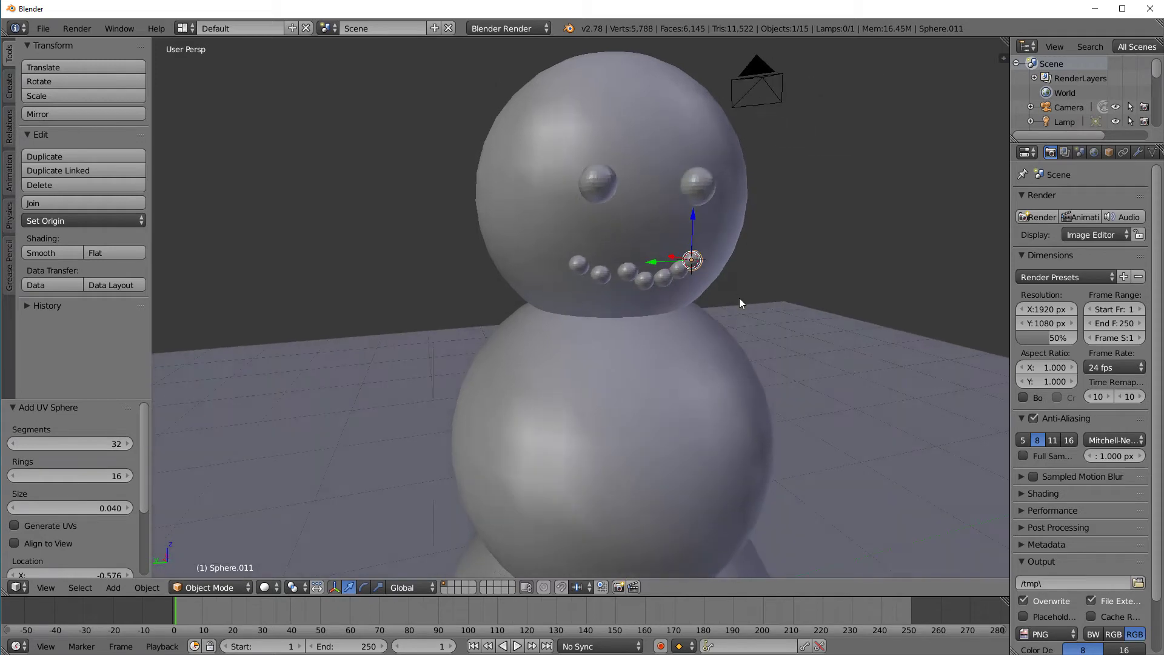
Step: Place the 3D cursor just above the first mouth sphere and set the size of the last-added mouth sphere to 0.030
click(563, 250)
middle_drag(719, 277, 612, 287)
click(12, 508)
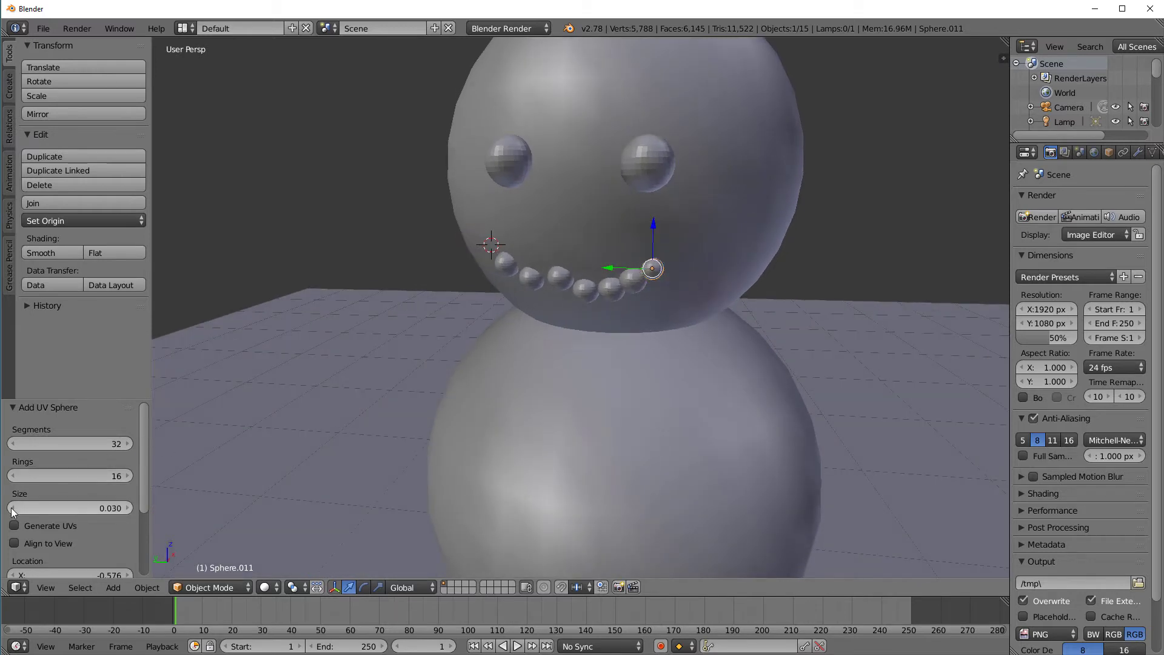
click(12, 508)
click(129, 507)
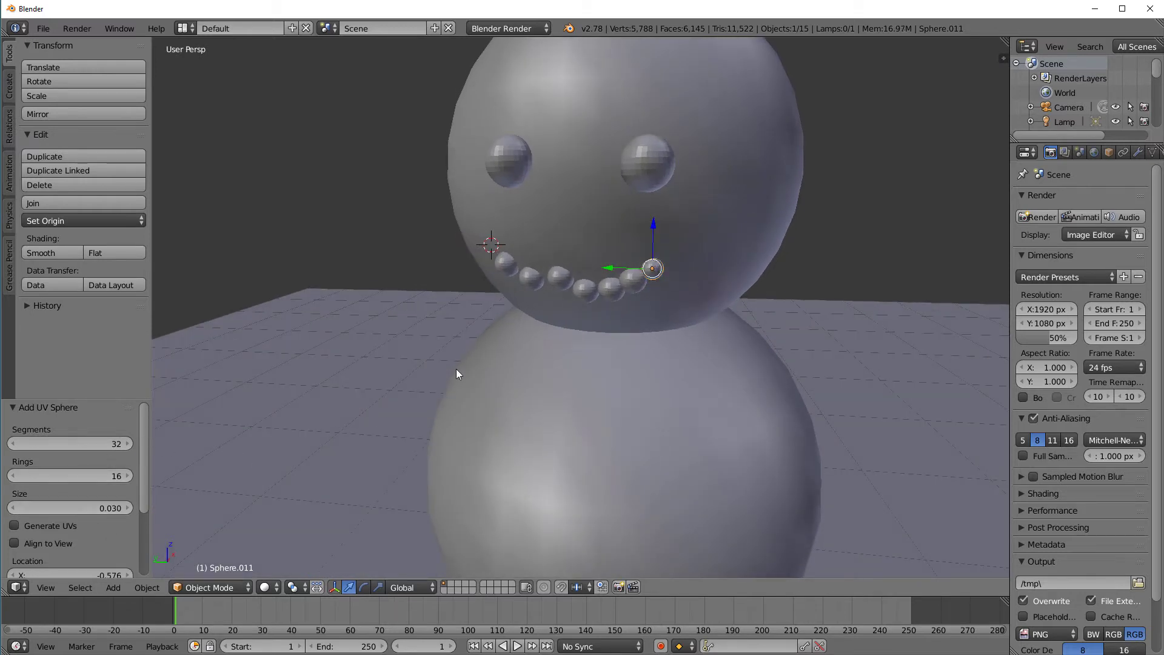
Step: Move the last mouth sphere about 0.005 along Z and its neighbour about -0.011 along Y to even out the smile
middle_drag(455, 369, 646, 245)
drag(646, 245, 691, 207)
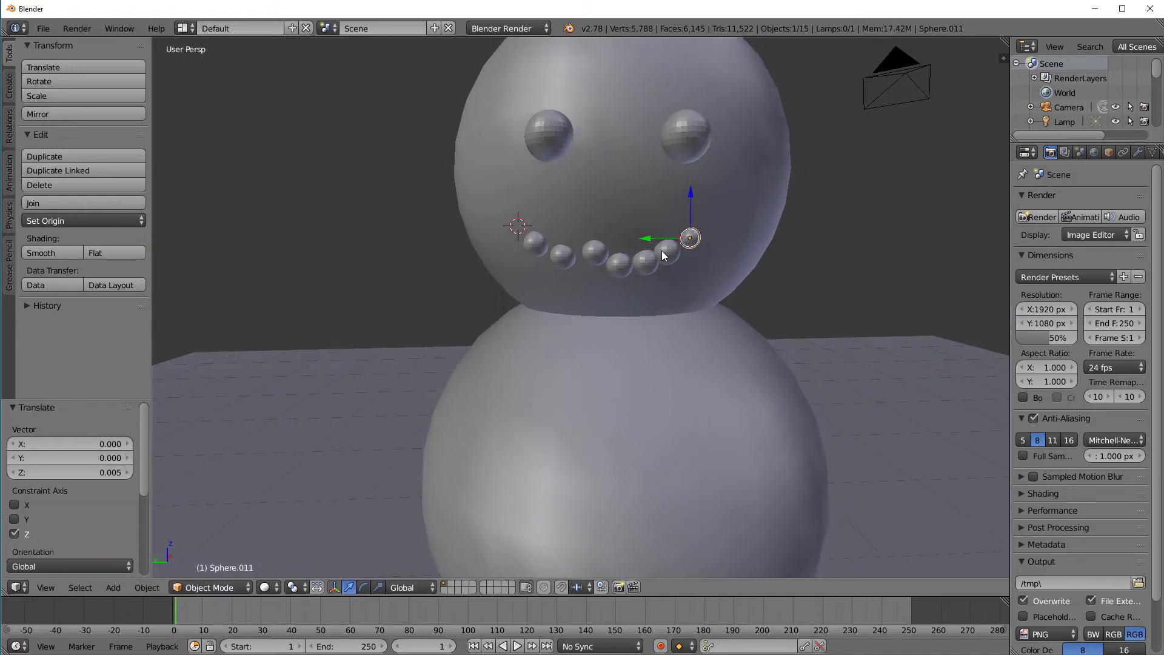
right_click(667, 250)
drag(656, 254, 647, 258)
scroll(665, 292, down, 4)
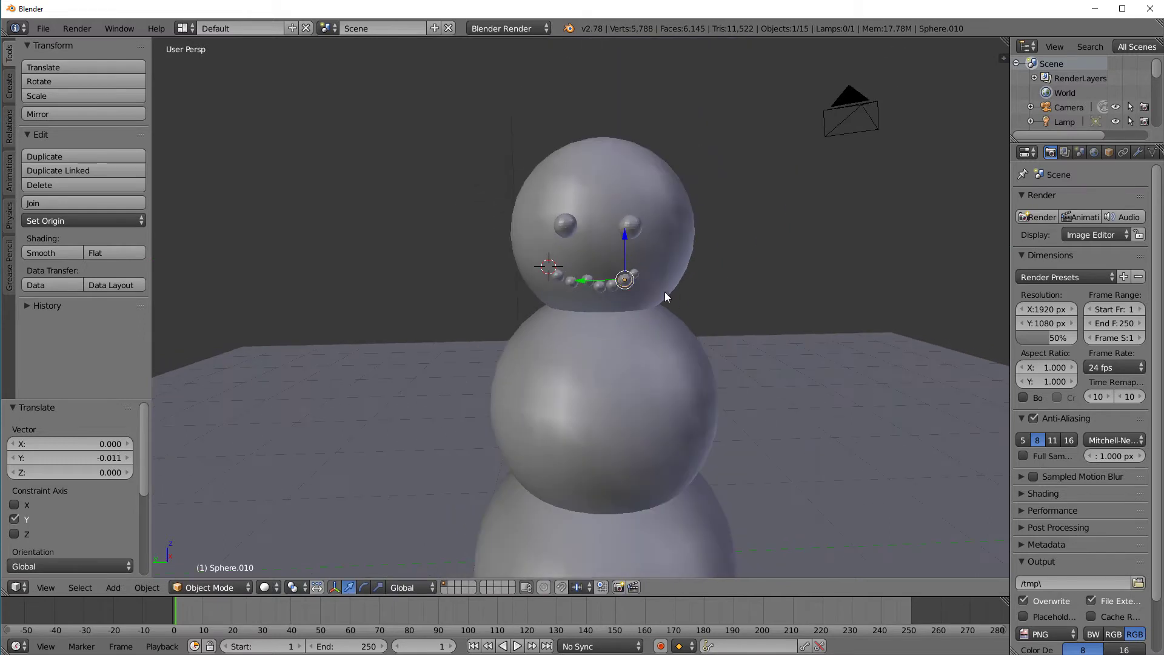
Step: Deselect everything, place the 3D cursor on the face between eyes and mouth, and add a cone there
key(a)
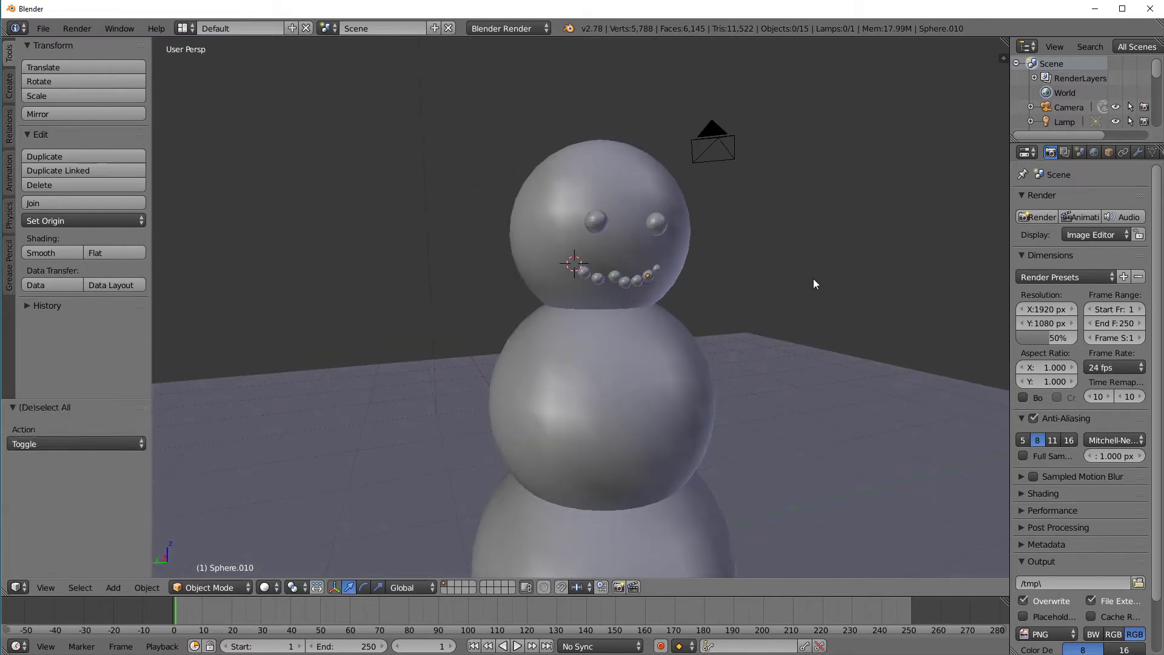
click(799, 257)
middle_drag(886, 363, 847, 376)
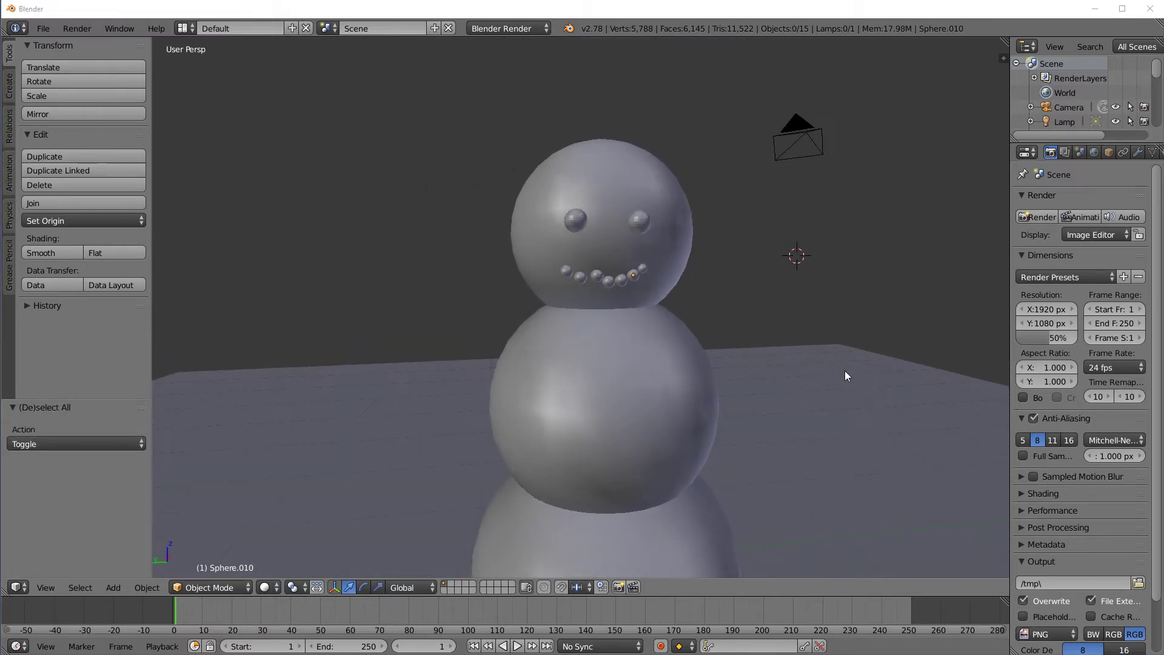
click(609, 246)
middle_drag(587, 294, 712, 275)
middle_drag(884, 245, 875, 245)
key(shift+a)
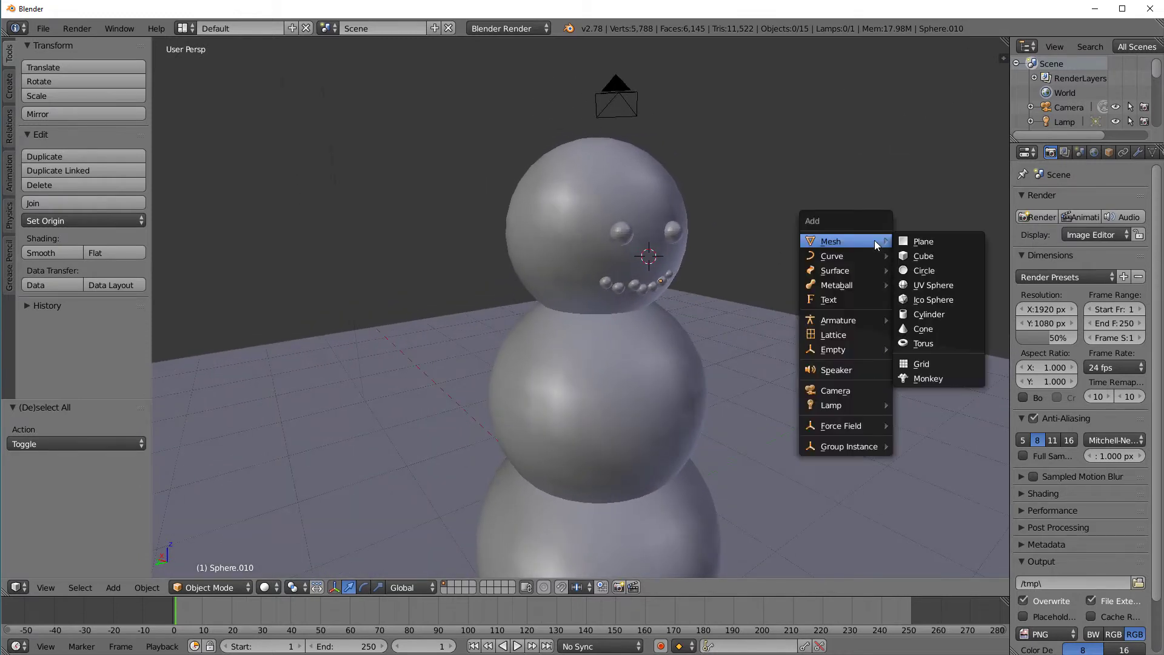
click(926, 329)
middle_drag(916, 329, 841, 297)
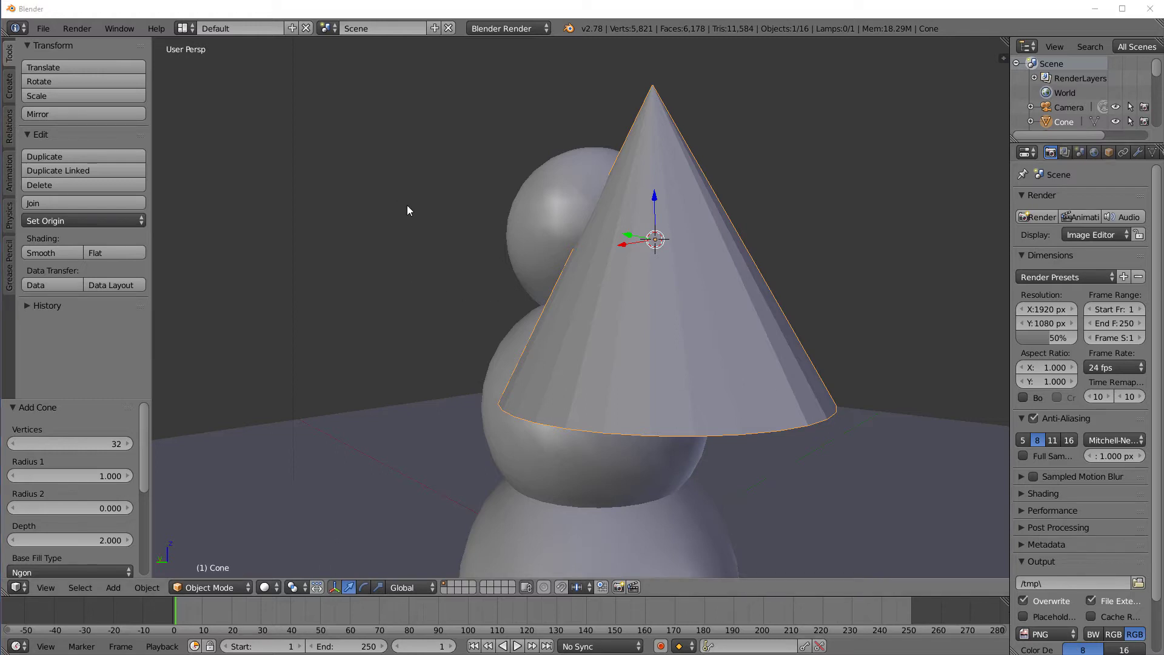
Step: Set the cone's Radius 1 to 0.090, Radius 2 to 0.001 and Depth to 0.810
key(F6)
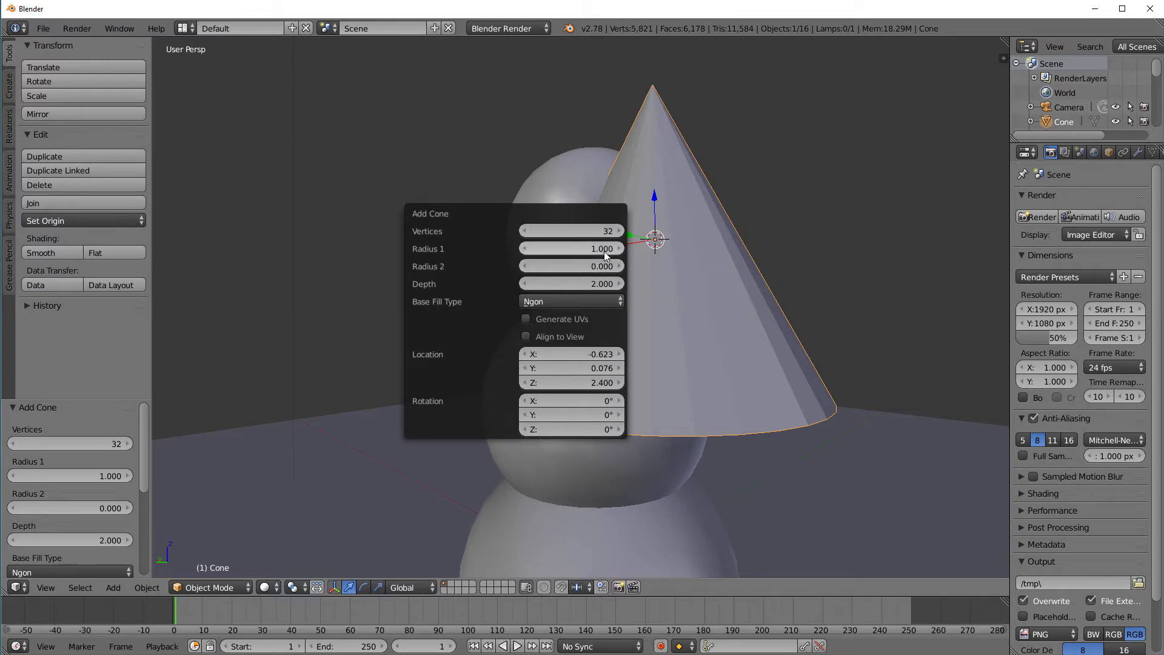
drag(604, 251, 549, 249)
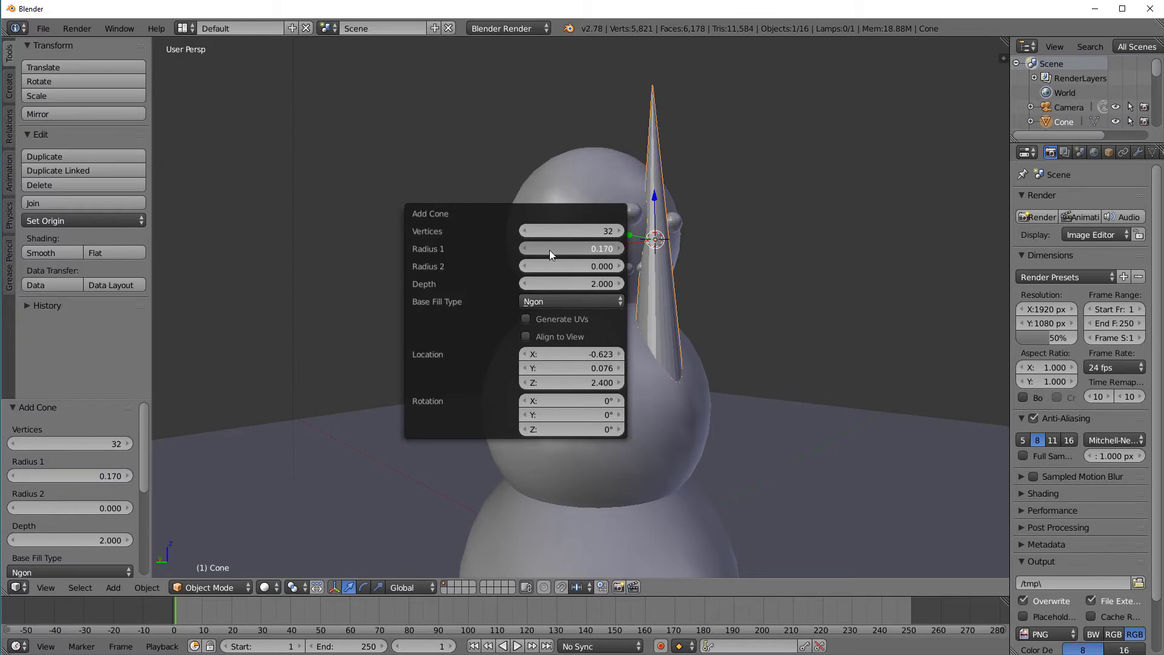
drag(609, 280, 534, 290)
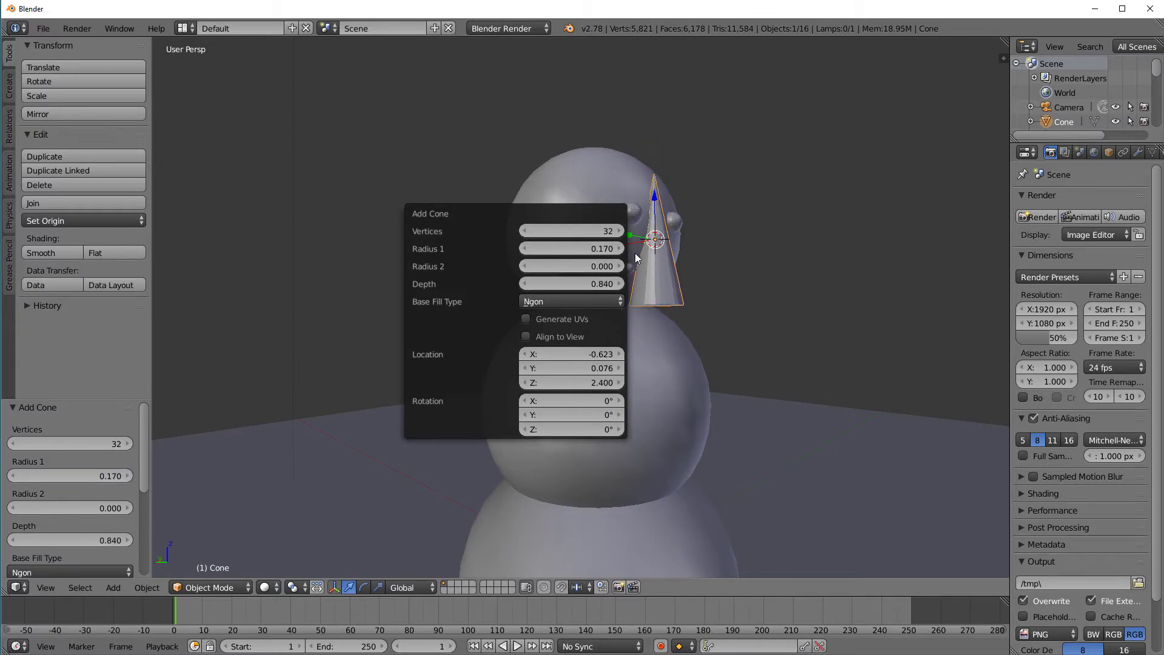
mouse_move(601, 267)
mouse_down()
mouse_move(612, 267)
mouse_move(587, 250)
mouse_move(578, 266)
mouse_move(592, 282)
mouse_up()
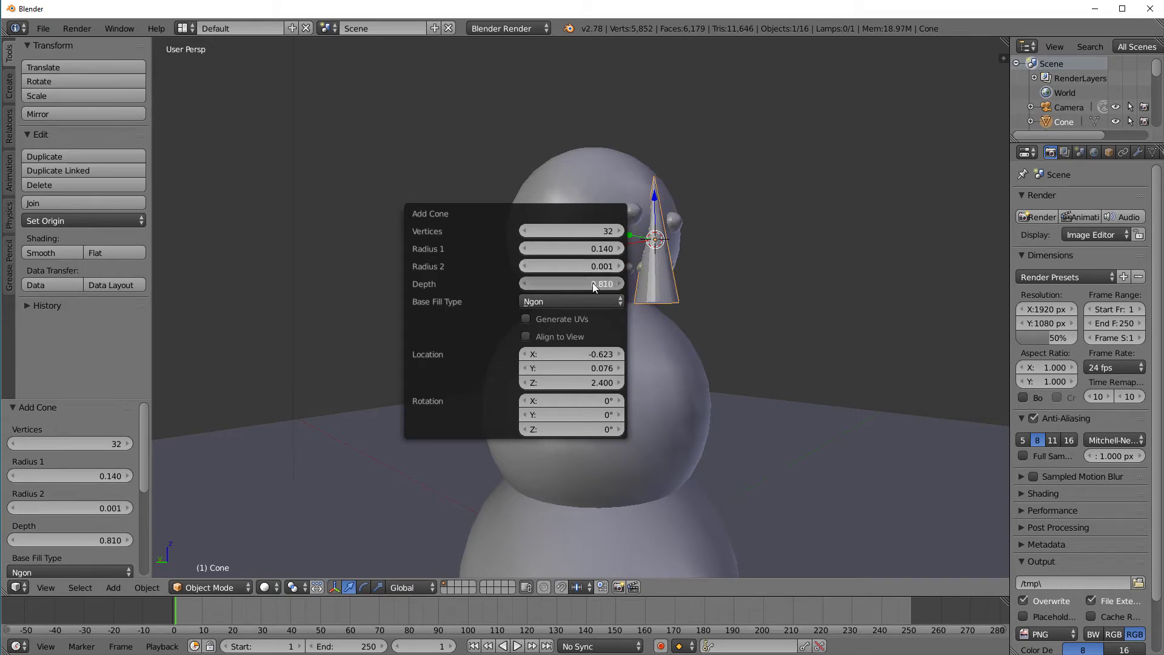
middle_drag(878, 177, 809, 218)
key(F6)
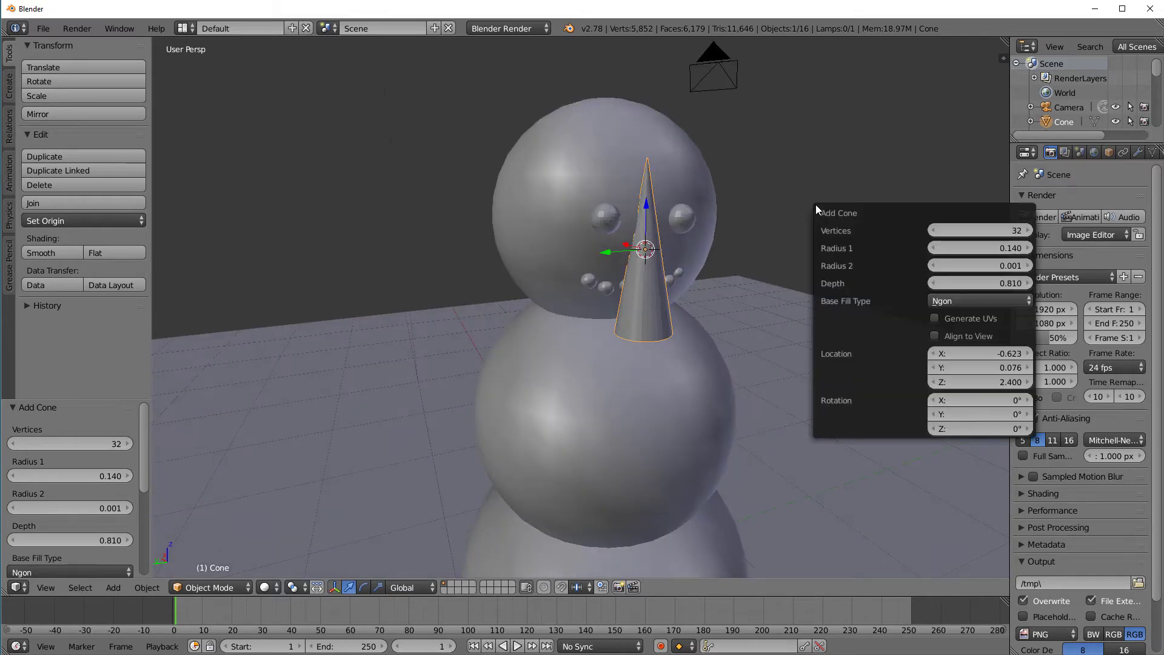
mouse_move(987, 264)
mouse_down()
mouse_move(957, 265)
mouse_move(995, 264)
mouse_move(1001, 248)
mouse_move(970, 249)
mouse_move(985, 250)
mouse_up()
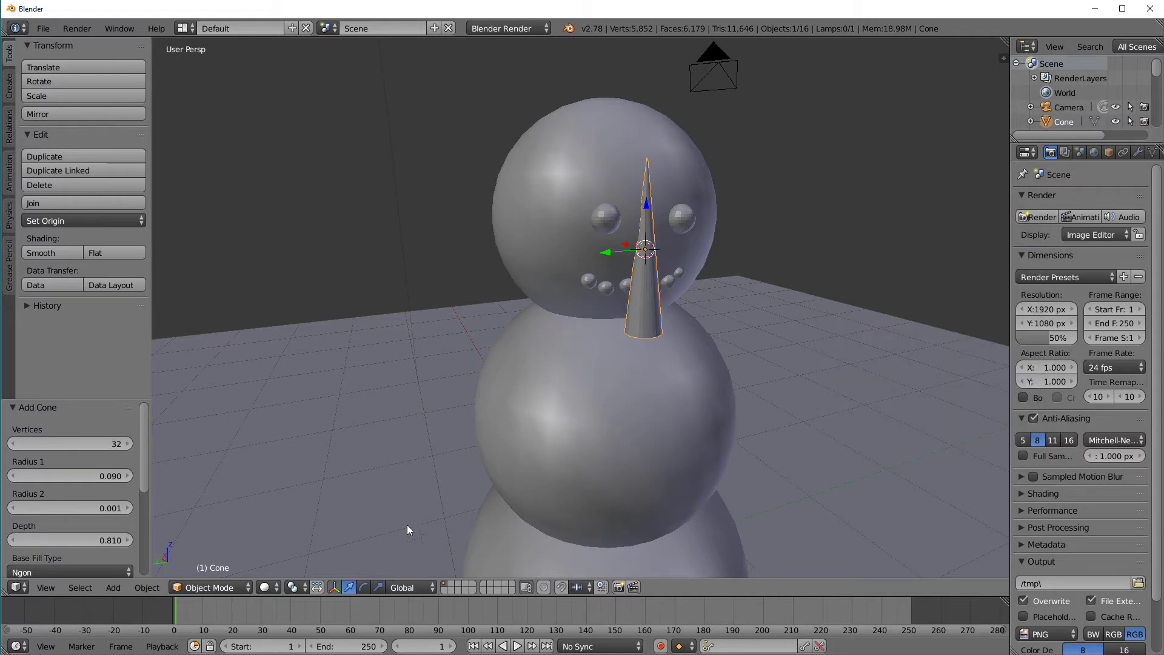
Step: Rotate the cone about -104.4° around the global Y axis so its tip points outward from the face
click(365, 587)
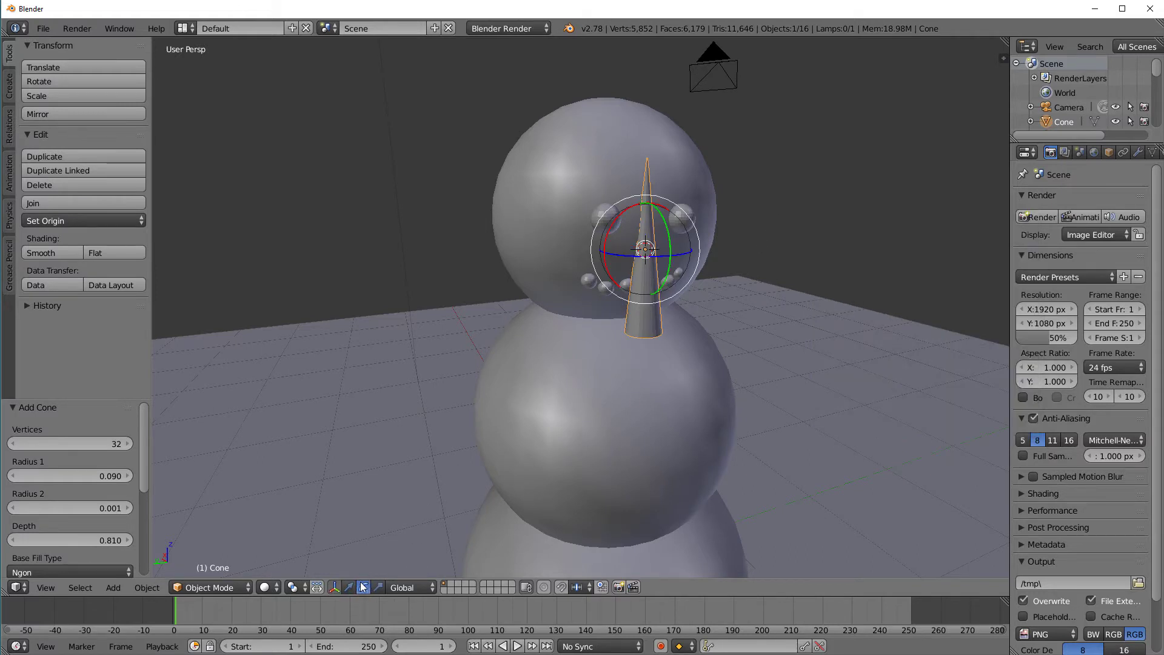
middle_drag(593, 337, 771, 242)
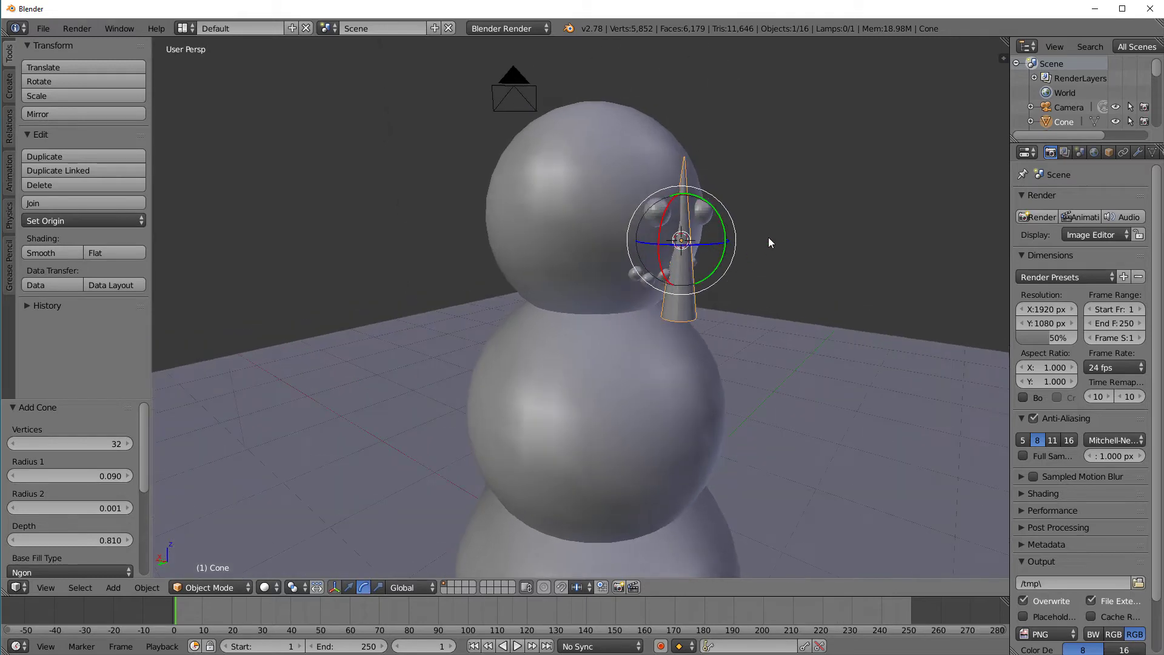
drag(723, 227, 693, 296)
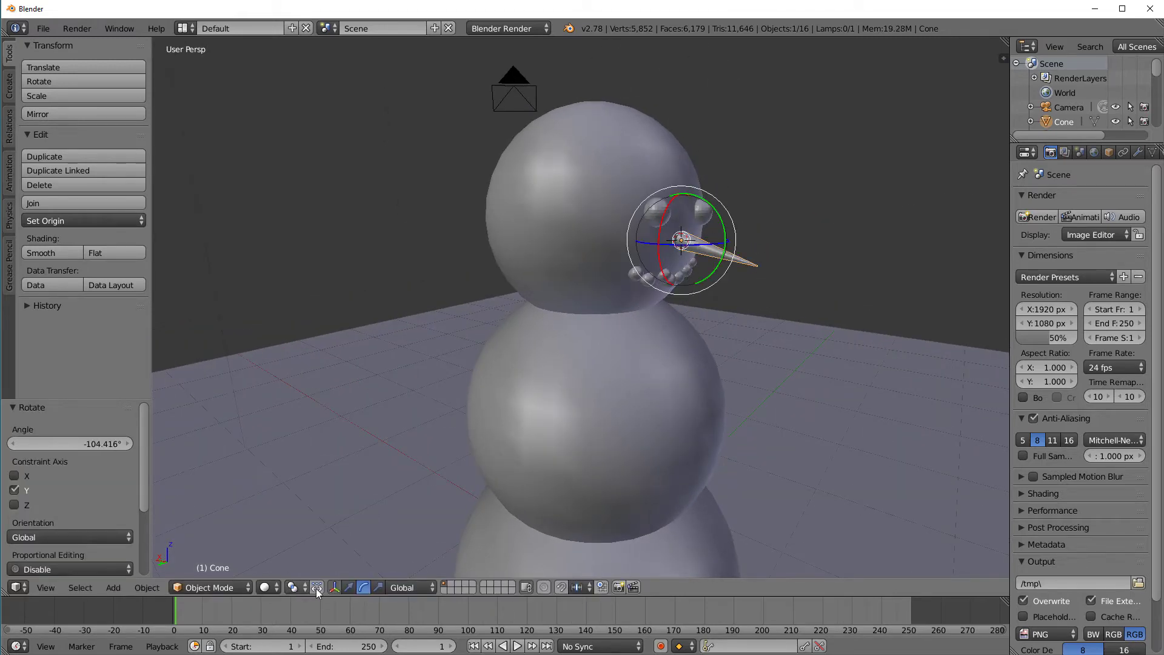
Step: Move the cone nose about -0.130 along the X axis, outward from the head, and check it from the side
click(349, 587)
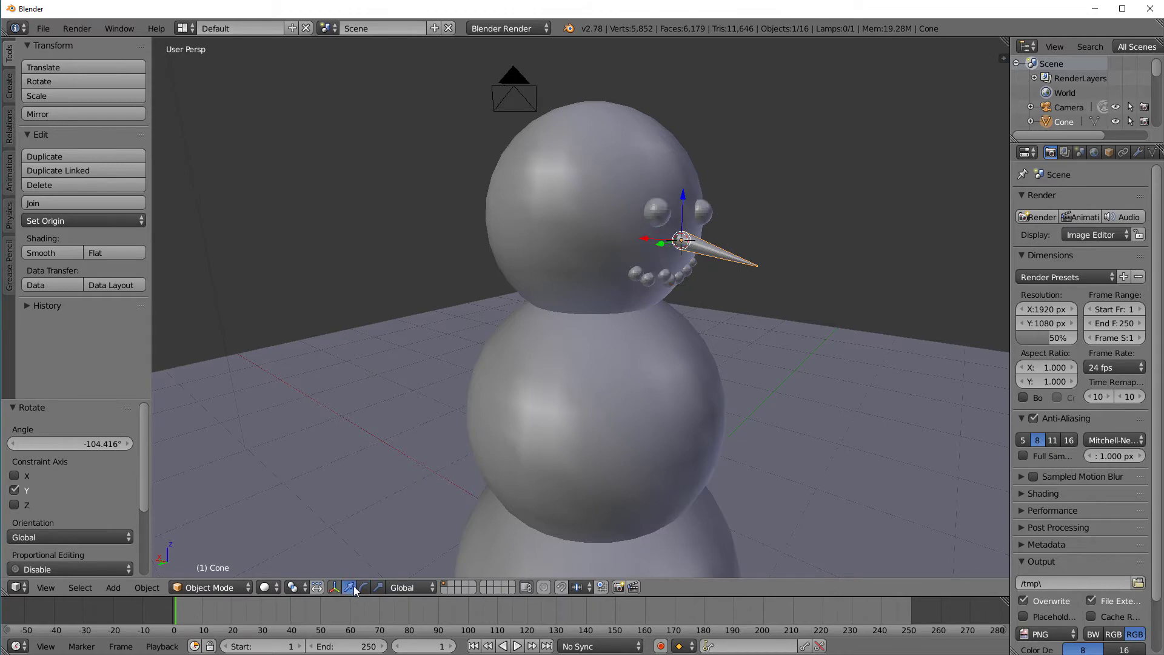
middle_drag(750, 247, 653, 253)
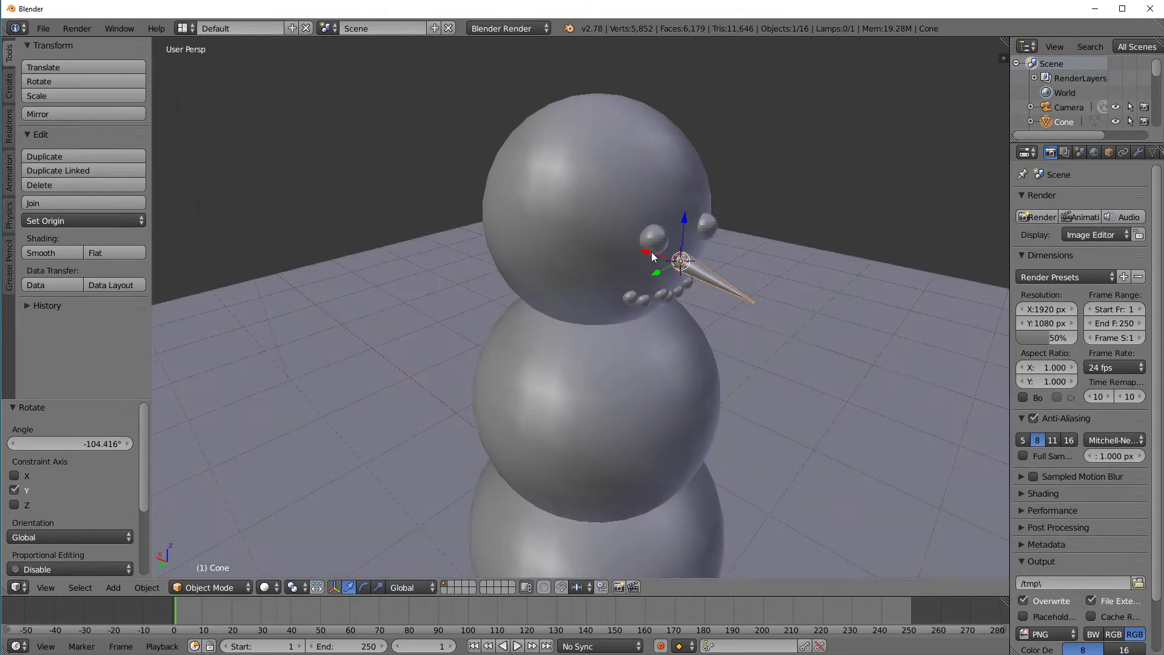
drag(688, 259, 681, 262)
middle_drag(681, 262, 656, 233)
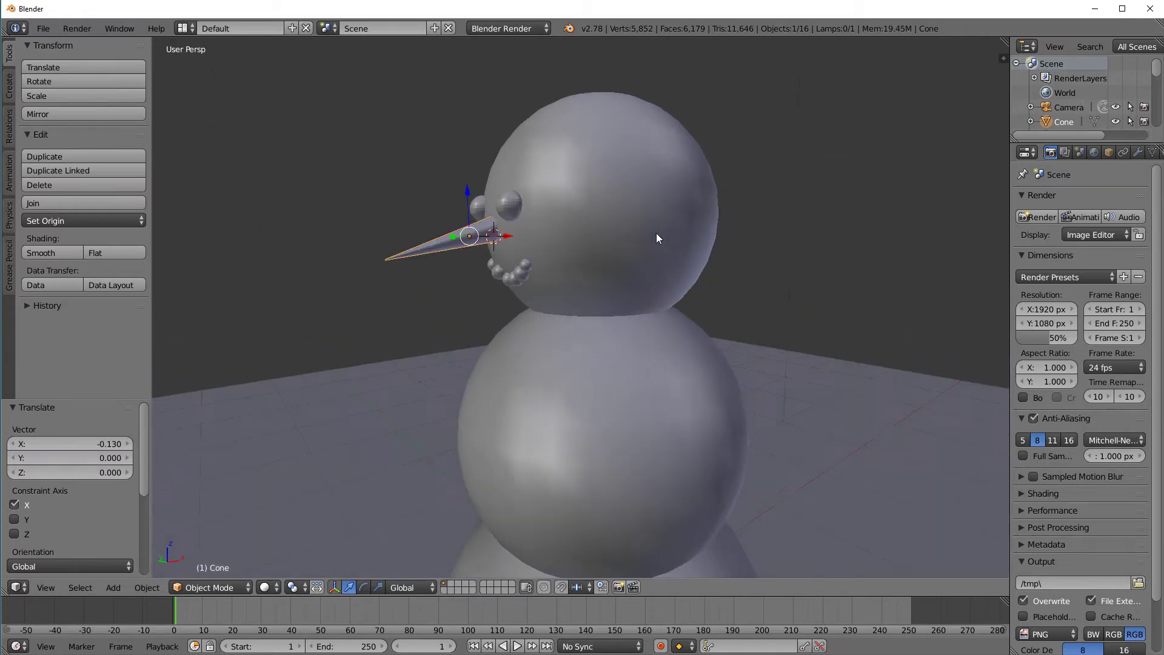
Step: Nudge the cone nose back into the head along the X axis in small moves of about 0.029 and 0.020
drag(468, 207, 467, 213)
middle_drag(467, 213, 493, 261)
drag(492, 261, 493, 260)
middle_drag(493, 261, 643, 303)
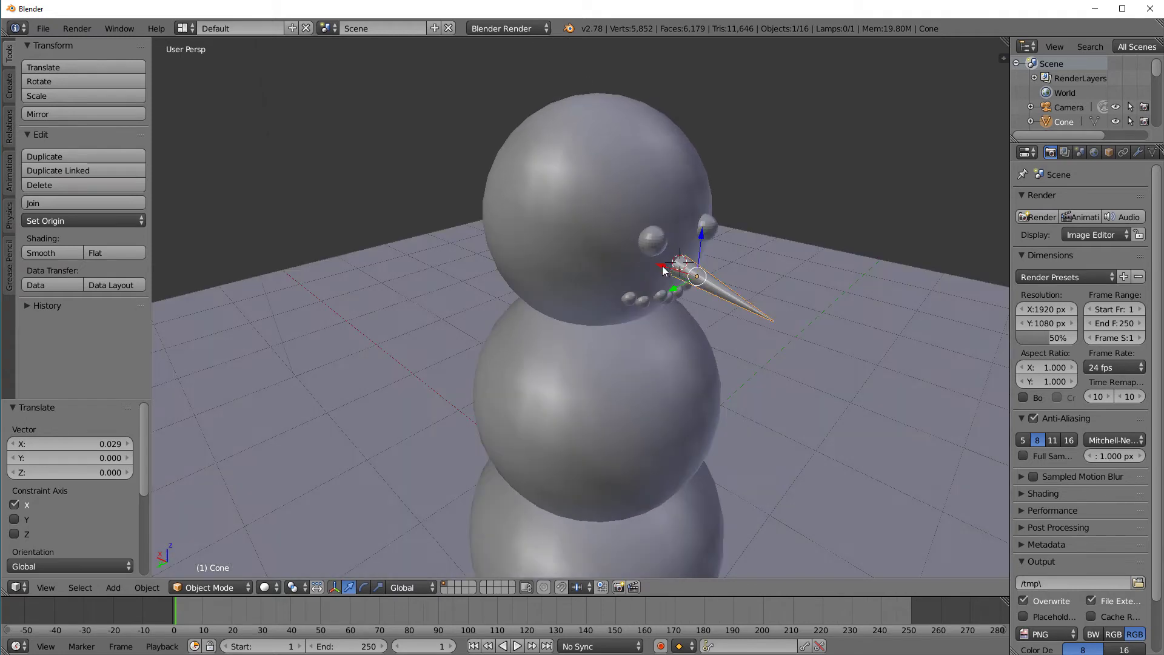
drag(663, 267, 660, 269)
middle_drag(748, 316, 846, 456)
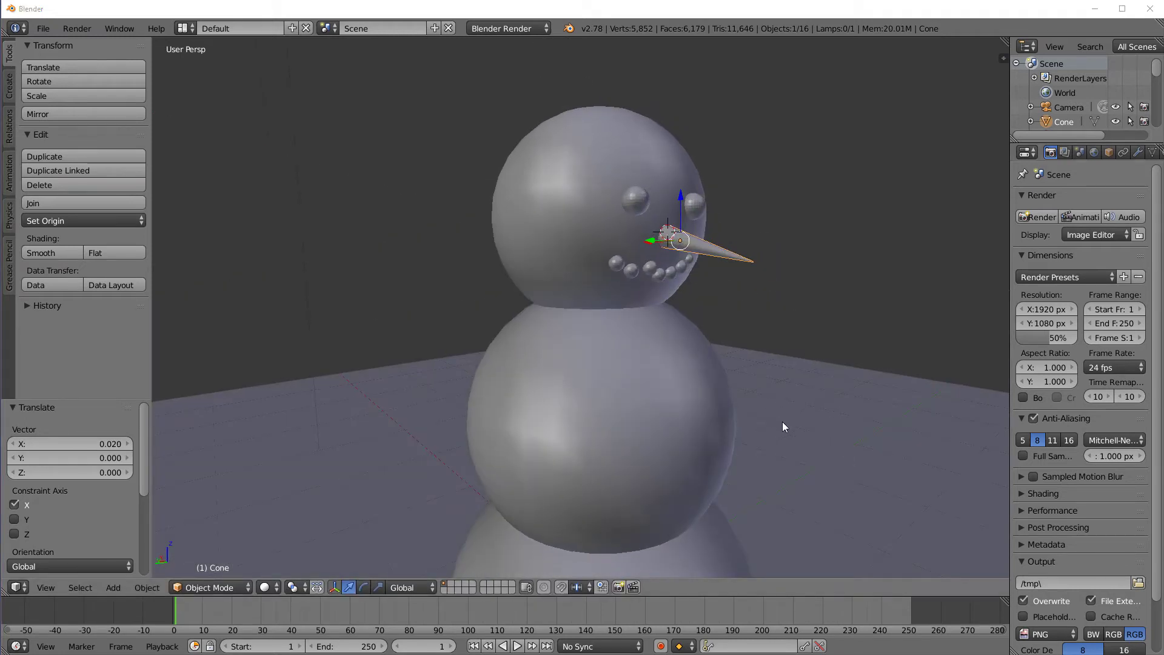
scroll(821, 418, down, 3)
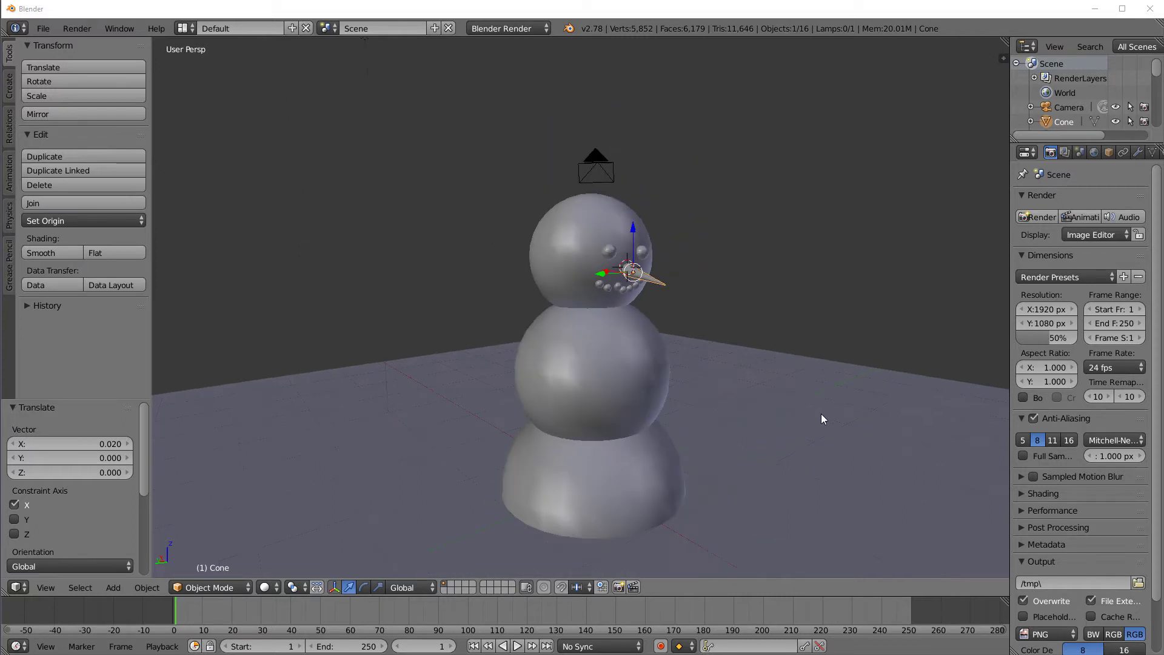
Step: Place the 3D cursor on top of the snowman's head and check its position from several angles
middle_drag(821, 419, 823, 454)
middle_drag(787, 434, 772, 459)
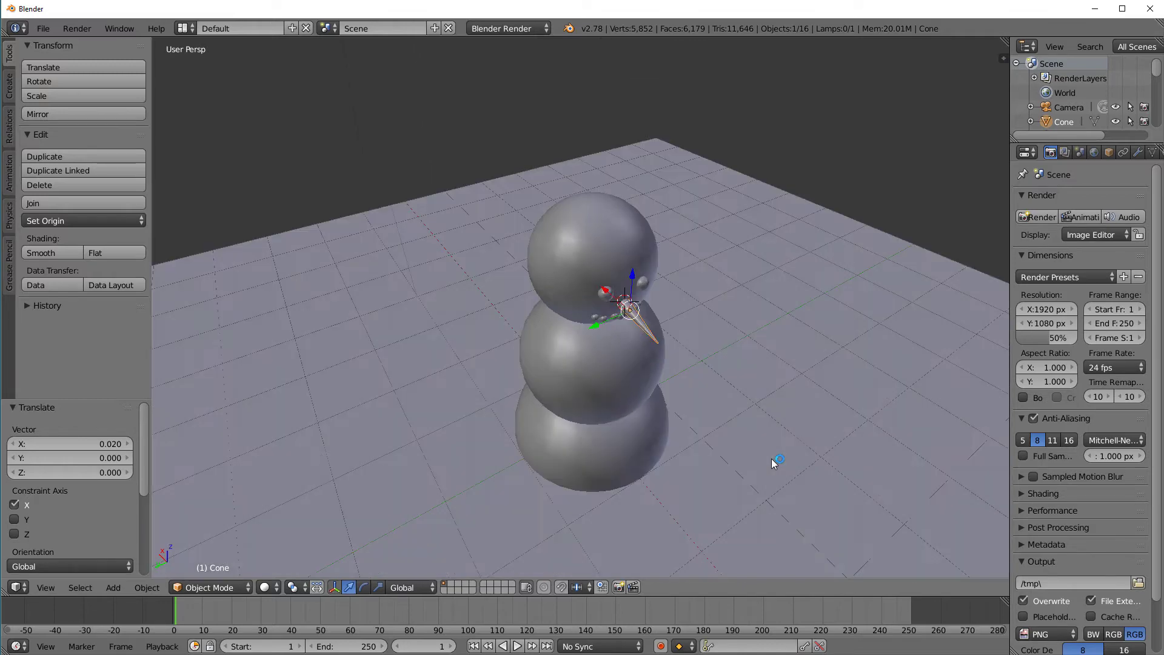
click(593, 201)
mouse_move(711, 291)
middle_down()
mouse_move(710, 319)
mouse_move(722, 308)
mouse_move(697, 307)
middle_up()
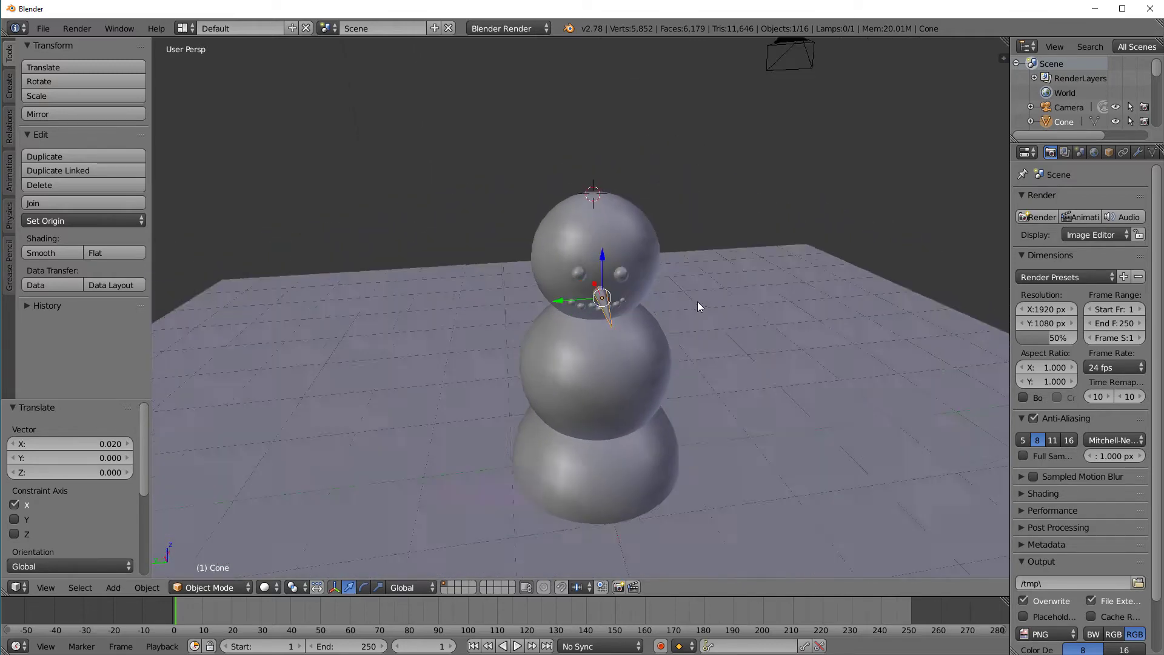
scroll(673, 238, up, 3)
middle_drag(735, 245, 710, 328)
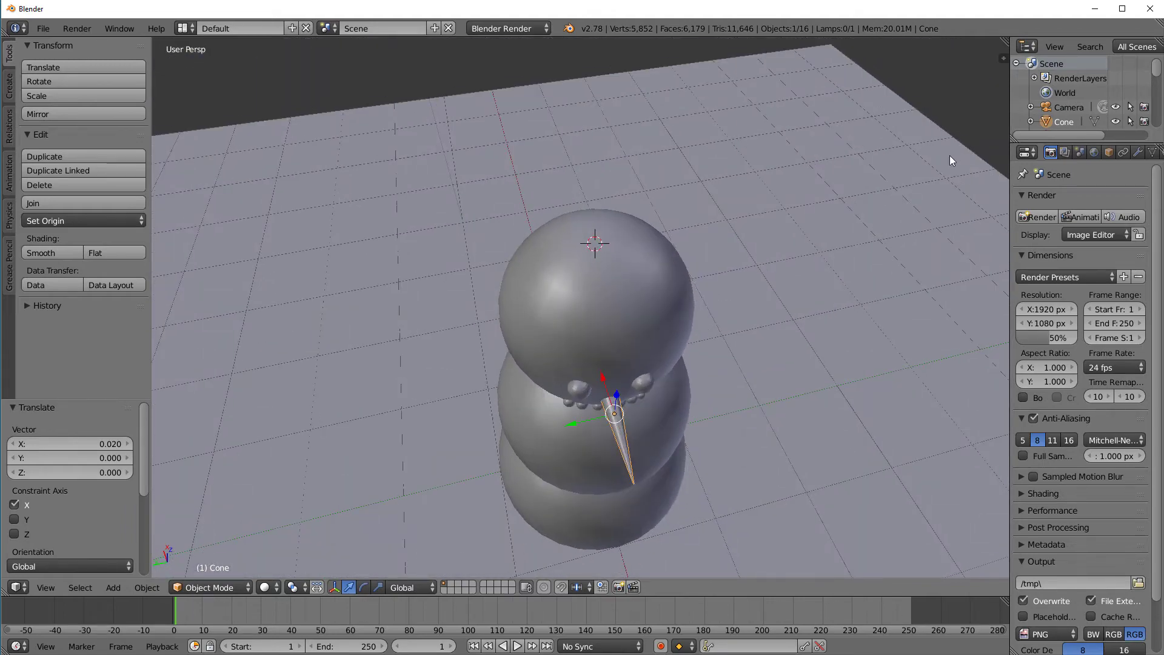
middle_drag(765, 230, 757, 175)
middle_drag(602, 182, 608, 207)
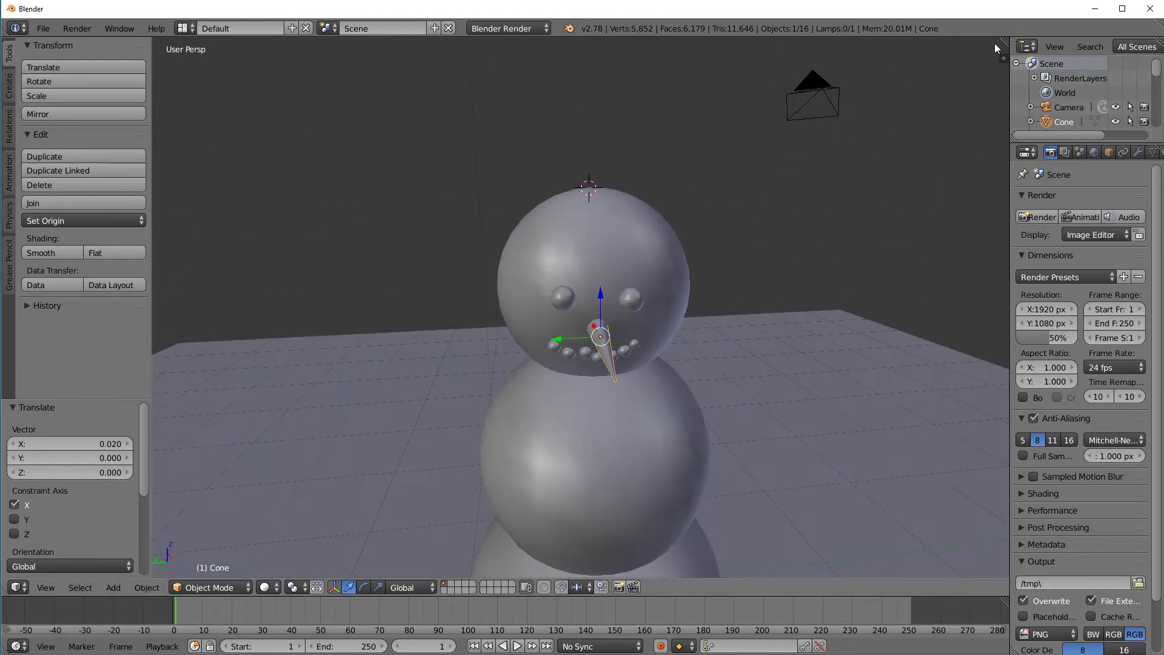
Step: Set the 3D cursor's X location to 0, check it over the head, and hide the properties sidebar
key(n)
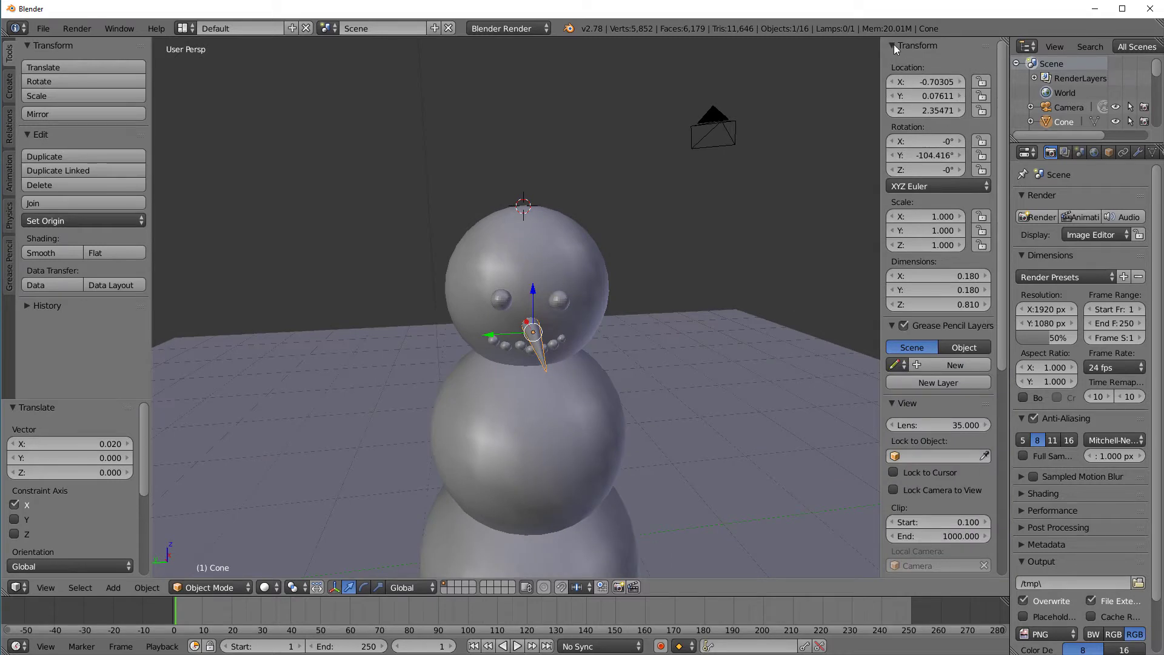
drag(894, 44, 893, 99)
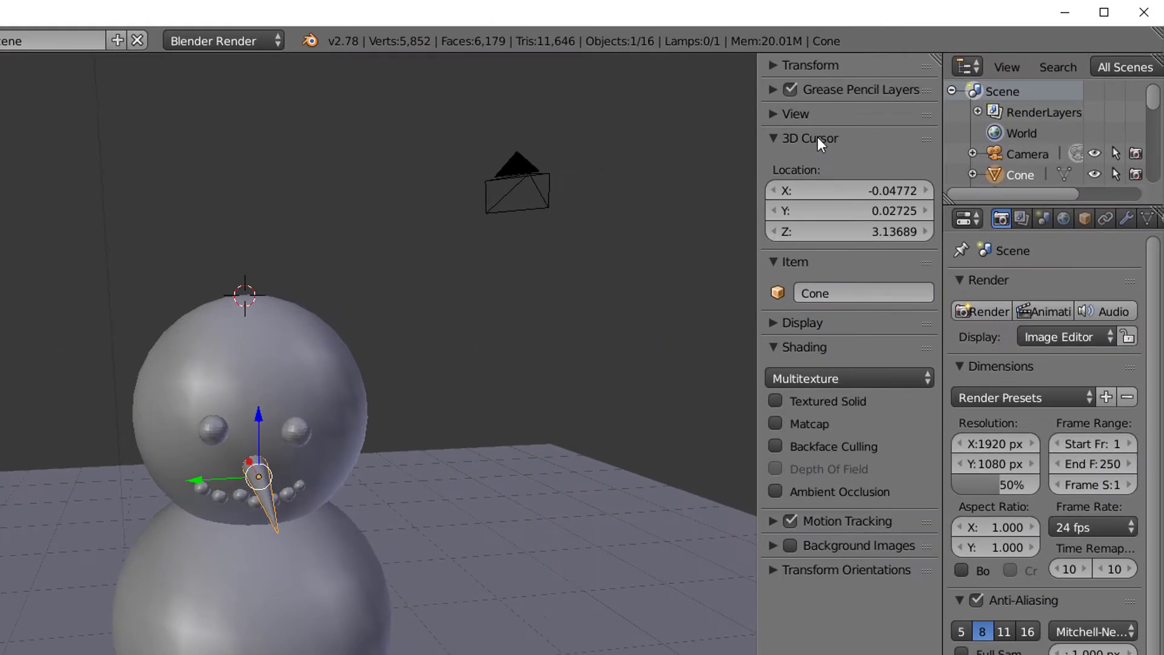
drag(882, 191, 839, 185)
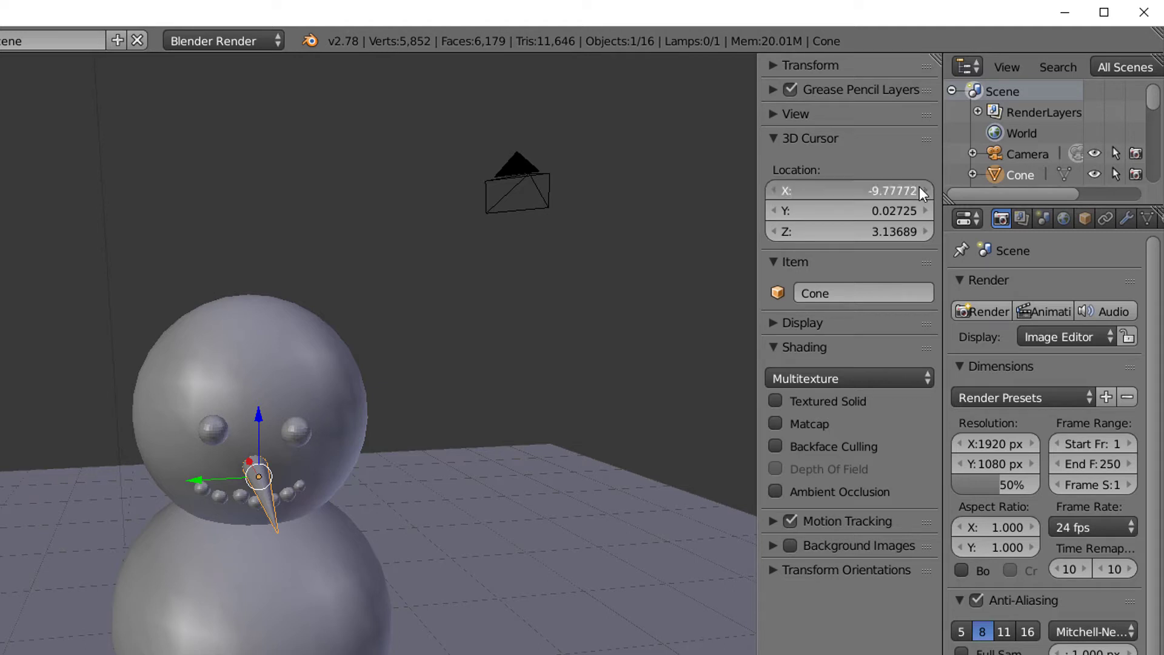
drag(919, 186, 891, 189)
click(901, 189)
text(0)
key(Return)
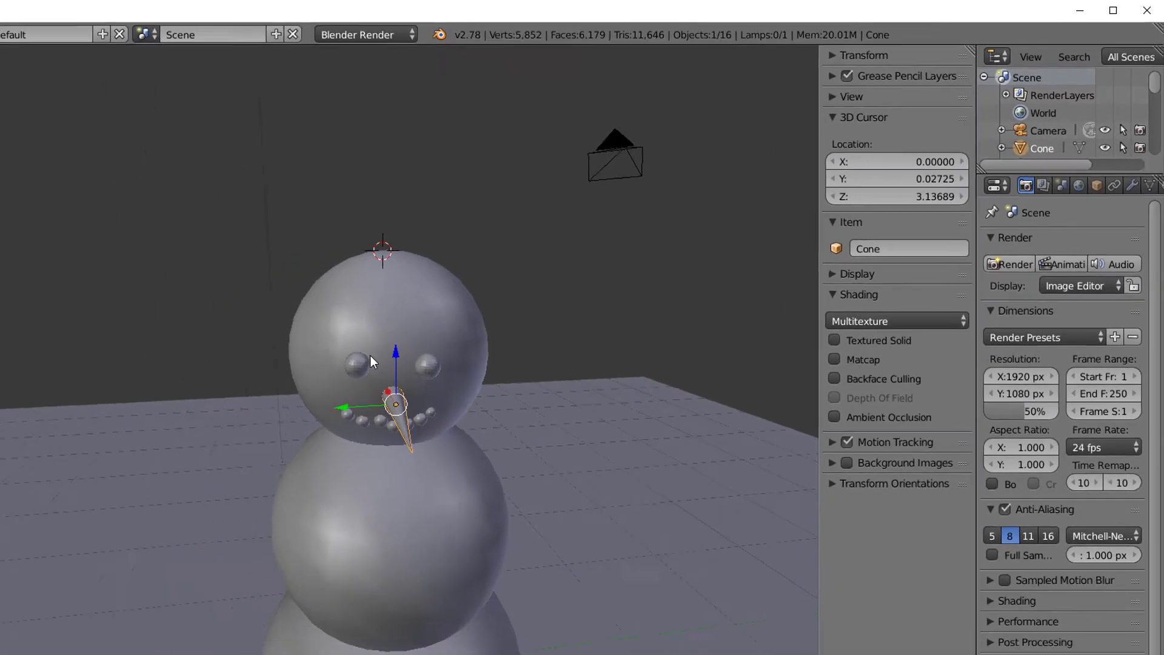
middle_drag(370, 355, 331, 413)
middle_drag(585, 286, 598, 249)
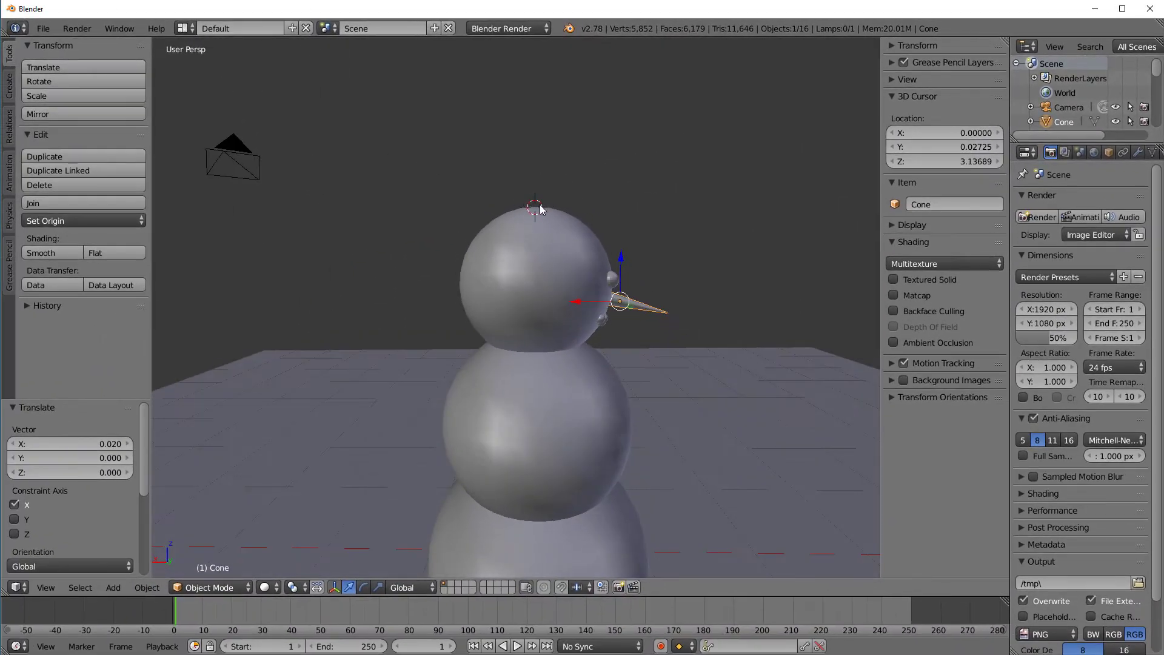
middle_drag(541, 209, 512, 231)
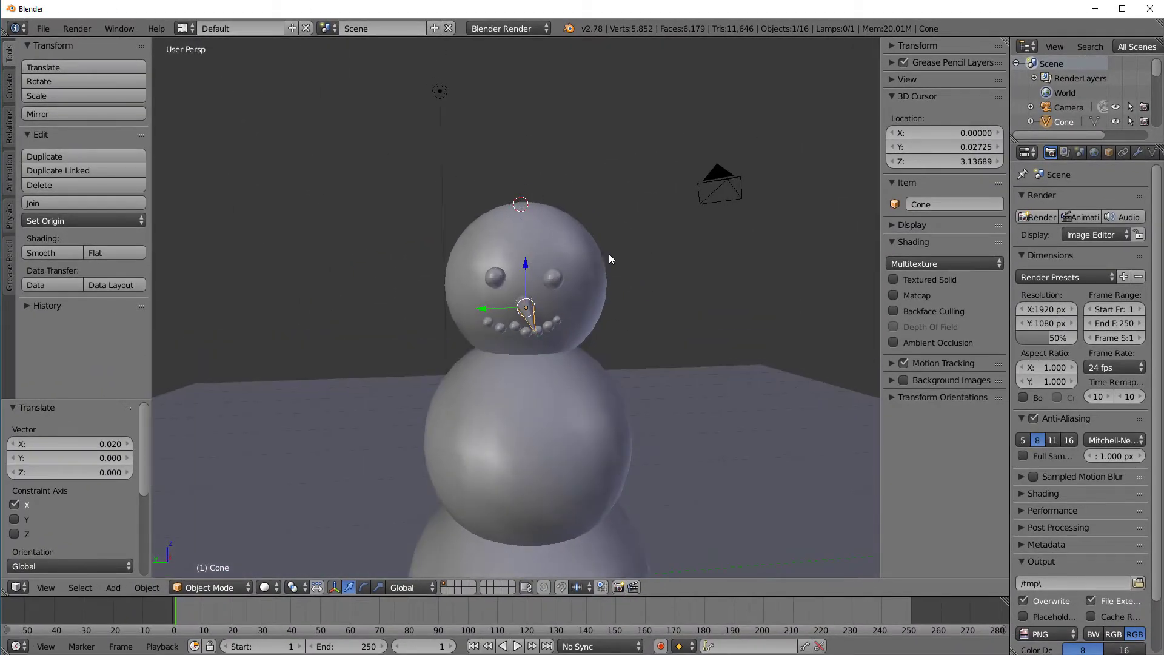
middle_drag(608, 253, 661, 304)
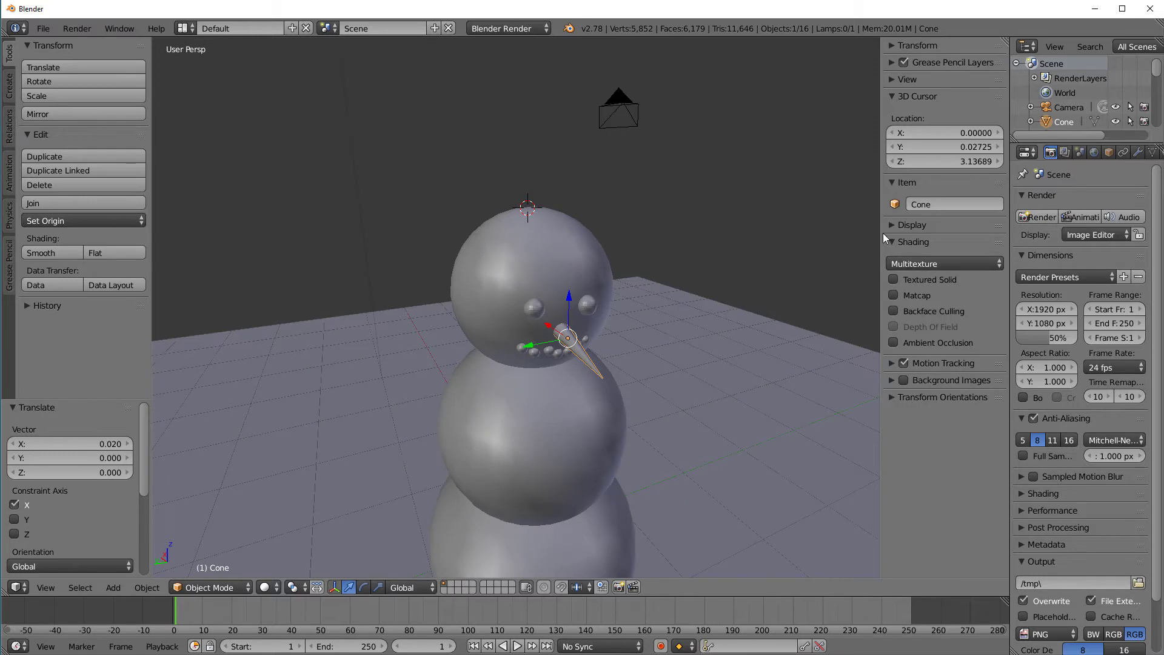
drag(879, 233, 971, 235)
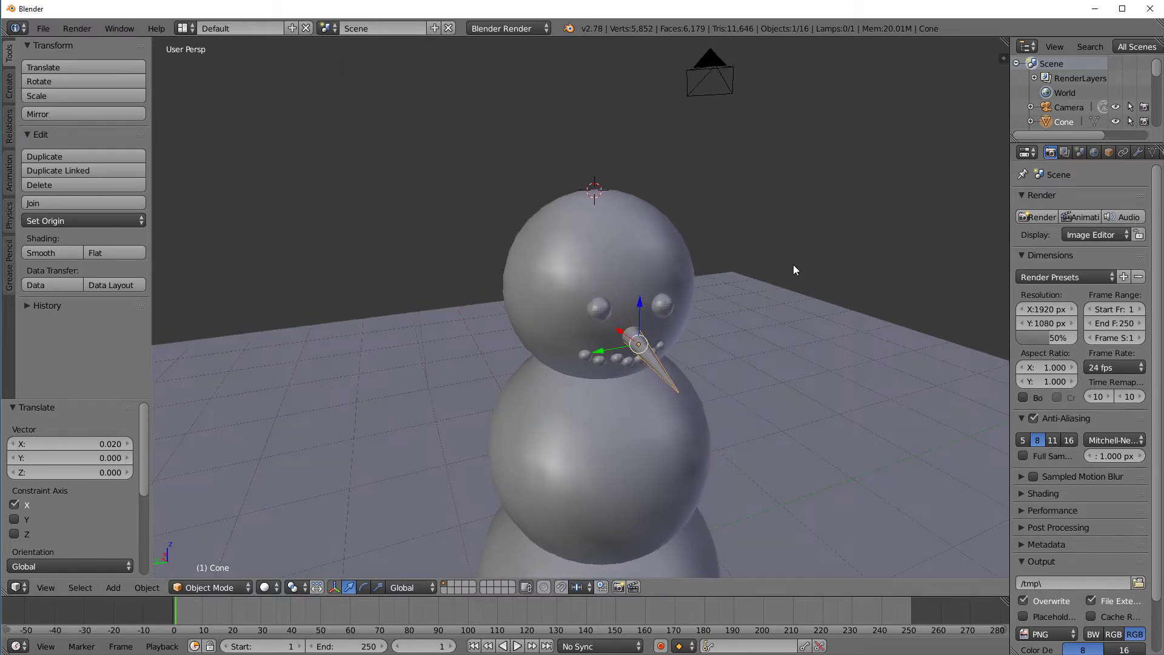
Step: Add a cylinder at the 3D cursor and flatten it to a Depth of 0.040 for the hat brim
key(shift+a)
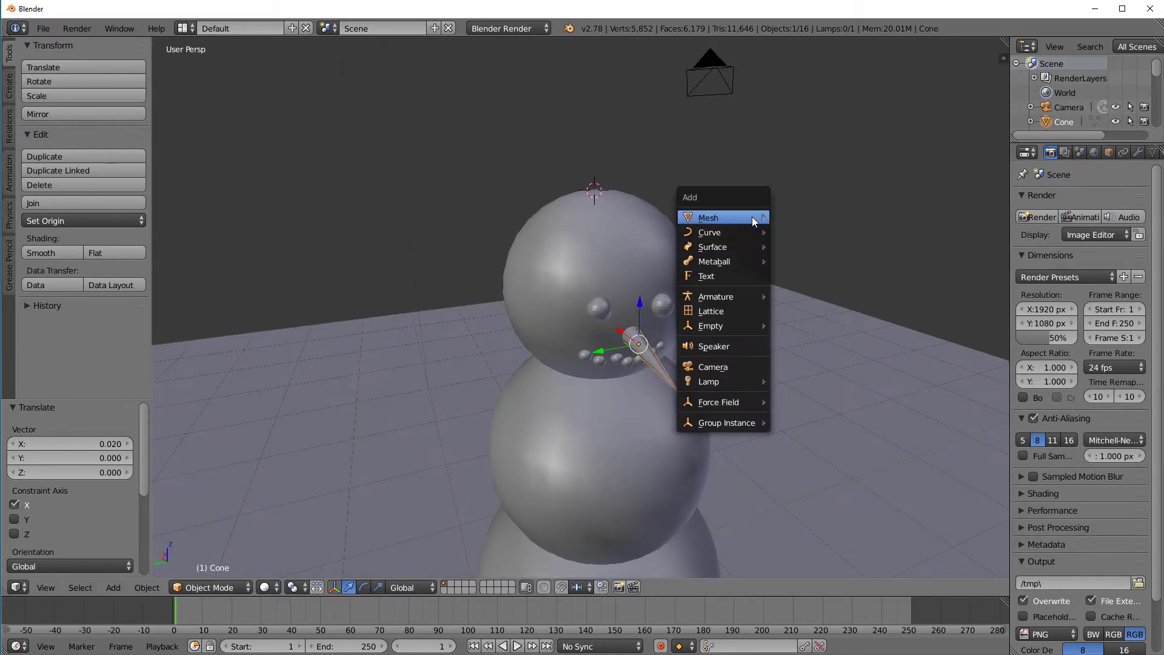
mouse_move(752, 217)
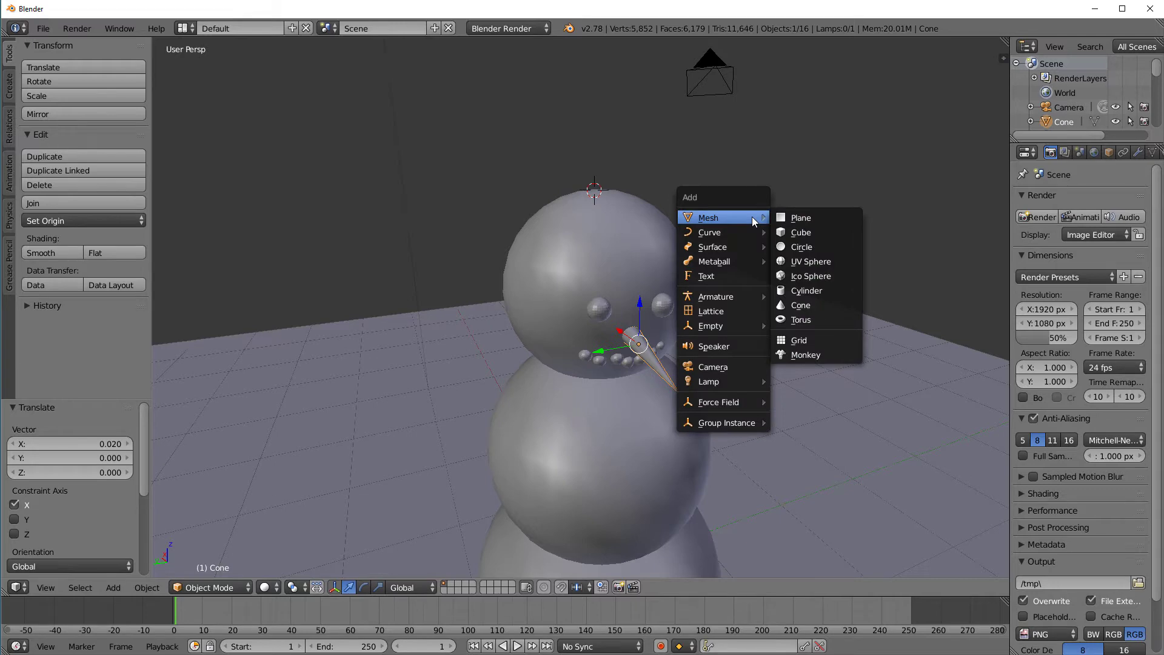
click(806, 290)
scroll(718, 356, down, 1)
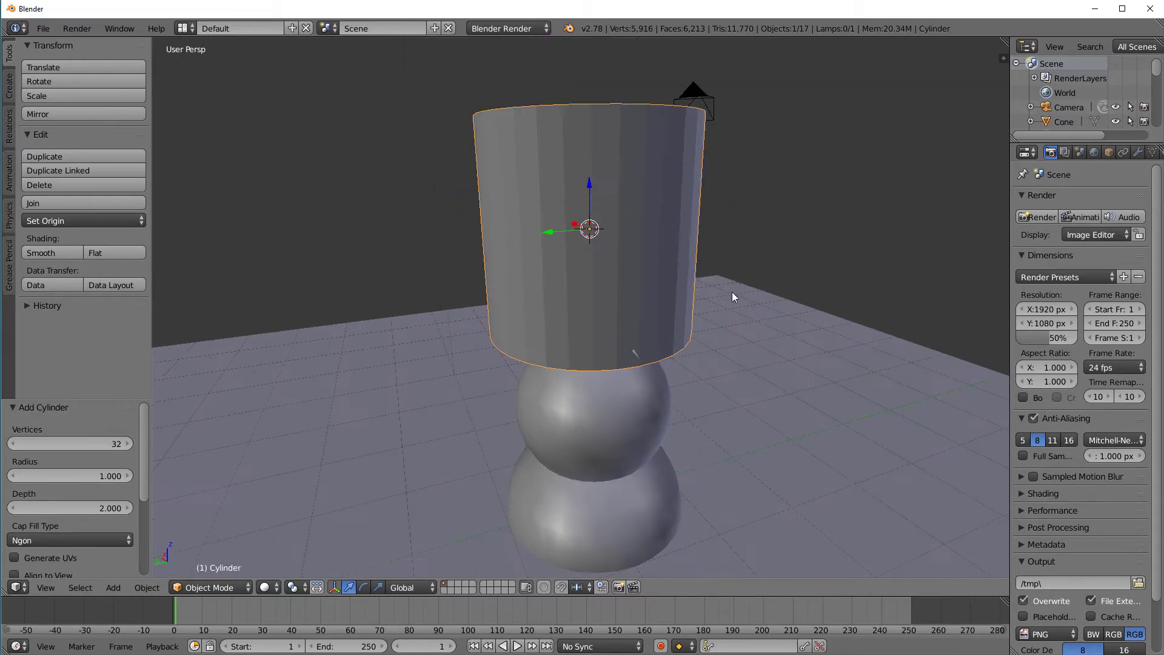
scroll(745, 306, up, 1)
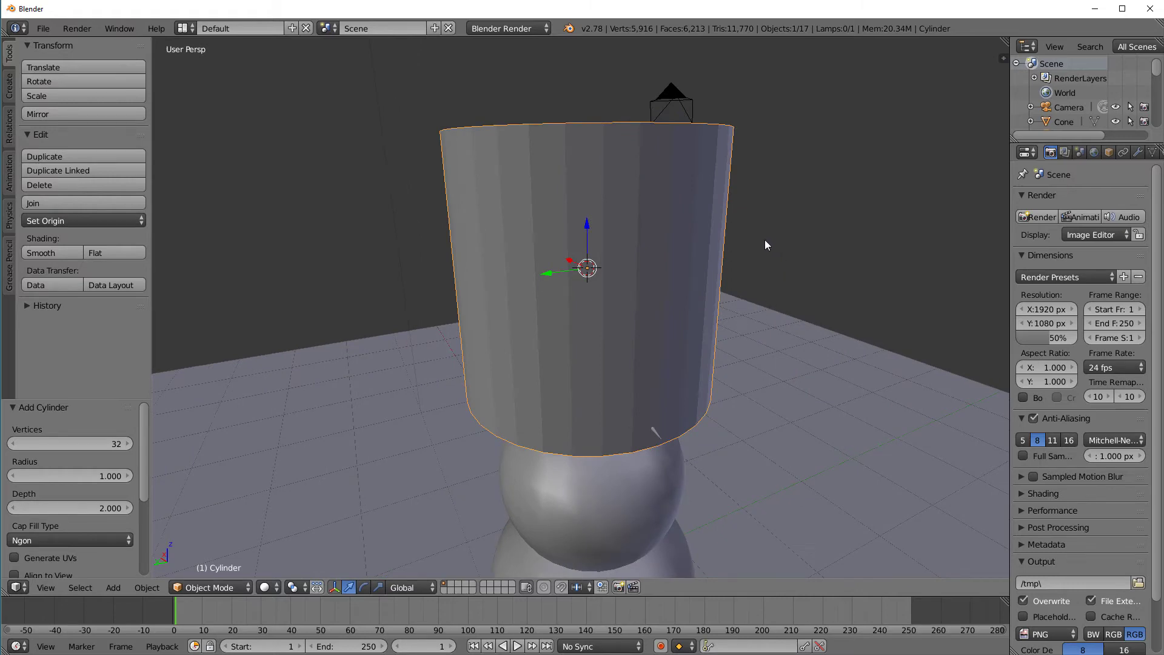
key(F6)
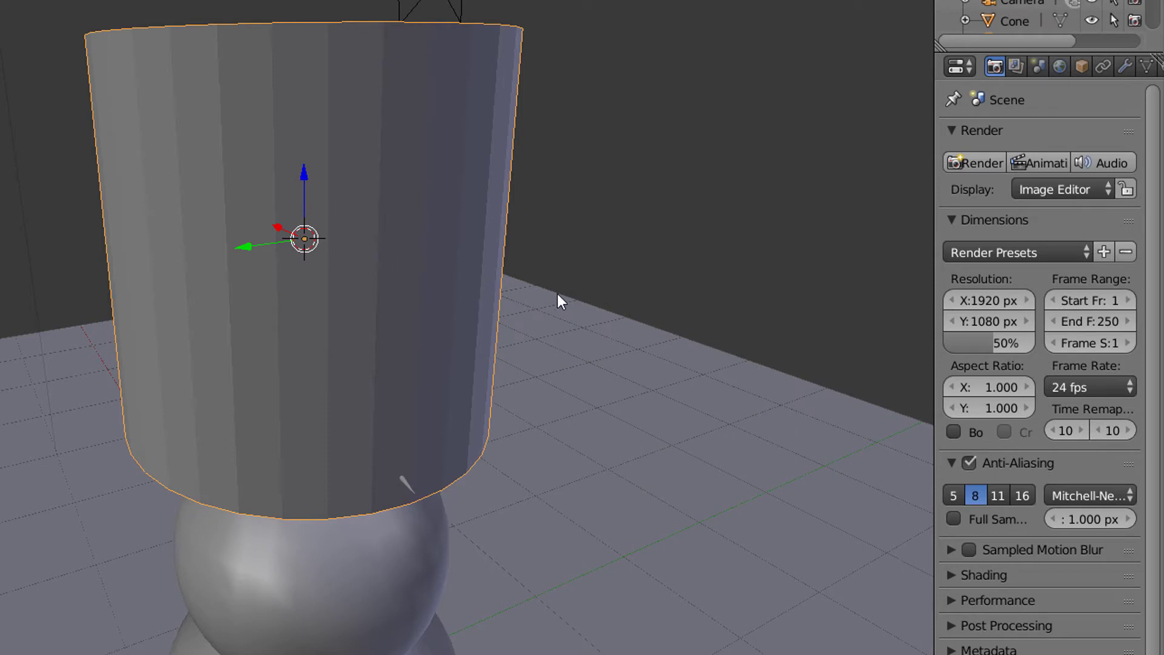
key(F6)
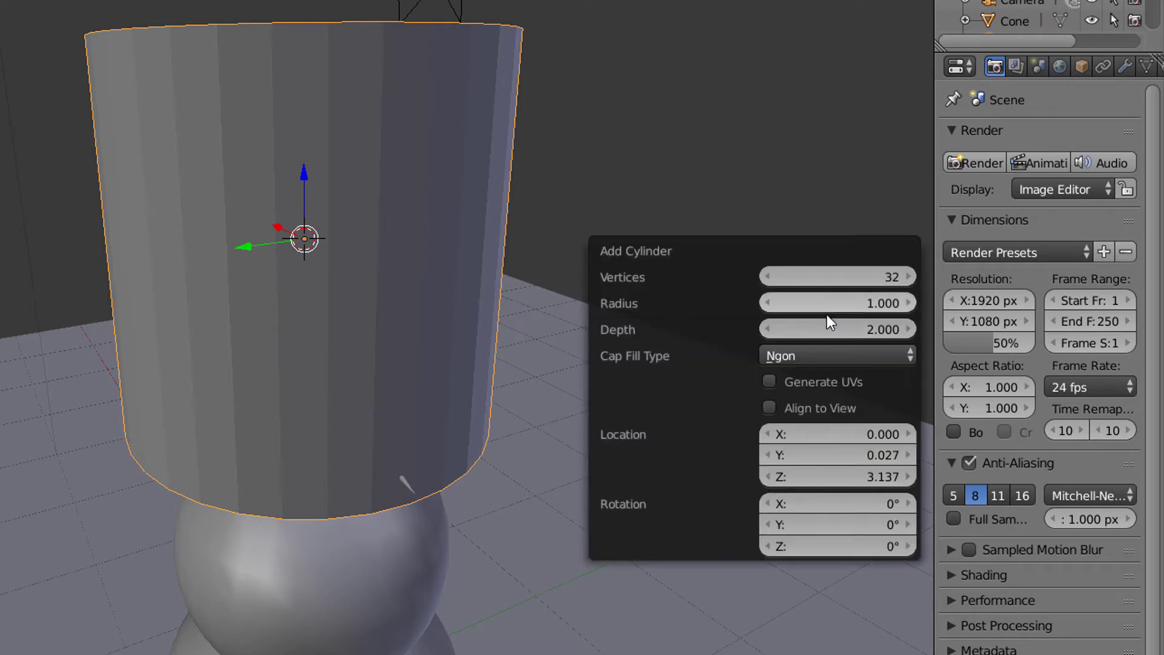
drag(860, 330, 679, 334)
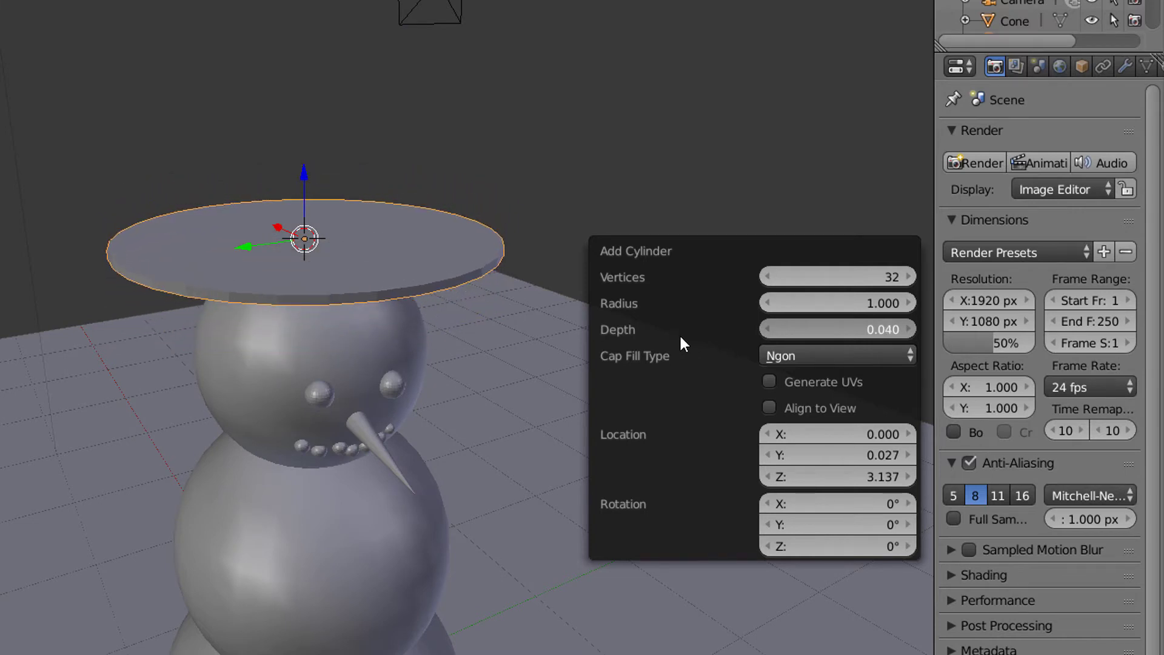
Step: Set the brim cylinder's Radius to 0.810 and lower it along the Z axis onto the head
drag(897, 303, 853, 302)
mouse_move(509, 346)
middle_down()
mouse_move(513, 329)
mouse_move(521, 338)
middle_up()
scroll(504, 324, up, 2)
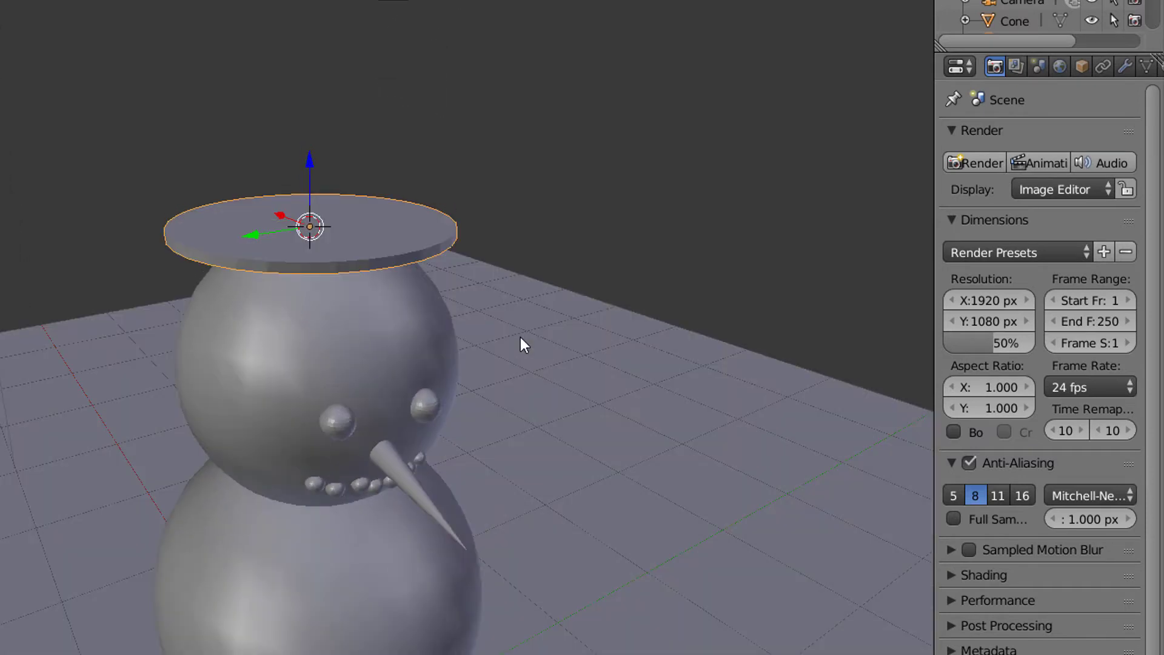
key(F6)
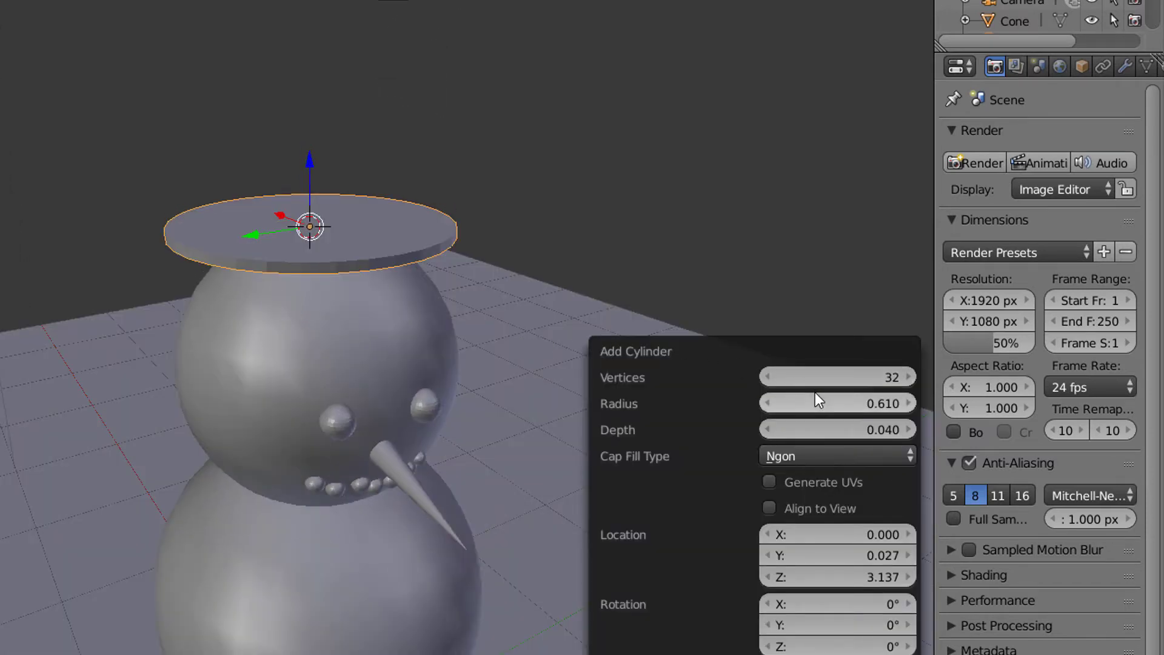
mouse_move(826, 404)
mouse_down()
mouse_move(850, 401)
mouse_move(827, 403)
mouse_up()
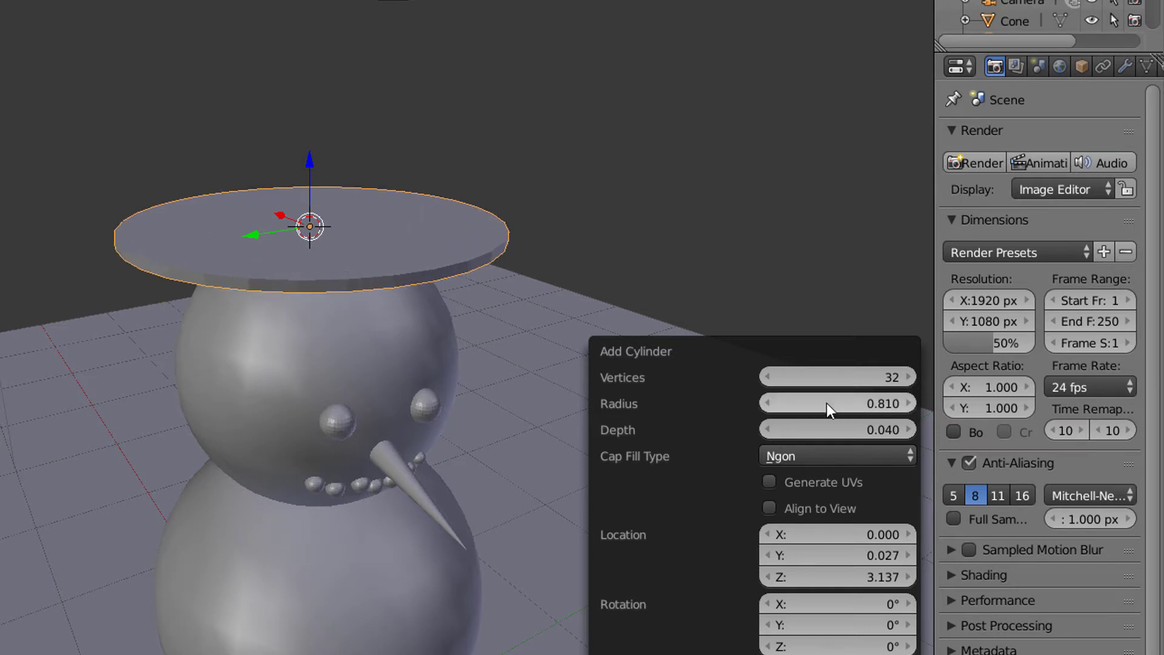
drag(308, 168, 307, 205)
middle_drag(307, 205, 613, 372)
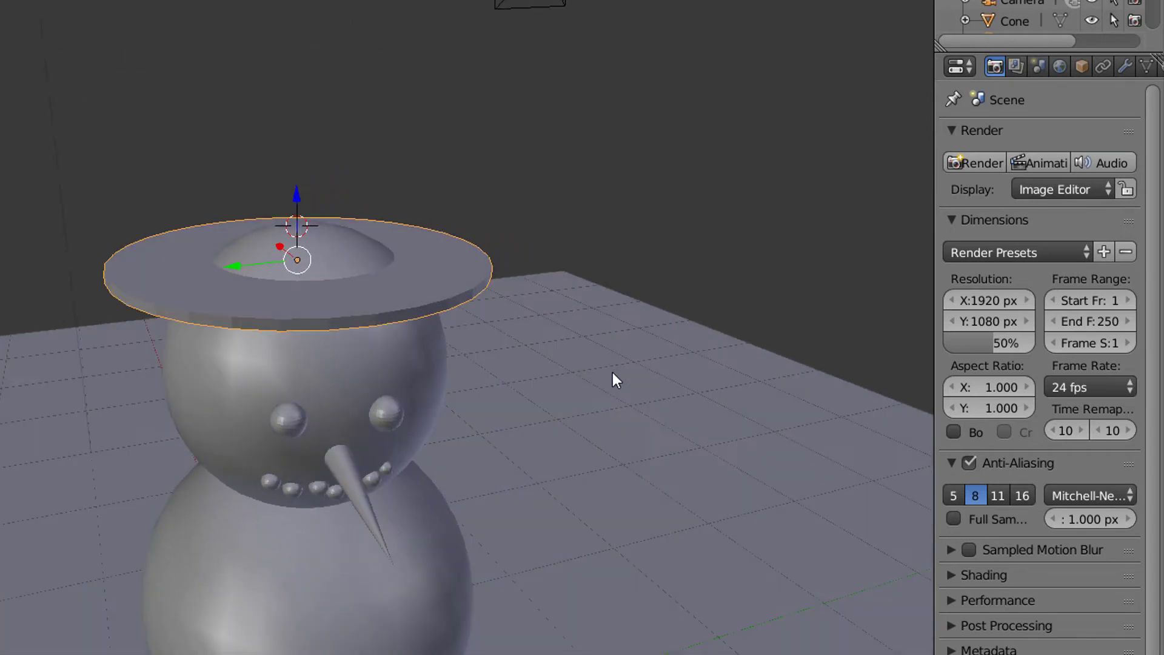
Step: Add a second cylinder at the 3D cursor for the hat's crown, with a Radius of 0.6
key(shift+a)
mouse_move(591, 340)
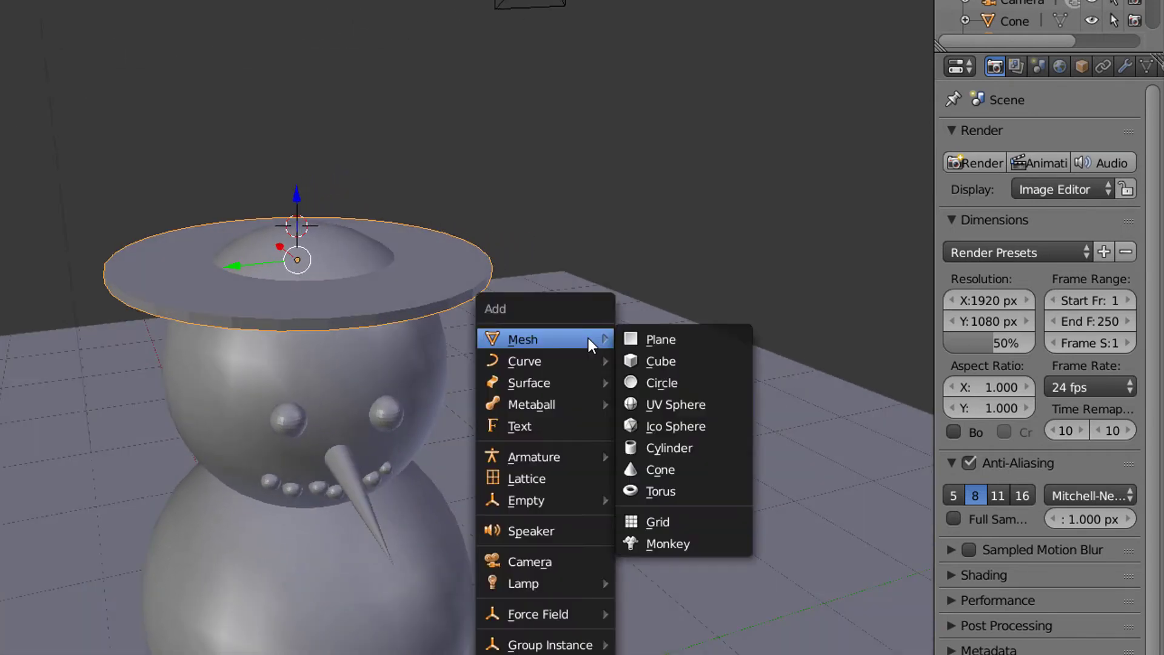
click(667, 448)
middle_drag(667, 448, 549, 425)
key(F6)
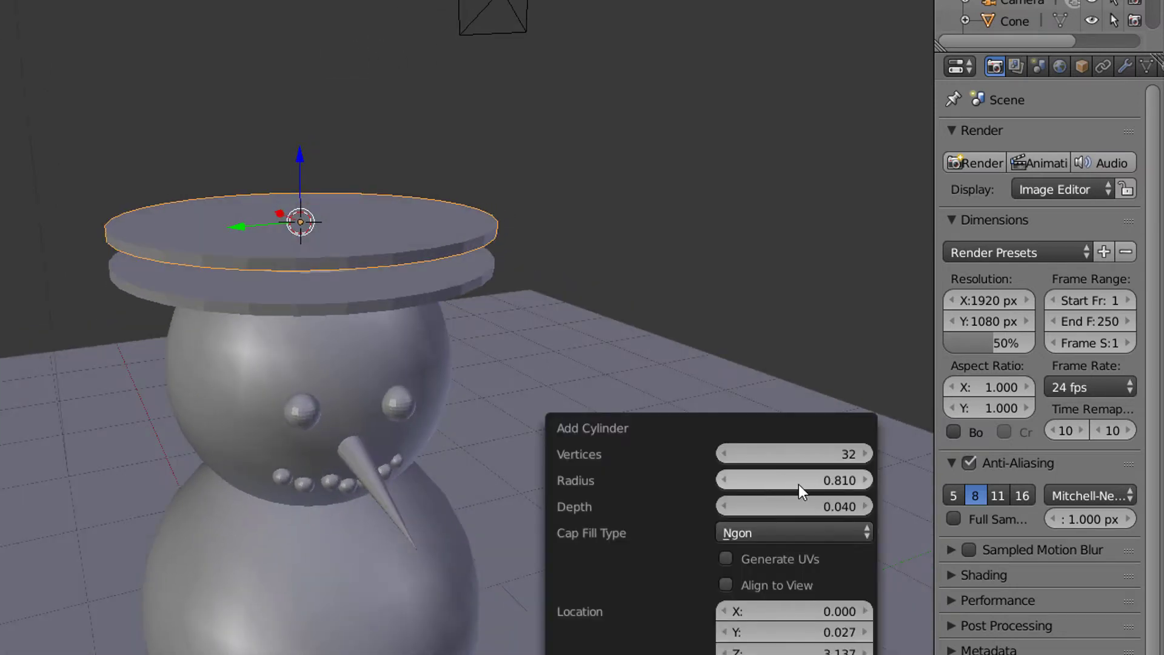
click(819, 481)
text(0.6)
key(Return)
Step: Set the crown cylinder's Depth to 0.580 and its Radius to 0.510
click(812, 505)
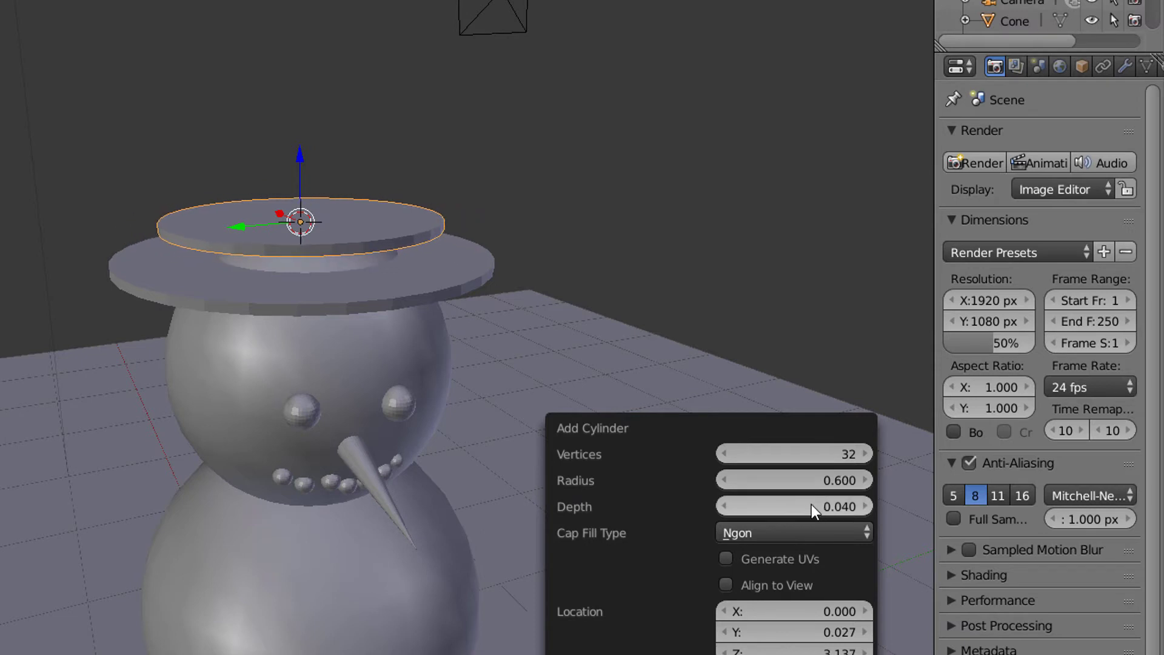
text(0.52)
key(Return)
drag(863, 507, 875, 502)
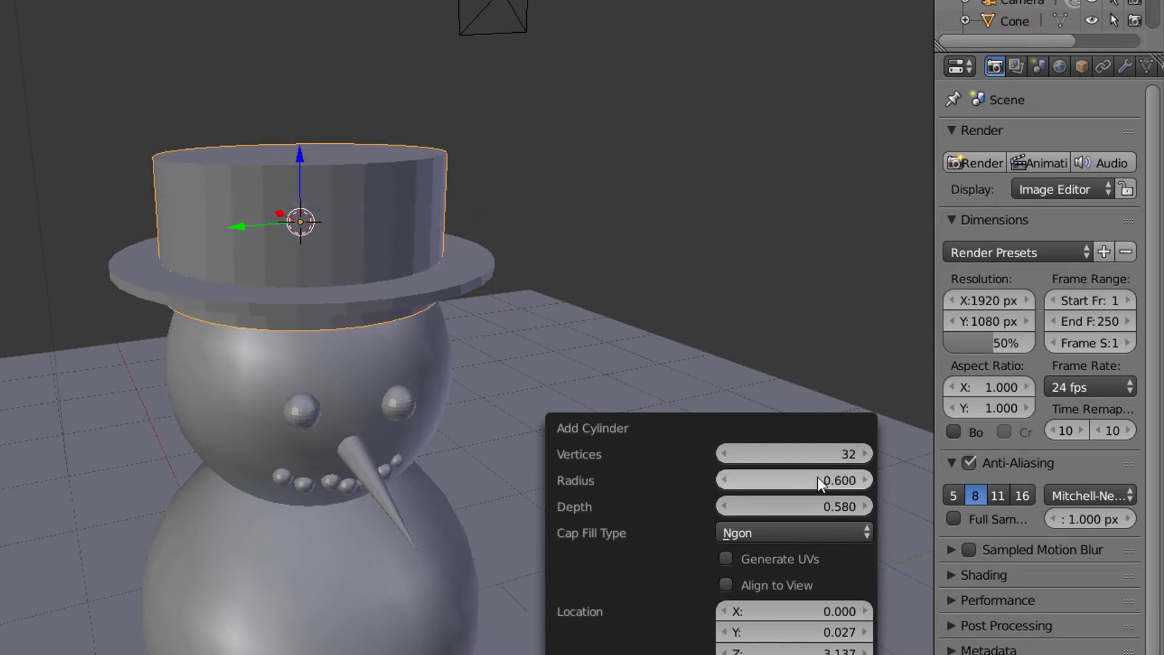
drag(817, 477, 801, 475)
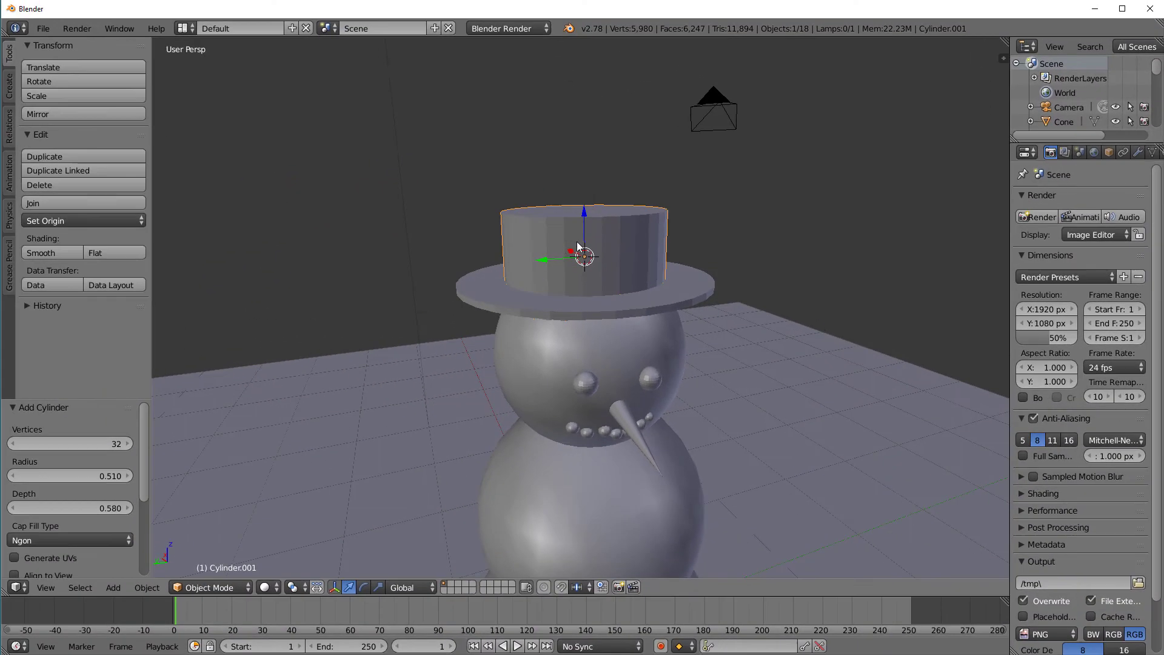
Step: Raise the crown cylinder about 0.145 along the Z axis so it sits on the brim
mouse_move(577, 245)
middle_down()
mouse_move(603, 243)
mouse_move(593, 231)
middle_up()
drag(585, 229, 573, 205)
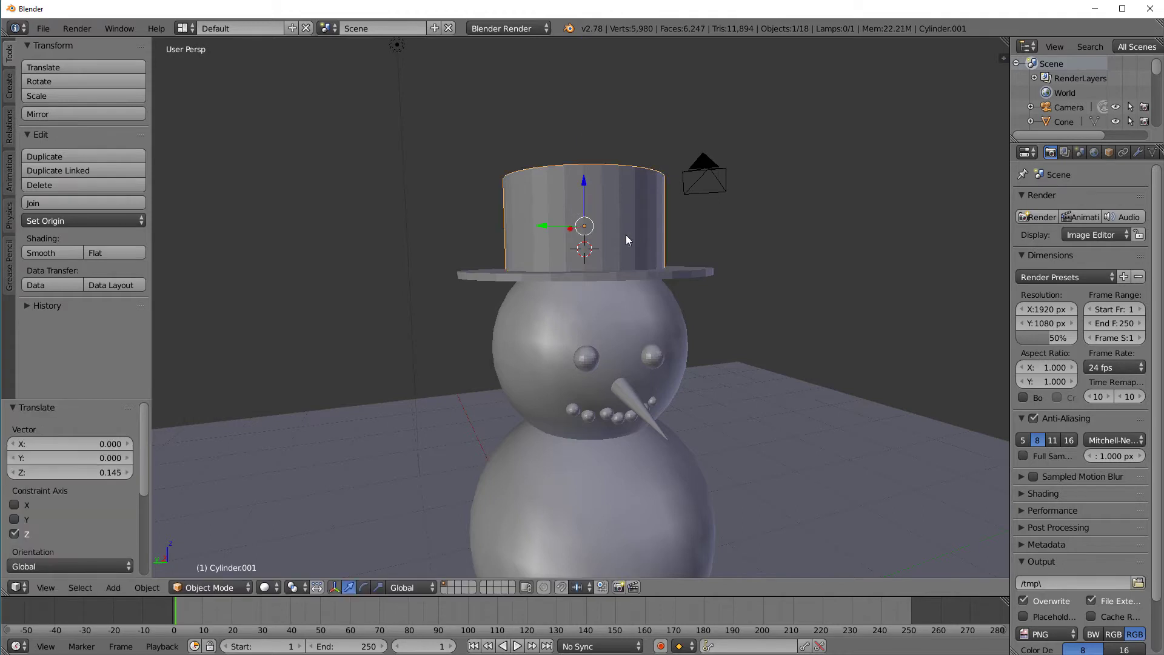
middle_drag(626, 234, 674, 260)
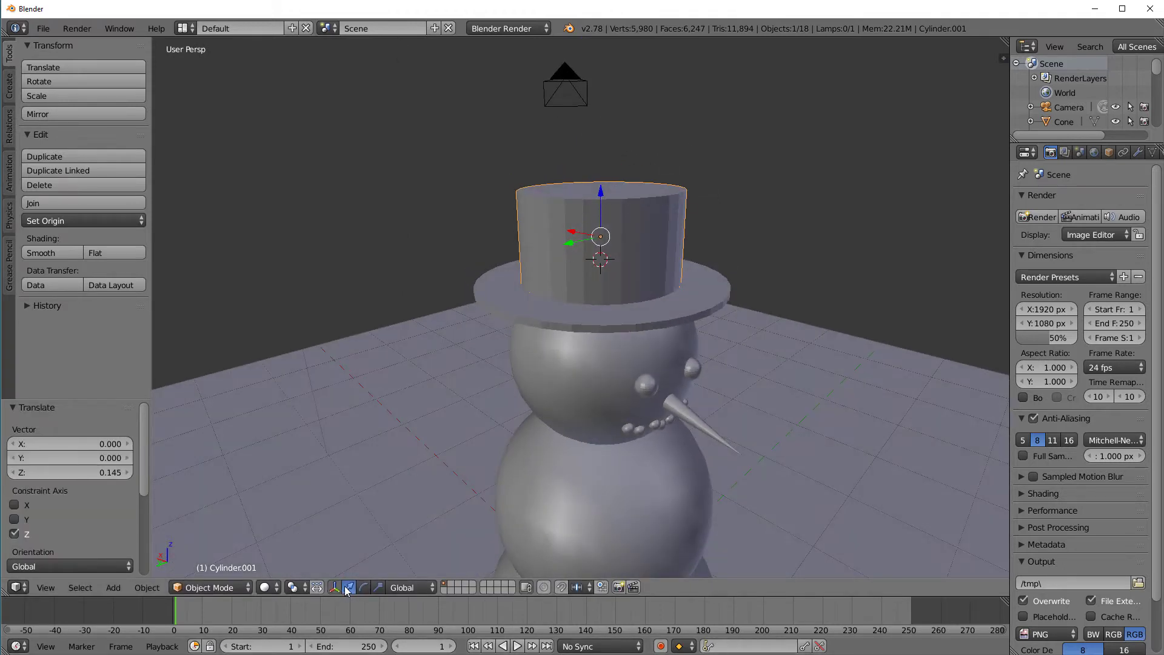
mouse_move(602, 201)
mouse_down()
mouse_move(600, 104)
mouse_move(581, 200)
mouse_up()
middle_drag(544, 274, 577, 315)
drag(580, 244, 655, 255)
key(Escape)
middle_drag(630, 273, 573, 274)
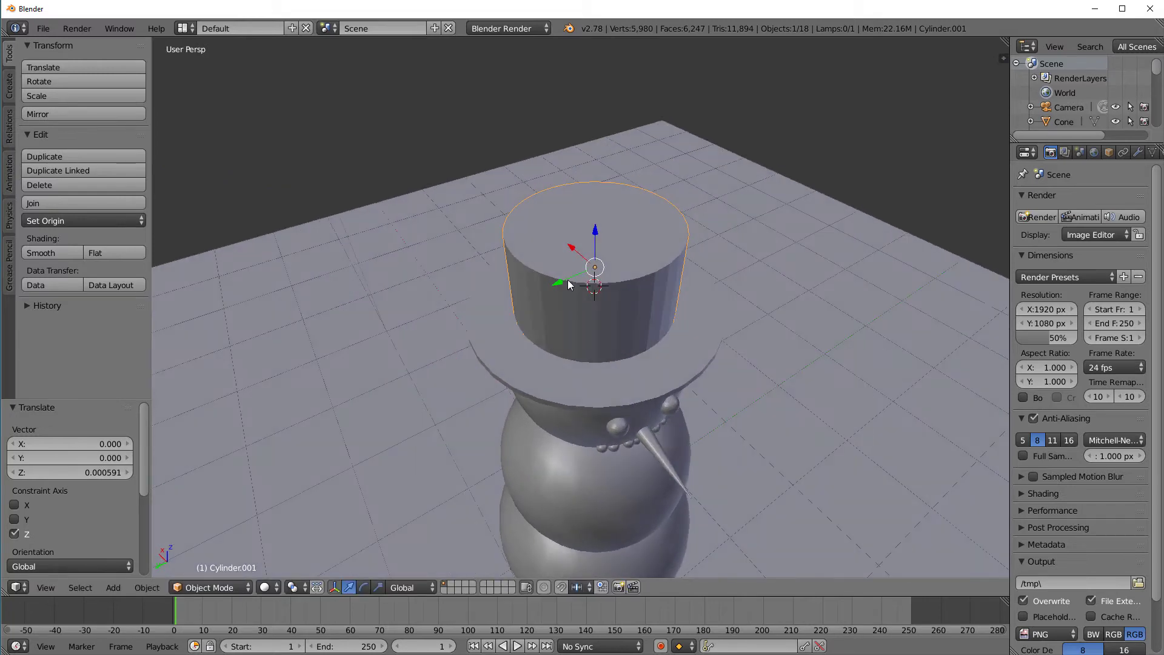
mouse_move(573, 275)
mouse_down()
mouse_move(495, 302)
mouse_move(611, 262)
mouse_move(568, 286)
mouse_up()
key(Escape)
middle_drag(568, 285, 561, 318)
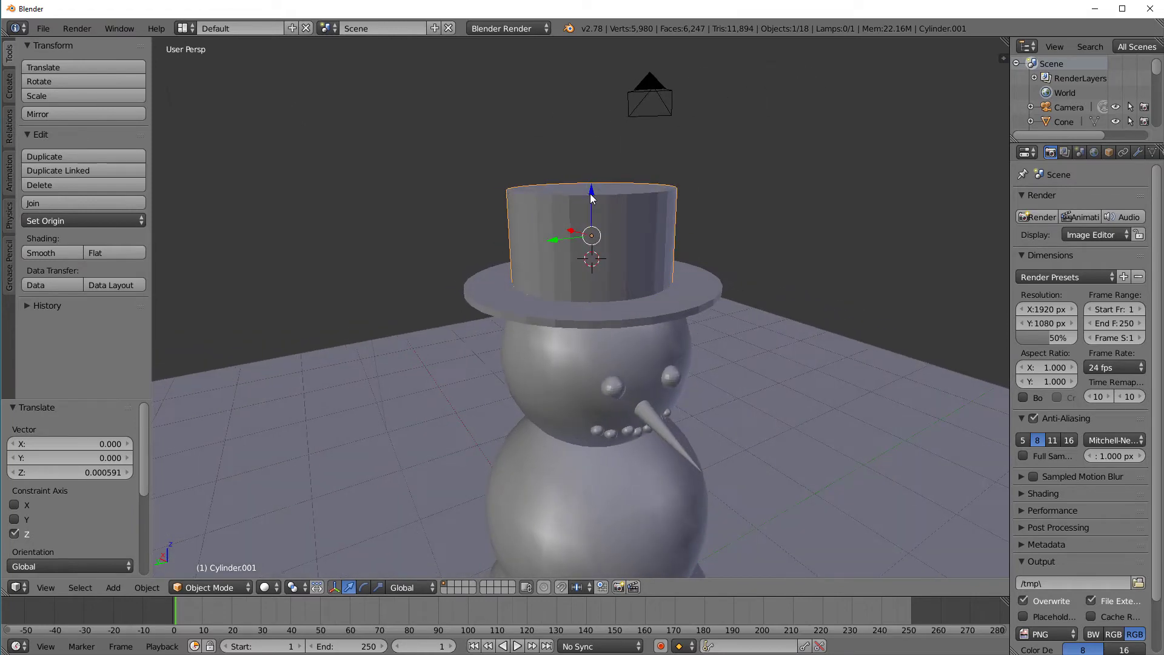
Step: Select the hat's brim together with its crown and tilt both about 6.6° around the X axis
drag(590, 194, 567, 205)
key(Escape)
middle_drag(685, 276, 636, 300)
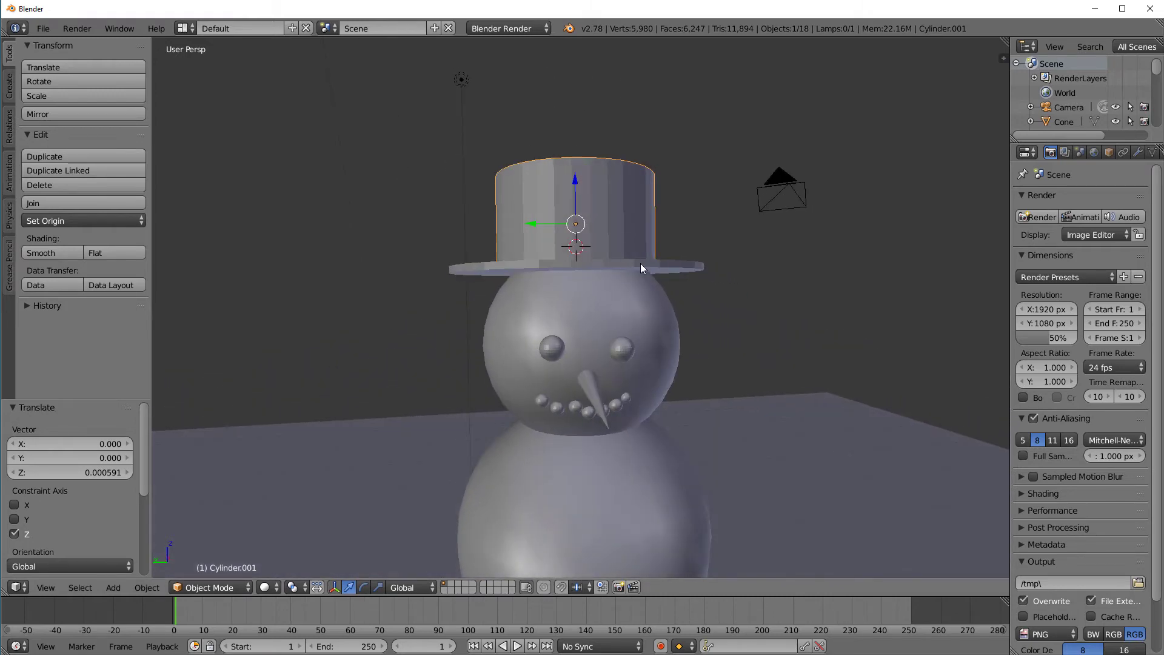
middle_drag(657, 256, 692, 289)
shift+right_click(698, 285)
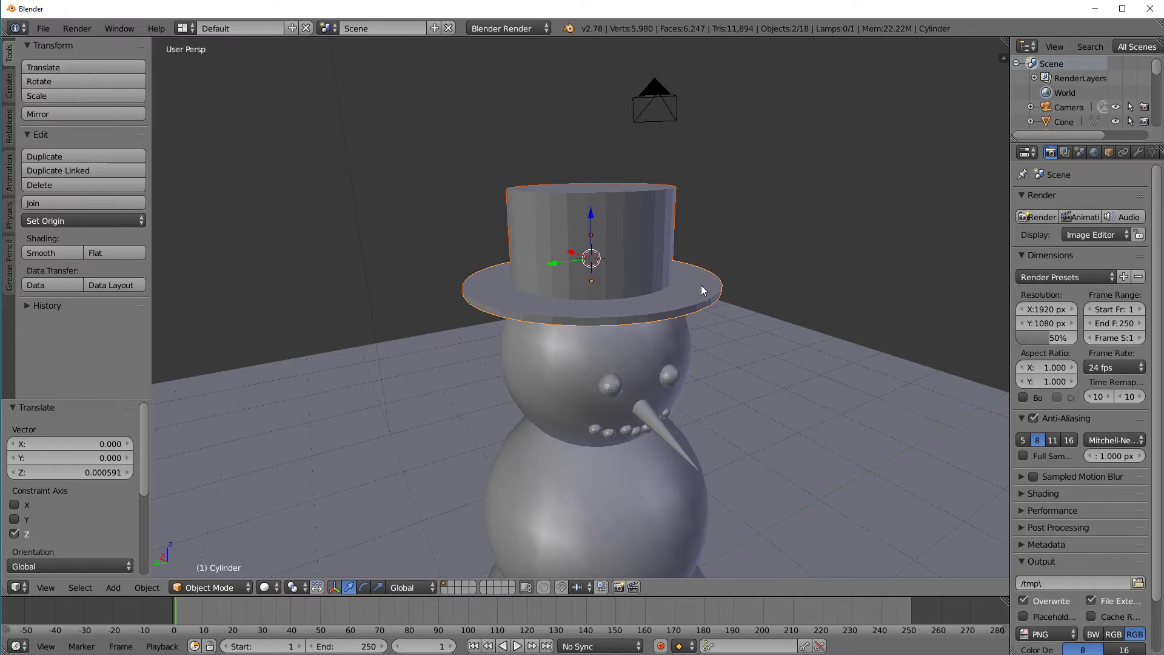
middle_drag(701, 285, 673, 320)
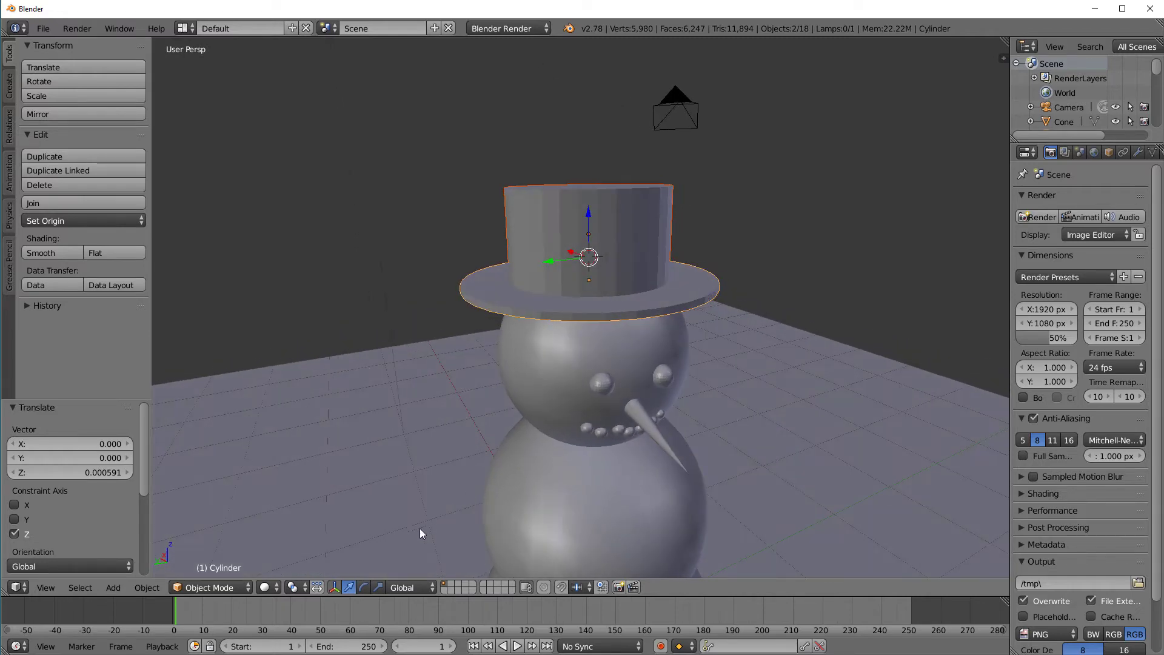
click(364, 587)
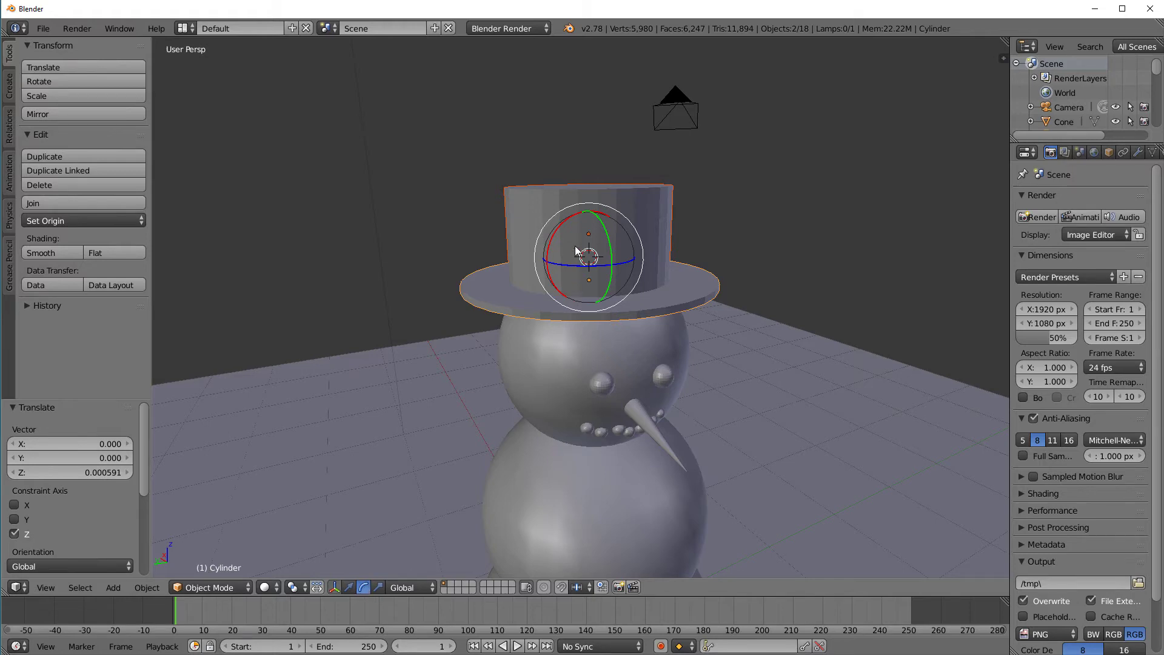
drag(560, 228, 561, 223)
middle_drag(719, 221, 693, 210)
Step: Move the tilted hat about 0.048 along the Y axis and lower it about 0.024 along the Z axis onto the head
click(347, 589)
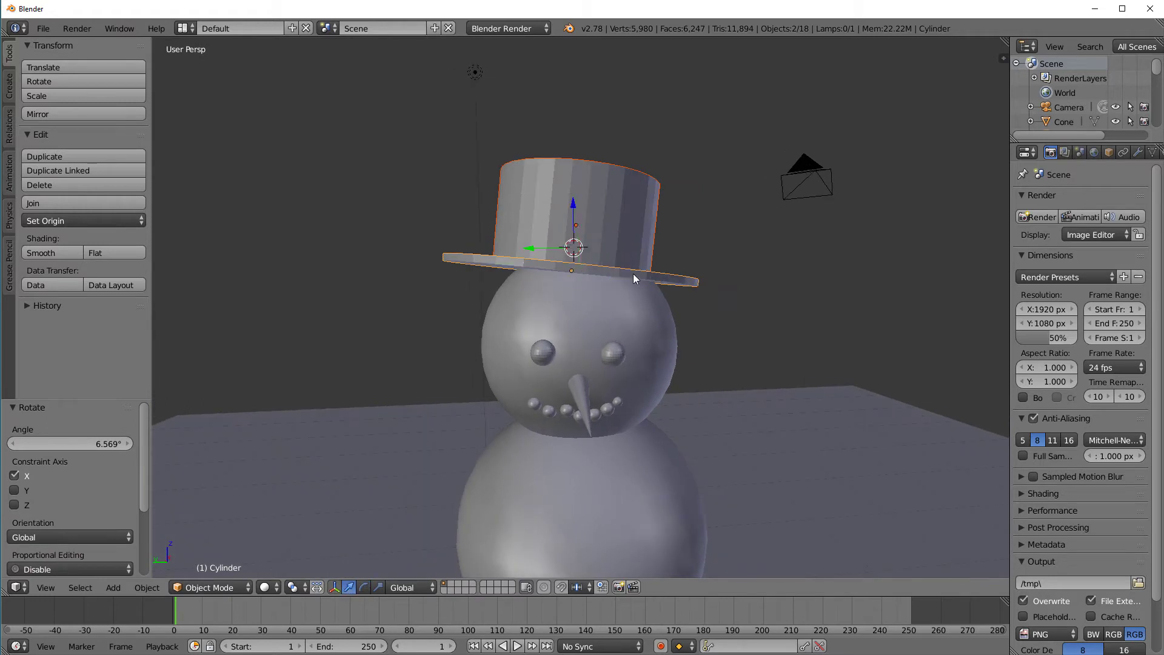
mouse_move(545, 249)
mouse_down()
mouse_move(570, 249)
mouse_move(593, 226)
mouse_move(565, 259)
mouse_up()
scroll(565, 260, down, 3)
middle_drag(565, 260, 605, 387)
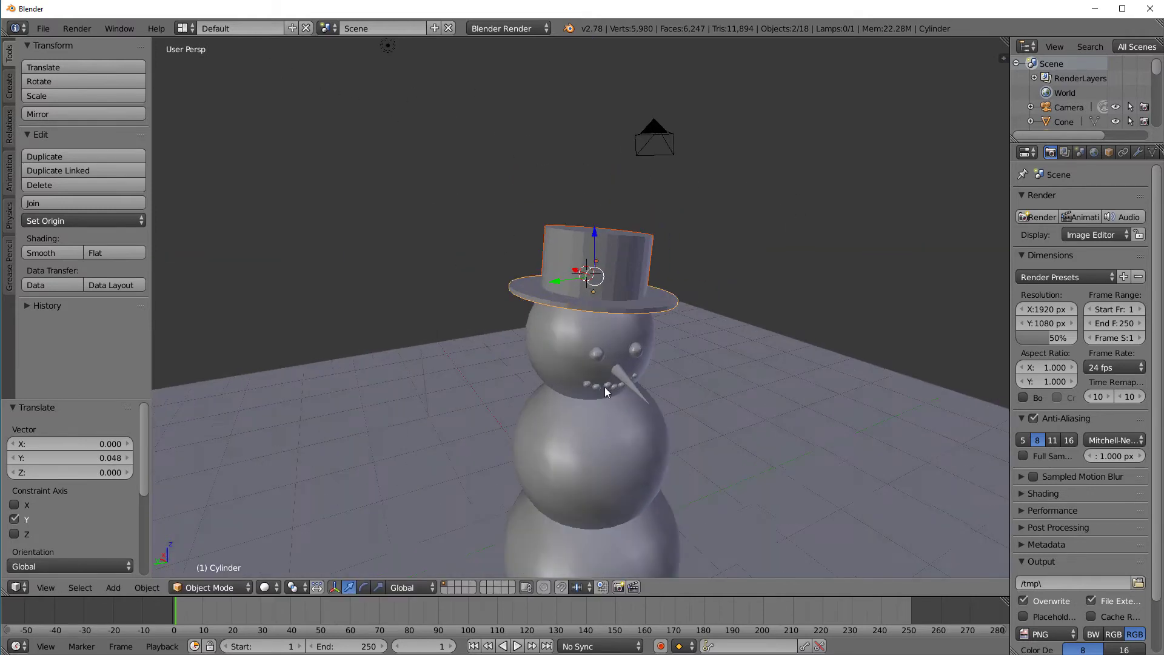
drag(598, 244, 592, 241)
middle_drag(592, 241, 728, 338)
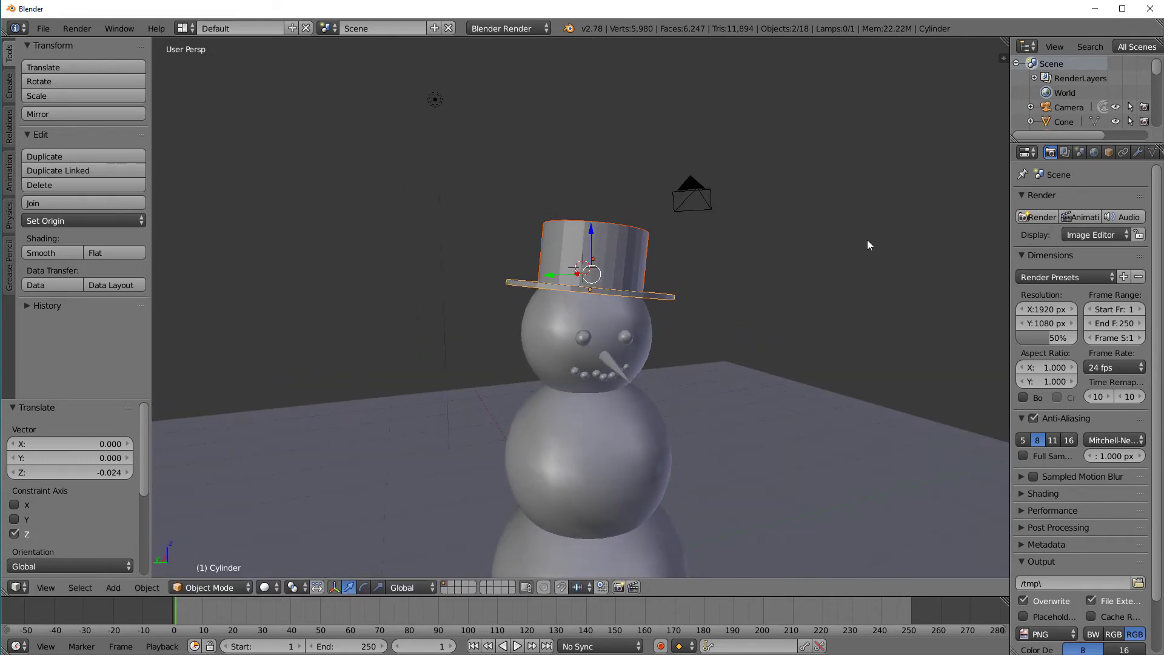
Step: Scale the whole hat down uniformly to about 0.913 and check its fit from several angles
key(s)
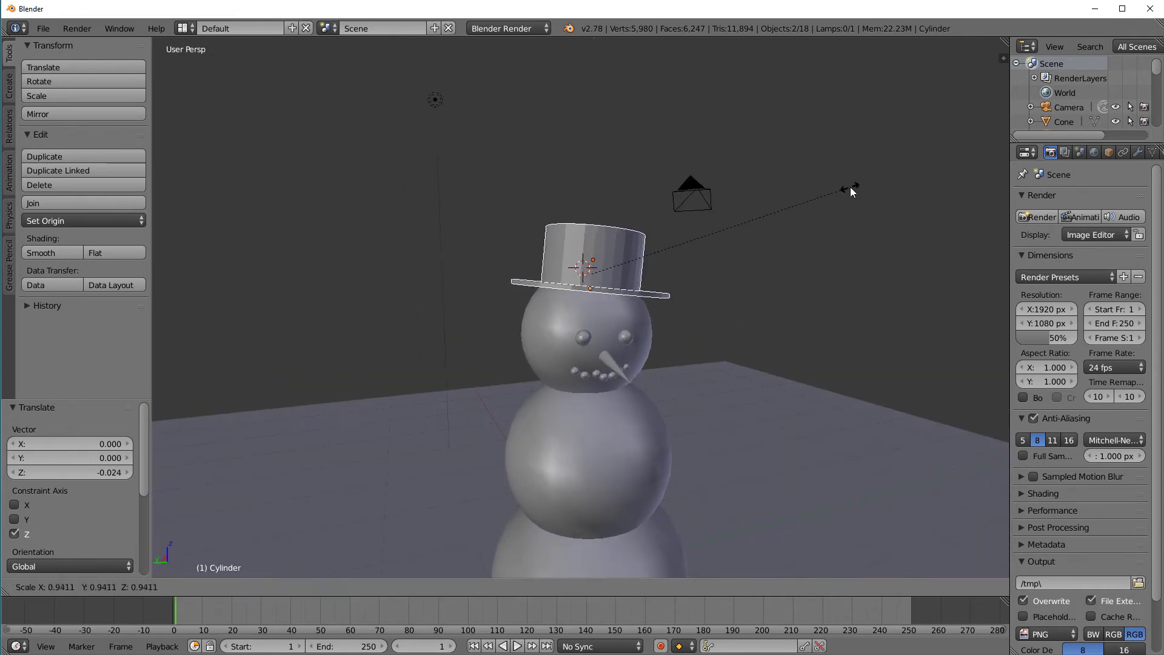
click(842, 189)
middle_drag(823, 266, 769, 362)
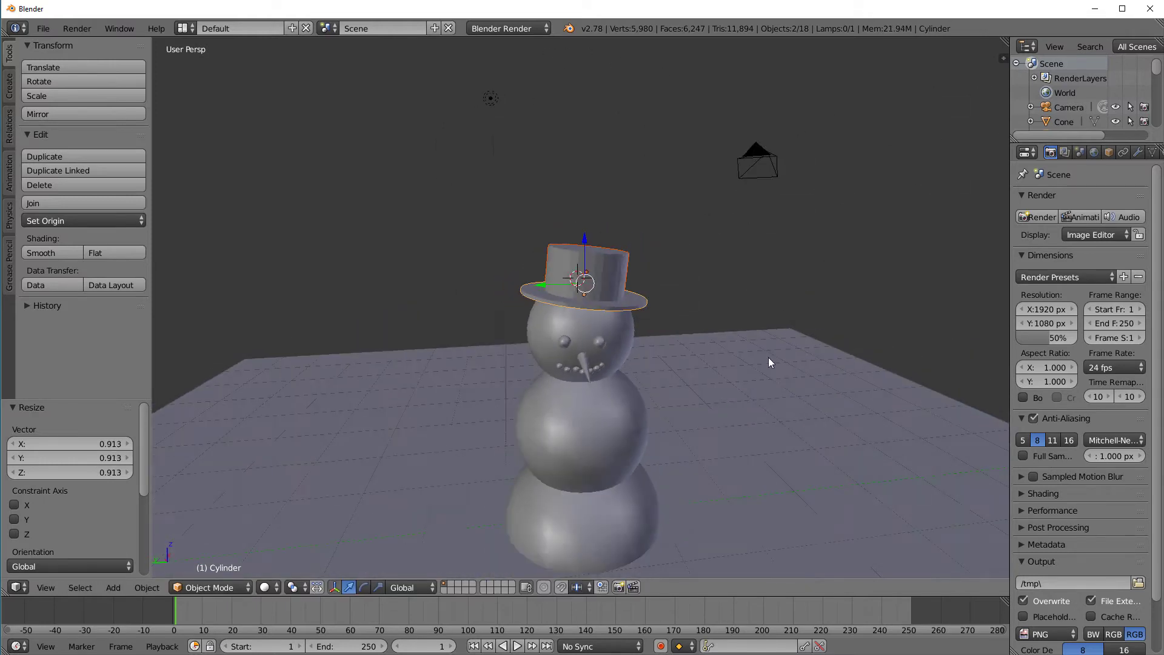
middle_drag(752, 430, 758, 348)
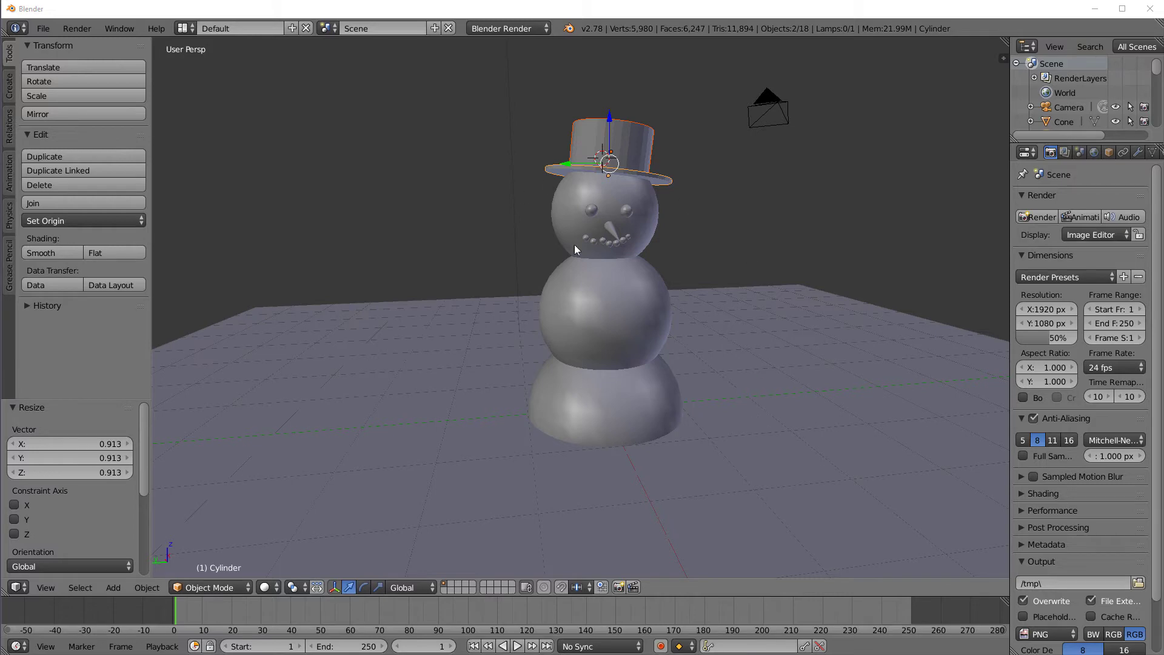
middle_drag(765, 321, 733, 326)
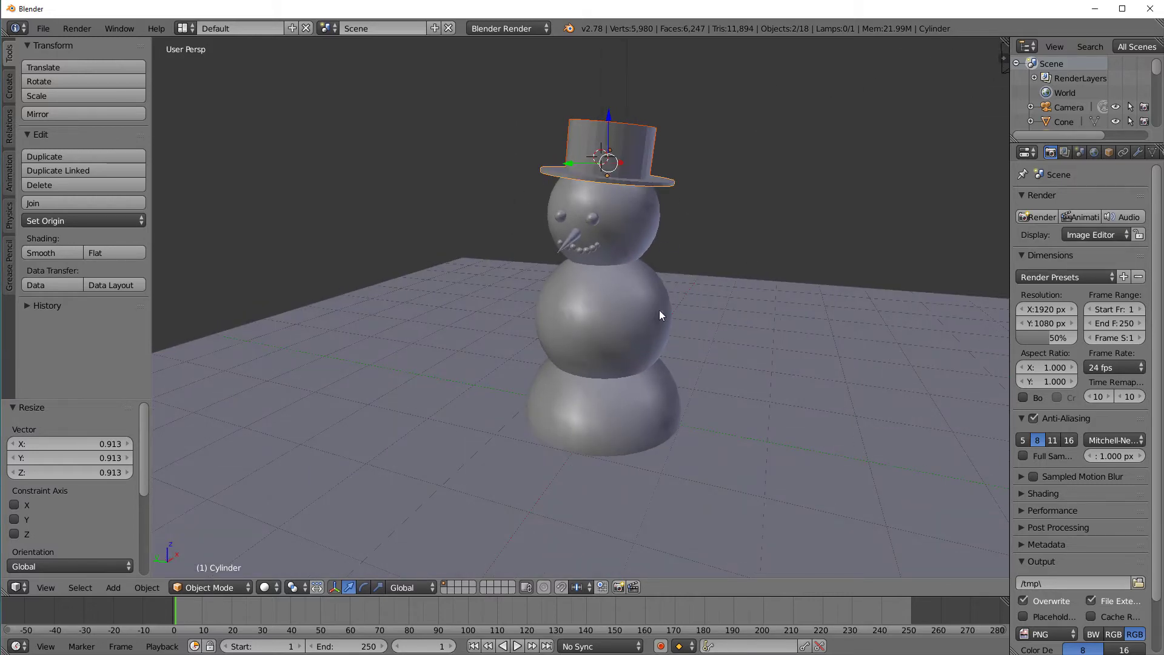
middle_drag(659, 310, 664, 235)
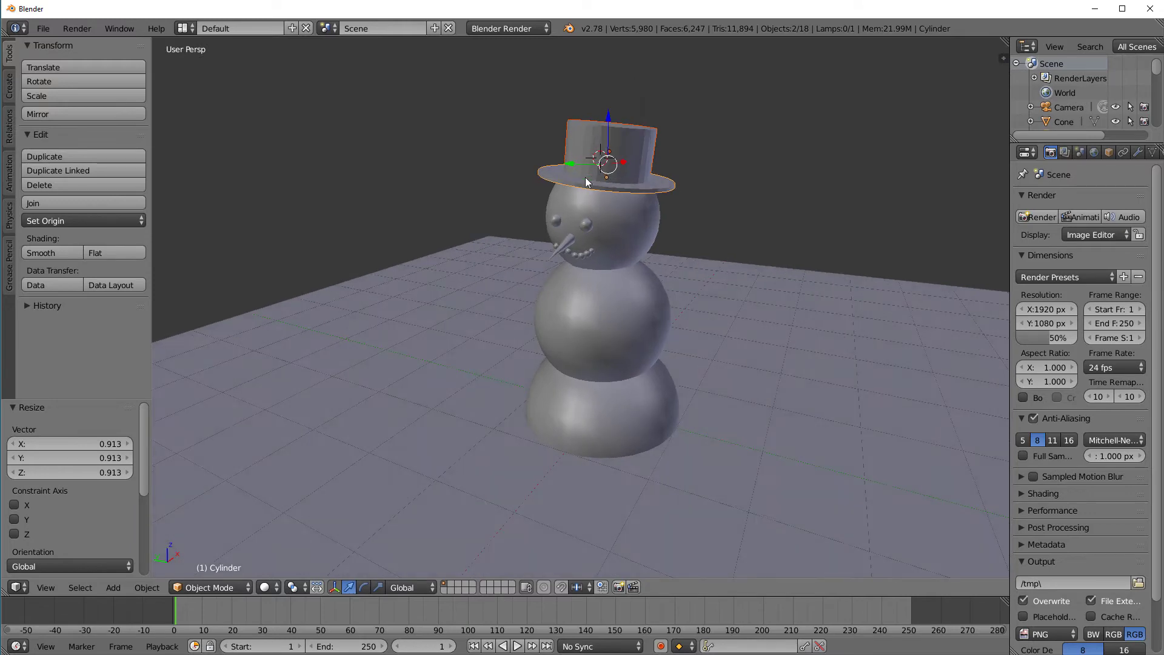
Step: Place the 3D cursor on the side of the middle body sphere and add a cylinder there for an arm
click(655, 311)
middle_drag(693, 325, 678, 365)
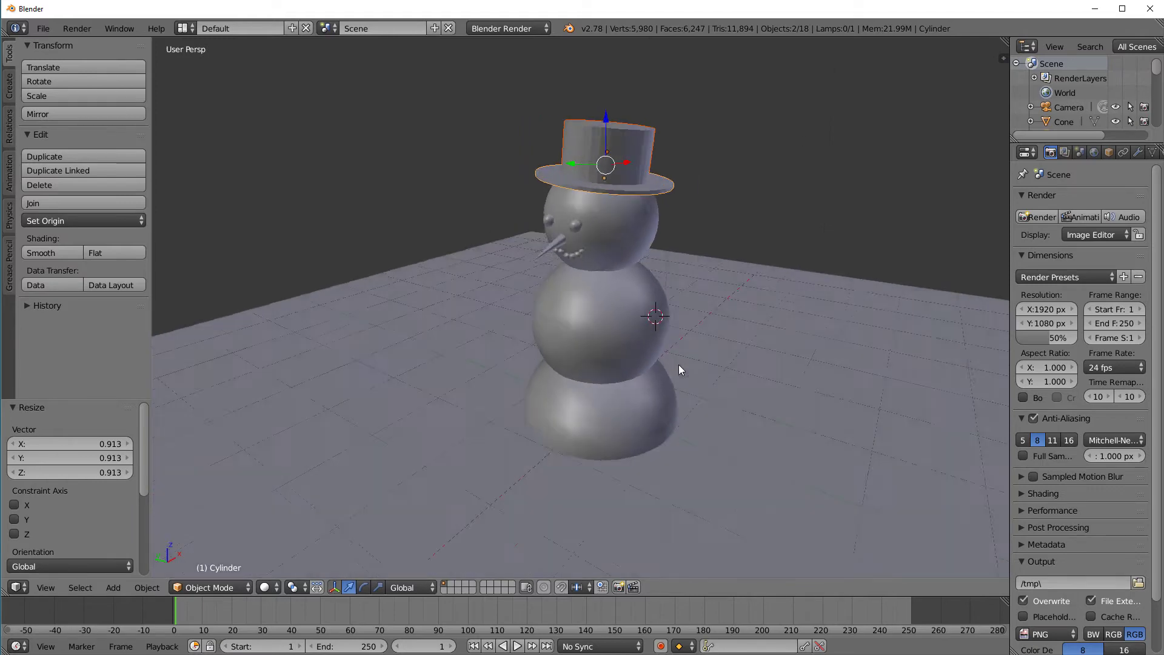
scroll(728, 363, up, 3)
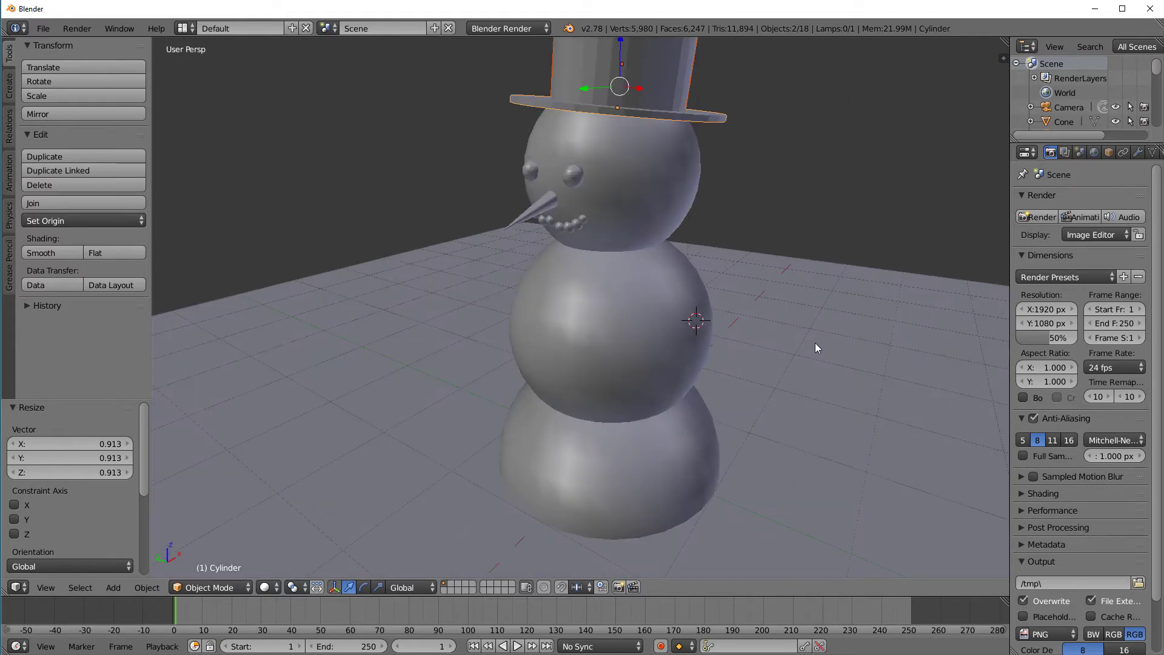
key(shift+a)
mouse_move(792, 303)
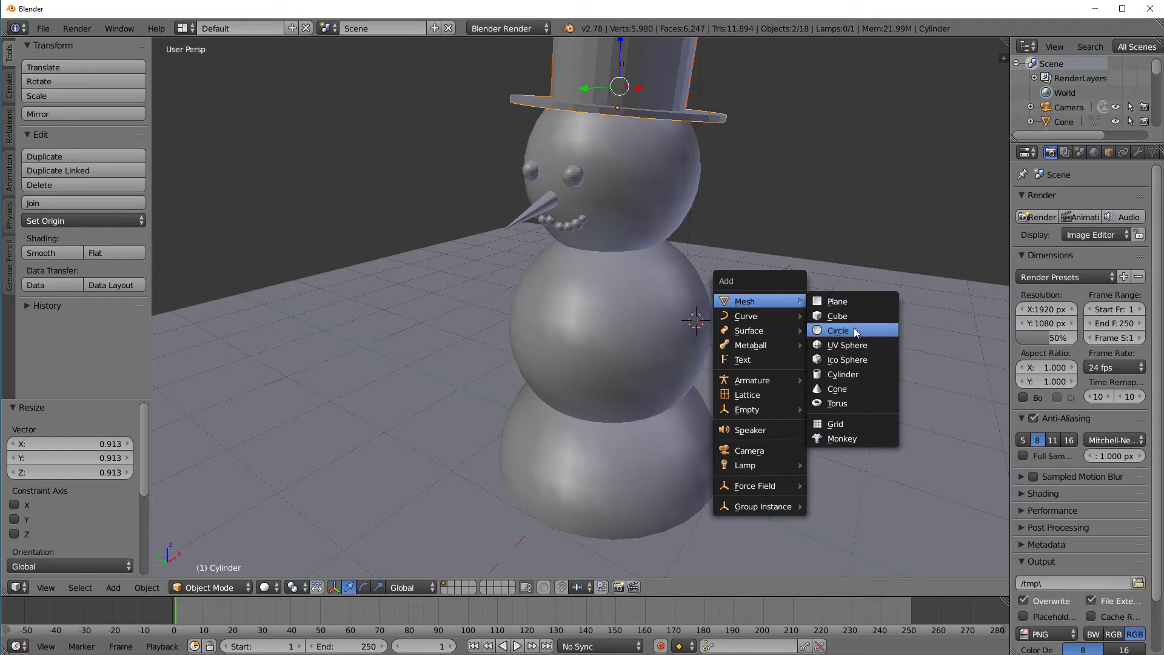
click(844, 374)
scroll(733, 376, down, 3)
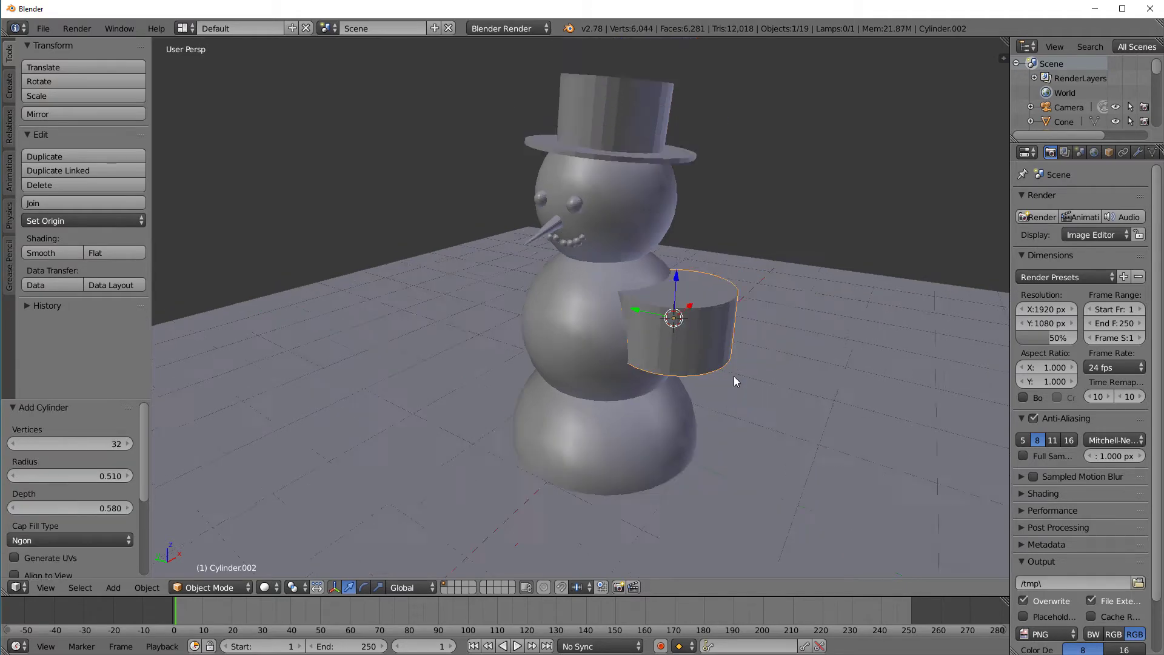
mouse_move(734, 376)
middle_down()
mouse_move(784, 366)
mouse_move(781, 350)
mouse_move(732, 380)
middle_up()
scroll(792, 338, up, 2)
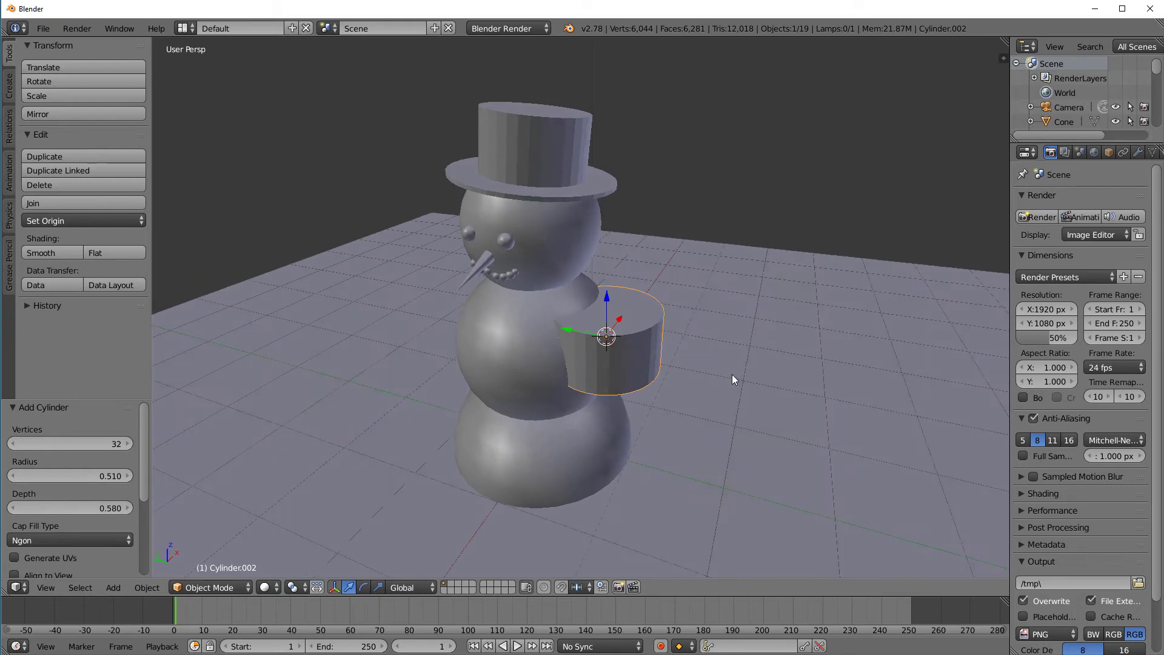
scroll(732, 375, down, 1)
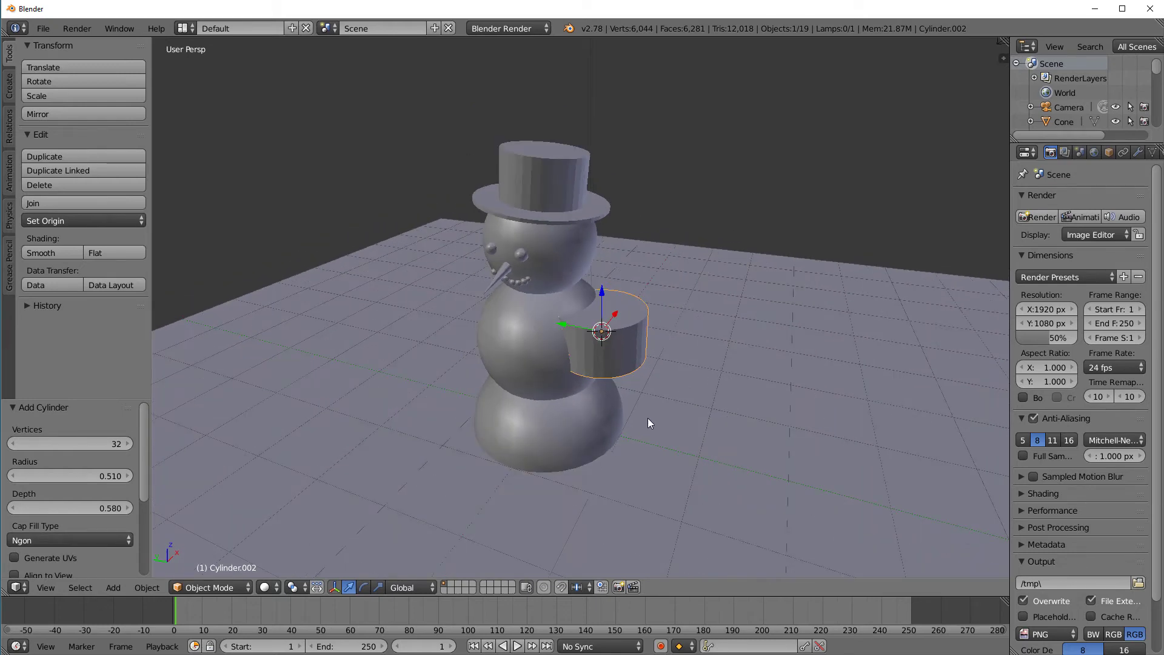
scroll(648, 417, up, 1)
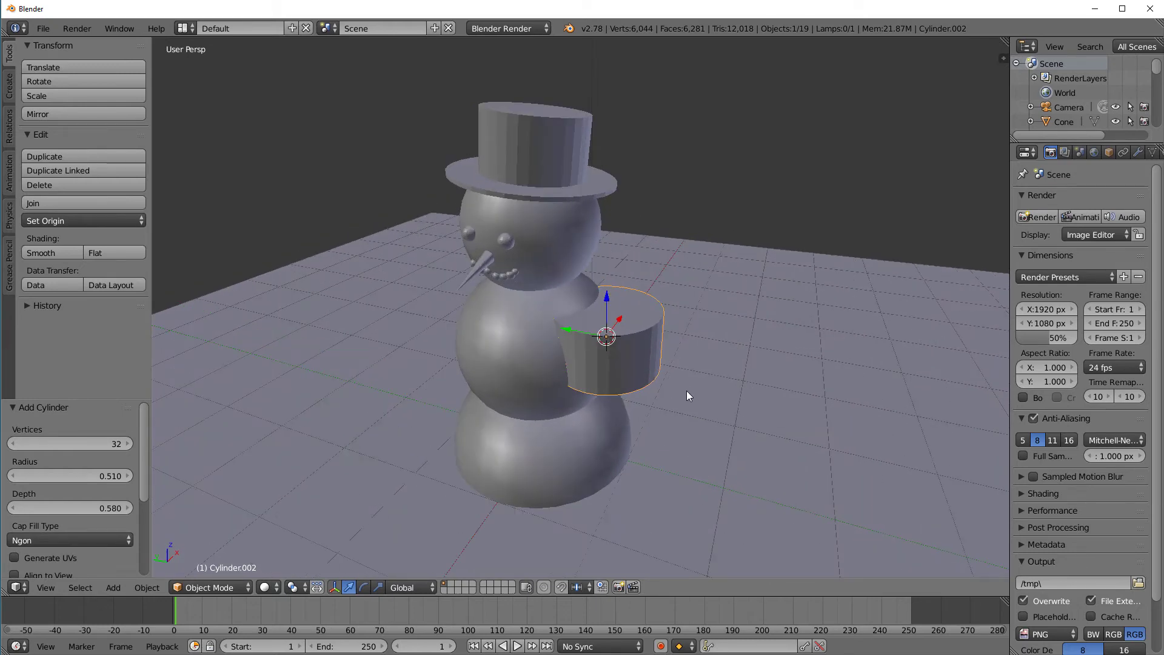
Step: Set the arm cylinder's Radius to 0.040 and its Depth to 1.640
key(F6)
key(F6)
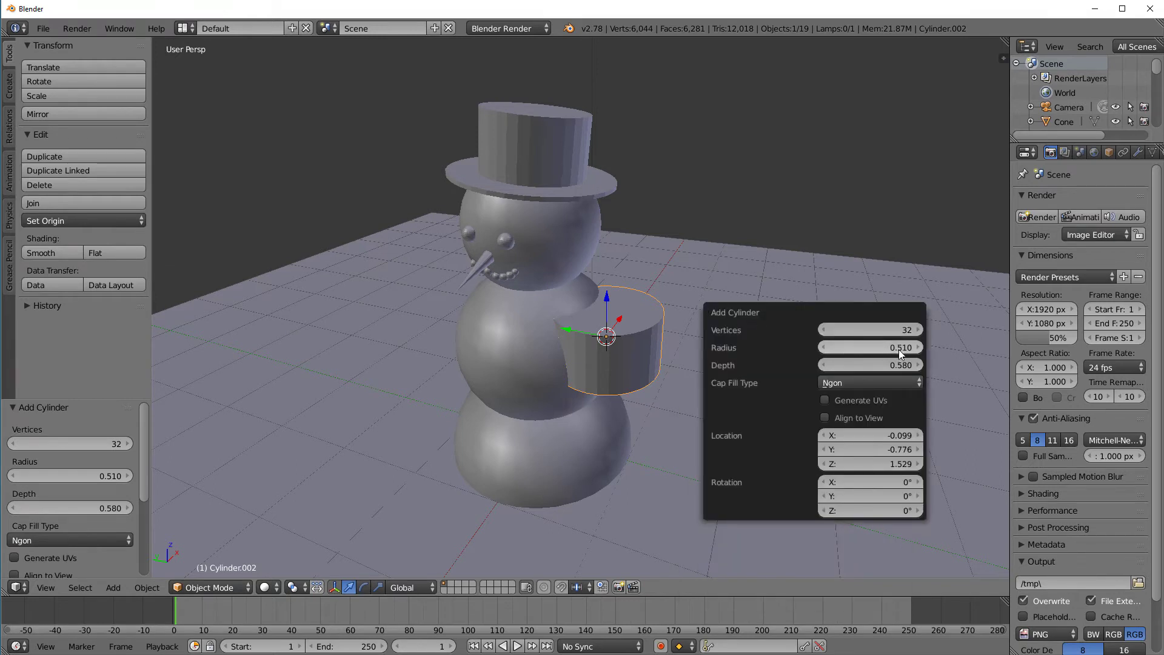
drag(899, 349, 922, 367)
drag(847, 345, 865, 365)
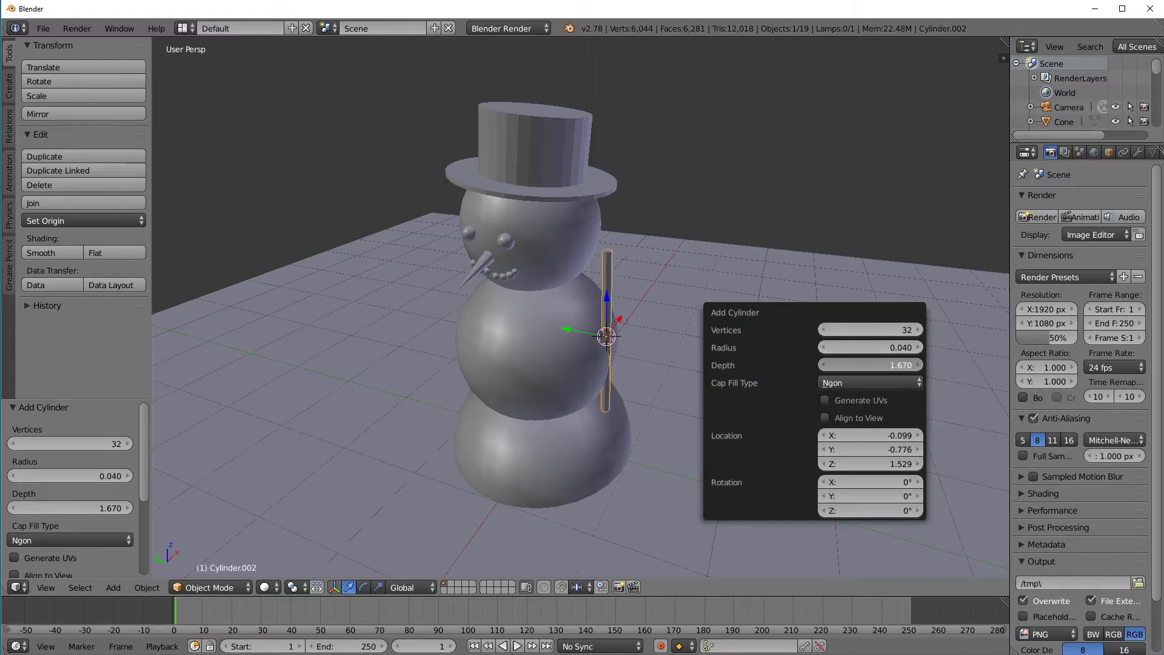
Step: Rotate the arm cylinder about 101.6° around the X axis and slide it outward along the Y axis until its inner end meets the middle sphere
middle_drag(642, 357, 622, 371)
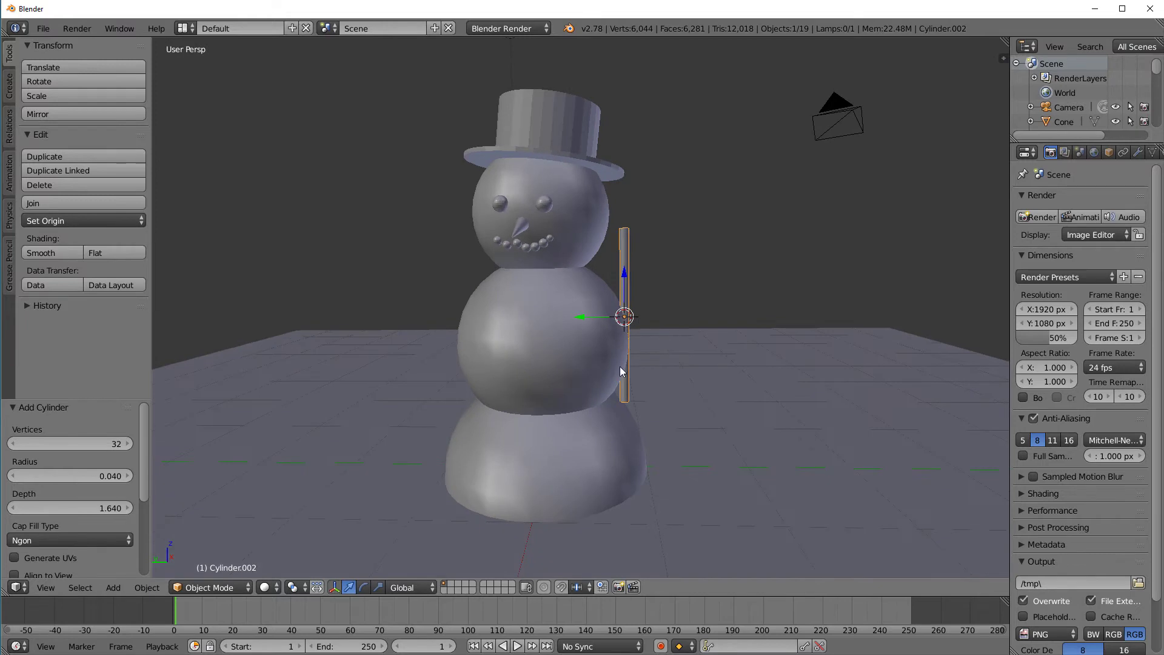
click(364, 587)
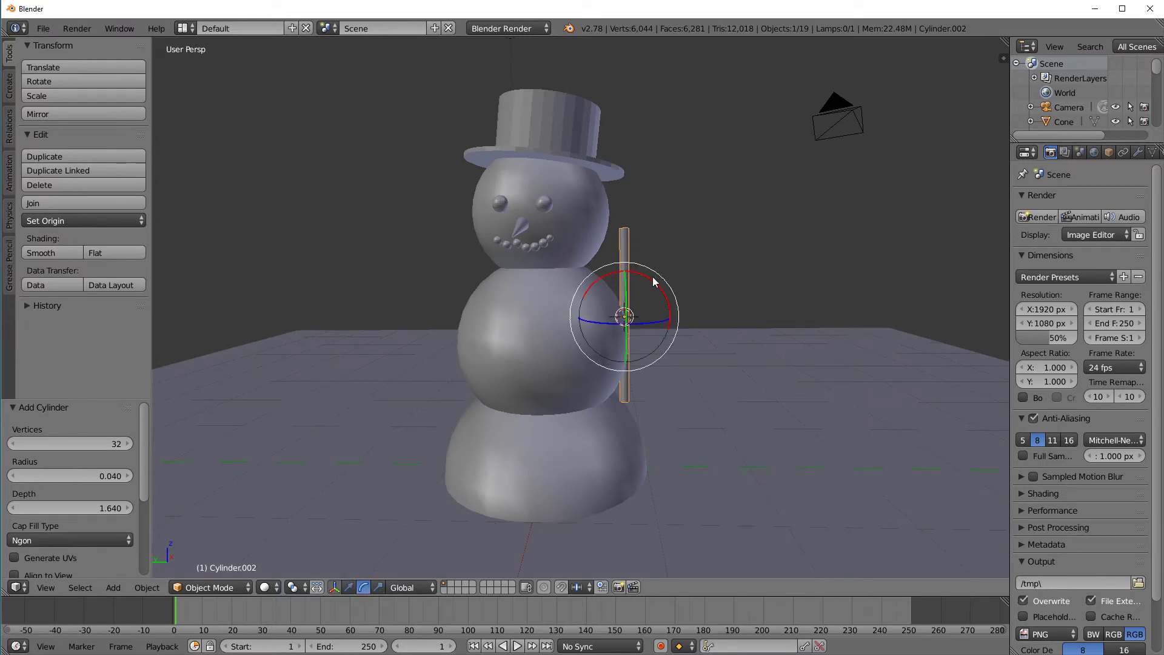
drag(653, 282, 667, 369)
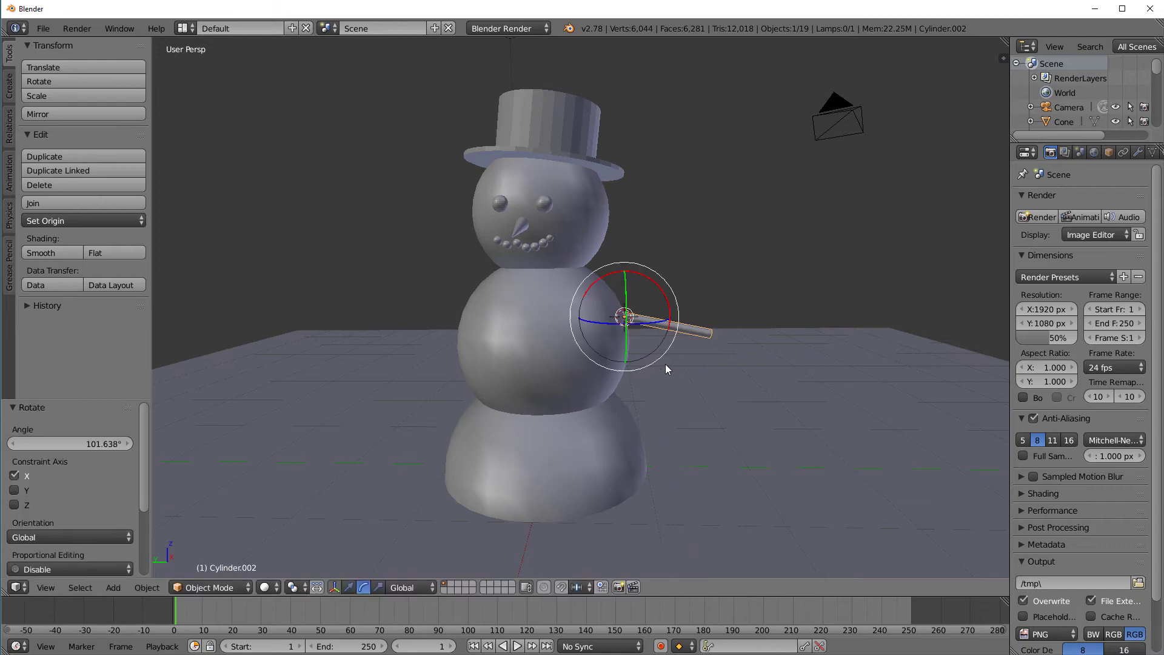
click(349, 588)
drag(600, 319, 657, 334)
scroll(741, 348, up, 1)
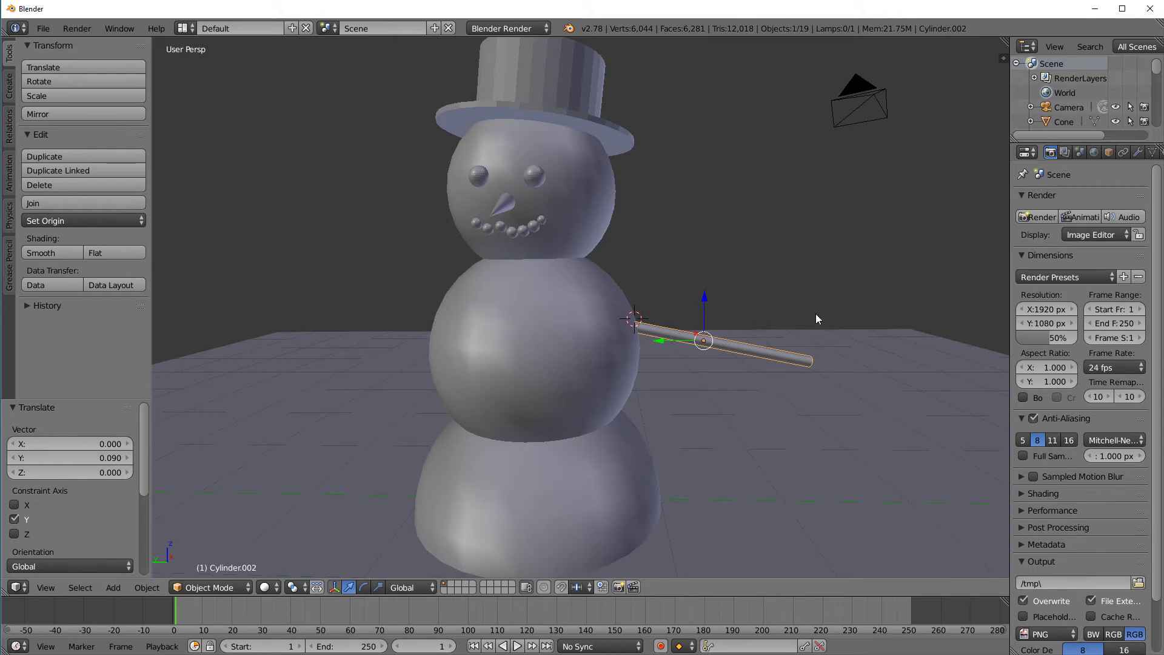
Step: Make a copy of the arm cylinder and move it about 0.410 along the Z axis and -0.660 along the Y axis
middle_drag(861, 379, 556, 333)
scroll(558, 327, up, 1)
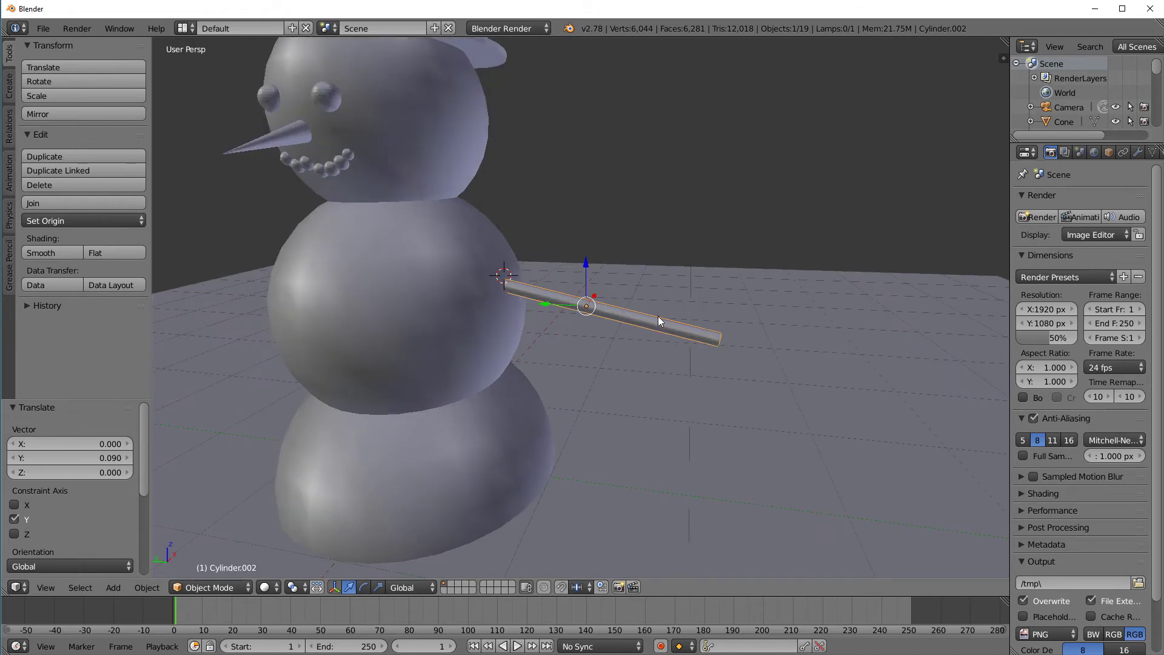
key(ctrl+c)
key(ctrl+v)
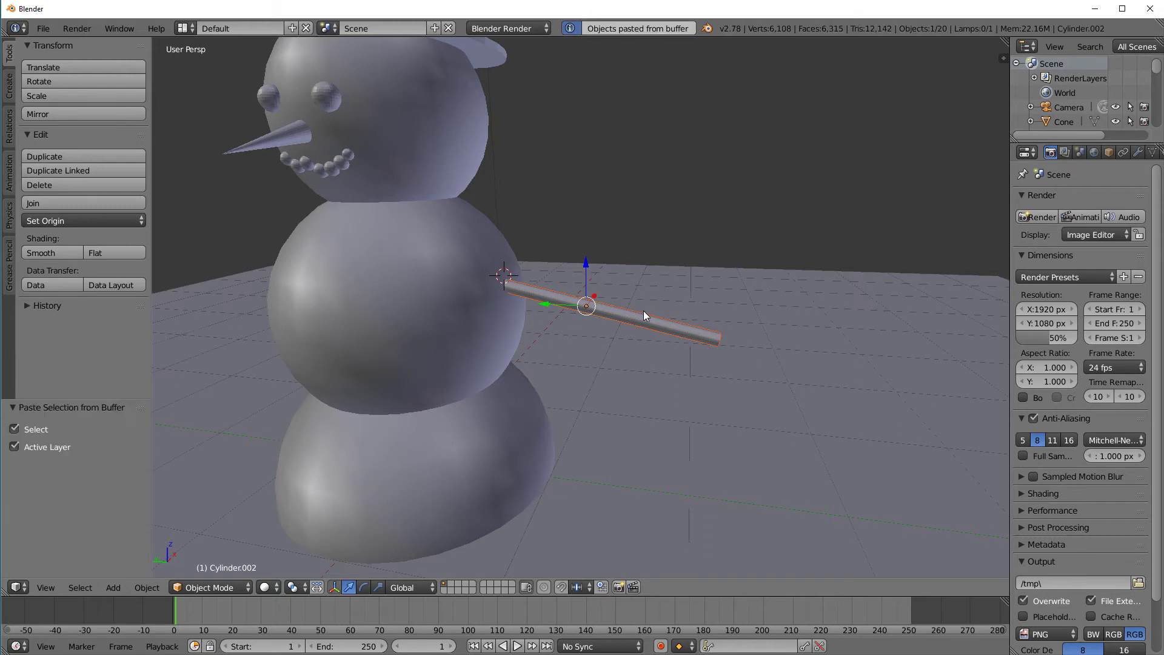
key(g)
key(z)
click(585, 200)
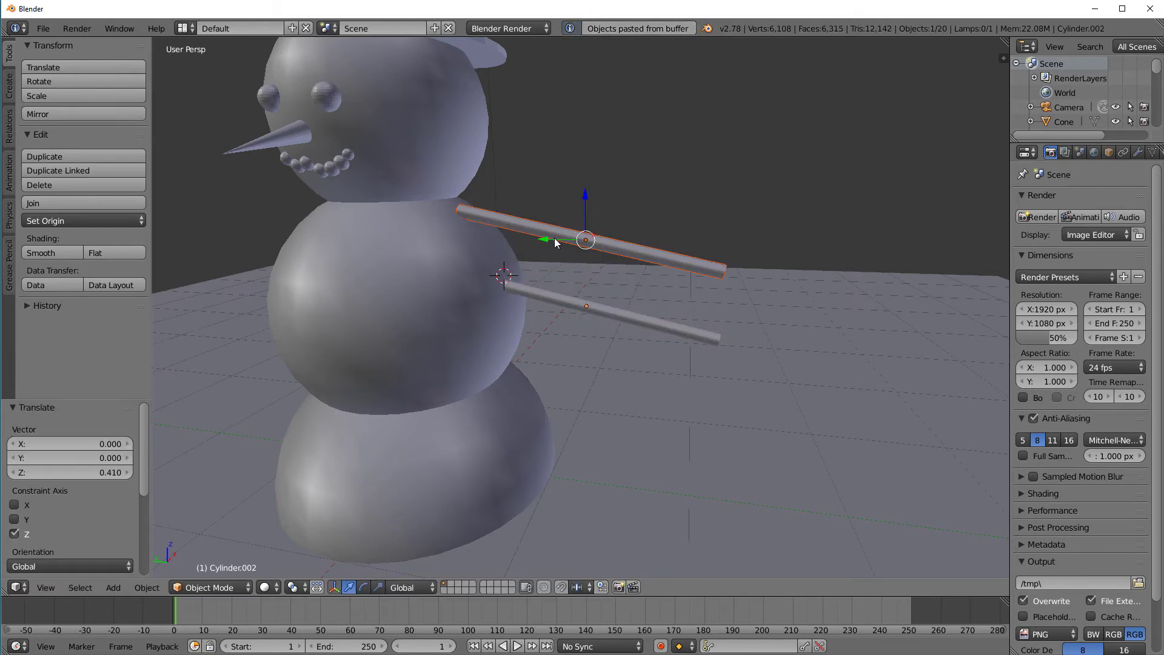
drag(567, 242, 750, 363)
middle_drag(748, 359, 766, 345)
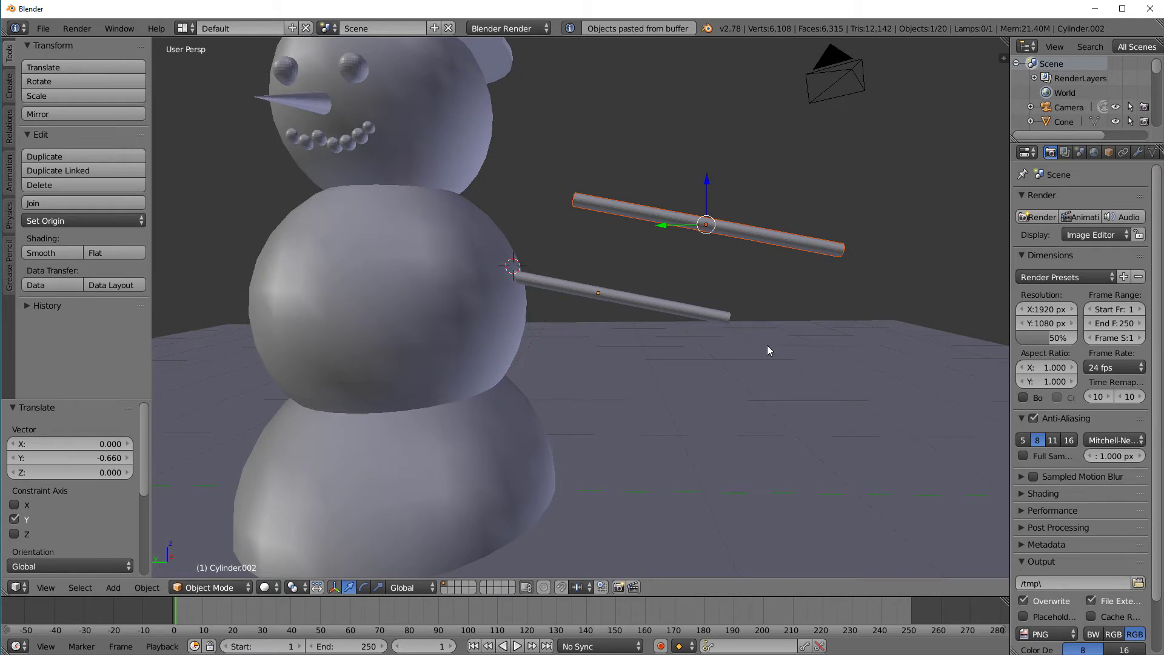
Step: Shorten the copied cylinder along the Y axis by scaling it to about 0.273 and again by about 0.893
click(379, 585)
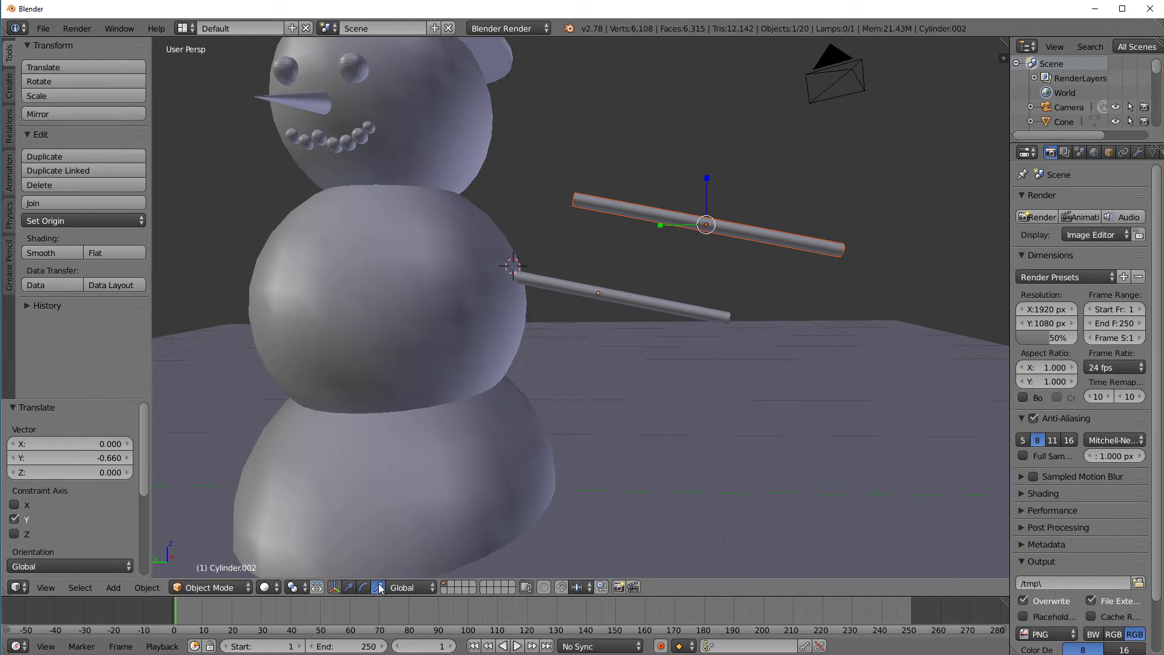
drag(661, 225, 698, 233)
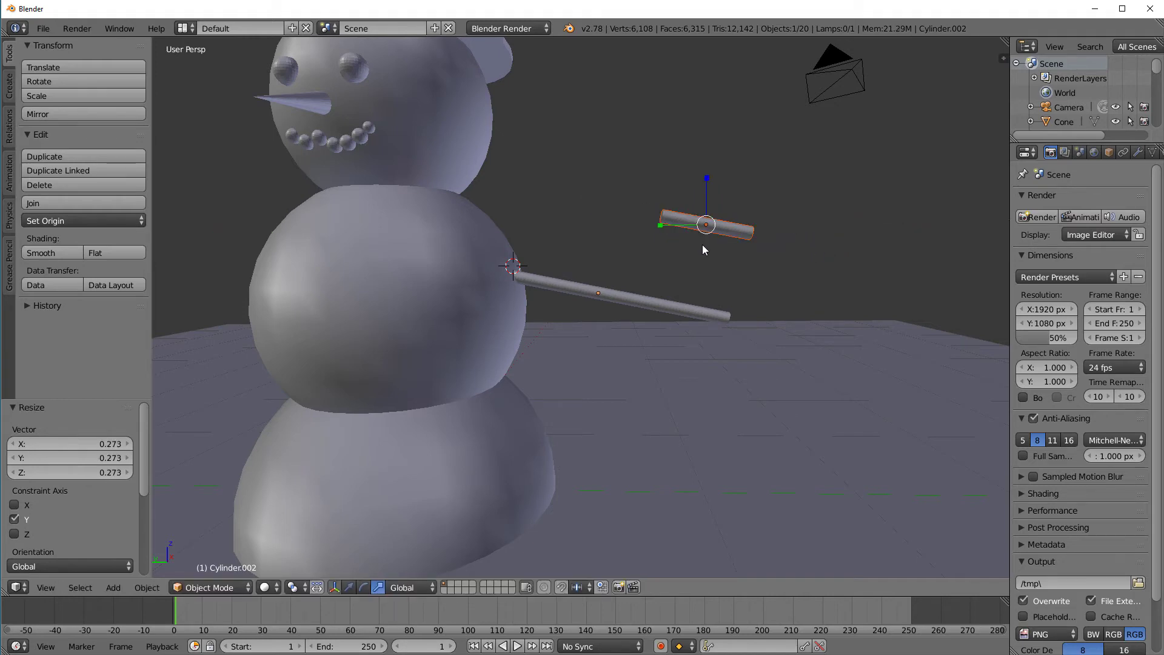
middle_drag(718, 238, 671, 250)
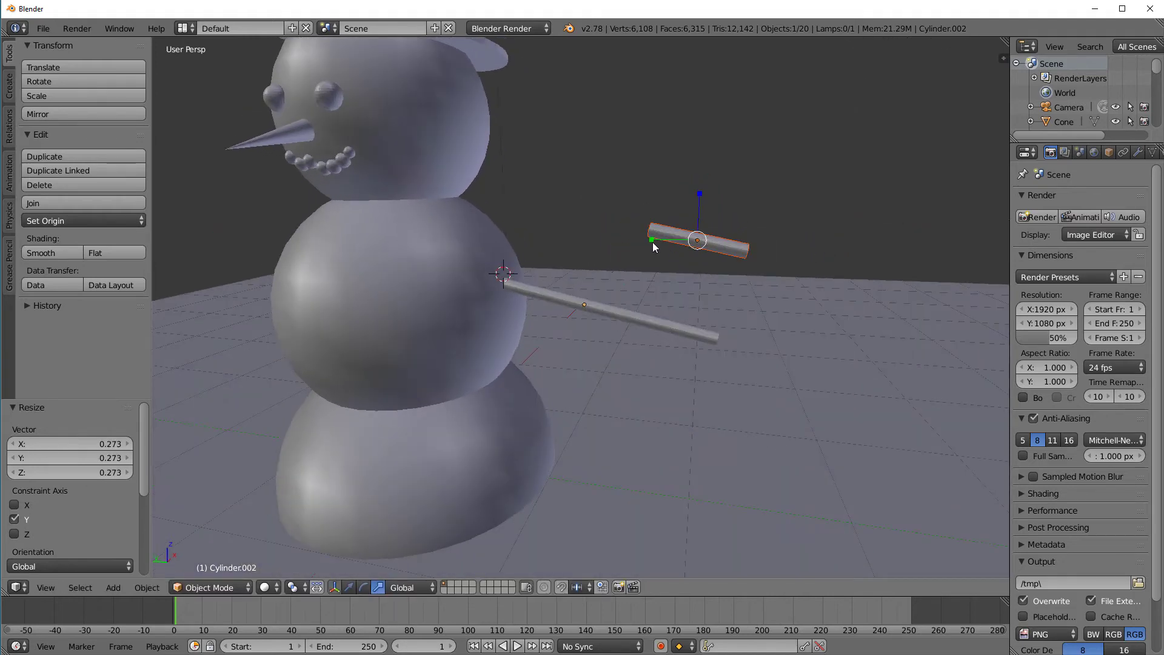
drag(653, 242, 657, 246)
middle_drag(657, 246, 640, 310)
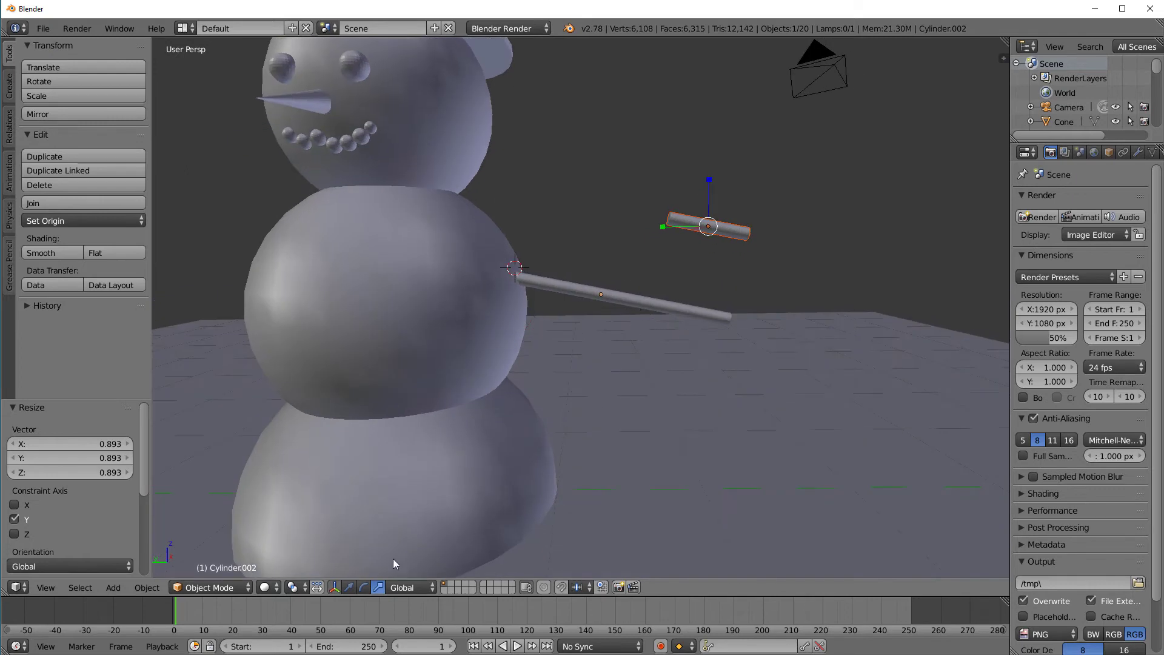
Step: Rotate the short cylinder around the X axis so it angles upward and outward, and move it onto the arm's outer part as a twig
click(364, 587)
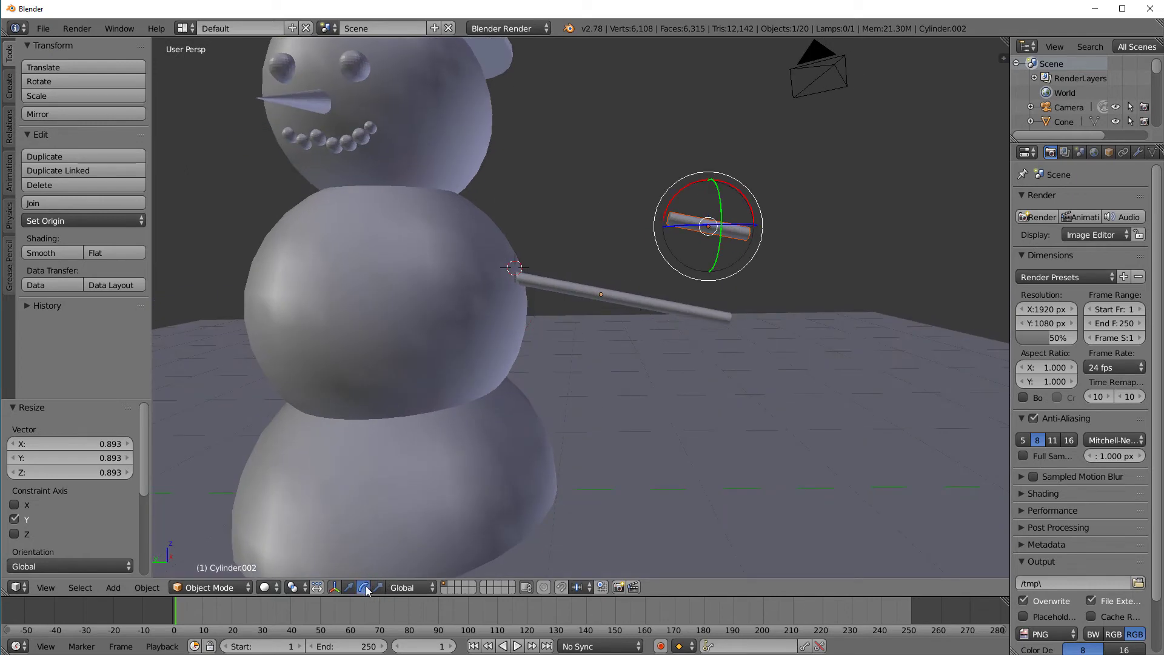
drag(694, 186, 678, 290)
click(348, 587)
scroll(456, 559, up, 1)
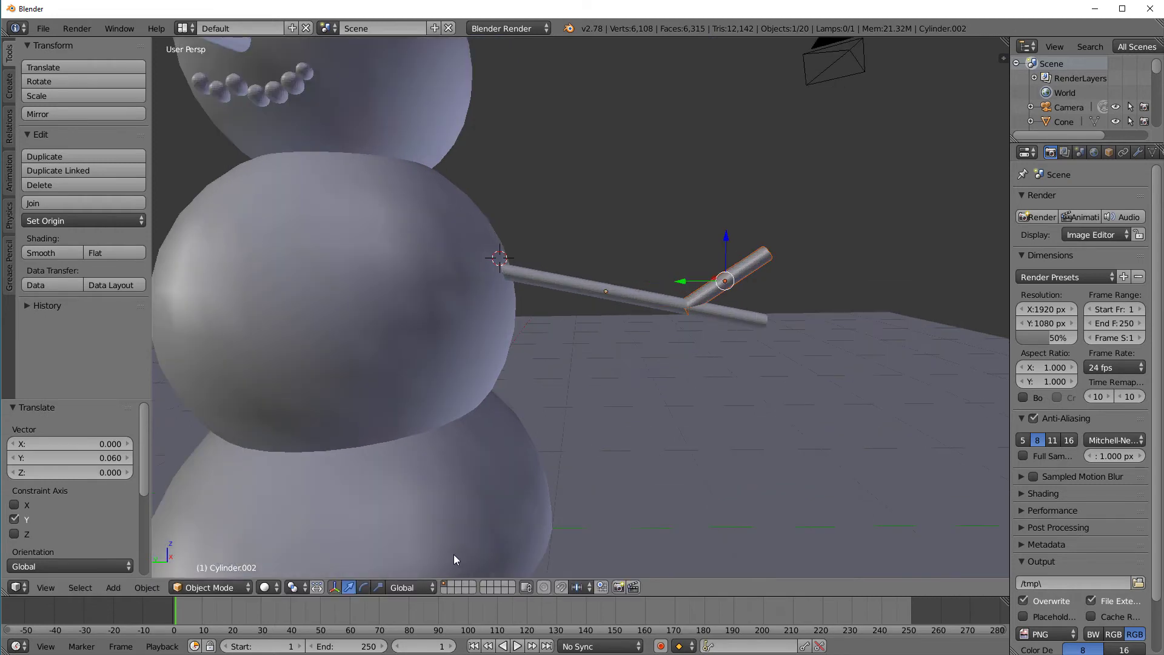
Step: Scale the upper twig uniformly to about 0.814 and move it about -0.018 along the Z axis onto the arm
click(378, 588)
drag(734, 287, 730, 286)
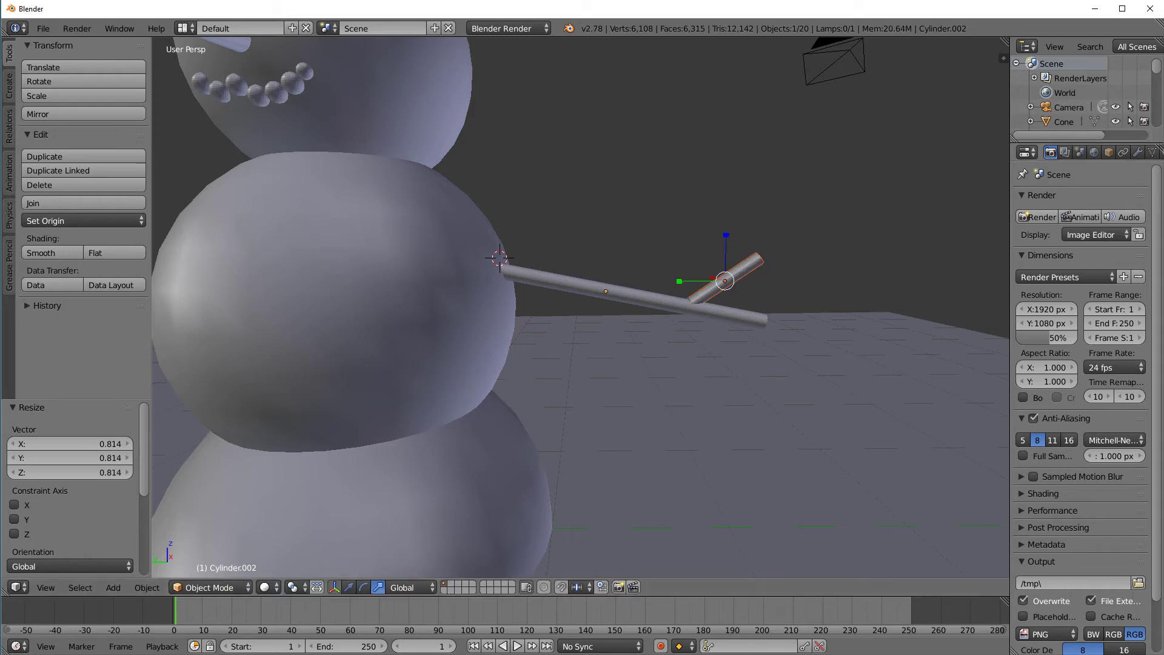
click(349, 587)
drag(729, 245, 727, 249)
mouse_move(795, 352)
middle_down()
mouse_move(766, 355)
mouse_move(782, 342)
middle_up()
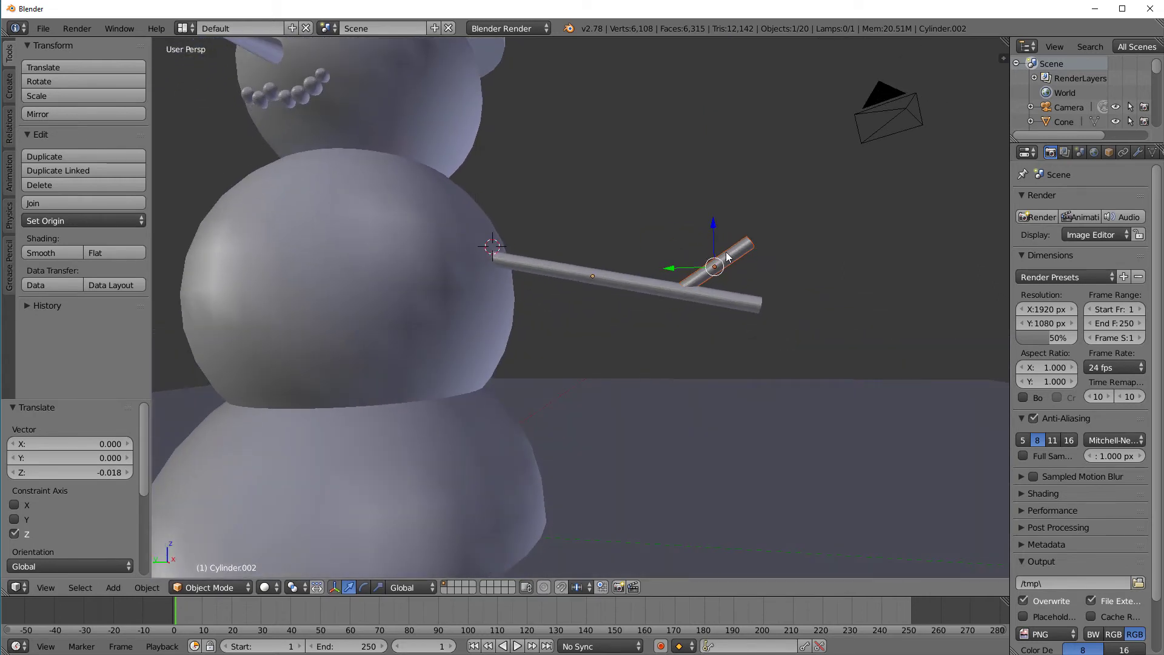
Step: Paste a copy of the twig and move it about -0.382 along the Z axis, below the arm
key(ctrl+v)
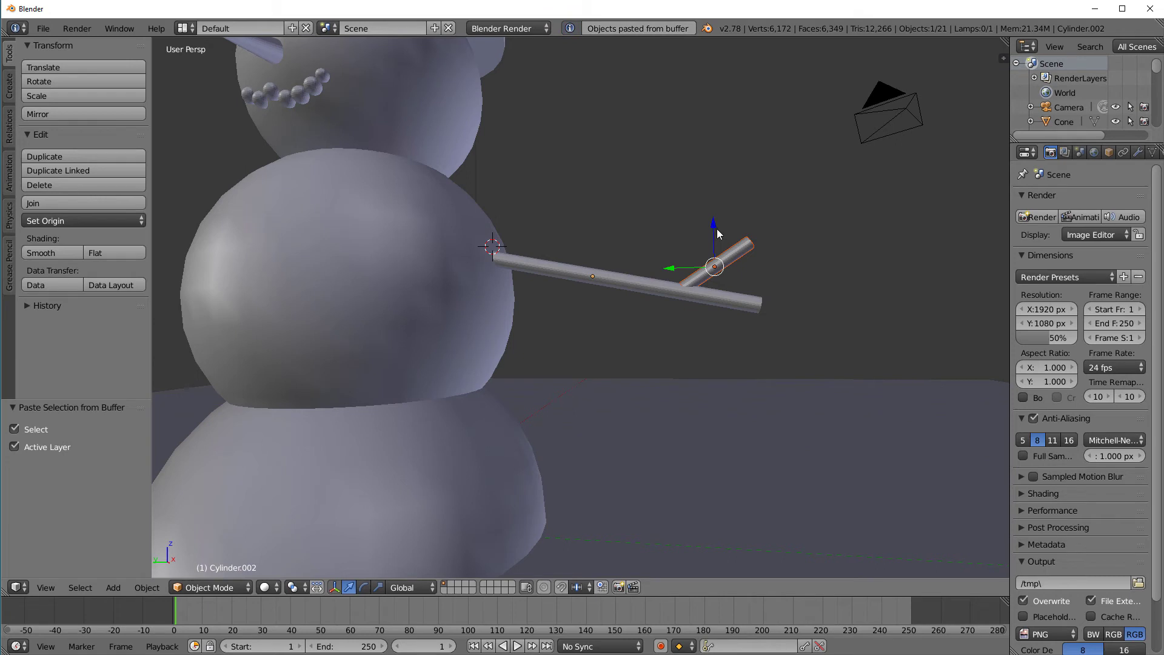
drag(717, 227, 687, 328)
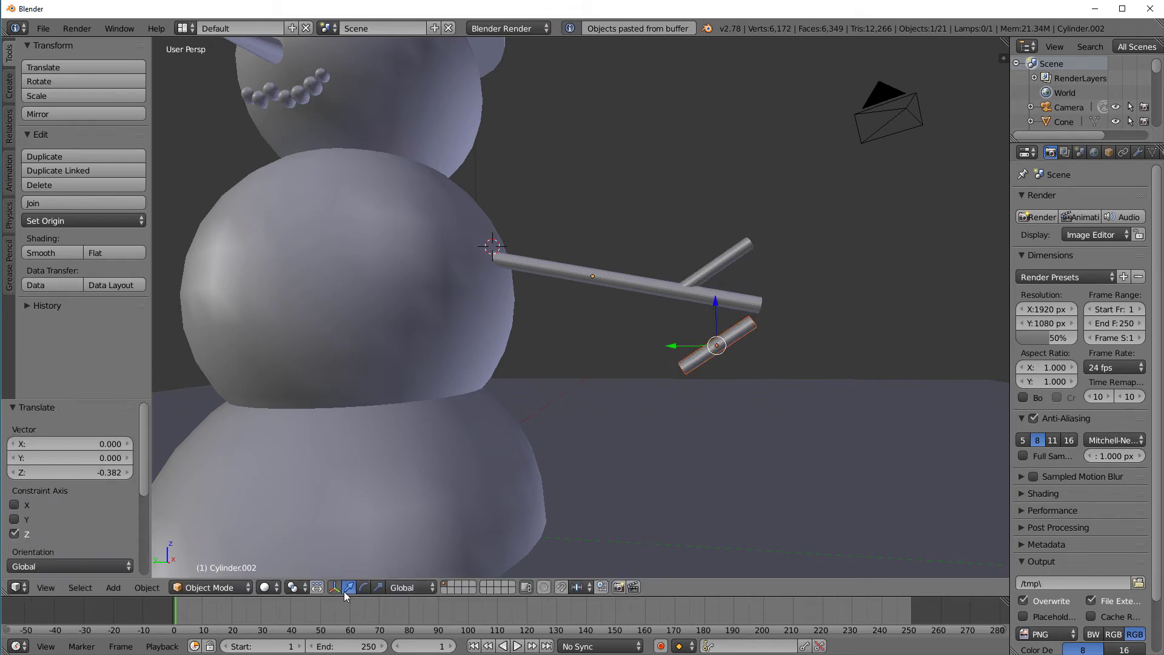
middle_drag(686, 328, 646, 445)
Step: Rotate the copied twig about 73.9° around the X axis so it angles downward and outward
click(364, 587)
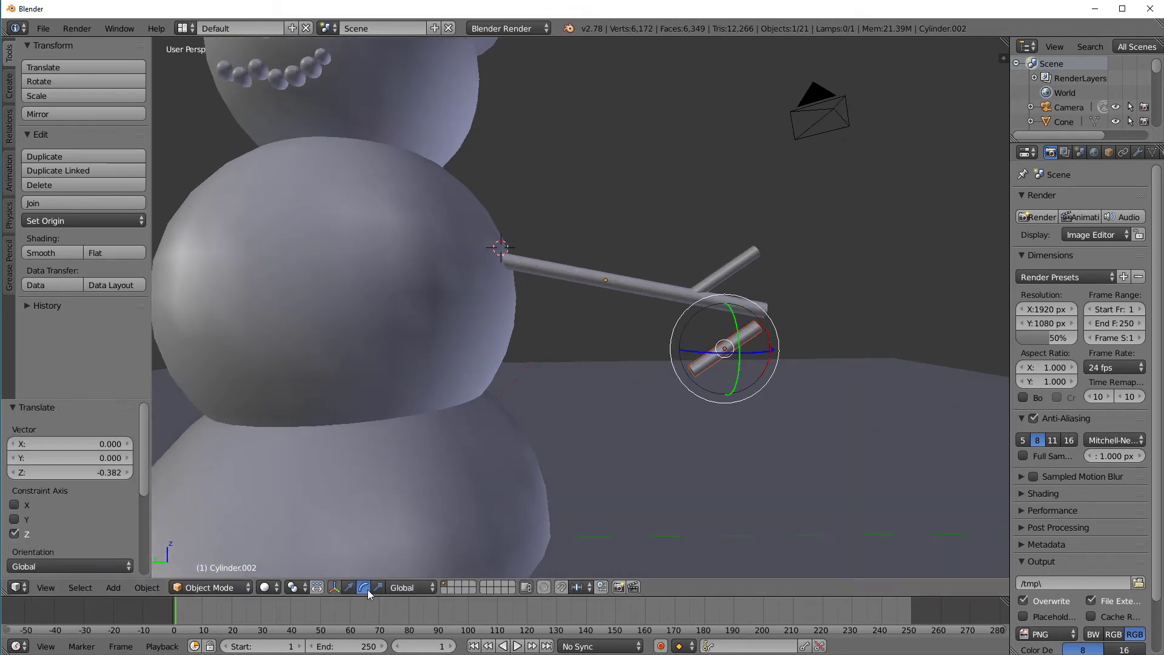
middle_drag(730, 413, 697, 431)
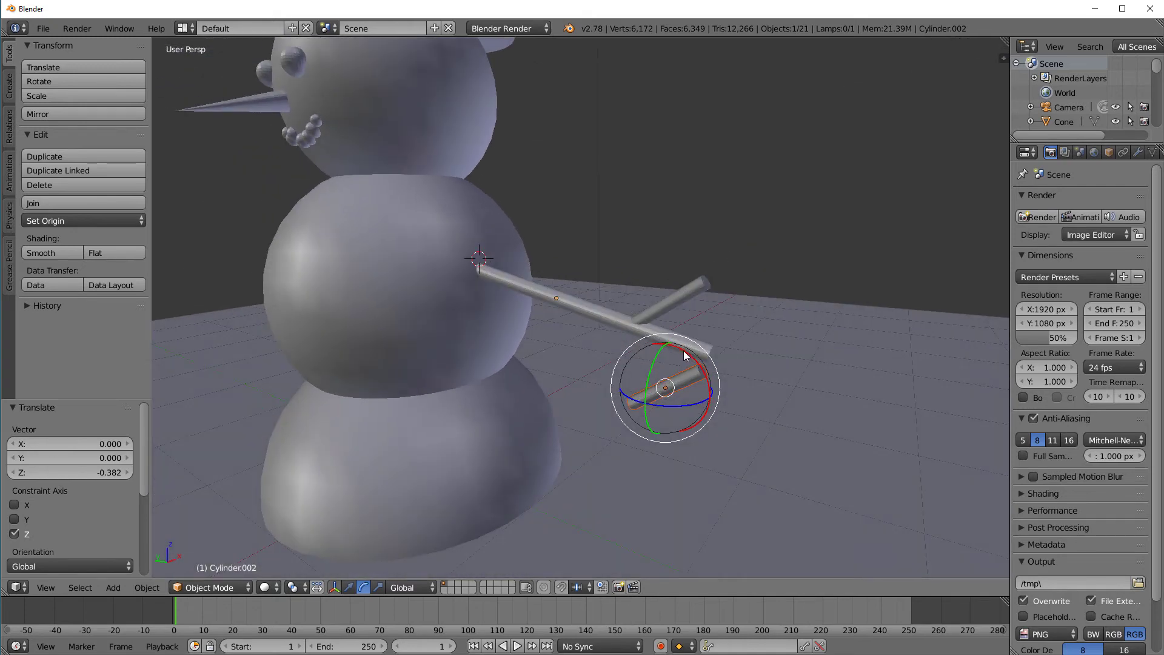
drag(683, 355, 694, 381)
right_click(693, 381)
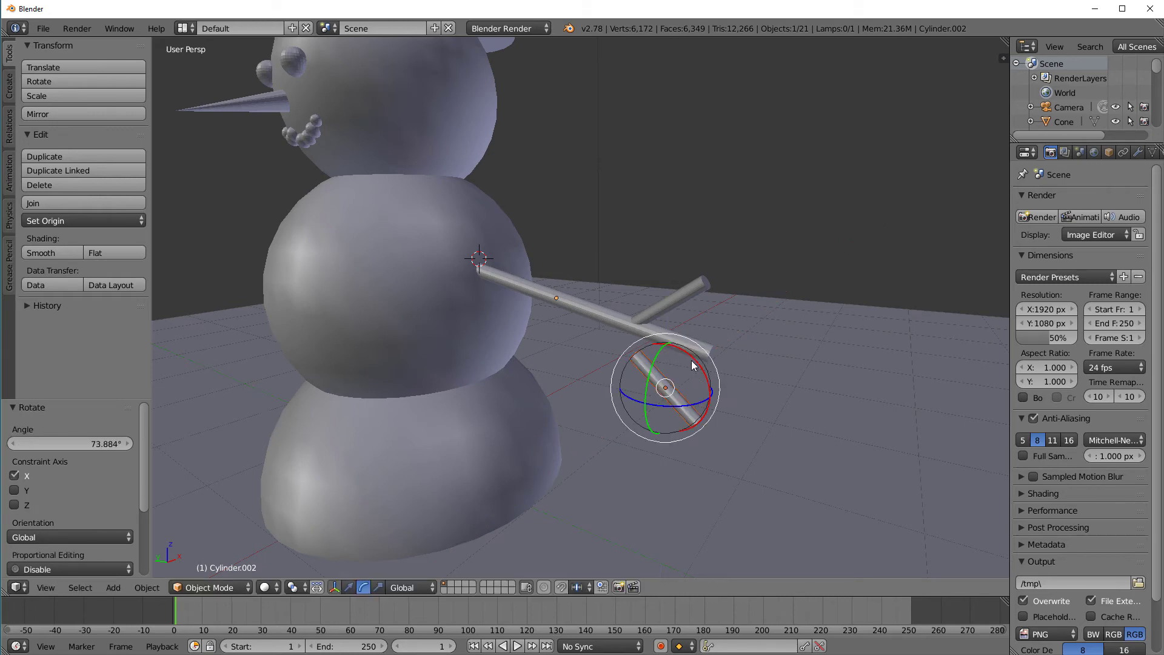
middle_drag(746, 406, 692, 363)
key(r)
key(x)
right_click(695, 366)
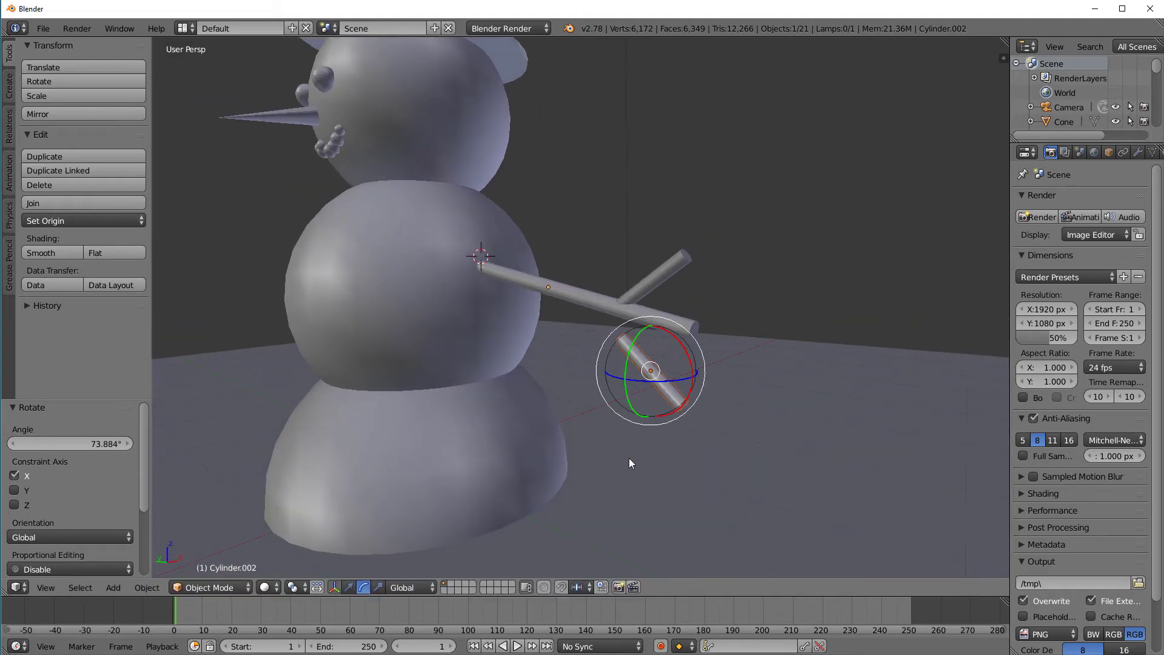
Step: Move the lower twig up and along the Y axis until its inner end meets the arm's underside
middle_drag(631, 462, 507, 517)
click(349, 587)
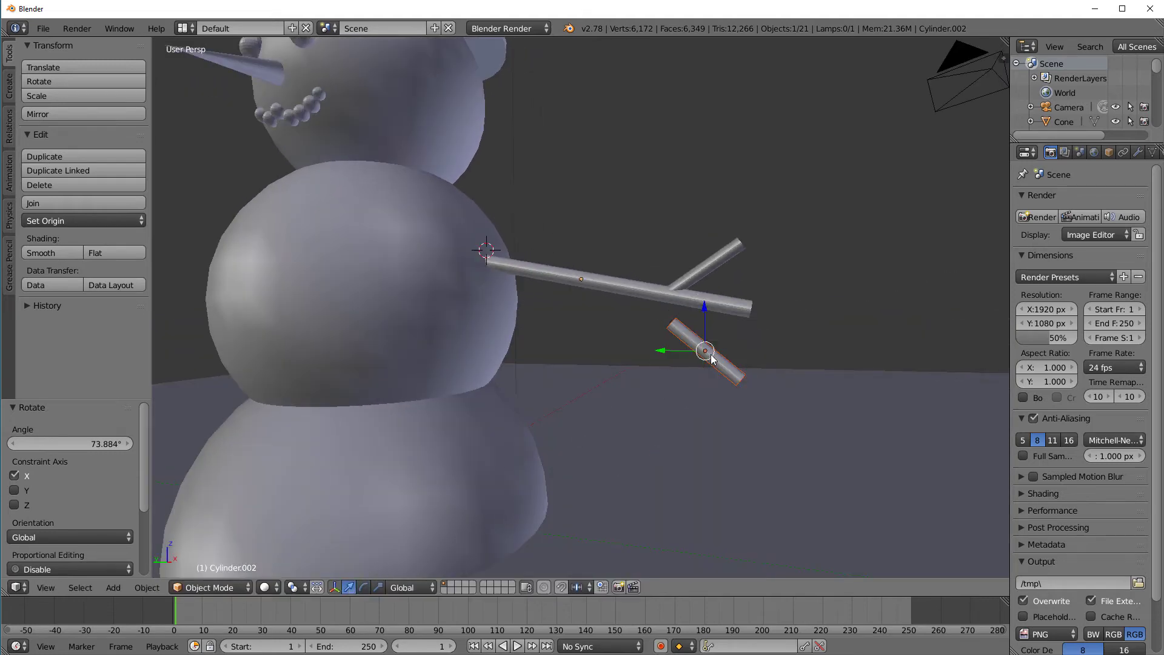
drag(685, 351, 663, 320)
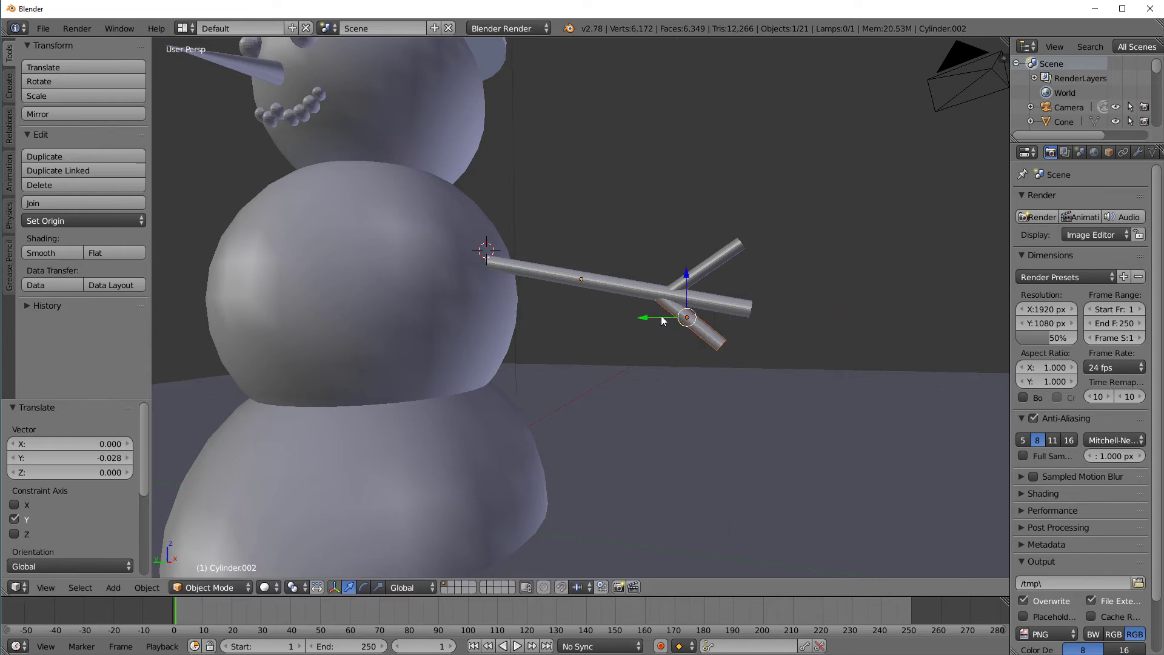
middle_drag(663, 320, 384, 576)
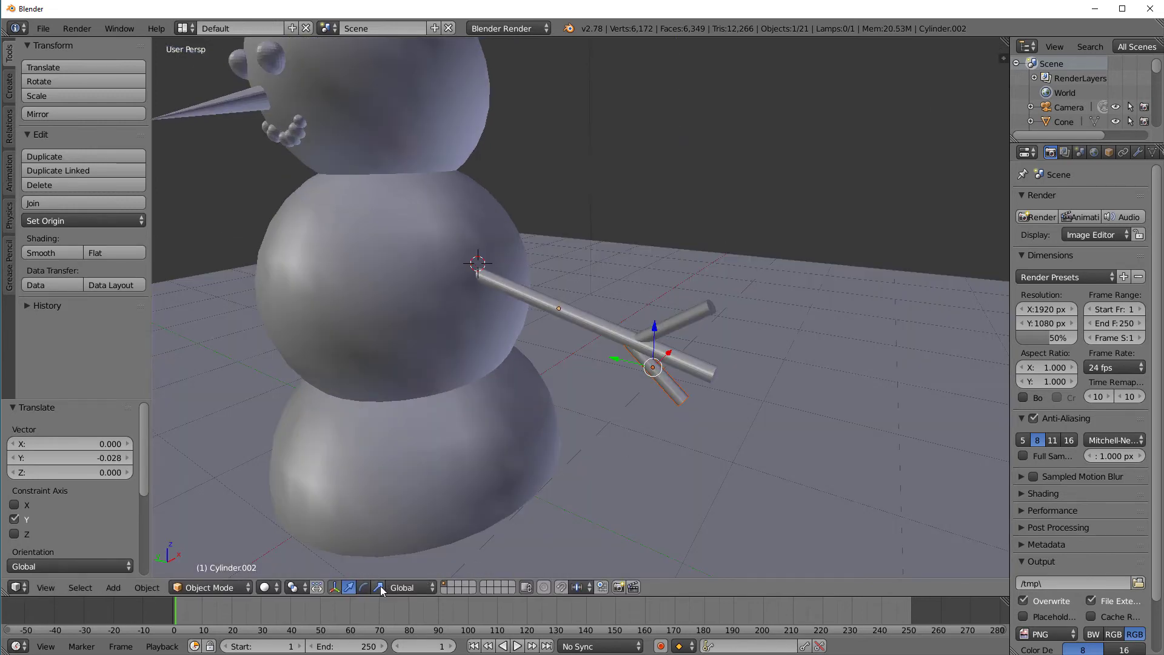
Step: Resize the lower twig uniformly so it is slightly shorter than the upper one, with a last scaling of about 1.380
click(379, 586)
scroll(697, 441, up, 4)
drag(745, 447, 744, 442)
right_click(741, 437)
middle_drag(673, 510, 723, 479)
scroll(719, 480, down, 2)
scroll(714, 481, down, 8)
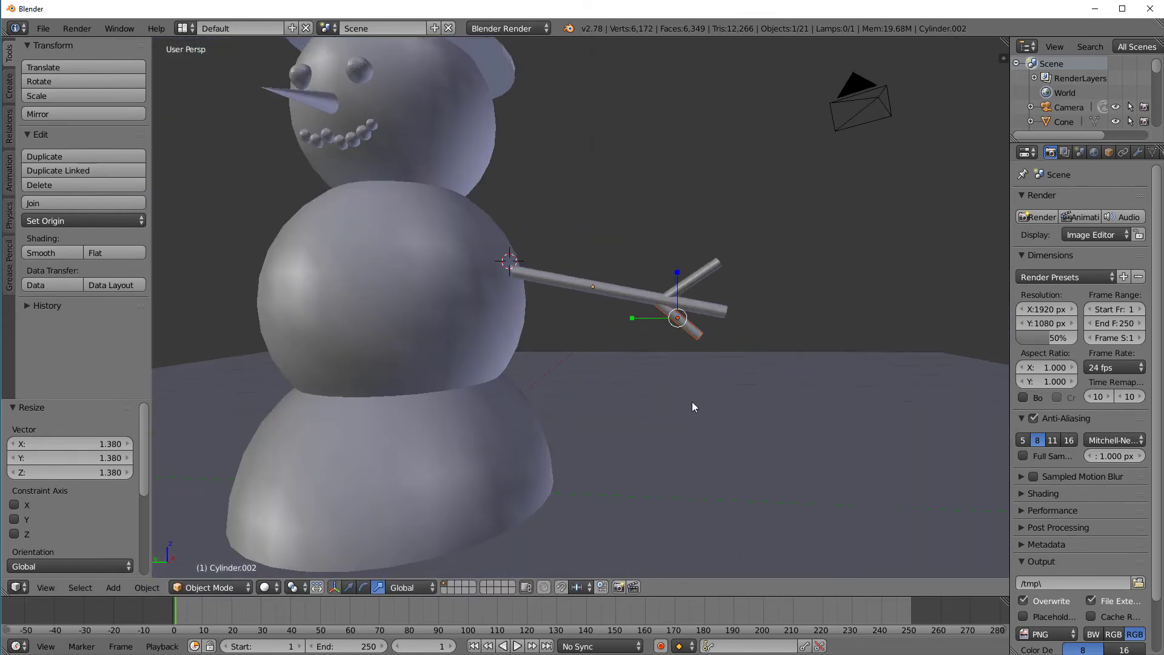
Step: Select the arm cylinder together with both twigs and copy them
click(348, 587)
scroll(637, 249, down, 2)
middle_drag(662, 227, 715, 252)
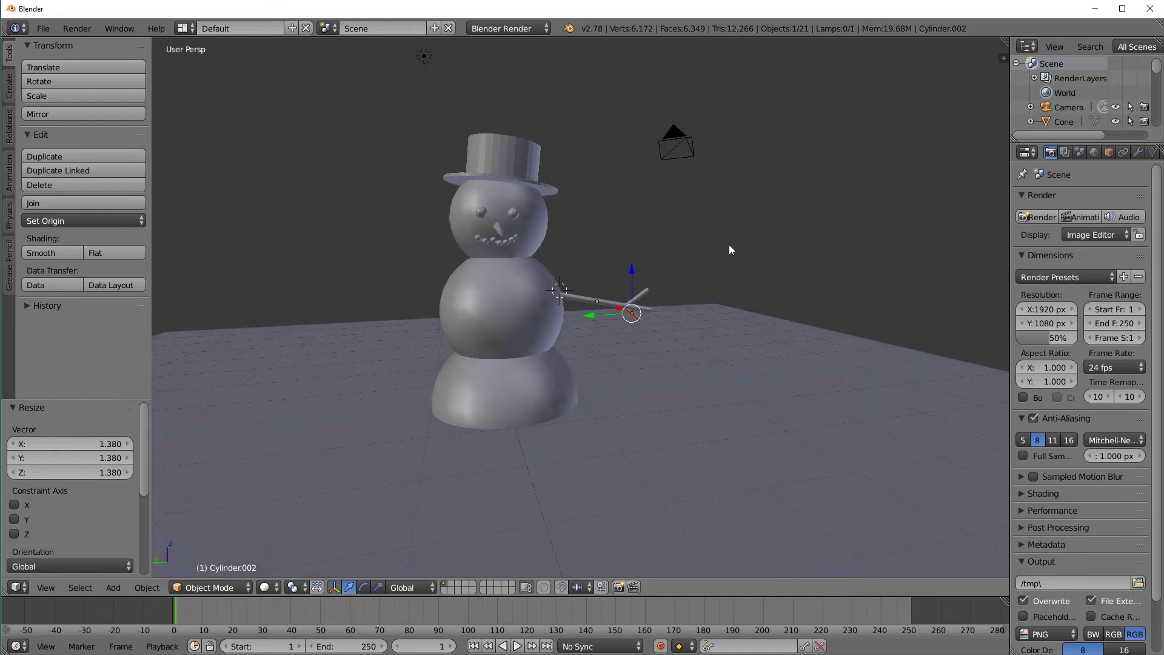
key(a)
mouse_move(860, 243)
middle_down()
mouse_move(850, 222)
mouse_move(857, 237)
middle_up()
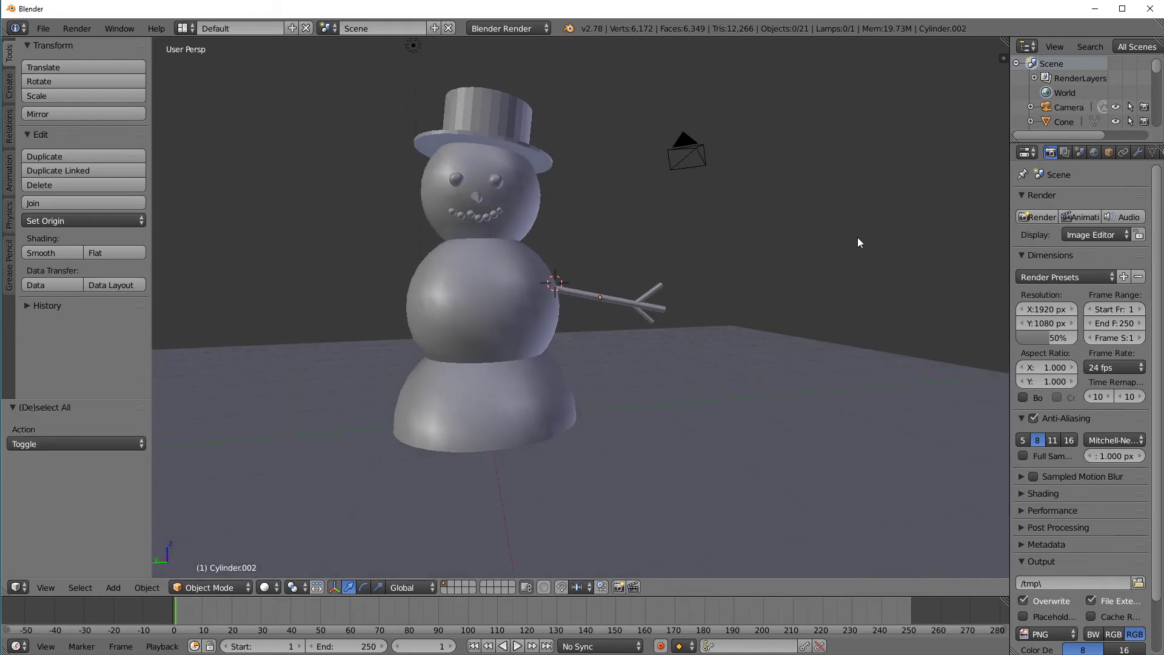
scroll(645, 308, up, 5)
right_click(687, 304)
shift+right_click(736, 274)
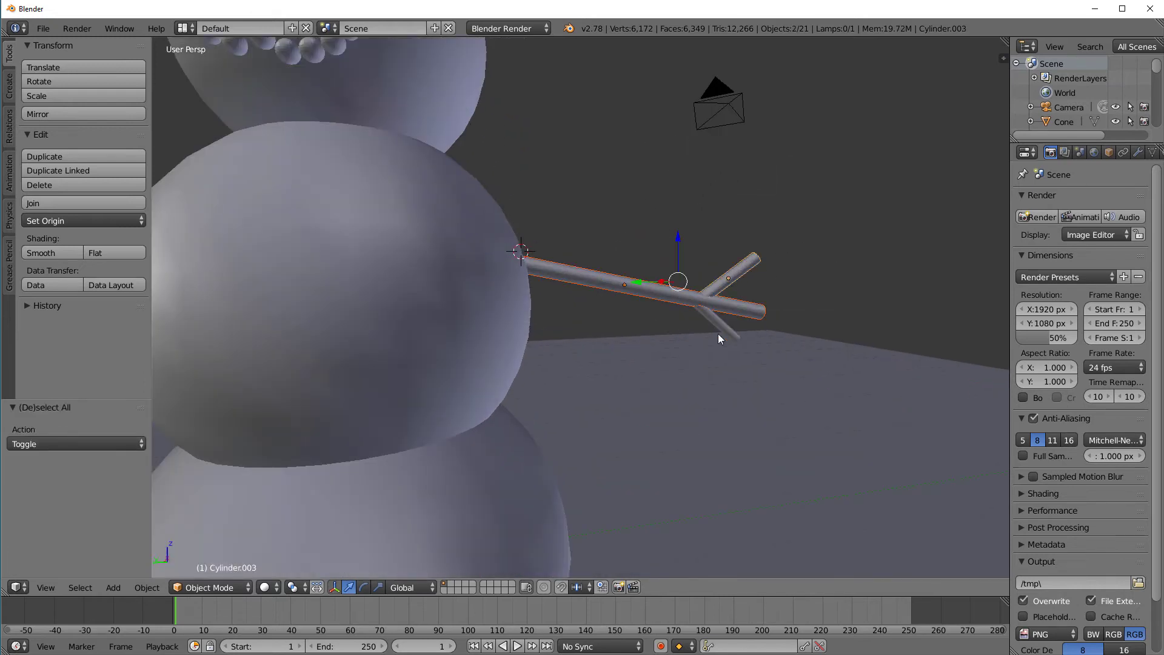
shift+right_click(720, 331)
scroll(783, 305, down, 5)
middle_drag(743, 308, 599, 327)
scroll(599, 327, up, 3)
right_click(587, 297)
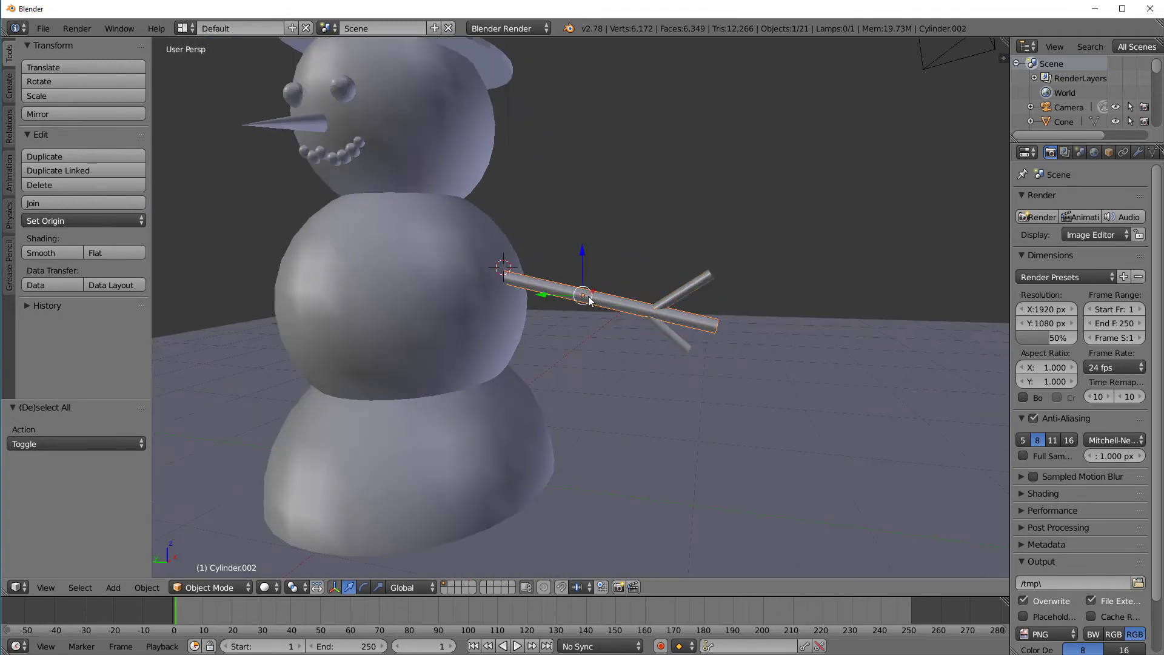
shift+right_click(680, 287)
shift+right_click(675, 334)
scroll(672, 321, down, 5)
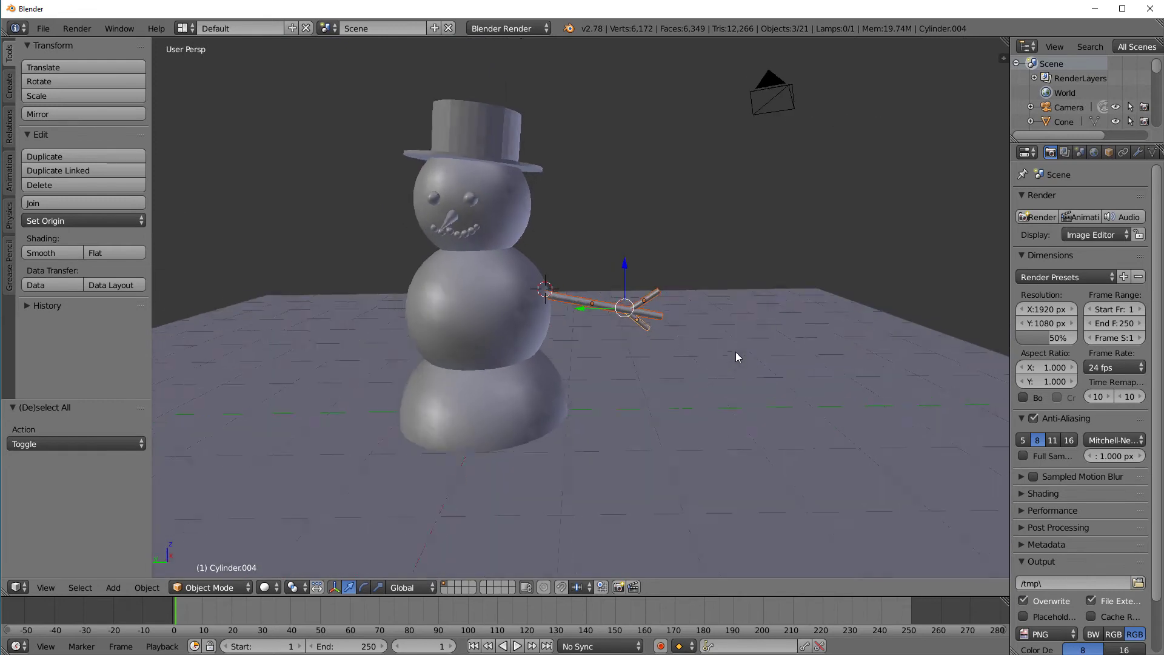
key(ctrl+c)
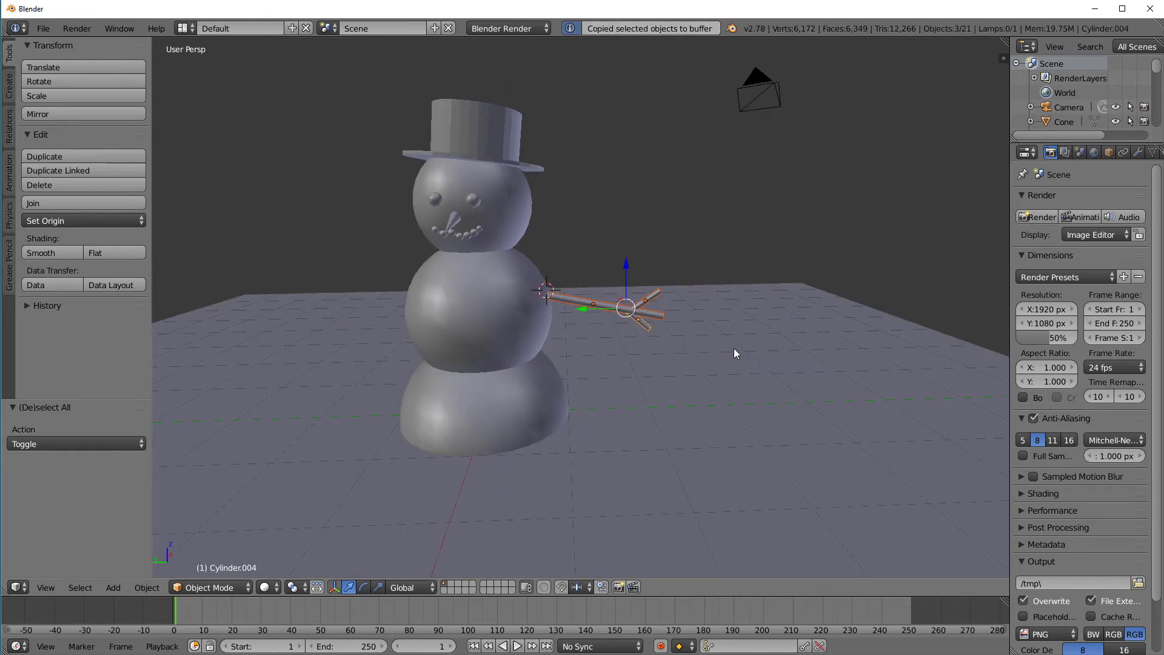
Step: Paste the copied arm and move it about 1.579 along the Z axis and 2.304 along the Y axis
key(ctrl+v)
key(g)
key(z)
click(648, 132)
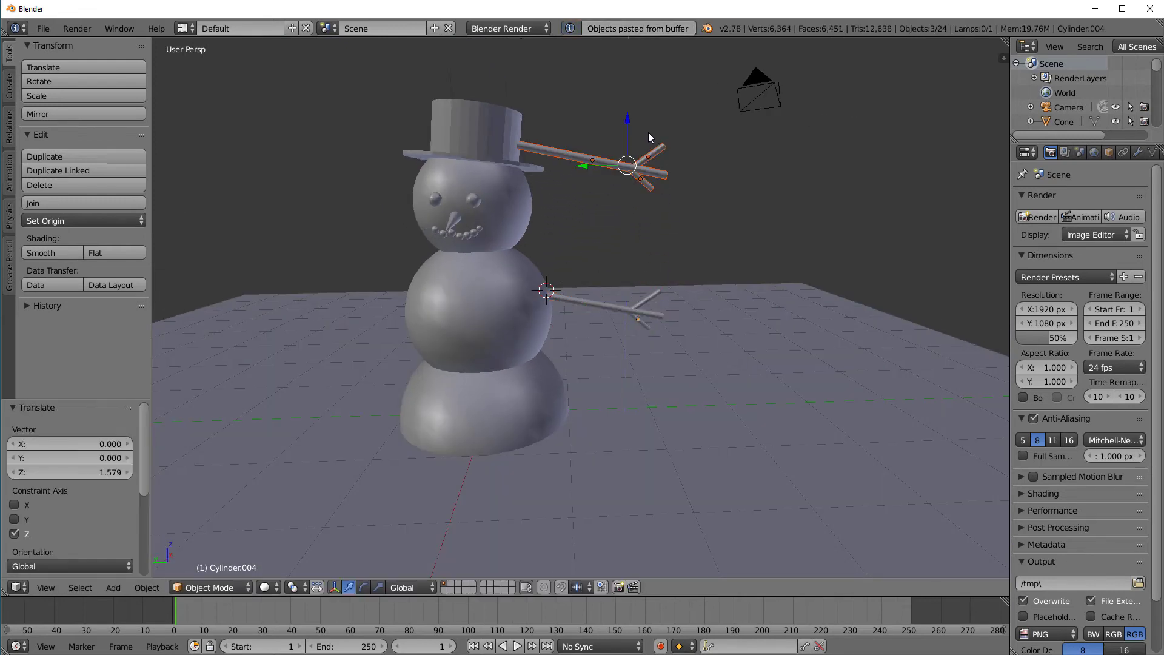
key(g)
key(y)
click(387, 170)
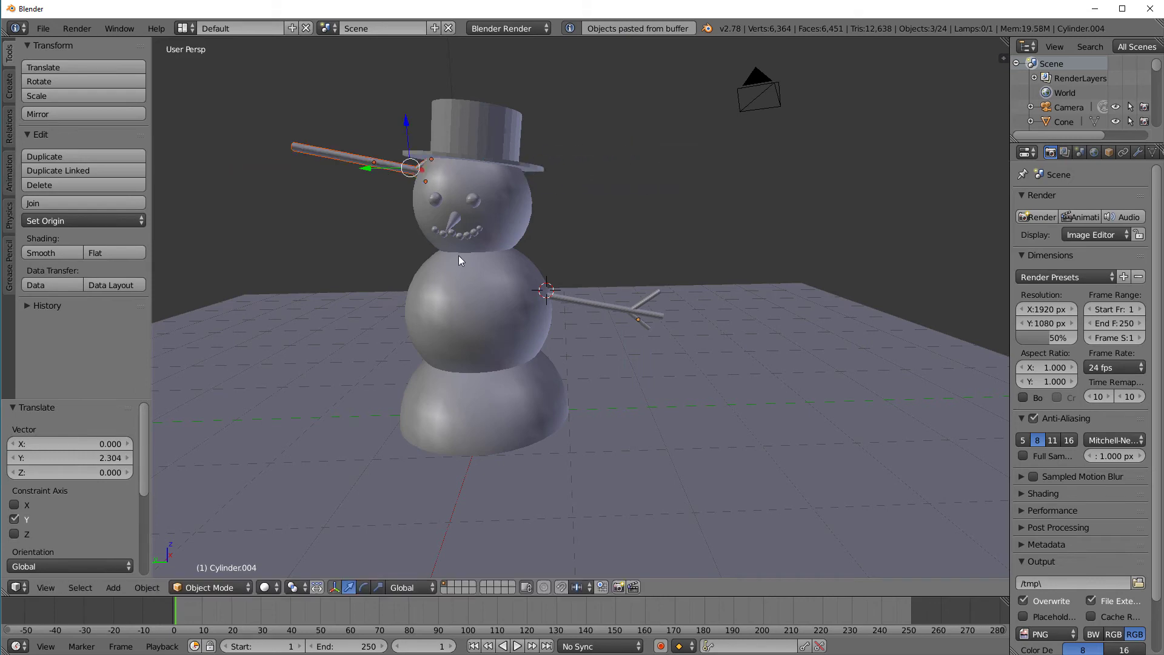
Step: Rotate the pasted arm about -198.8° around the X axis so its twigs point away from the snowman
middle_drag(476, 322, 564, 306)
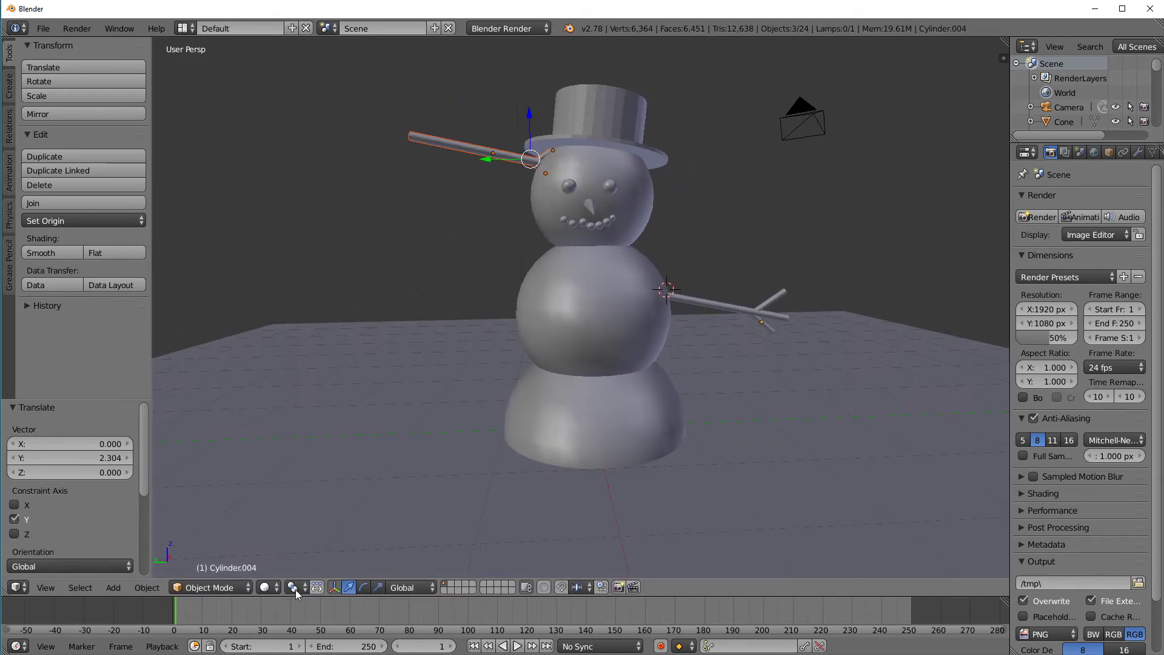
click(350, 586)
drag(563, 128, 502, 246)
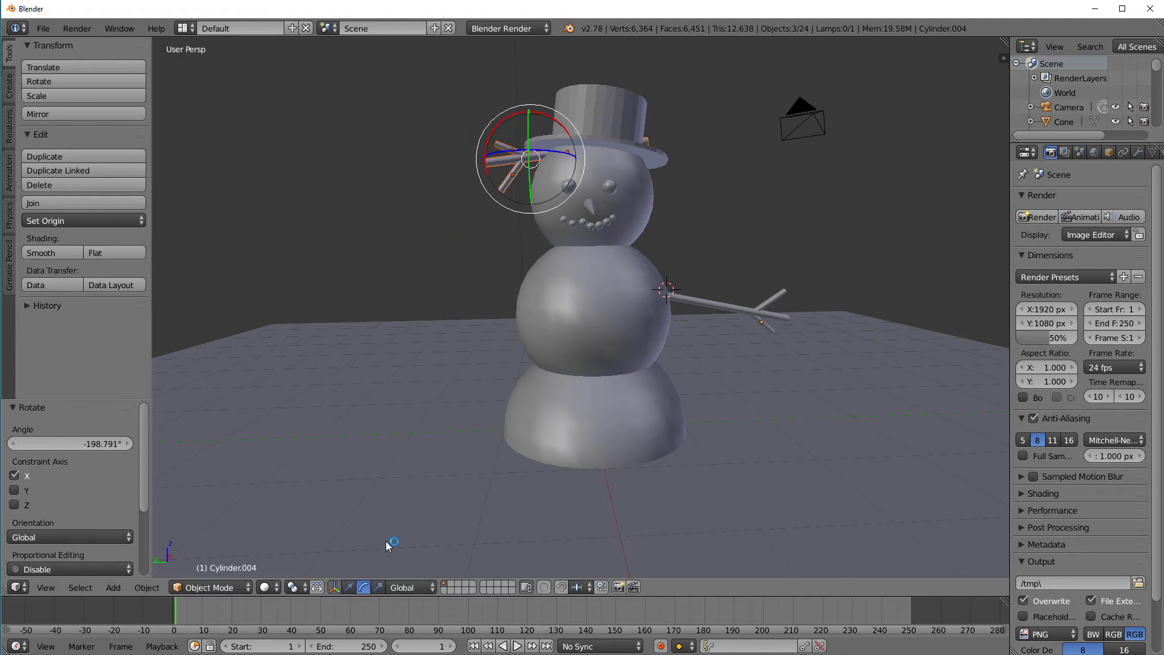
Step: Move the pasted arm about 0.787 along Y and -1.465 along Z, and adjust it until it joins the middle sphere opposite the first arm
click(349, 586)
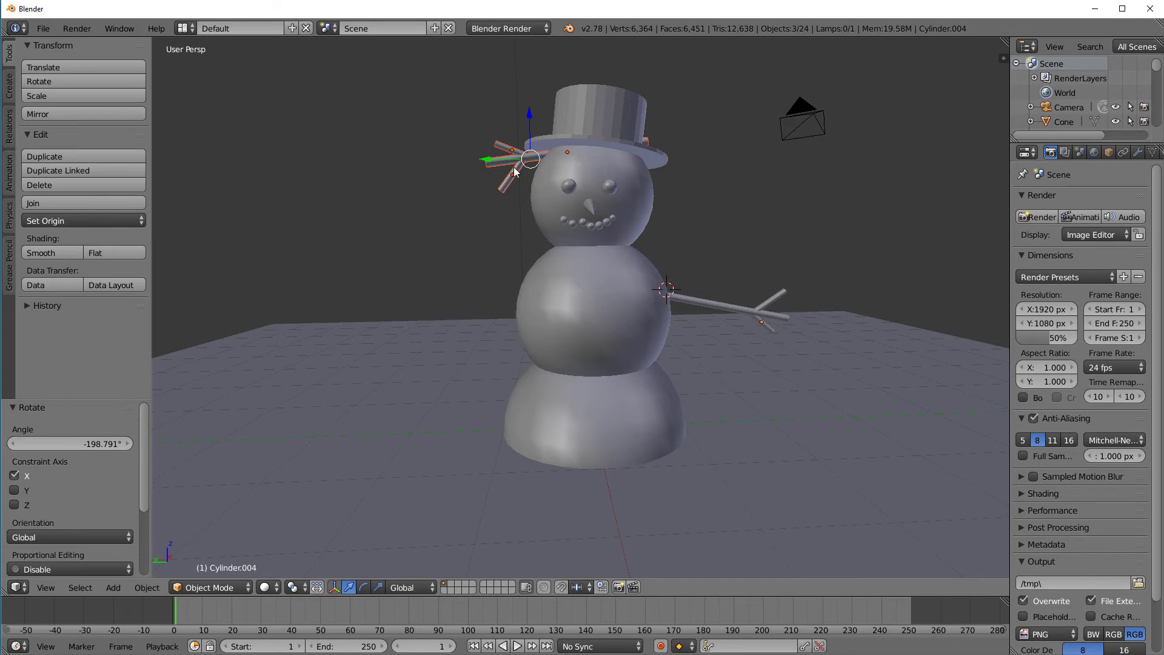
middle_drag(515, 172, 524, 182)
drag(528, 185, 497, 205)
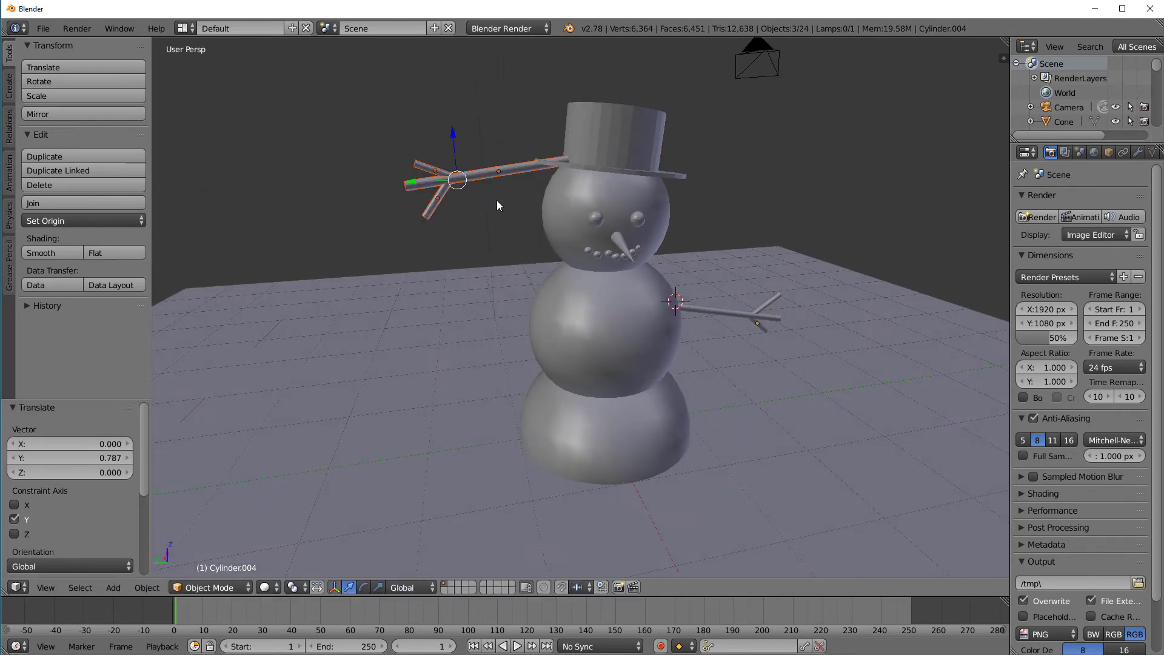
middle_drag(497, 205, 451, 121)
drag(450, 134, 438, 275)
middle_drag(460, 332, 527, 287)
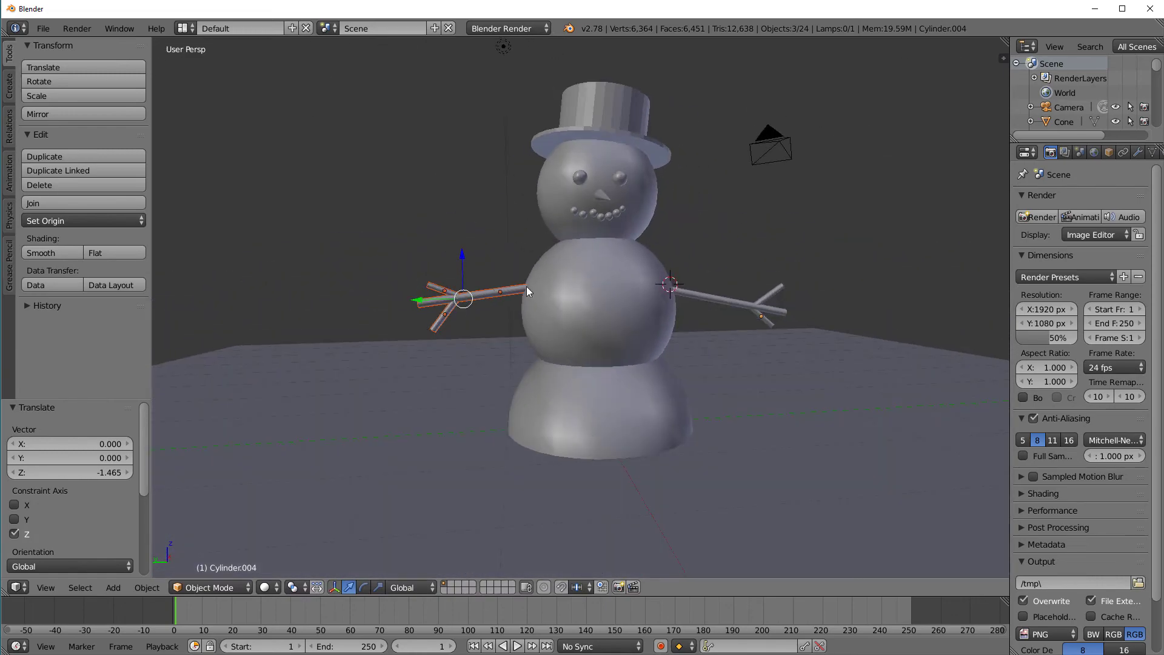
key(g)
key(y)
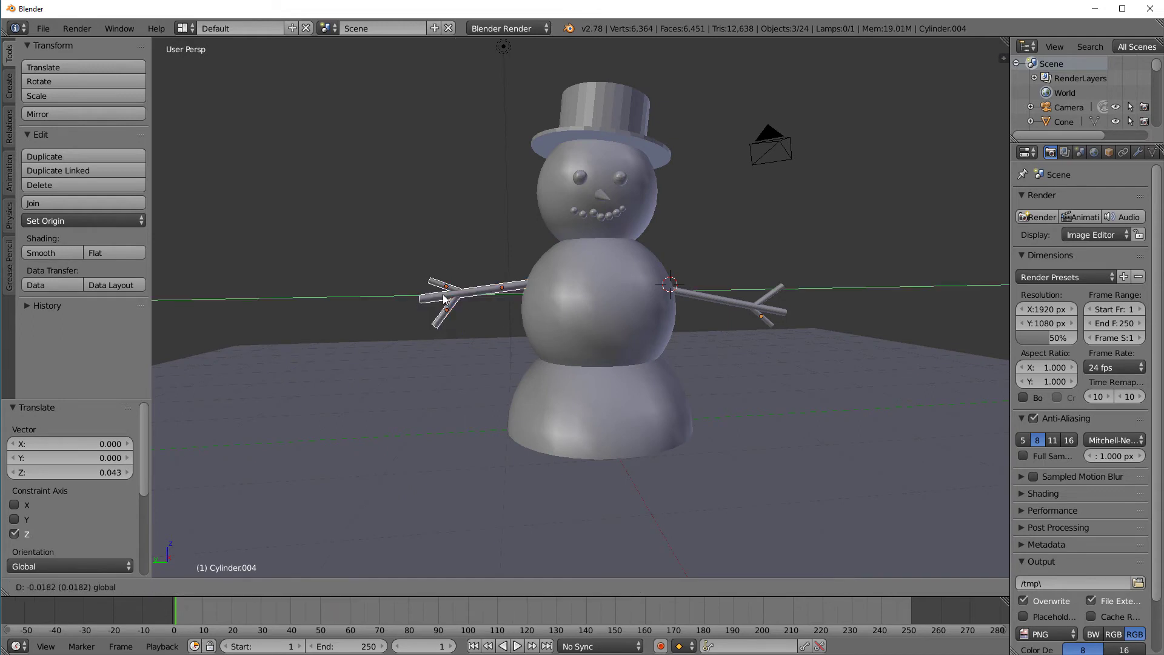
click(780, 335)
Step: Move the original arm with its twigs about 0.248 along the Y axis into the middle sphere and raise it along the Z axis
right_click(744, 302)
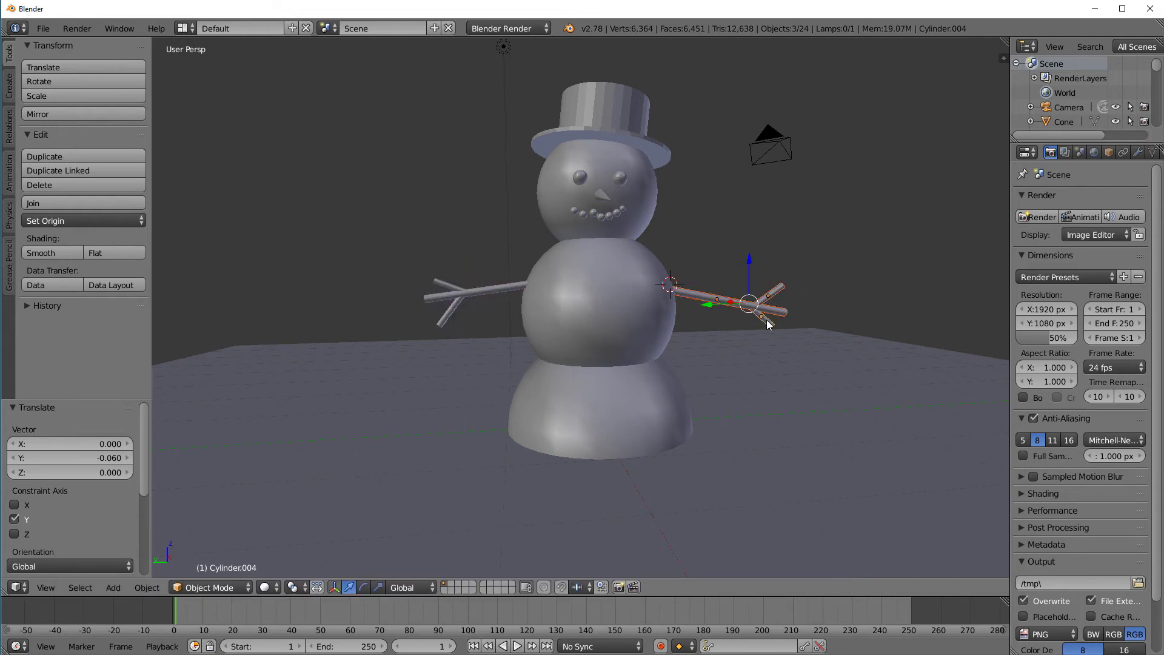
key(g)
key(y)
click(713, 302)
key(g)
key(z)
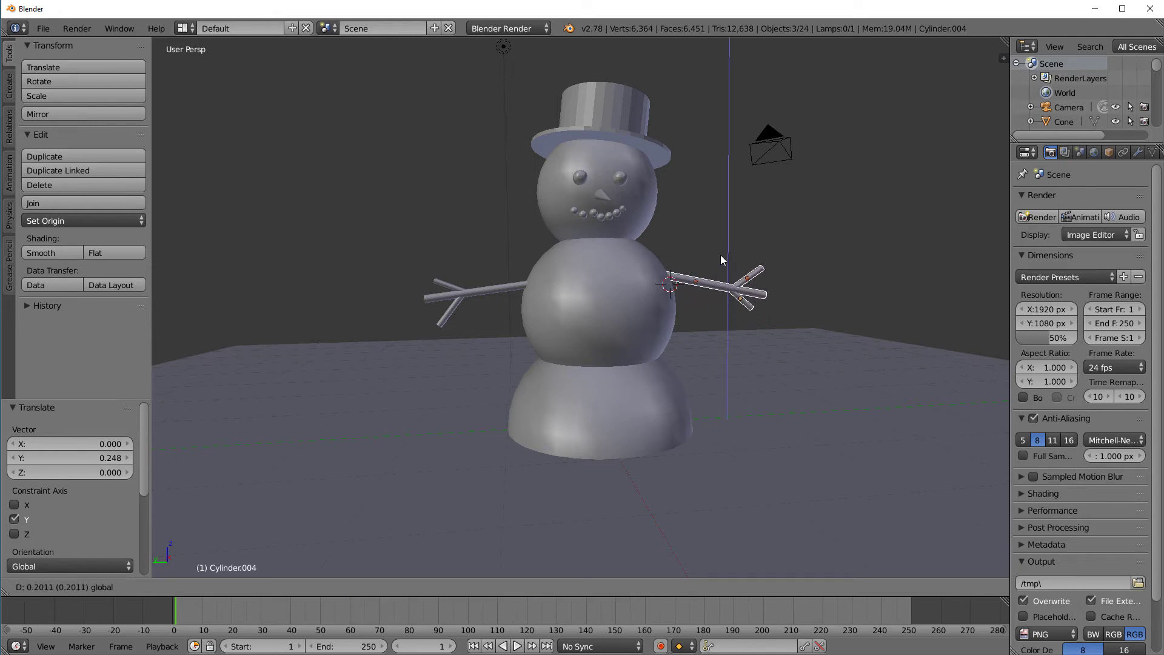
click(721, 255)
Step: Deselect everything and examine the complete snowman with both arms from several angles and distances
key(a)
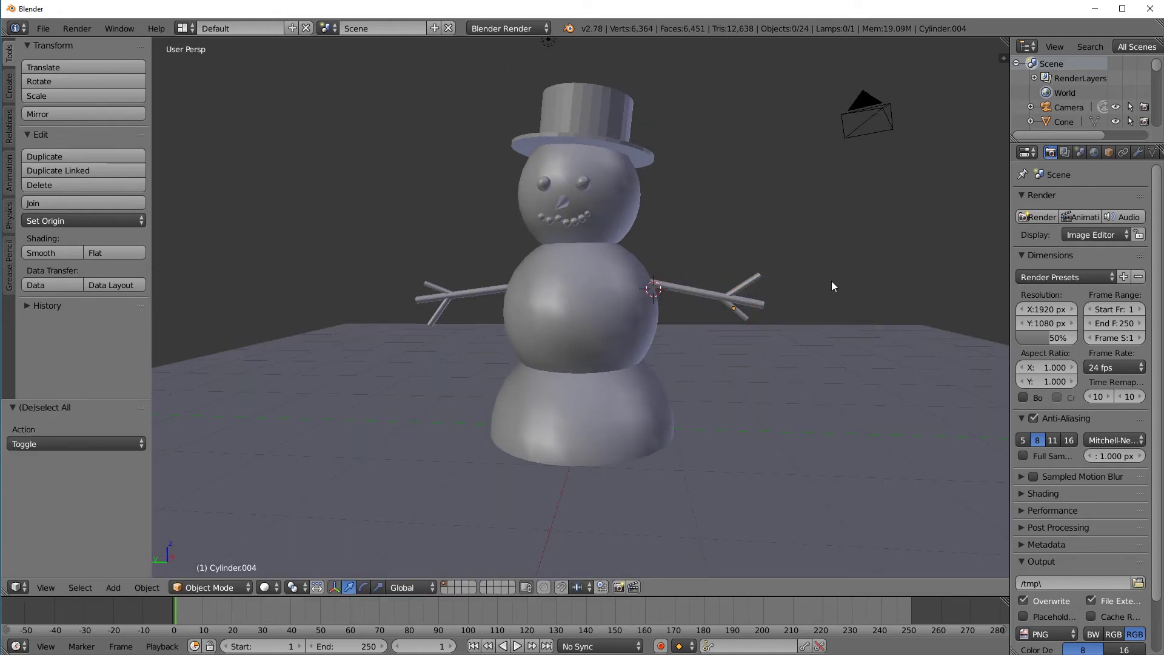
scroll(832, 286, down, 3)
middle_drag(762, 304, 878, 328)
scroll(857, 296, up, 2)
scroll(863, 291, down, 3)
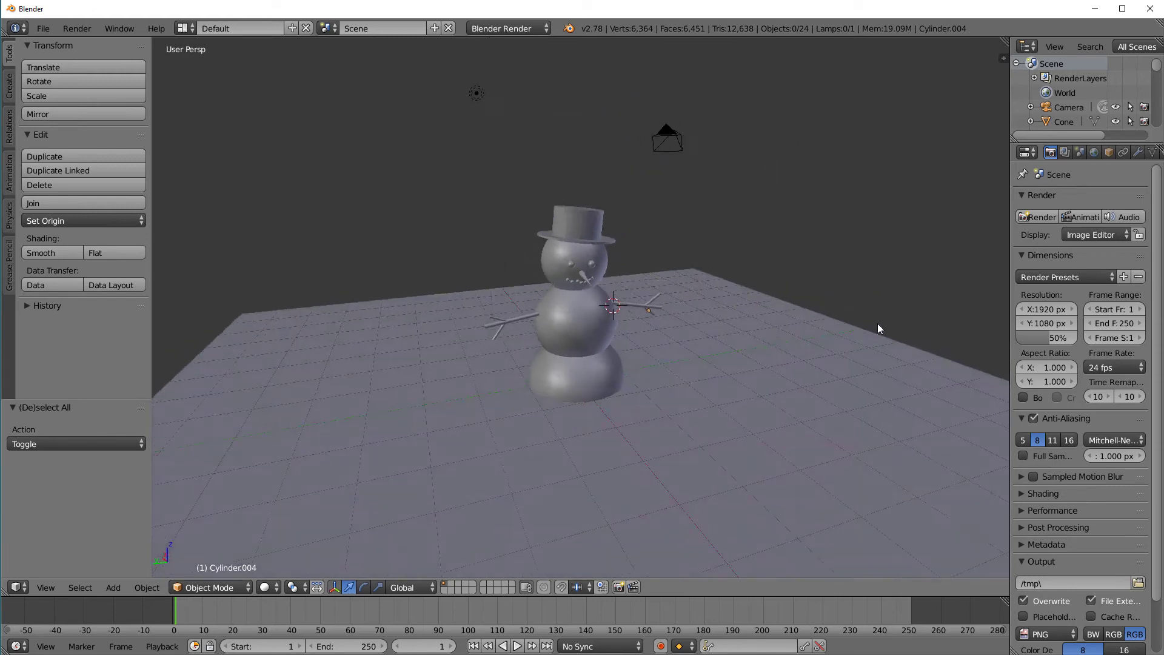
scroll(873, 322, up, 3)
middle_drag(816, 304, 829, 325)
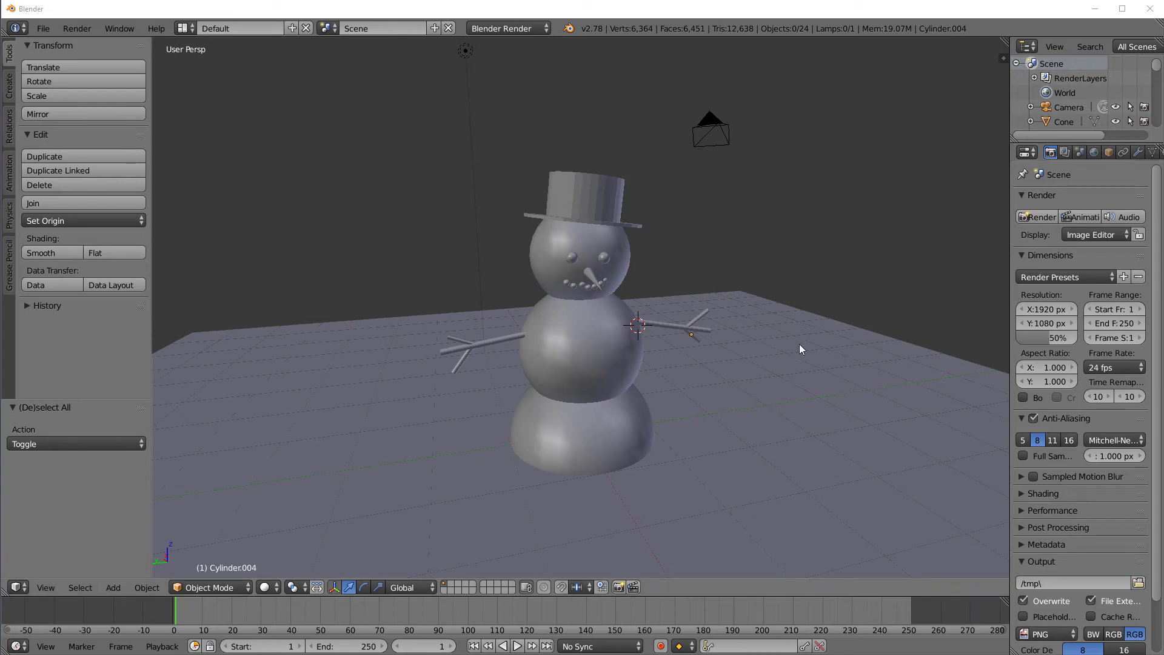
middle_drag(795, 357, 753, 364)
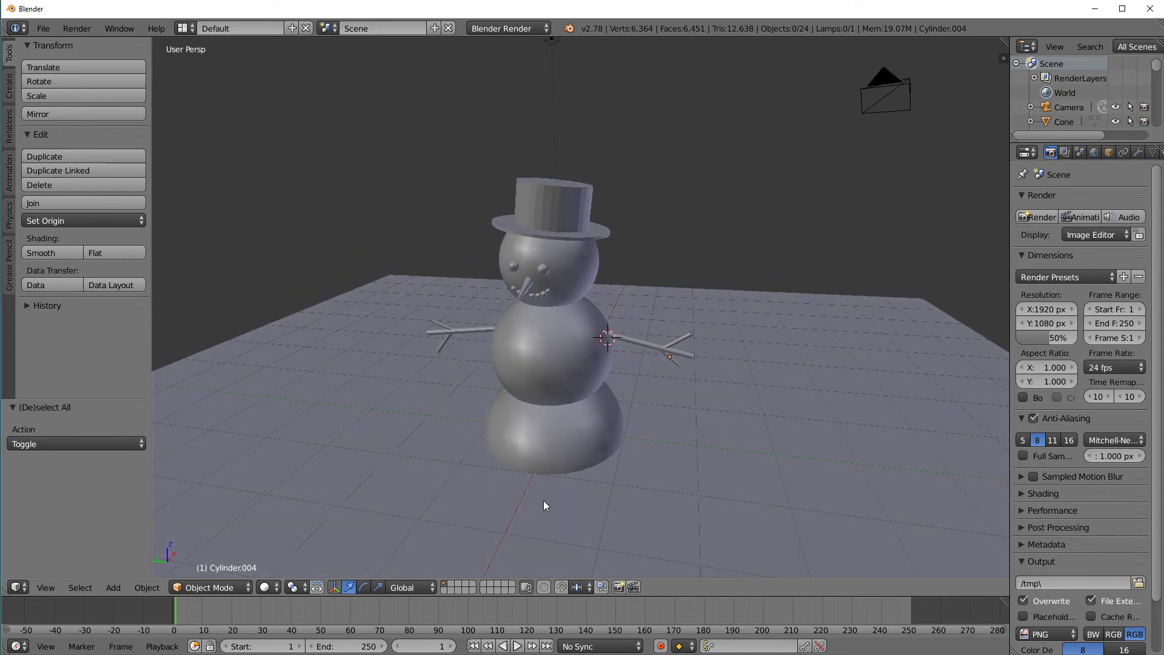
right_click(534, 212)
click(365, 588)
click(379, 588)
click(349, 588)
Step: Create a new material named Branco on the snowman's bottom sphere
drag(1009, 245, 958, 243)
middle_drag(537, 379, 524, 402)
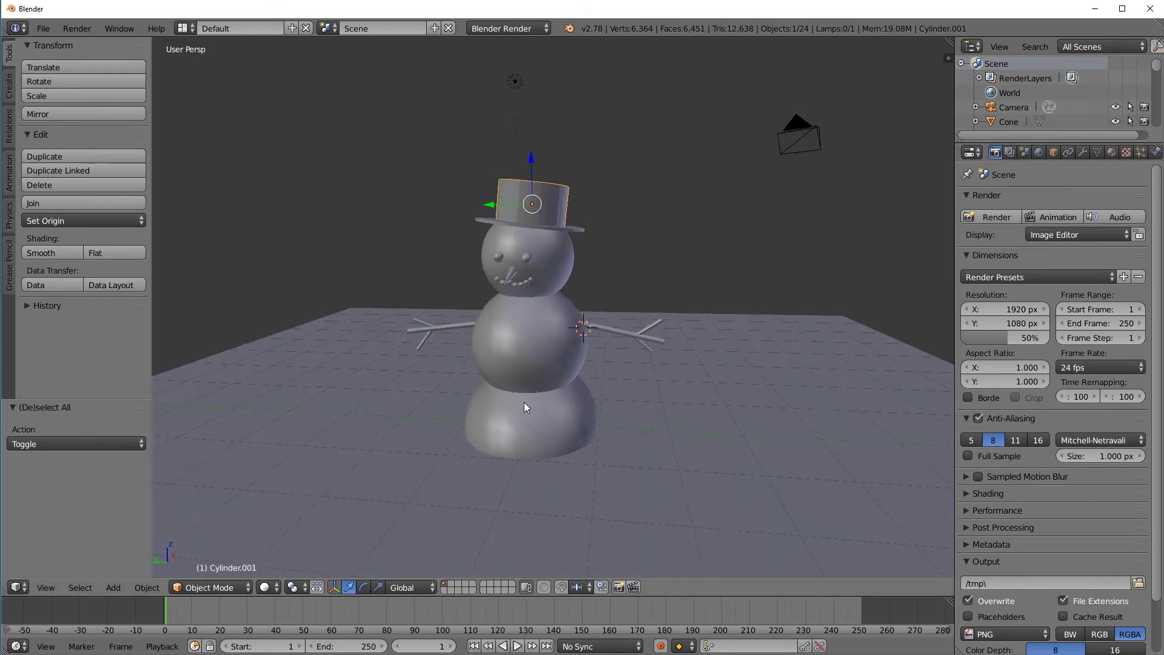
right_click(519, 426)
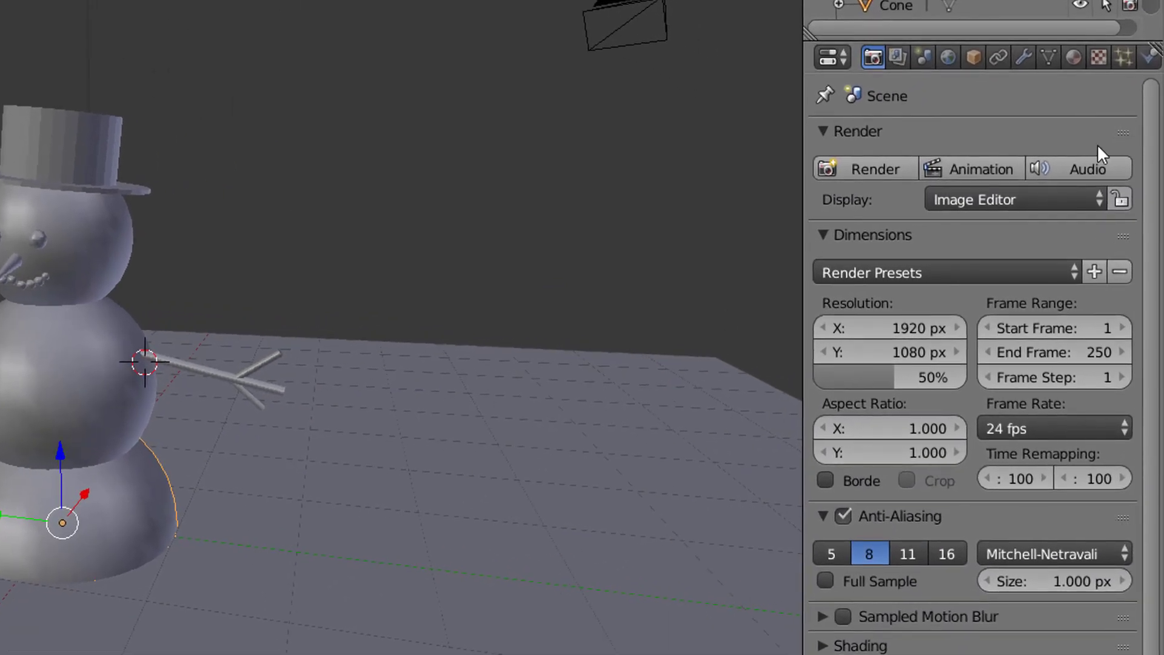
click(1074, 58)
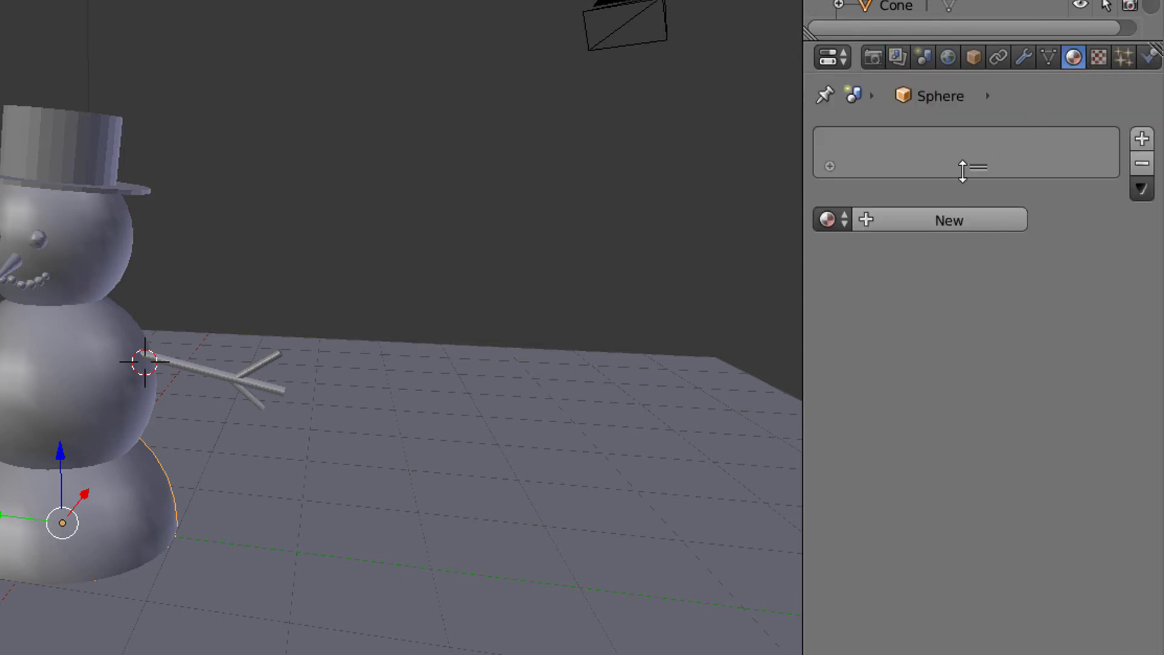
drag(972, 167, 971, 193)
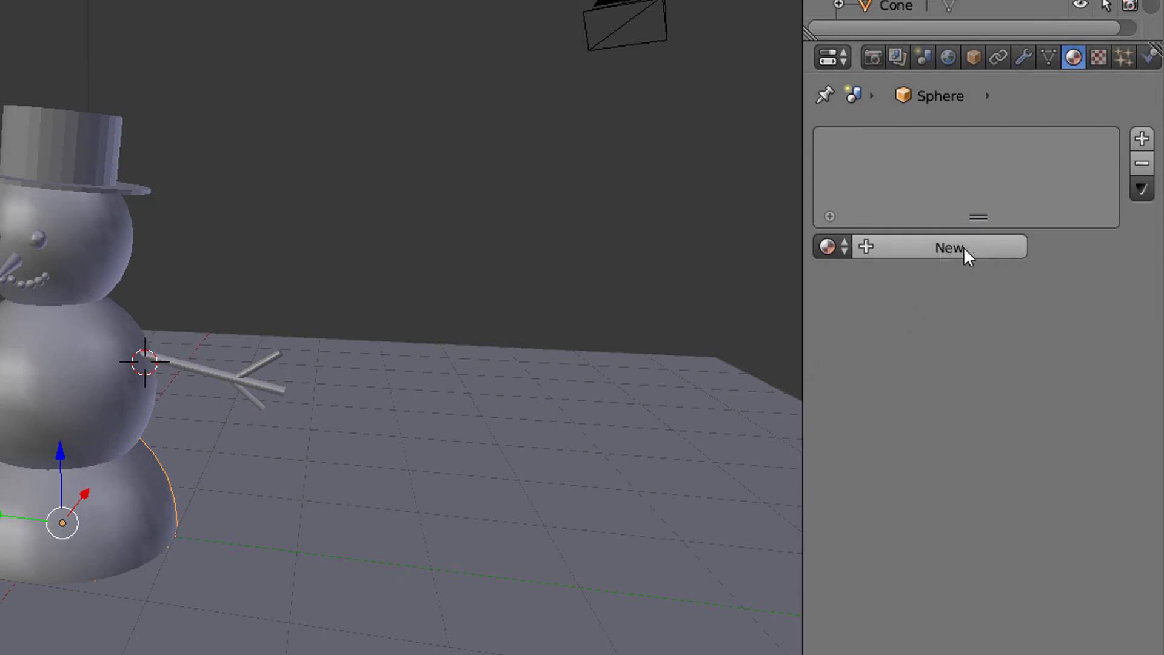
click(932, 249)
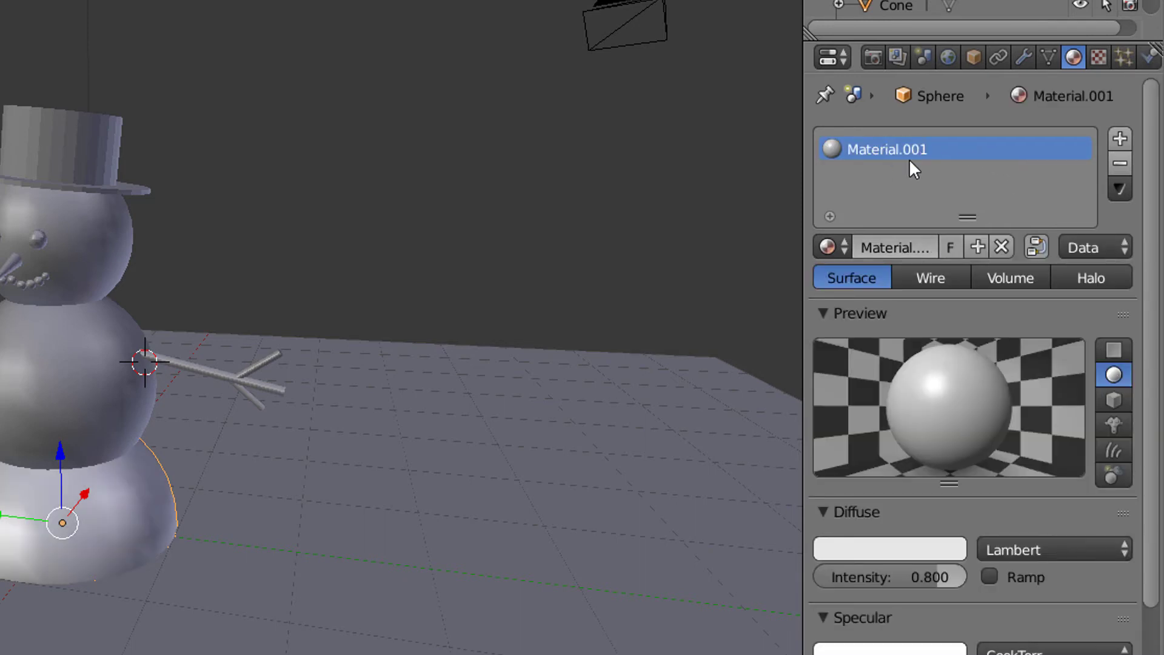
drag(805, 219, 678, 220)
click(818, 246)
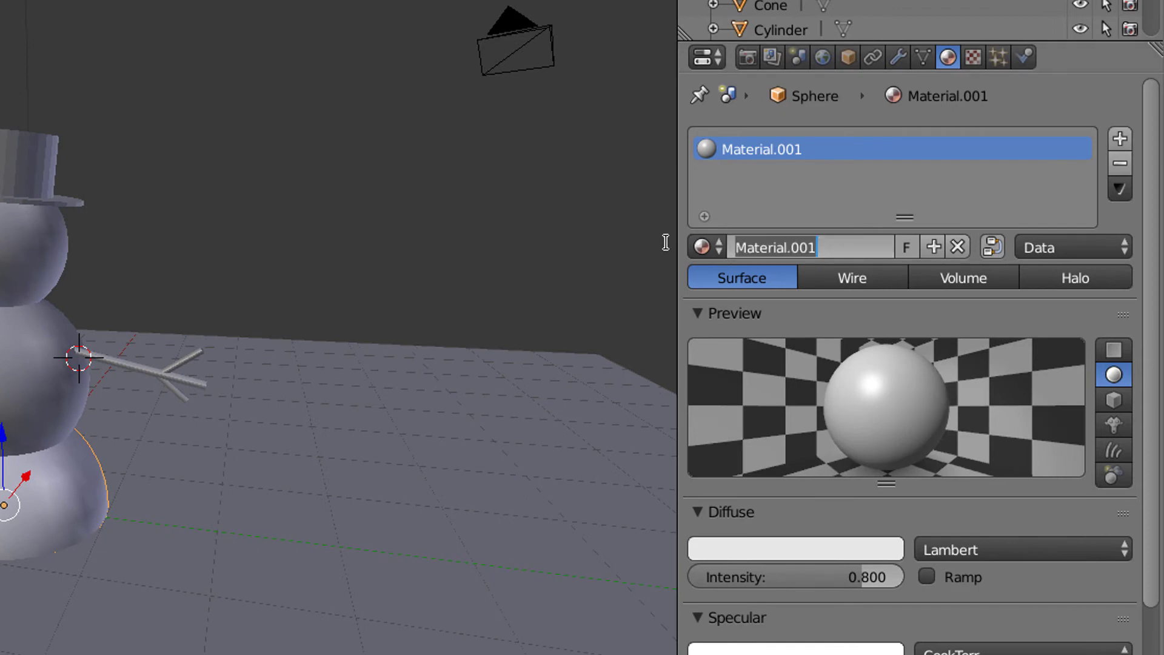
text(Branco)
key(Return)
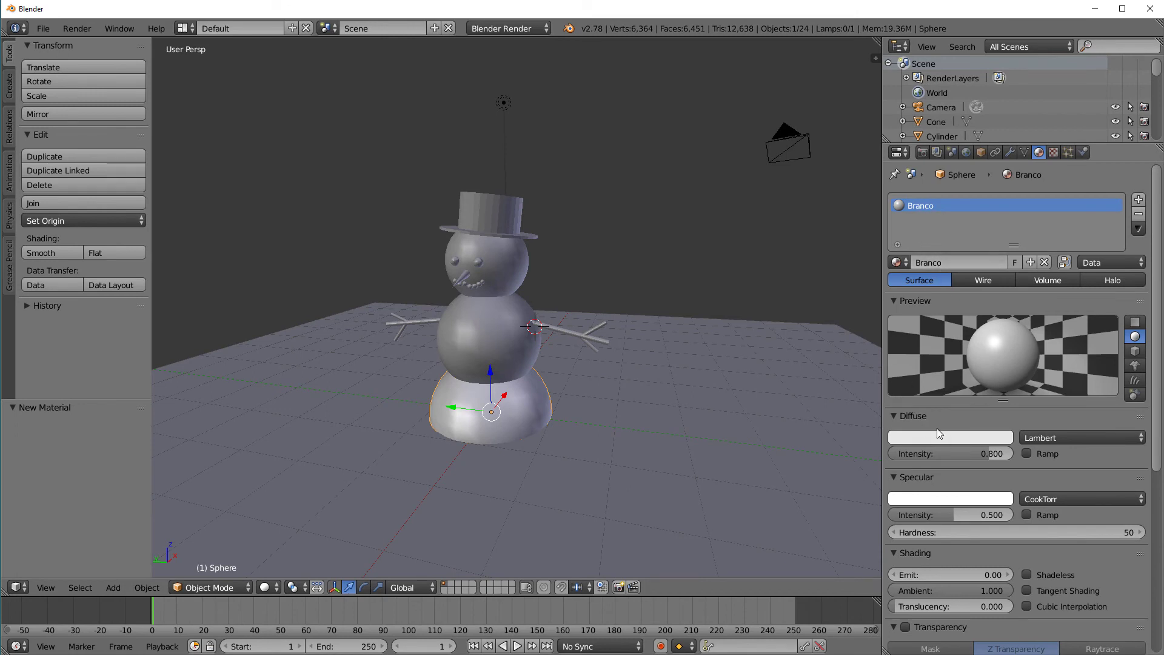
Step: Set the diffuse colour of the Branco material to pure white
click(947, 445)
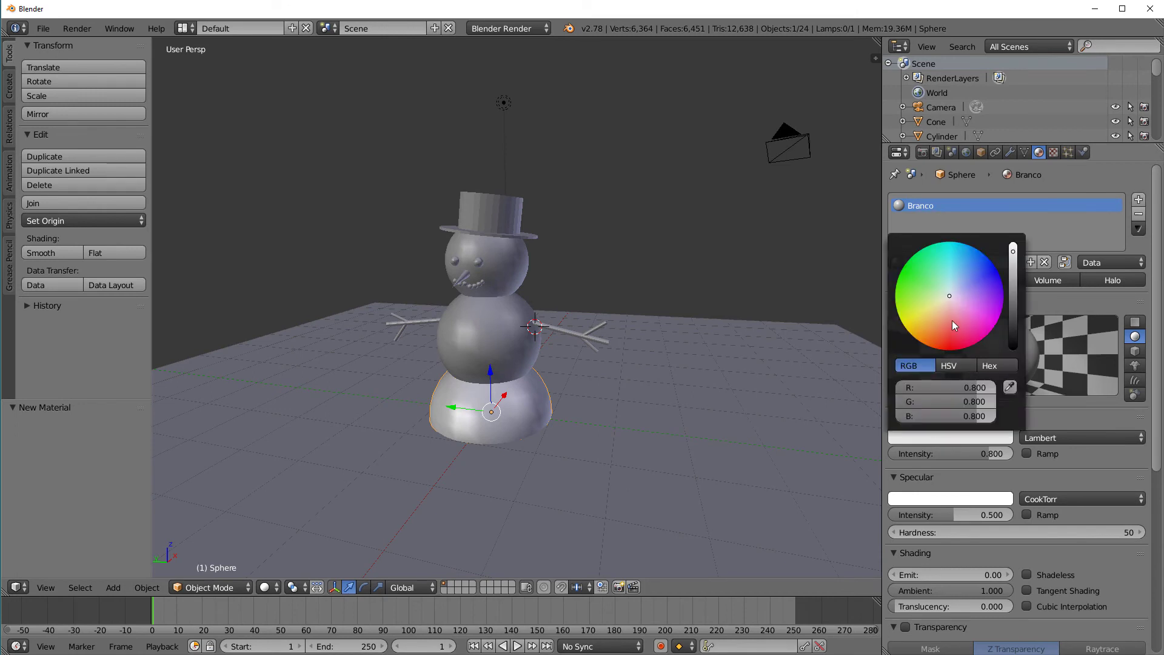
drag(952, 320, 948, 295)
mouse_move(952, 387)
mouse_down()
mouse_move(994, 387)
mouse_move(1009, 416)
mouse_move(986, 402)
mouse_up()
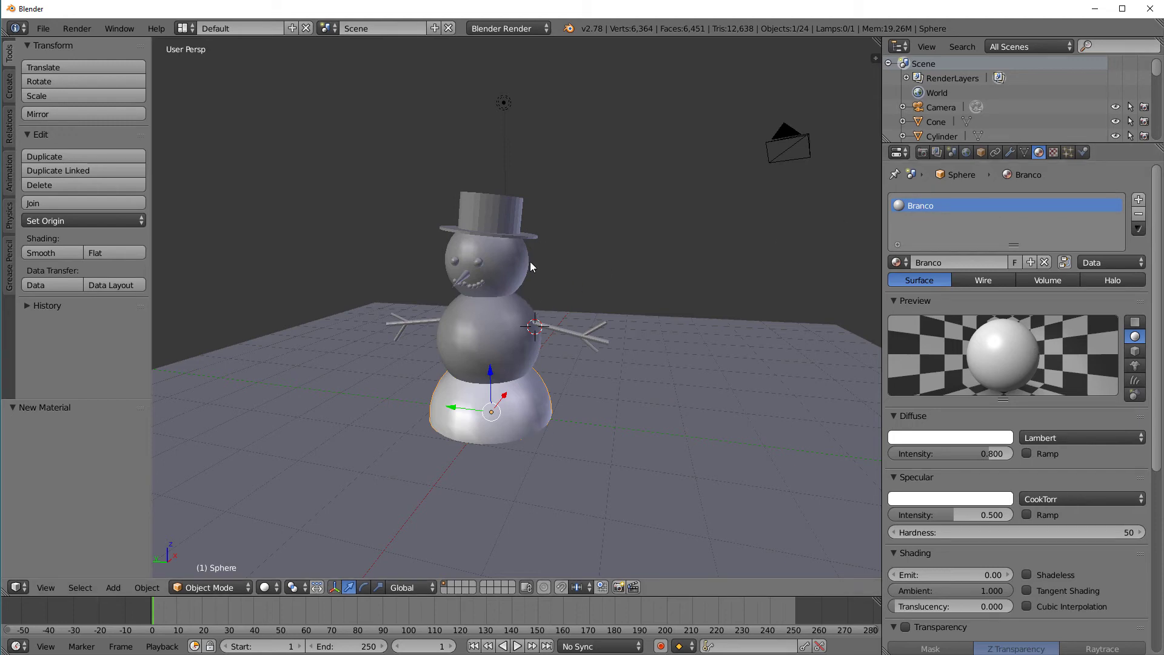
Step: Assign the existing Branco material to the snowman's middle sphere and head sphere
right_click(494, 337)
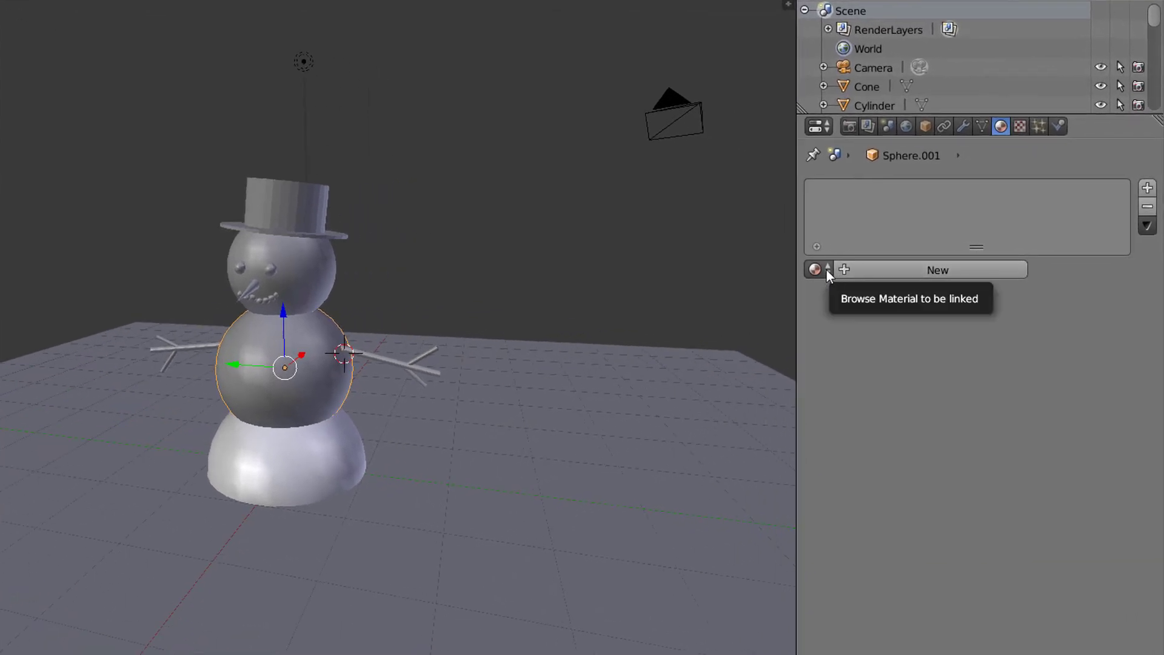
click(827, 270)
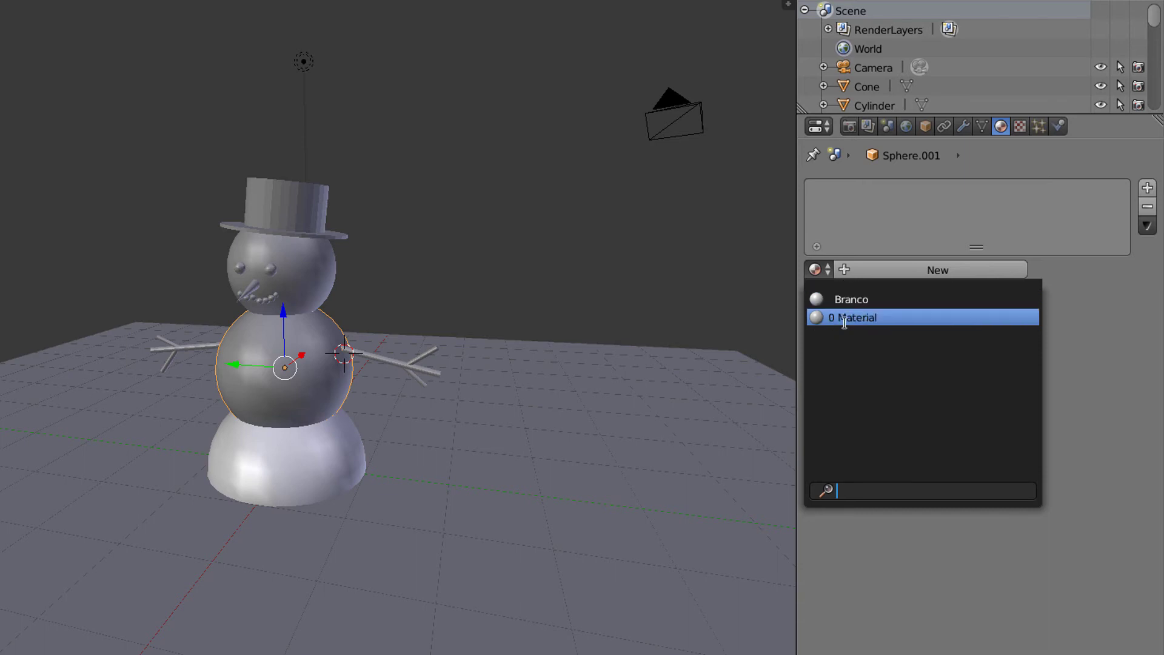
click(873, 298)
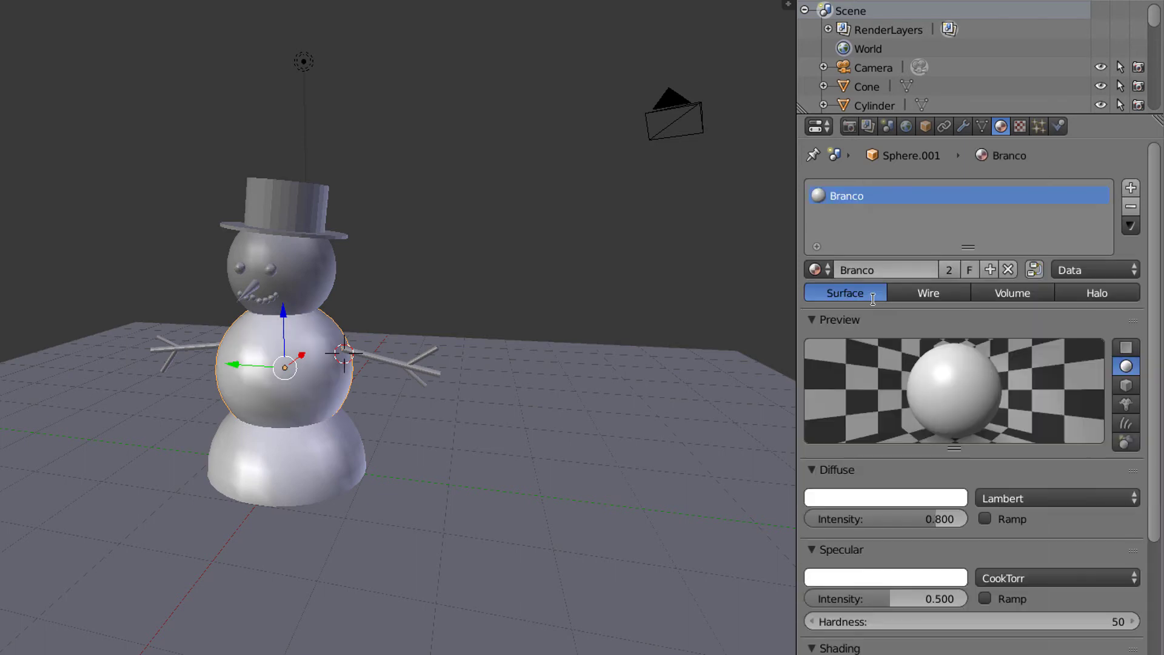
click(826, 270)
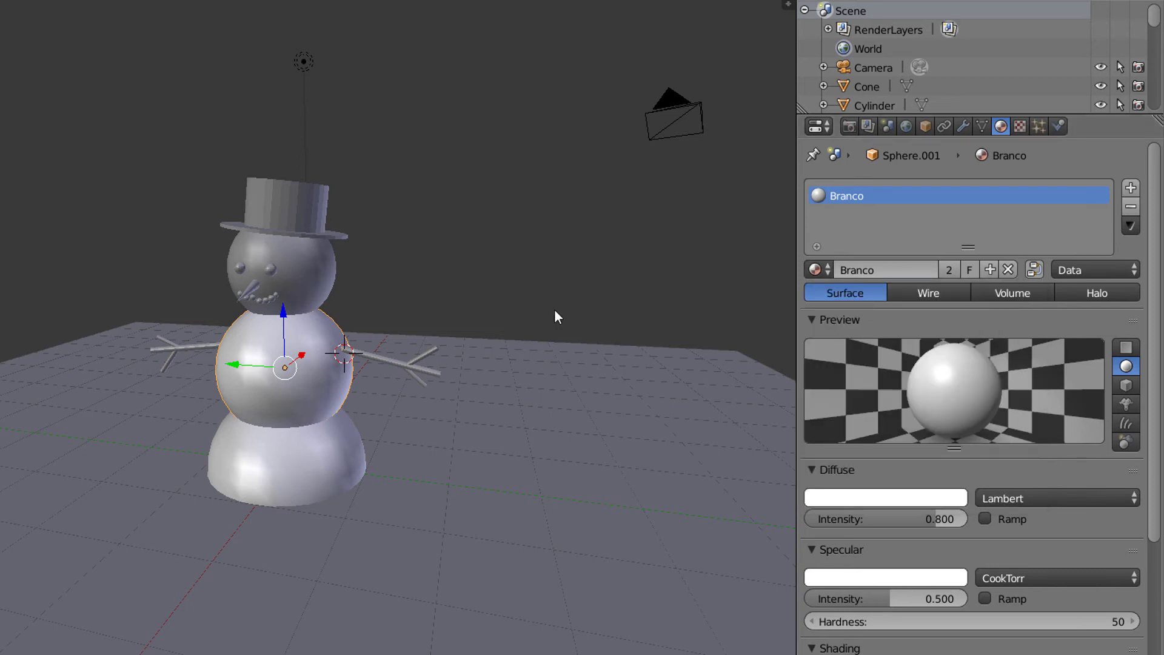
right_click(316, 278)
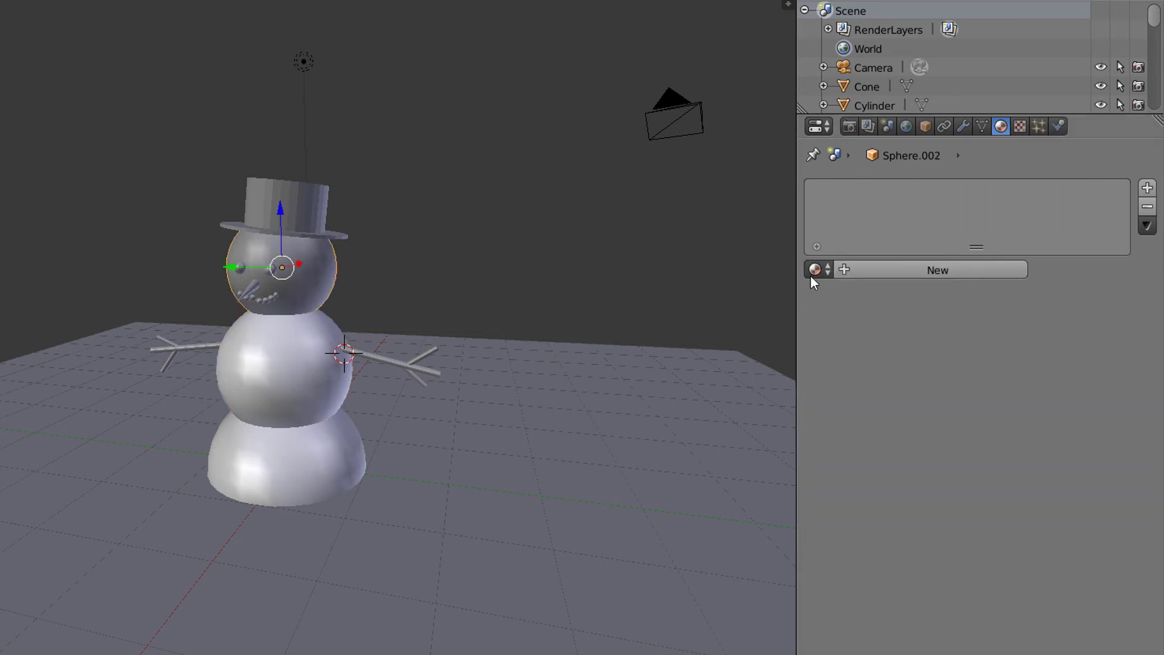
click(826, 270)
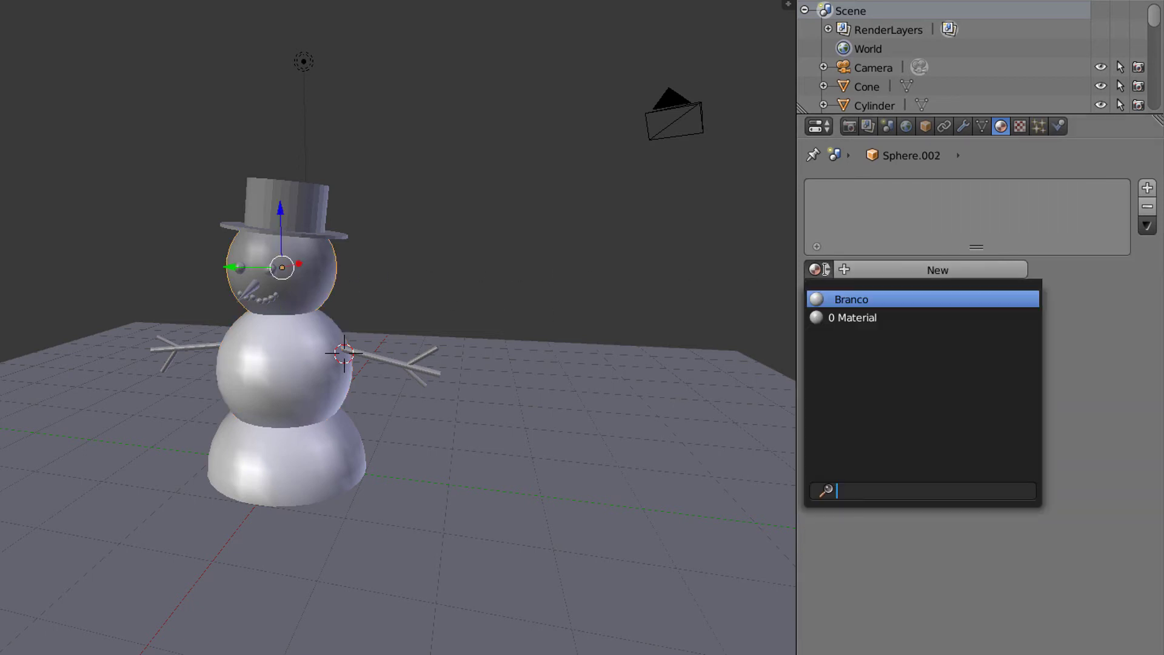
click(871, 300)
Step: Assign the existing Branco material to the ground plane under the snowman
middle_drag(476, 326, 569, 432)
right_click(553, 358)
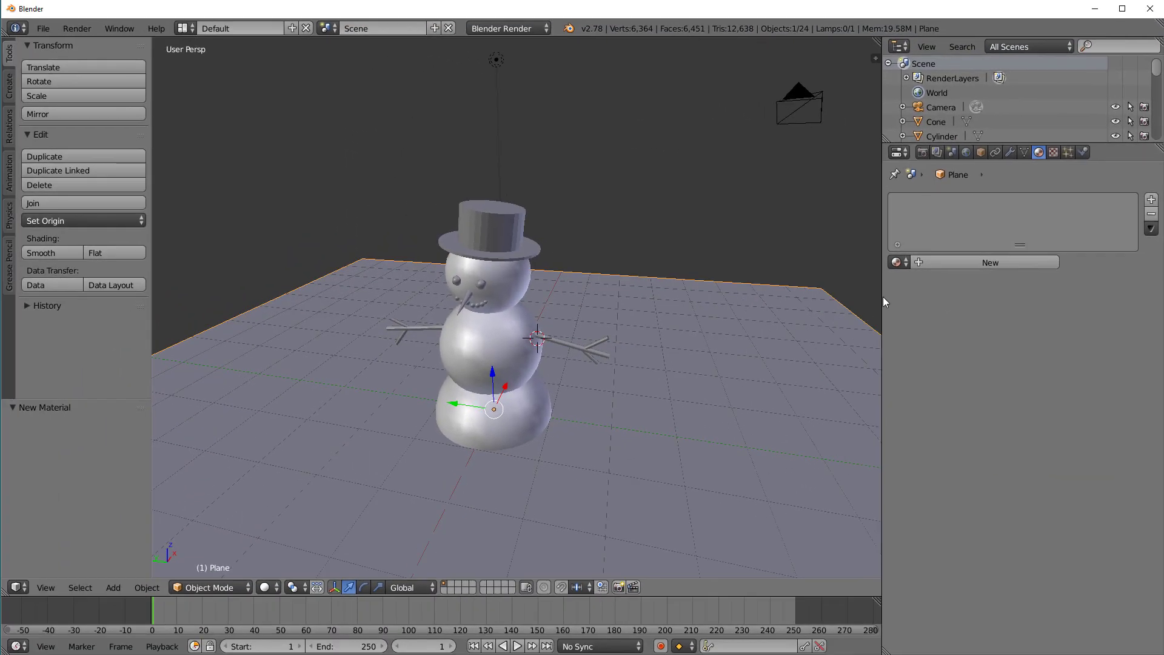
click(898, 262)
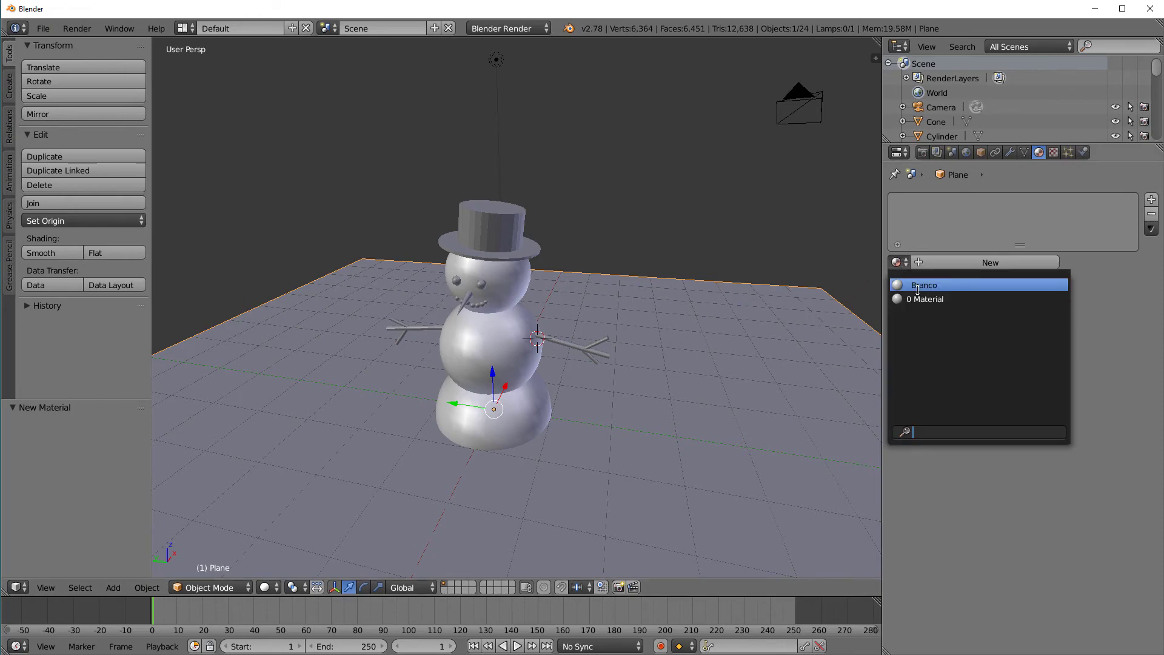
click(917, 286)
Step: Create a new material named cenoura on the cone nose and give it an orange diffuse colour
middle_drag(739, 503, 723, 403)
scroll(718, 423, up, 2)
scroll(717, 420, up, 1)
scroll(723, 404, up, 2)
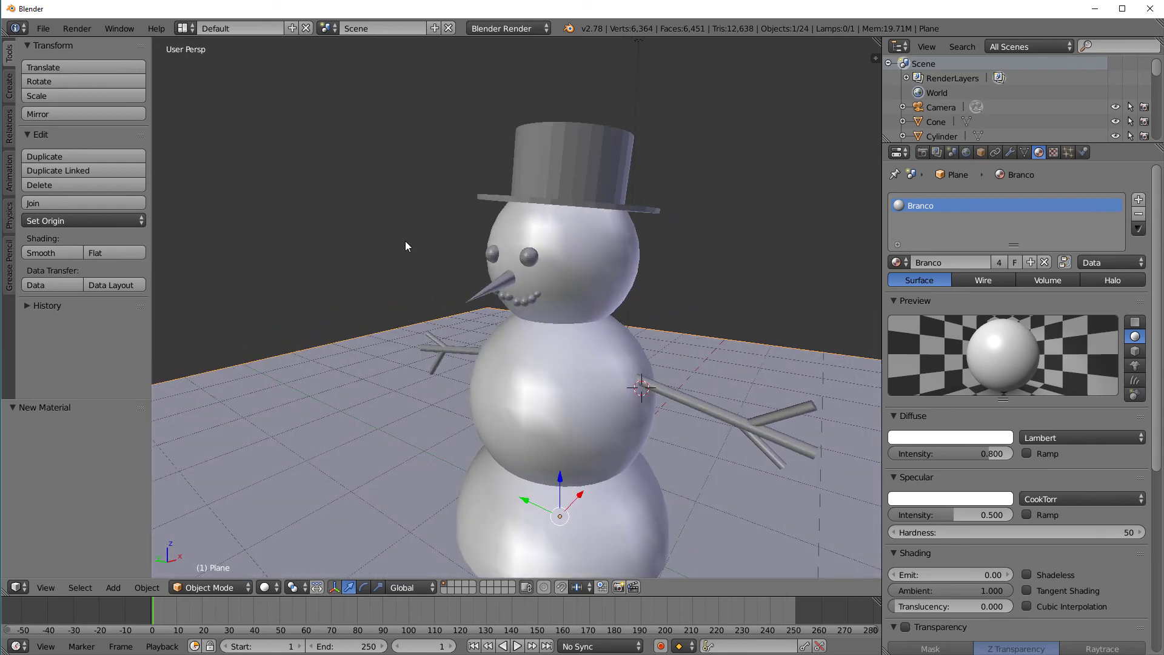
right_click(502, 285)
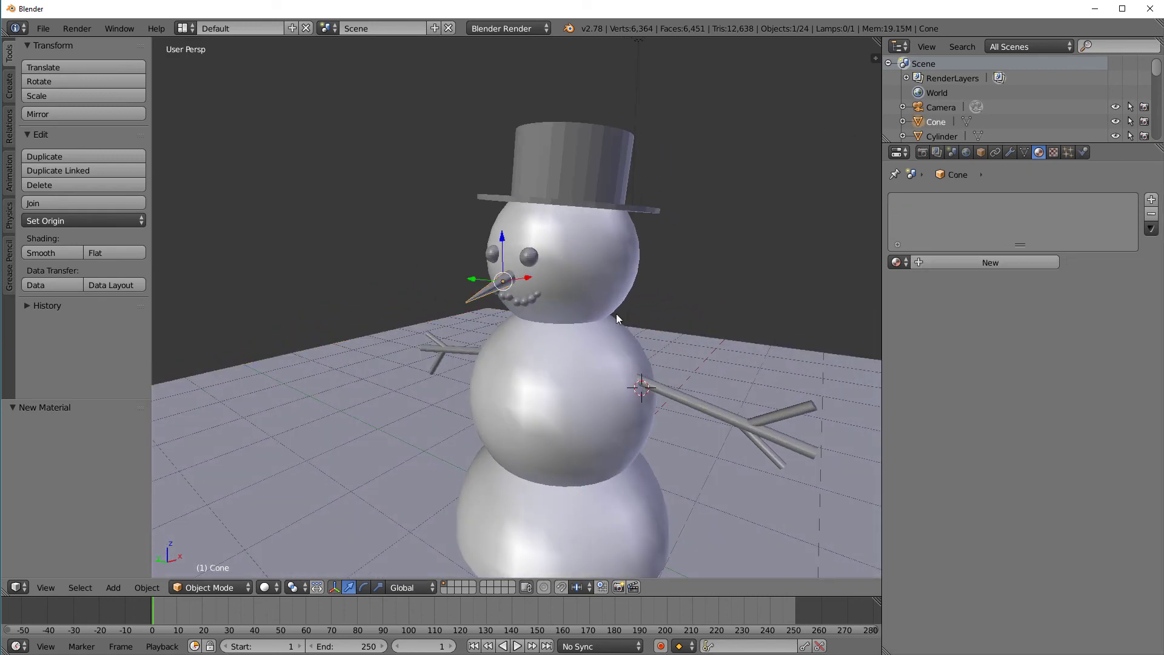
scroll(616, 314, down, 2)
middle_drag(627, 350, 646, 349)
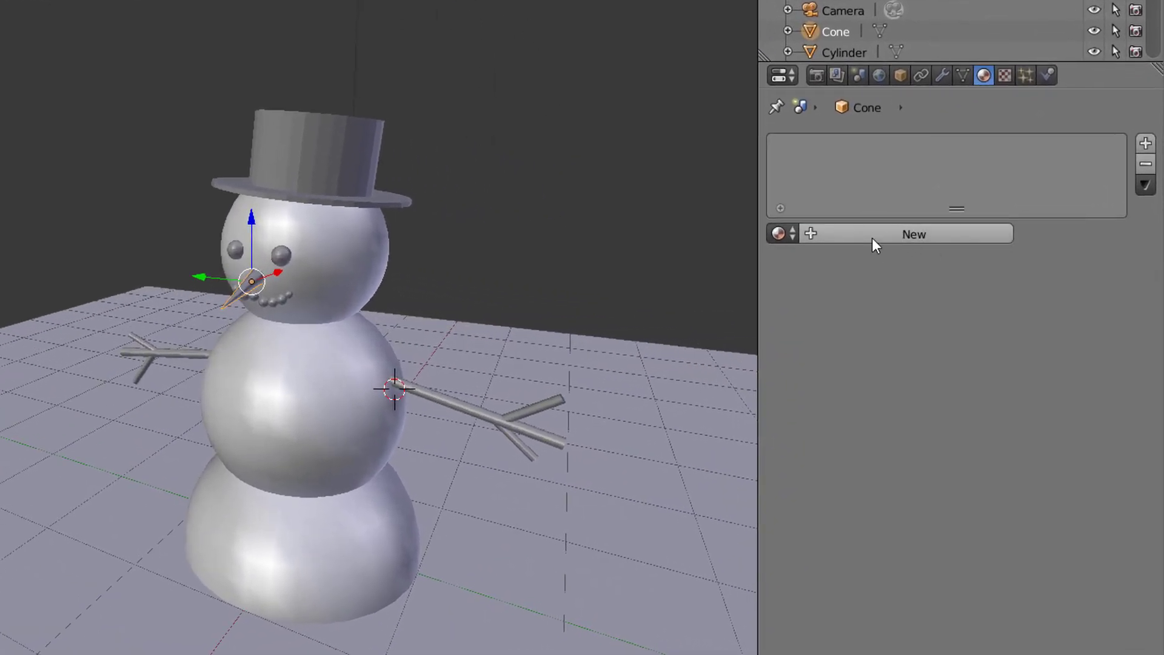
click(872, 236)
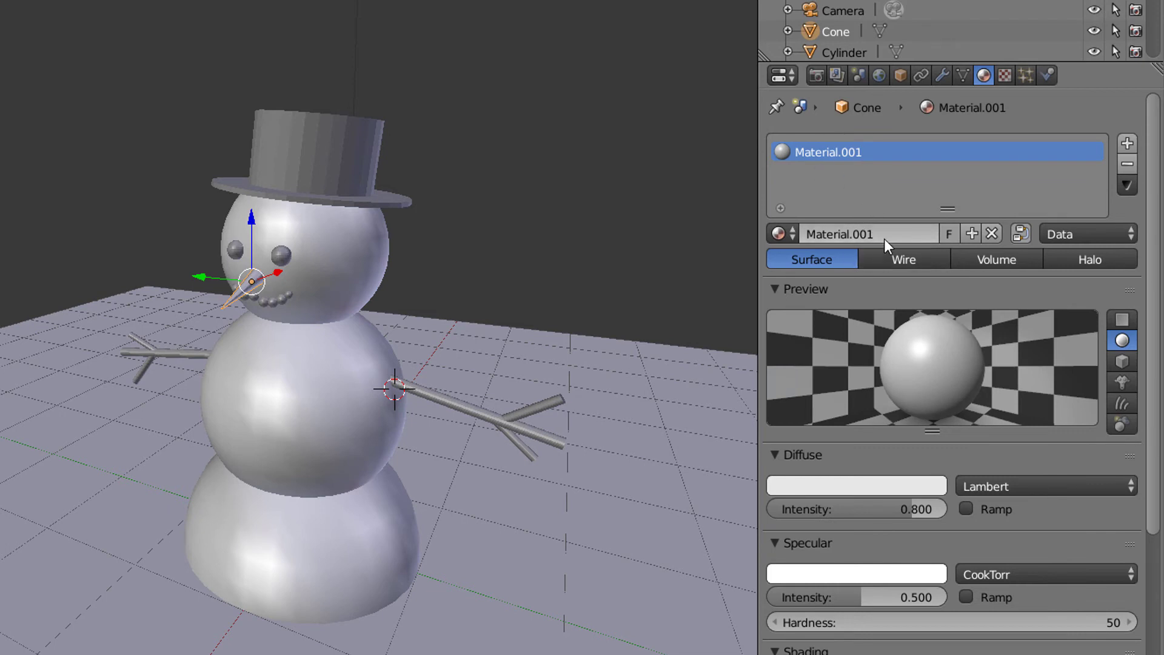
click(889, 234)
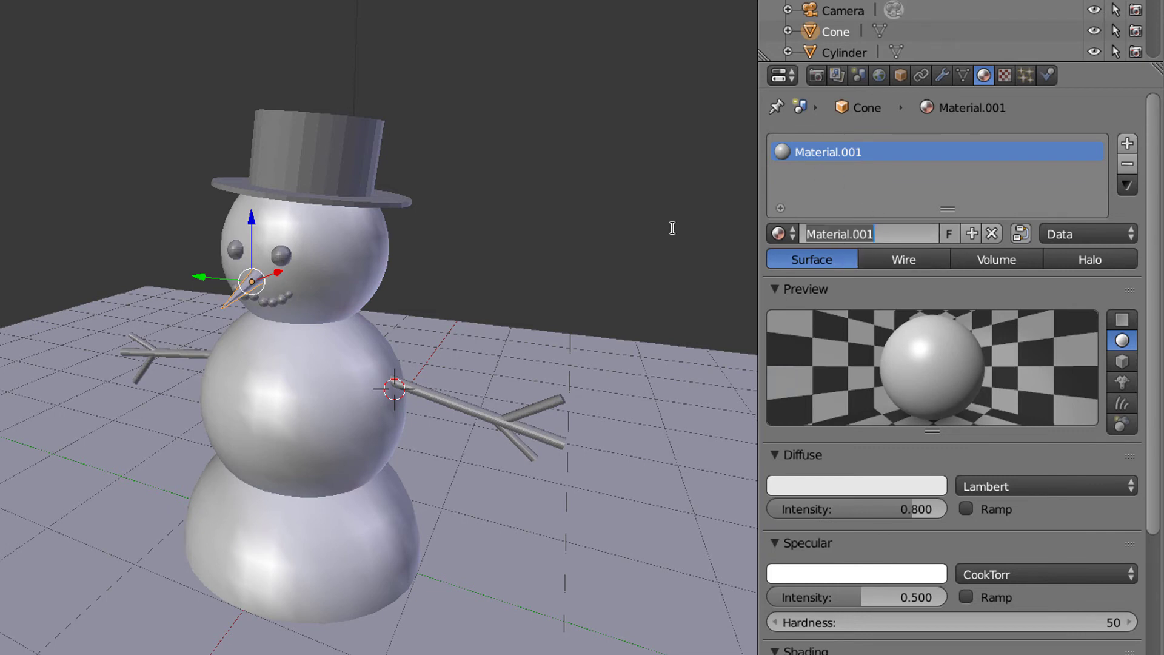
text(cenoura)
key(Return)
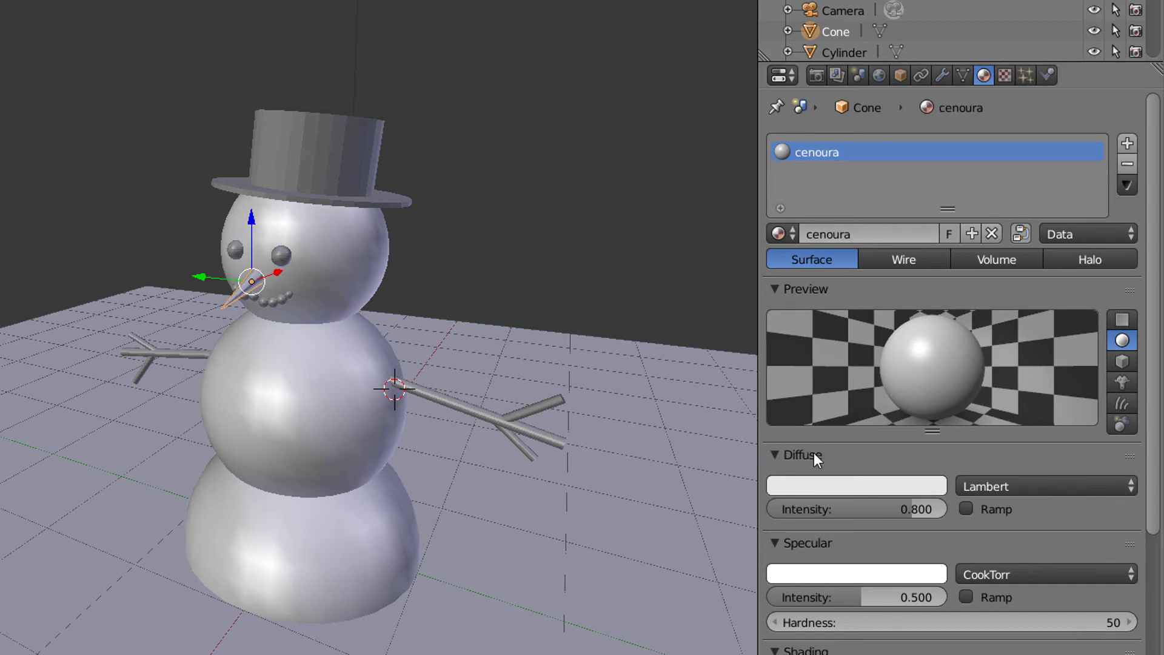
click(875, 490)
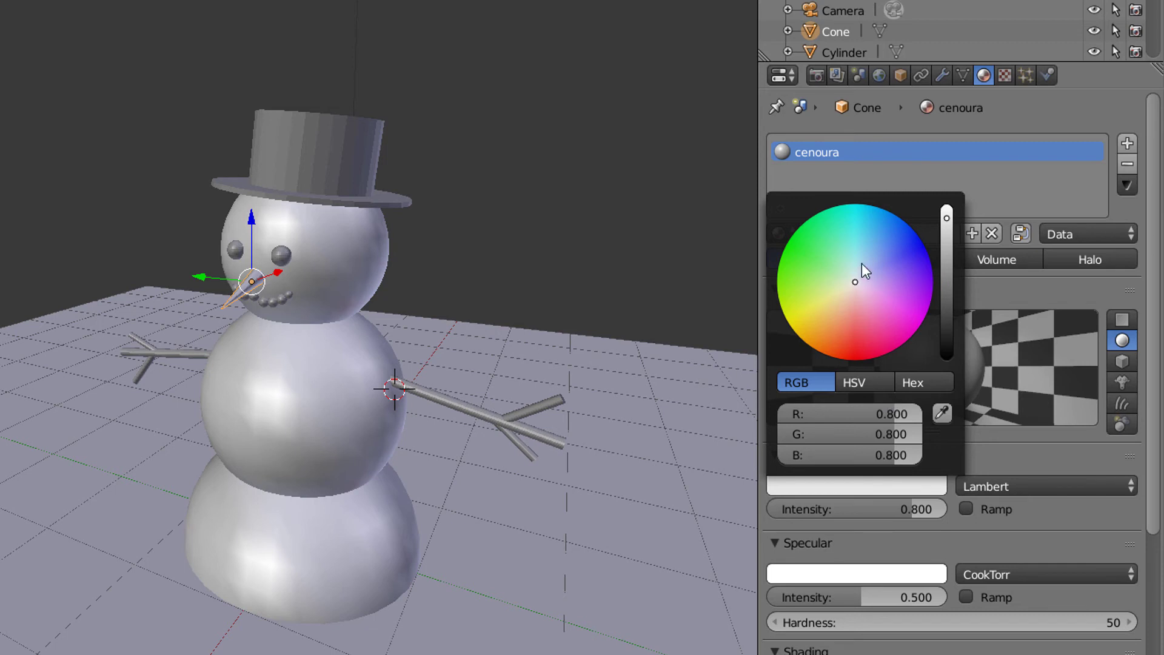
mouse_move(853, 291)
mouse_down()
mouse_move(819, 279)
mouse_move(878, 254)
mouse_move(837, 293)
mouse_move(836, 338)
mouse_move(837, 322)
mouse_up()
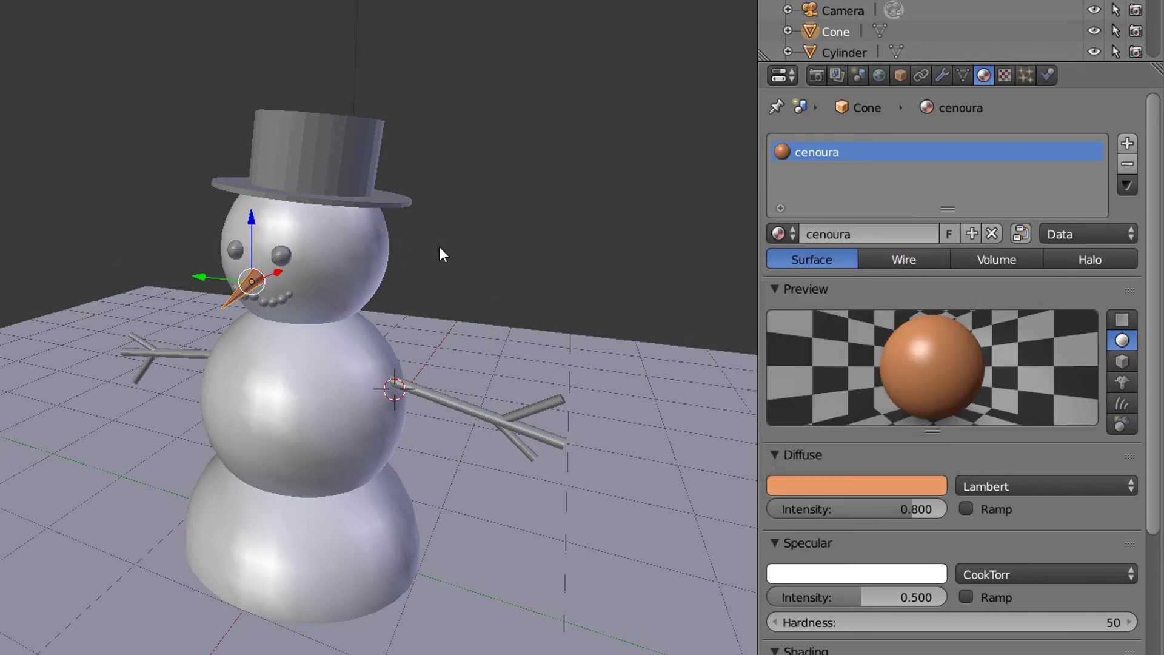
Step: Create a new material named cartola on the hat's upper cylinder and darken its diffuse colour to dark grey
mouse_move(439, 247)
middle_down()
mouse_move(405, 244)
mouse_move(420, 245)
middle_up()
right_click(299, 186)
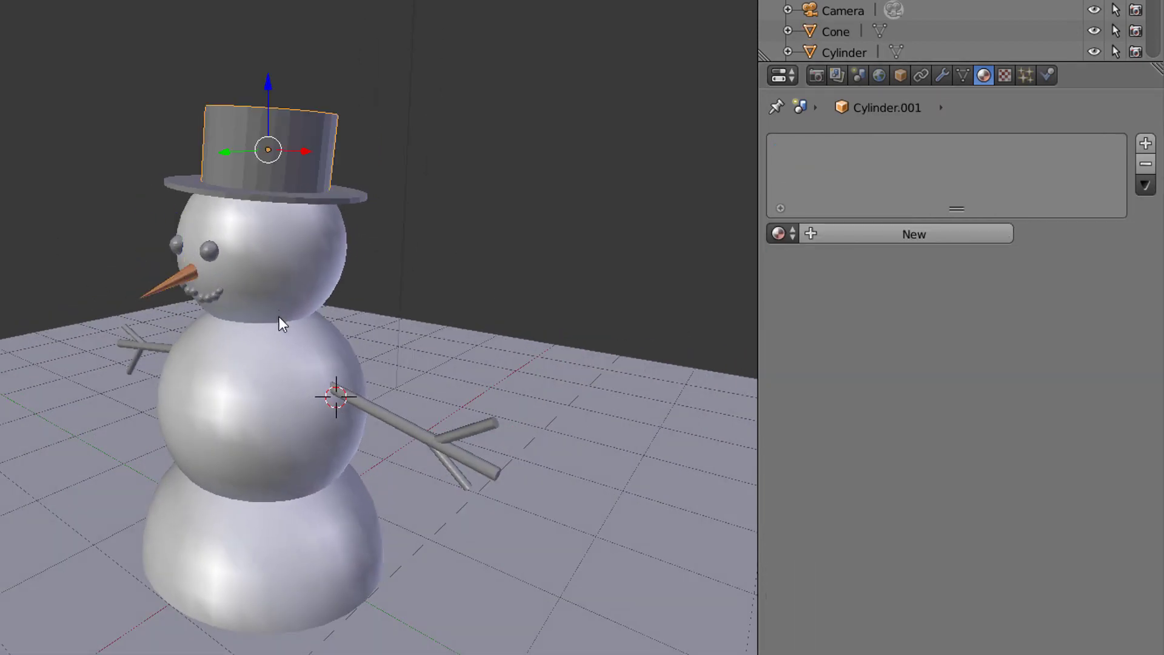
middle_drag(281, 322, 468, 308)
scroll(561, 303, up, 4)
scroll(480, 301, down, 3)
scroll(471, 306, up, 2)
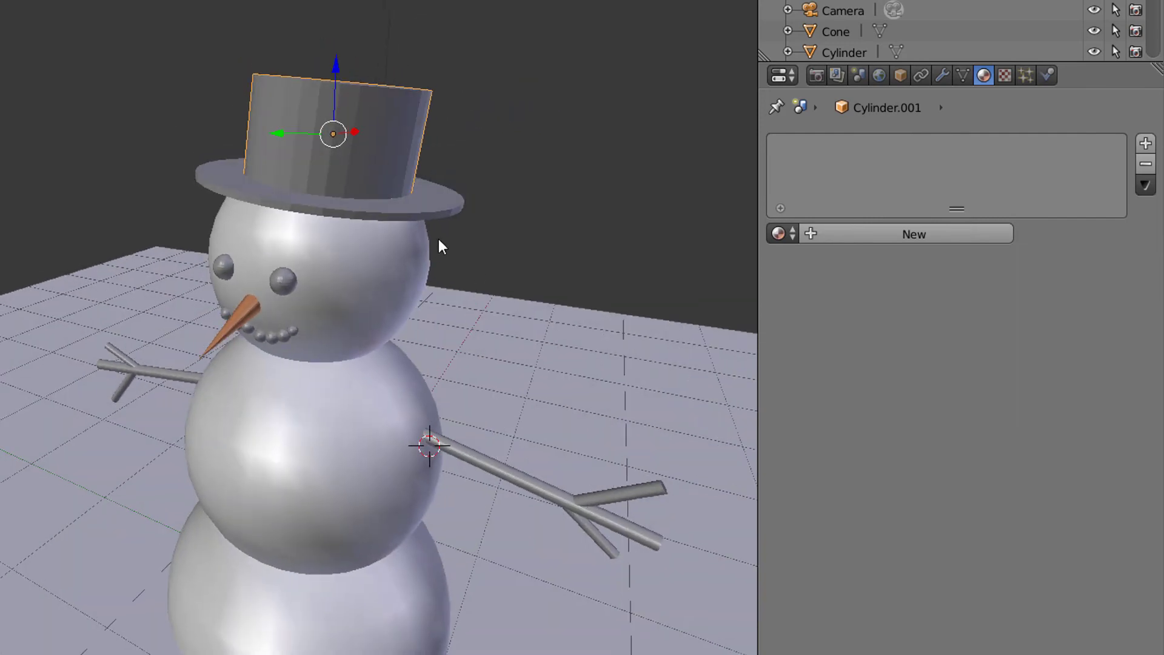
middle_drag(438, 239, 427, 254)
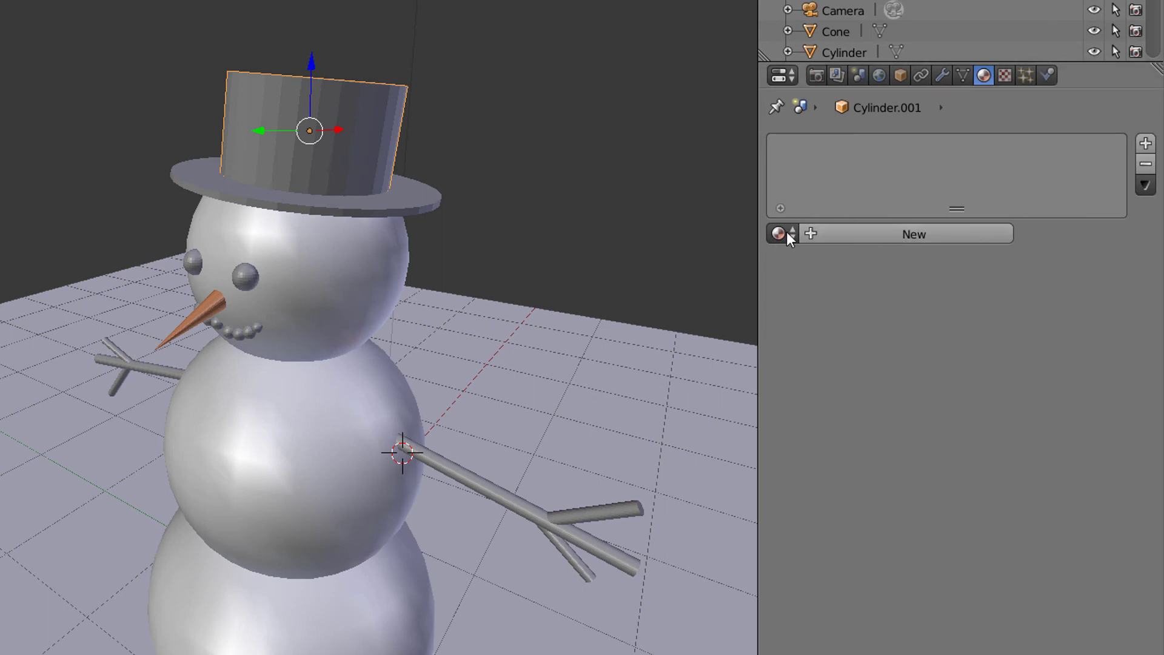
click(915, 233)
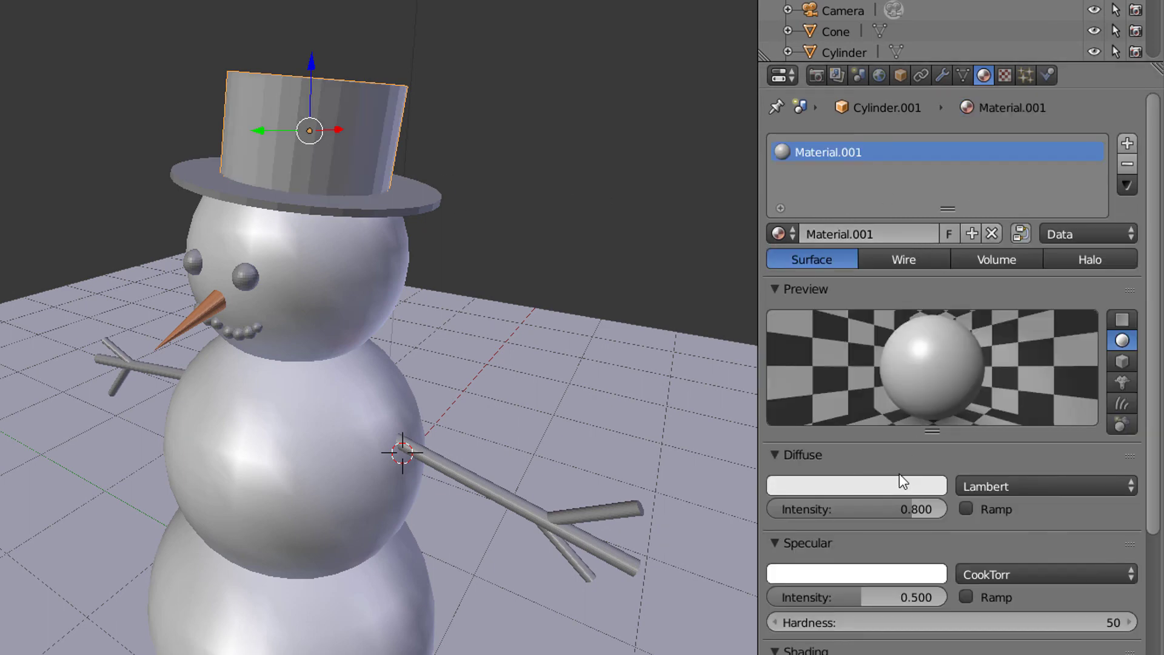
click(878, 235)
text(cartola)
key(Return)
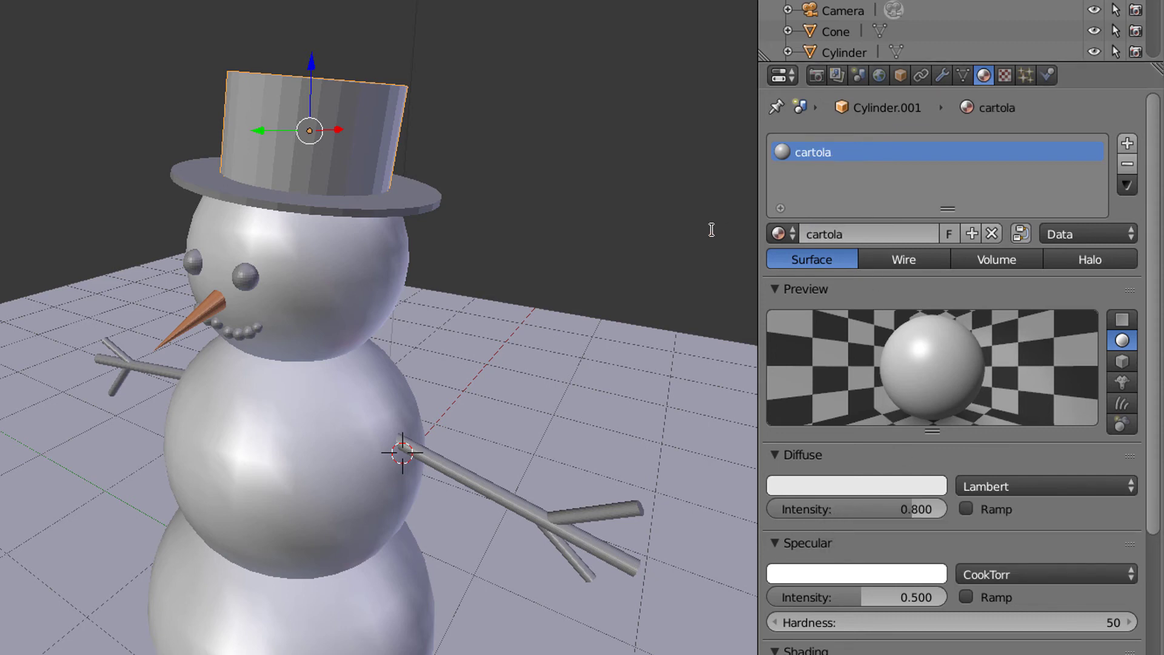
click(837, 485)
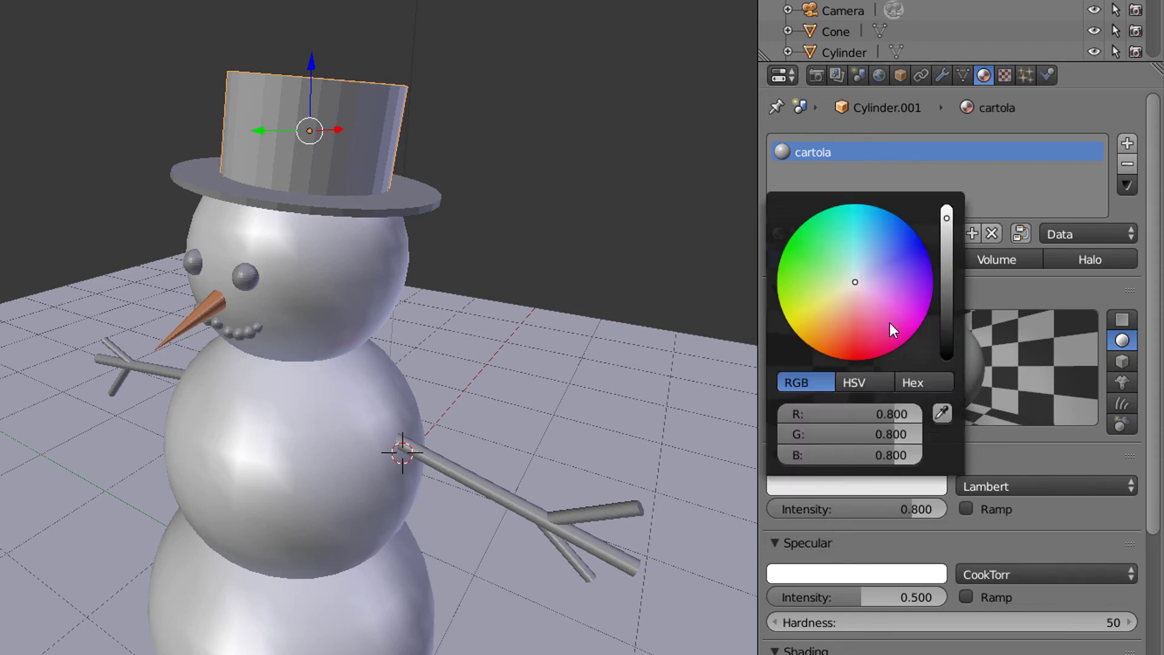
drag(954, 285, 951, 317)
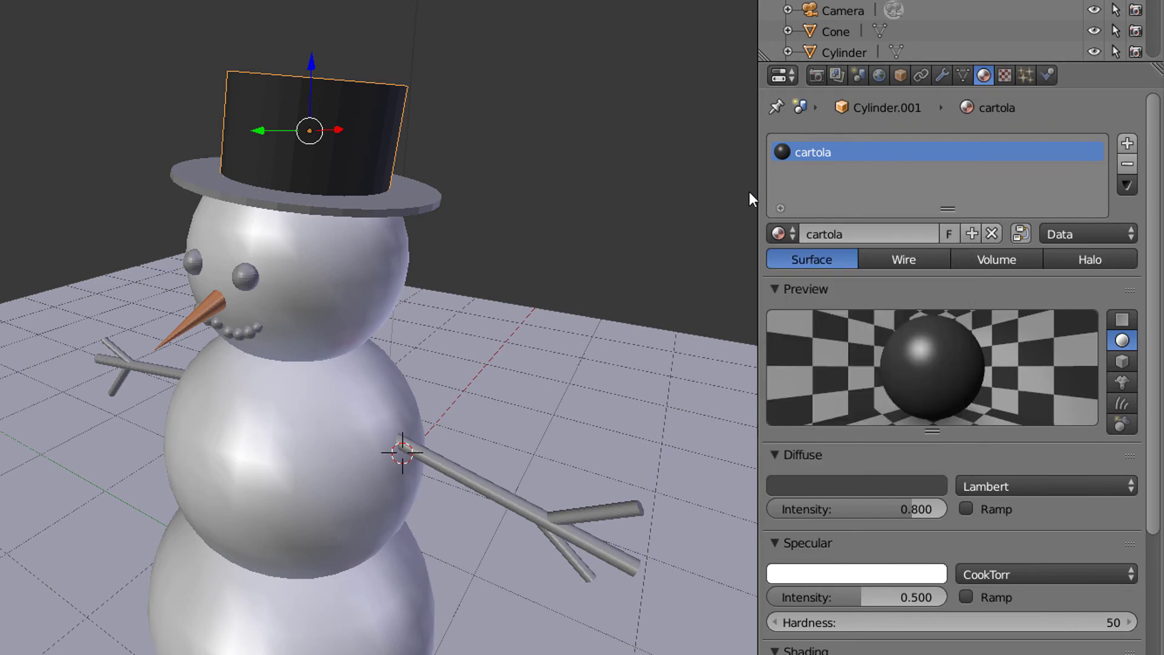
Step: Assign the existing cartola material to the hat's brim
middle_drag(573, 169, 521, 229)
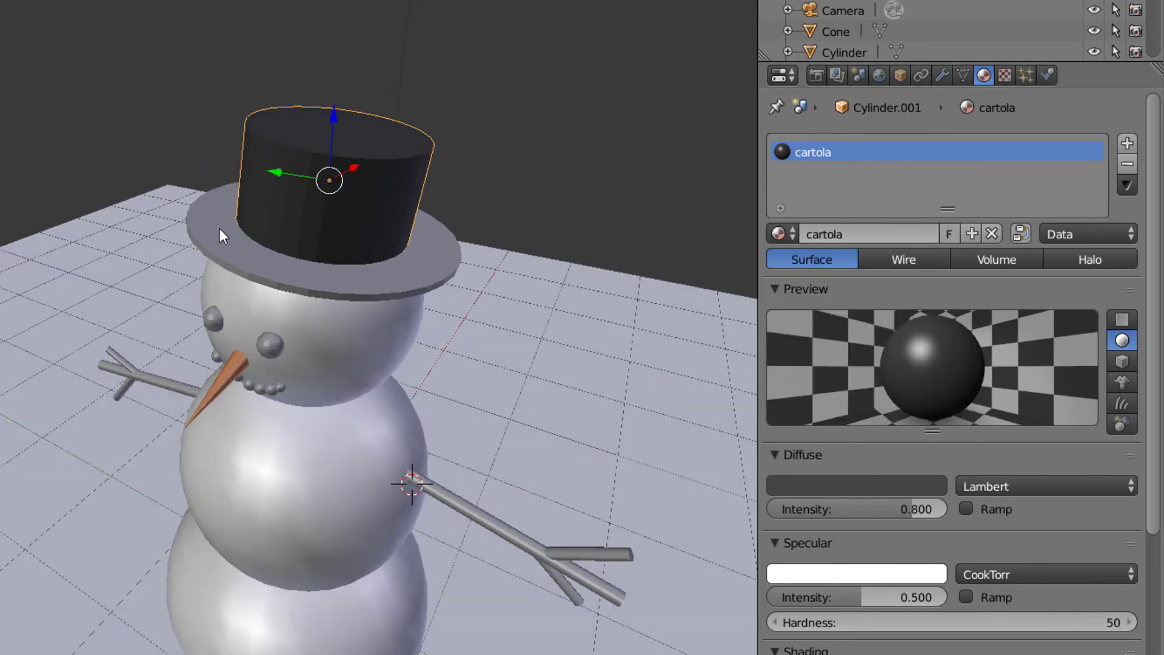
middle_drag(219, 228, 484, 217)
right_click(492, 209)
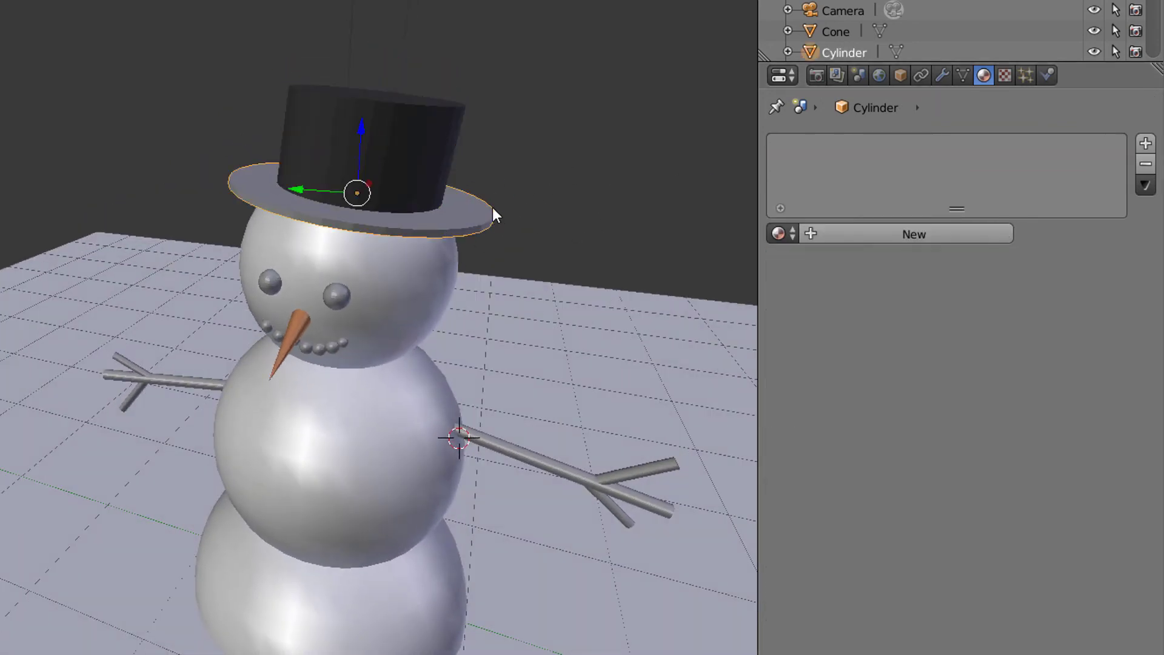
click(786, 236)
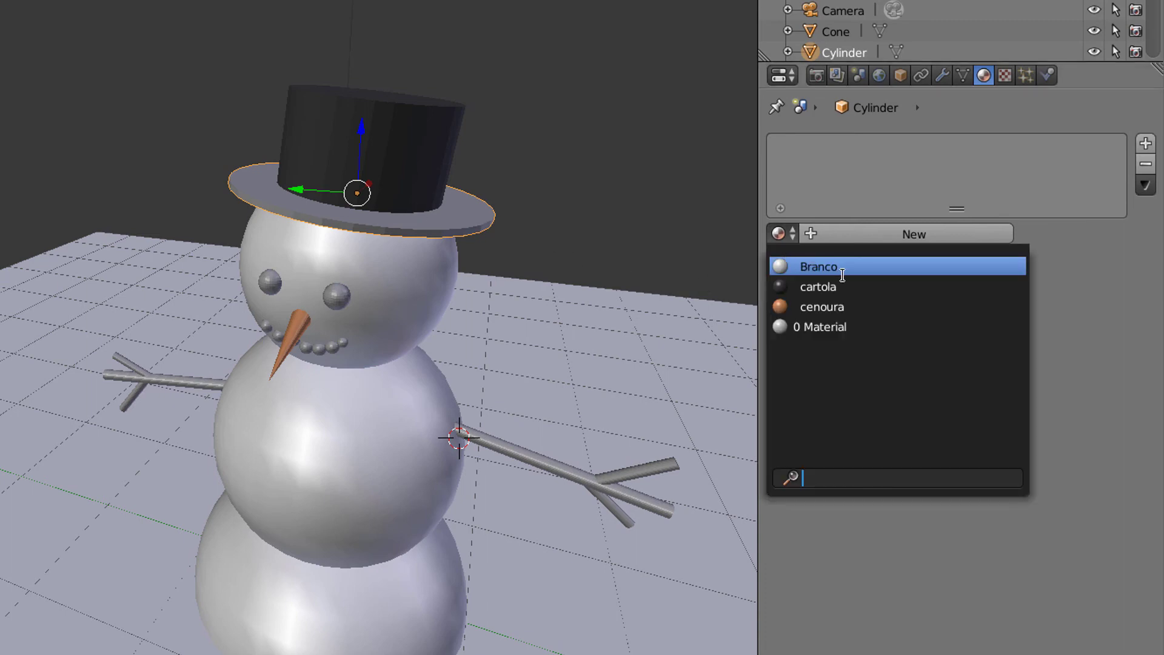
click(828, 289)
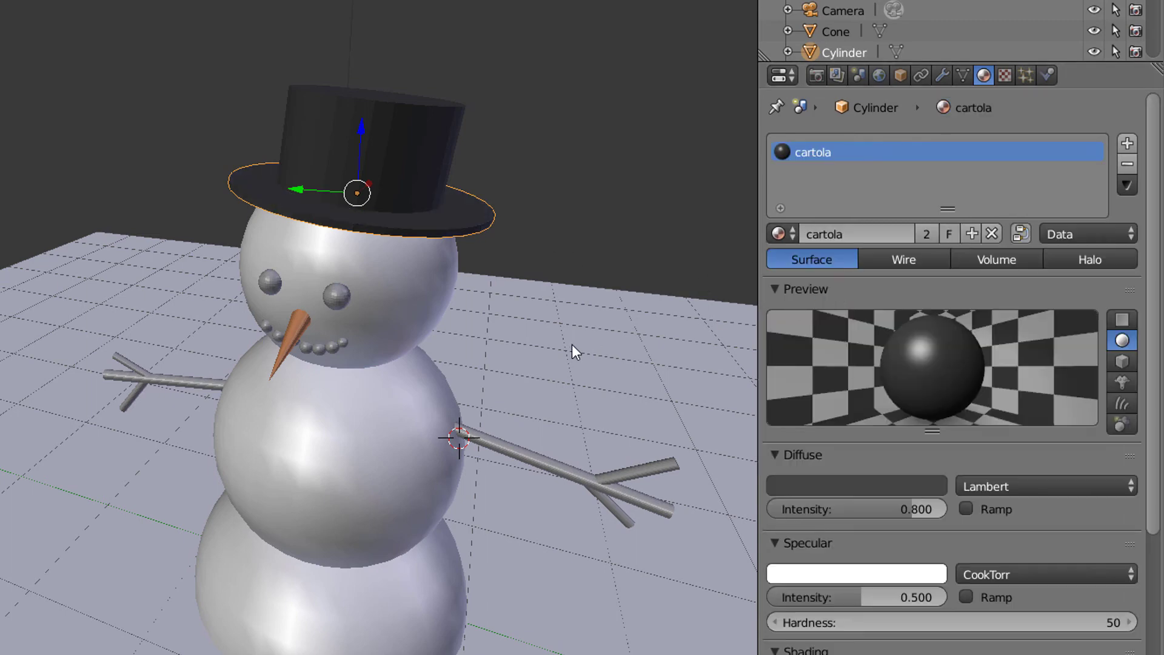
Step: Inspect the snowman and its dark hat from several angles and distances
mouse_move(573, 344)
middle_down()
mouse_move(554, 325)
mouse_move(567, 343)
middle_up()
scroll(554, 324, down, 3)
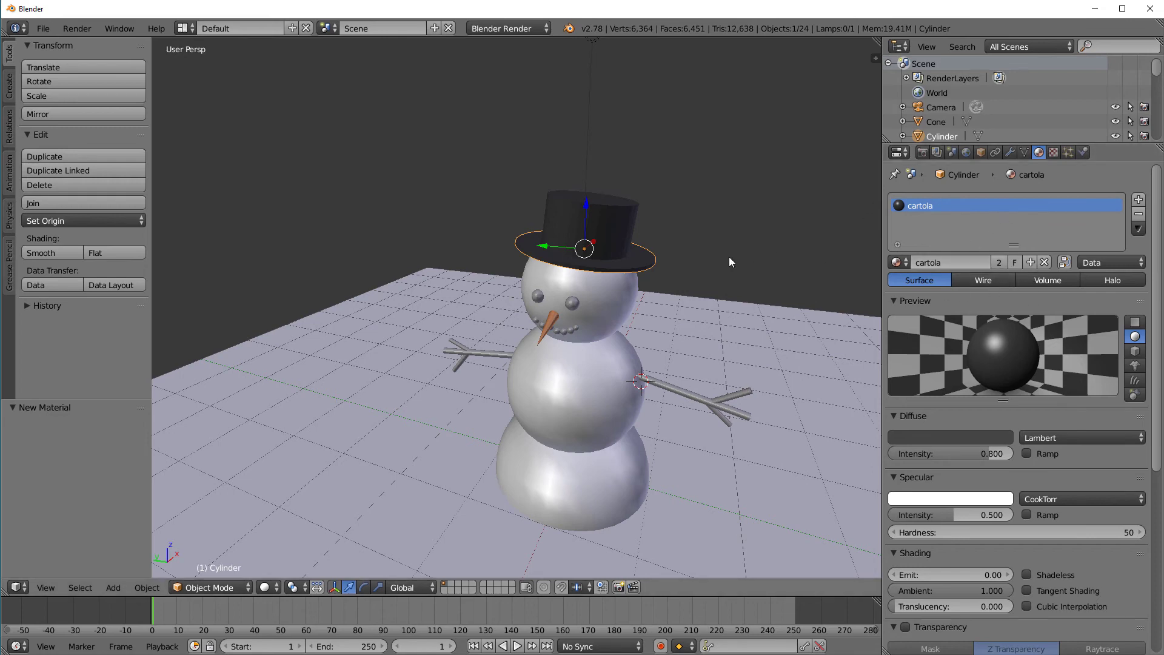
mouse_move(730, 262)
middle_down()
mouse_move(694, 244)
mouse_move(758, 250)
mouse_move(715, 279)
middle_up()
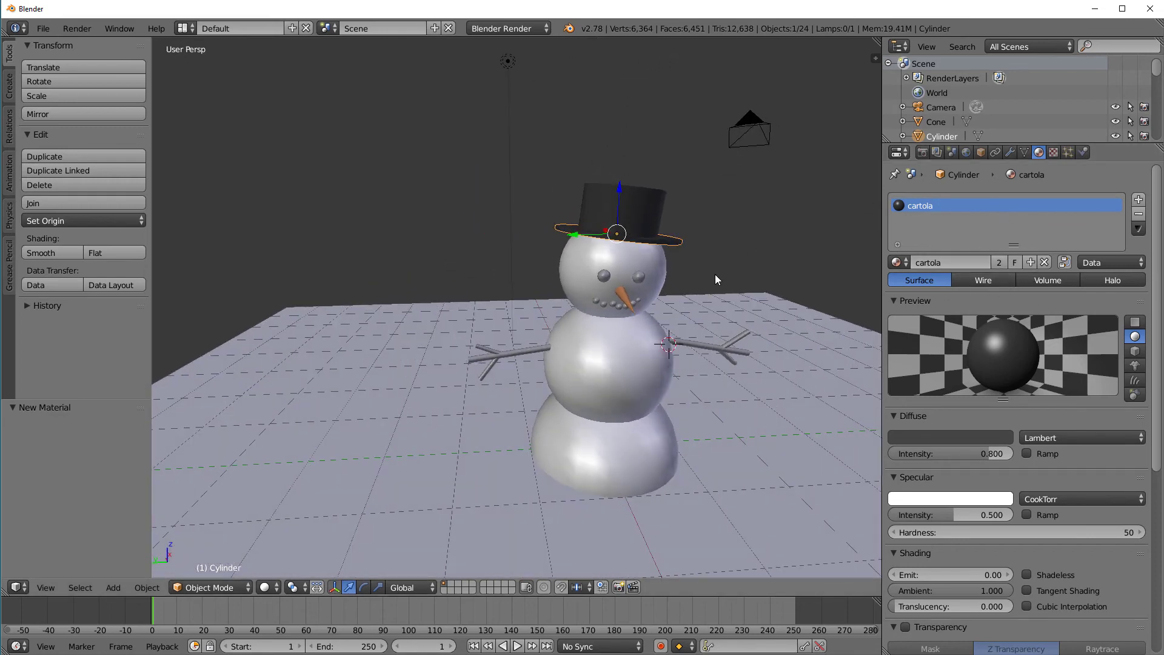
middle_drag(598, 314, 650, 392)
scroll(650, 366, up, 6)
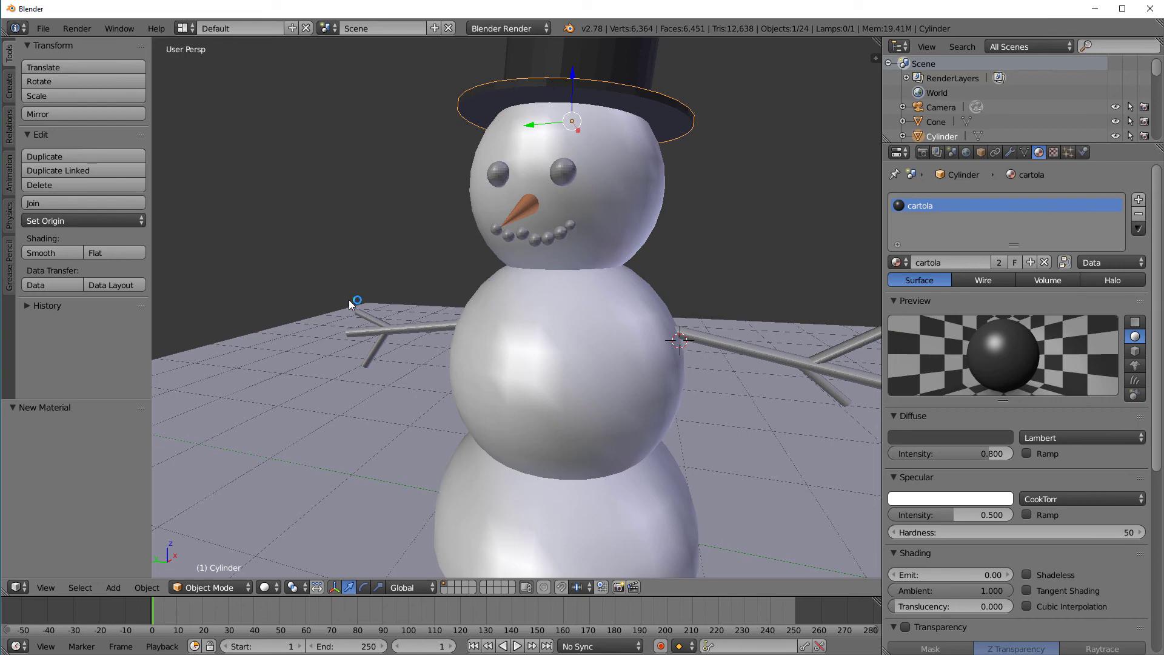
scroll(410, 332, down, 1)
scroll(666, 389, down, 2)
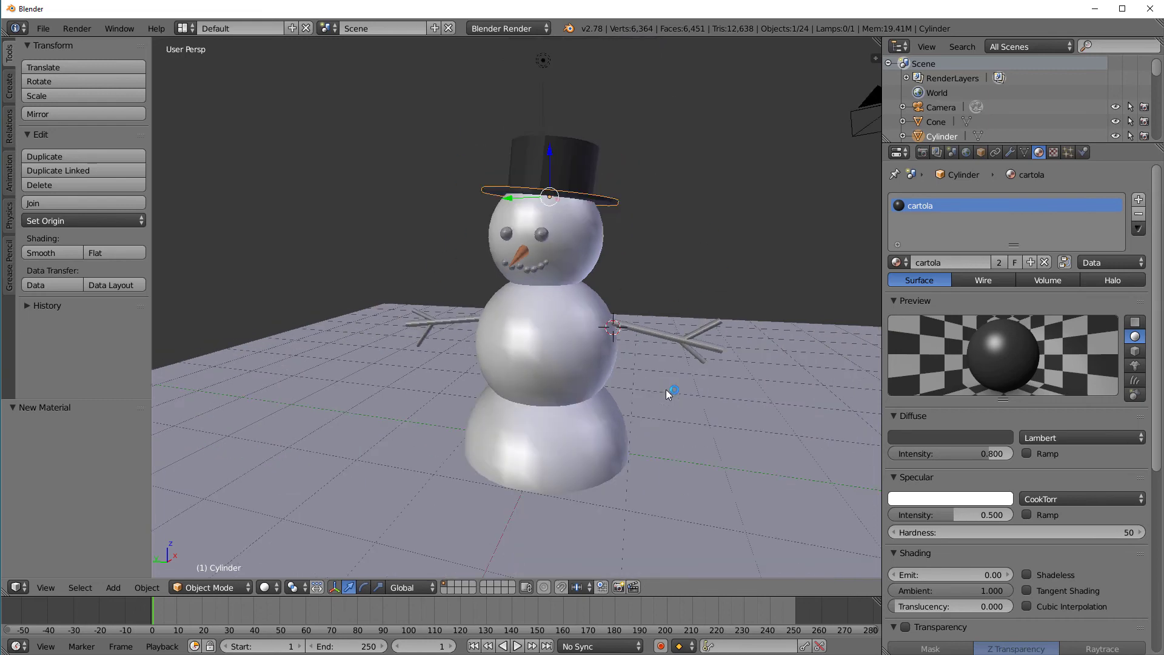
Step: Create a new material named Marrom on the eye farther from the tip of the nose
middle_drag(666, 389, 542, 247)
scroll(502, 216, up, 2)
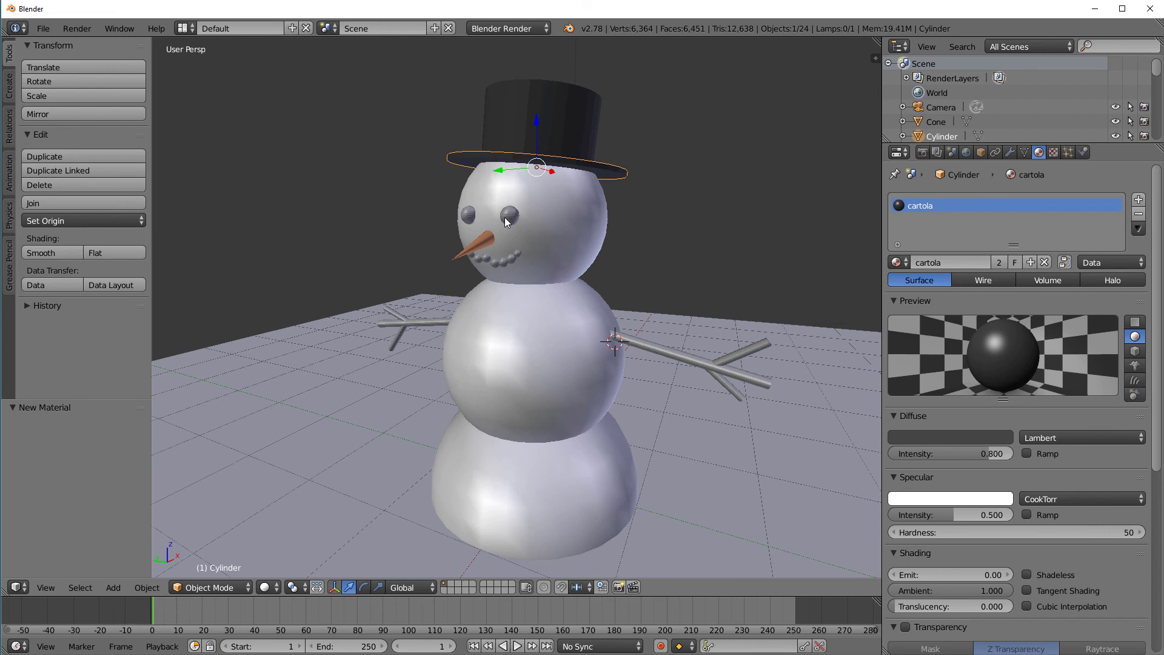
right_click(506, 219)
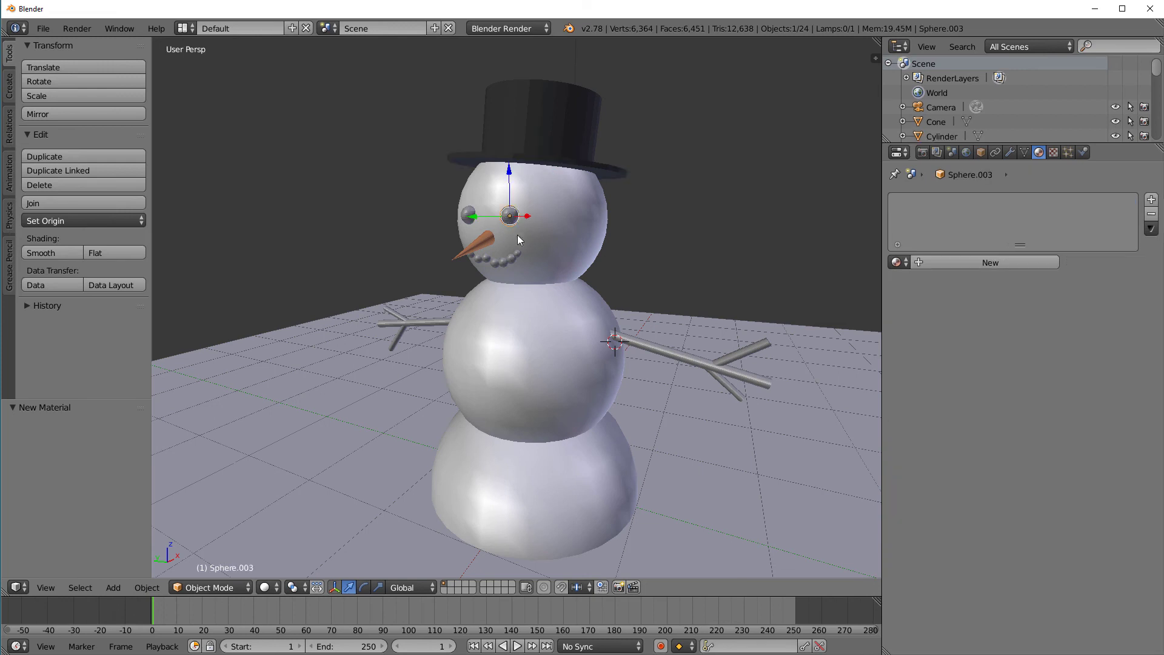
click(978, 264)
click(977, 264)
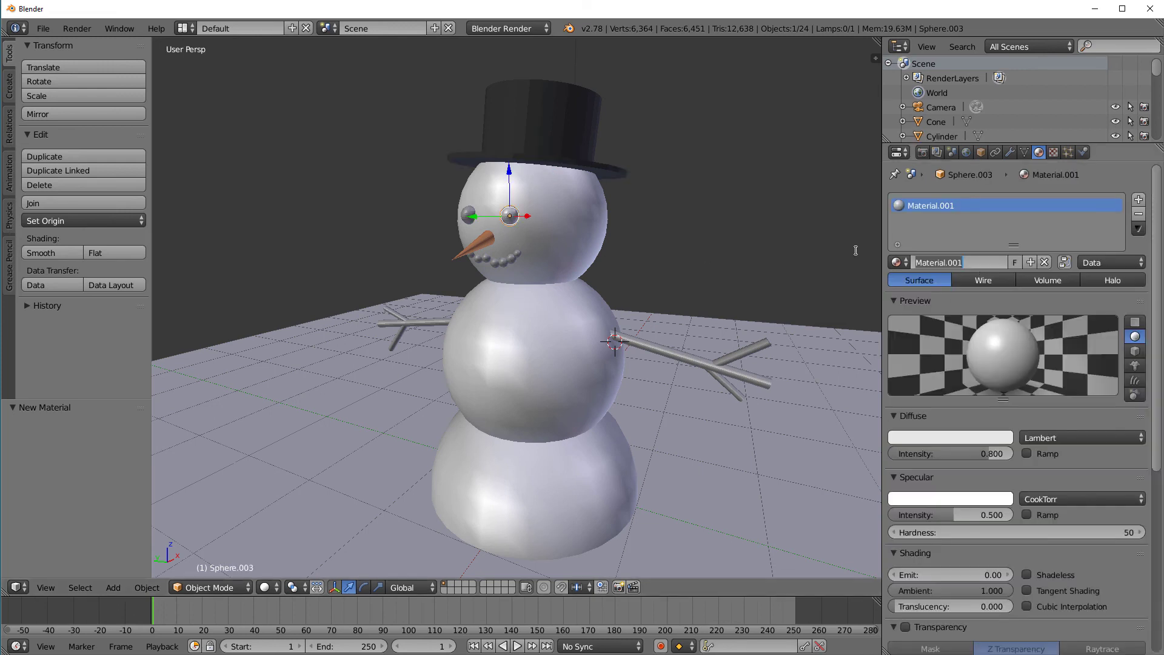
text(Marrom)
key(Return)
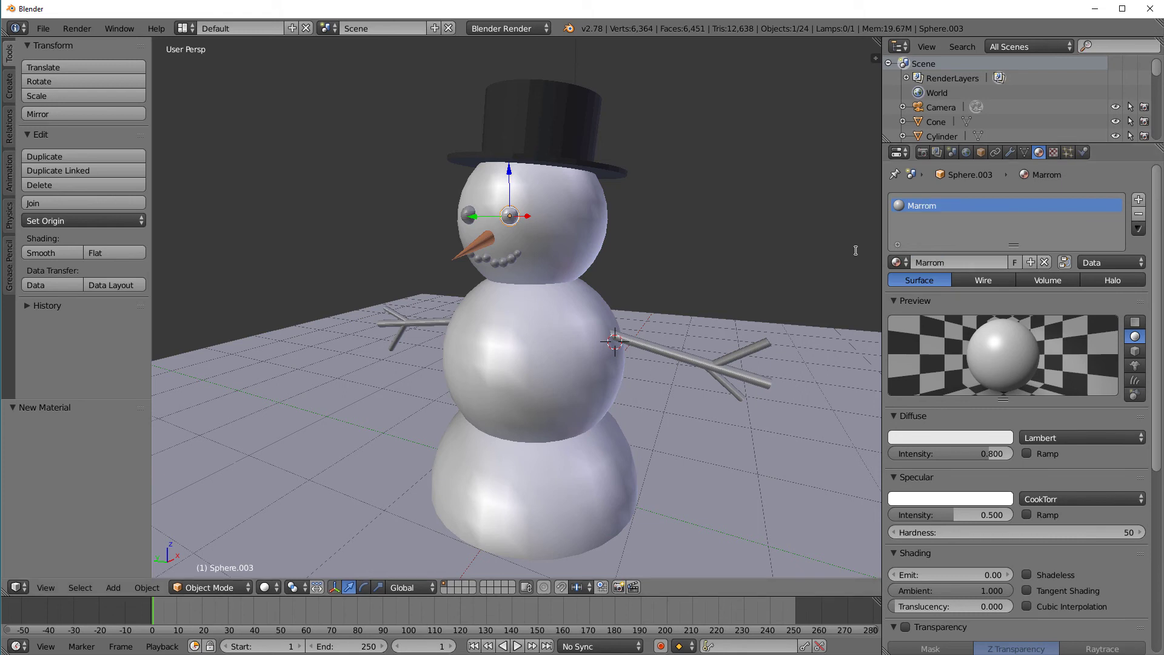
Step: Set the Marrom material's diffuse colour to a dark brown
click(934, 437)
drag(950, 296, 937, 334)
drag(1013, 251, 1013, 316)
drag(944, 335, 937, 322)
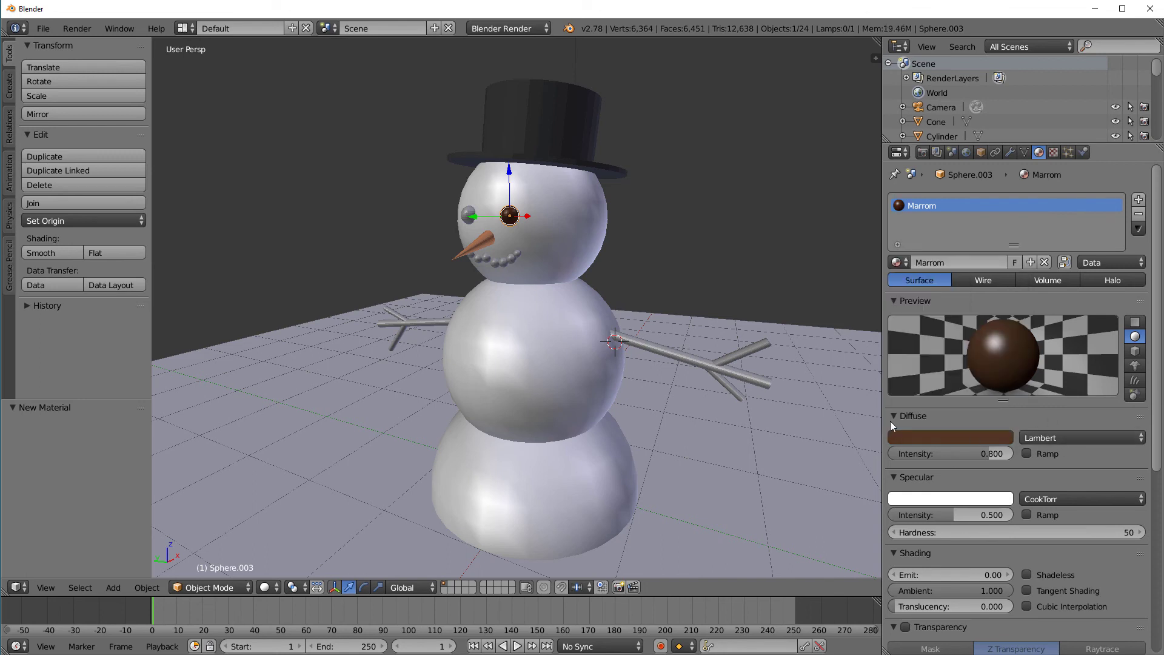
Step: Assign the existing Marrom material to the snowman's other eye
right_click(464, 213)
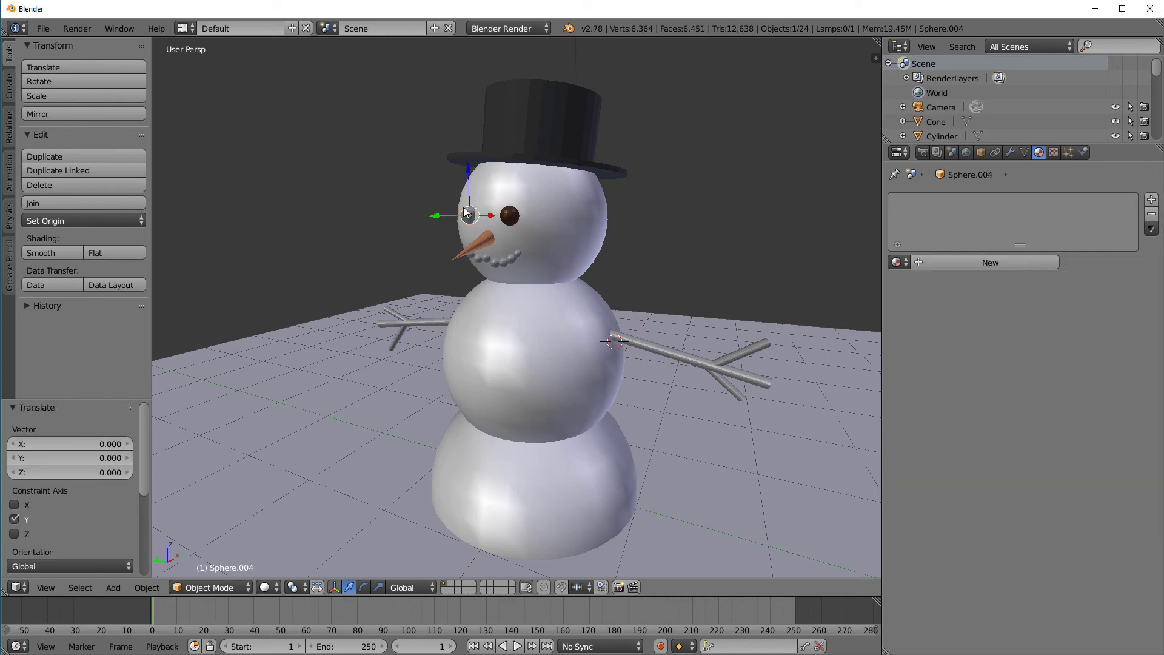
click(897, 262)
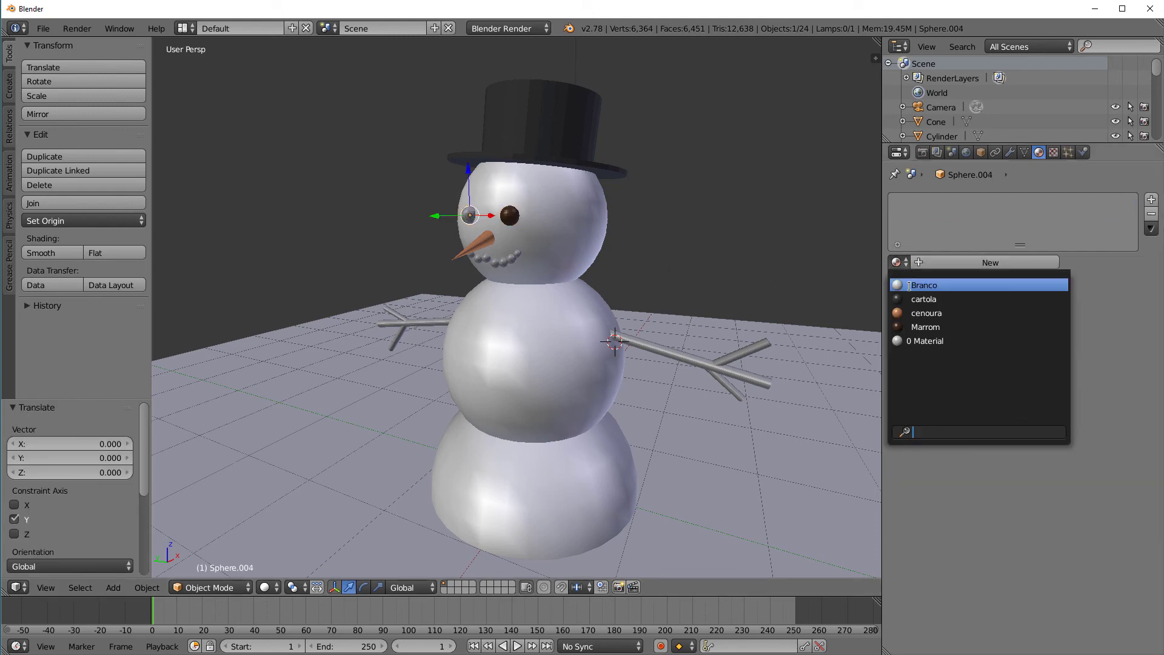
click(925, 326)
Step: Select the main stick and both twigs of each of the snowman's arms together
middle_drag(838, 303, 728, 340)
scroll(541, 279, up, 2)
right_click(770, 341)
scroll(761, 403, up, 2)
middle_drag(756, 405, 750, 404)
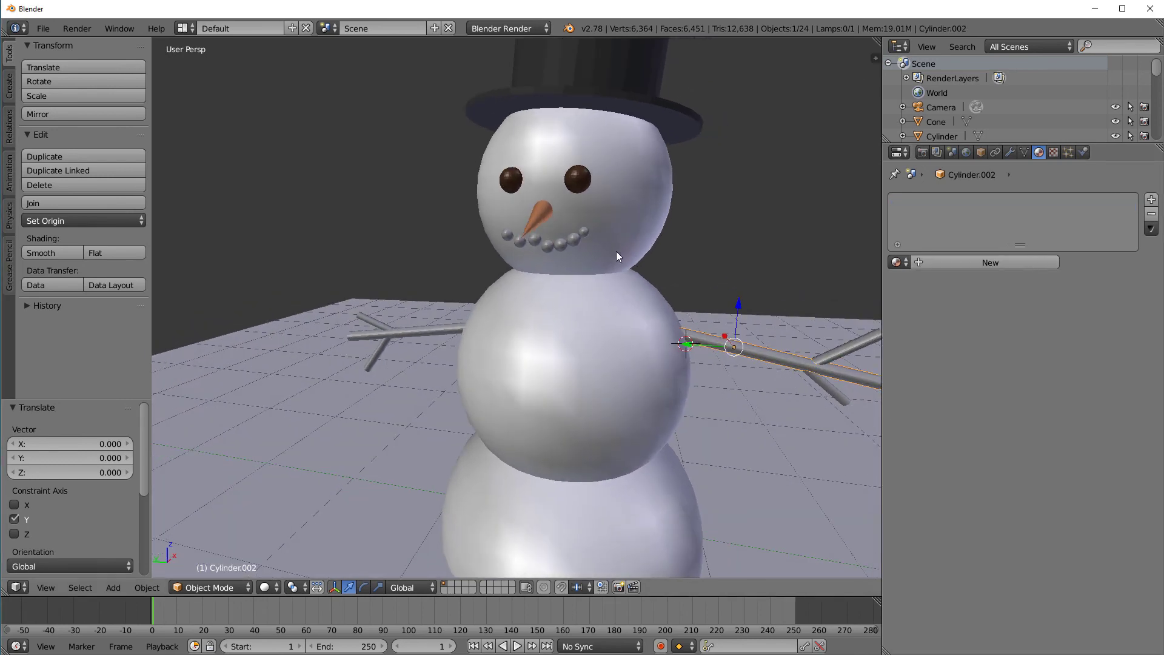
right_click(508, 236)
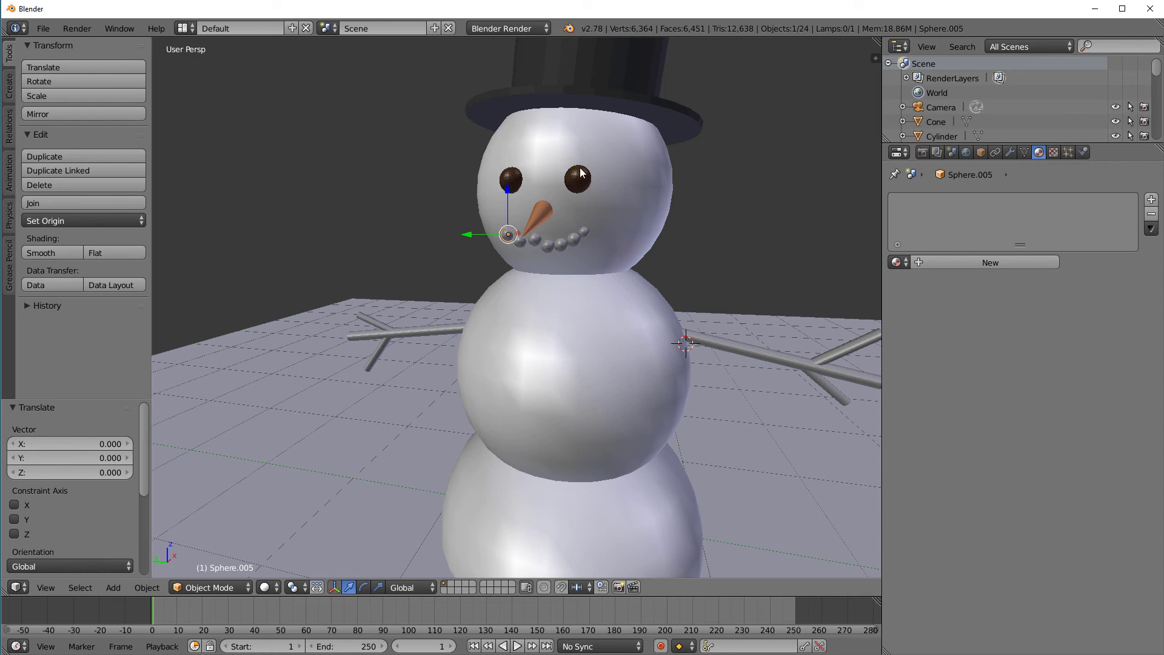
right_click(729, 344)
shift+right_click(845, 346)
shift+right_click(835, 395)
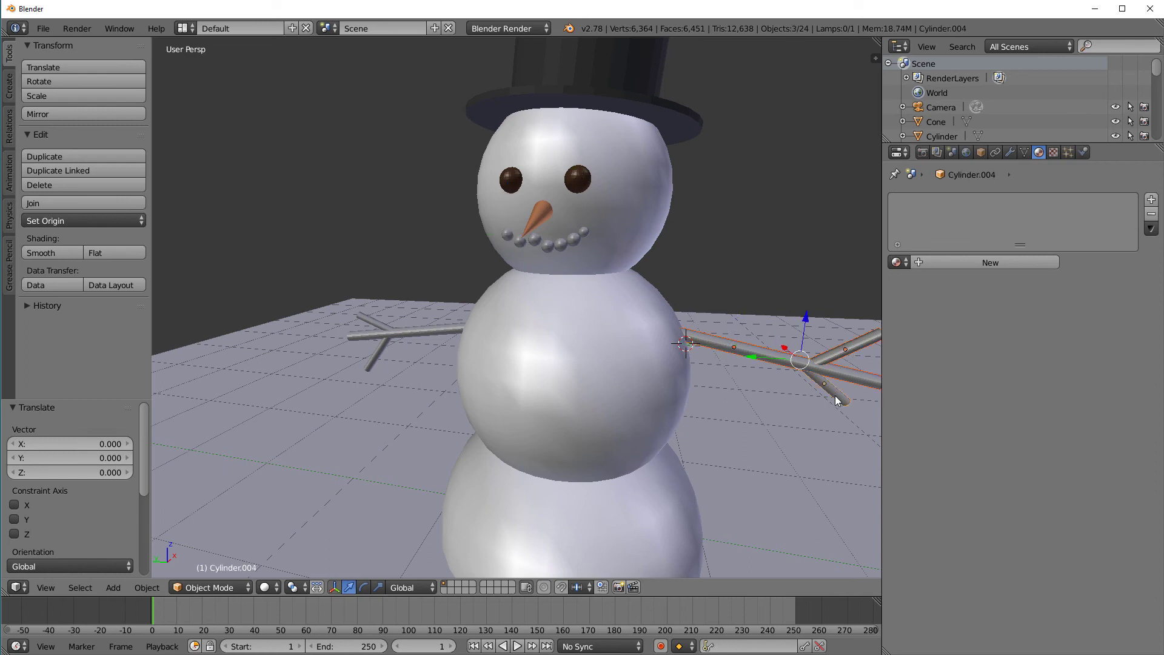
shift+right_click(435, 335)
shift+right_click(368, 320)
shift+right_click(379, 348)
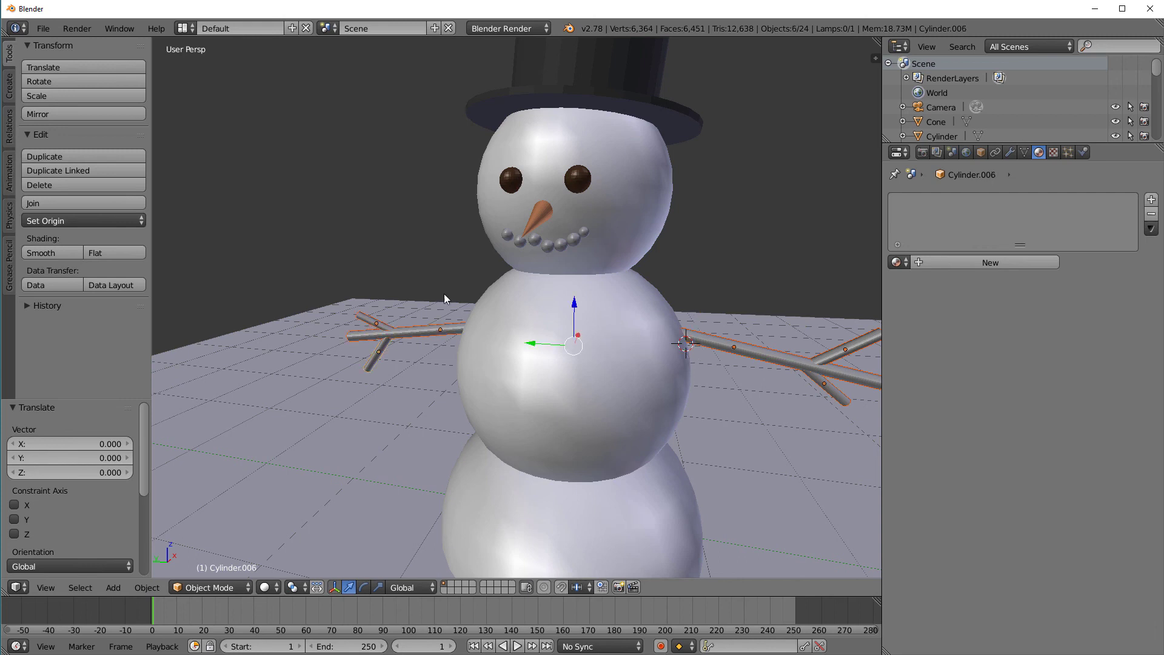
Step: Extend the selection with the mouth spheres, adding one Marrom eye last as the active object
shift+click(519, 242)
shift+click(535, 241)
shift+click(549, 247)
shift+click(561, 245)
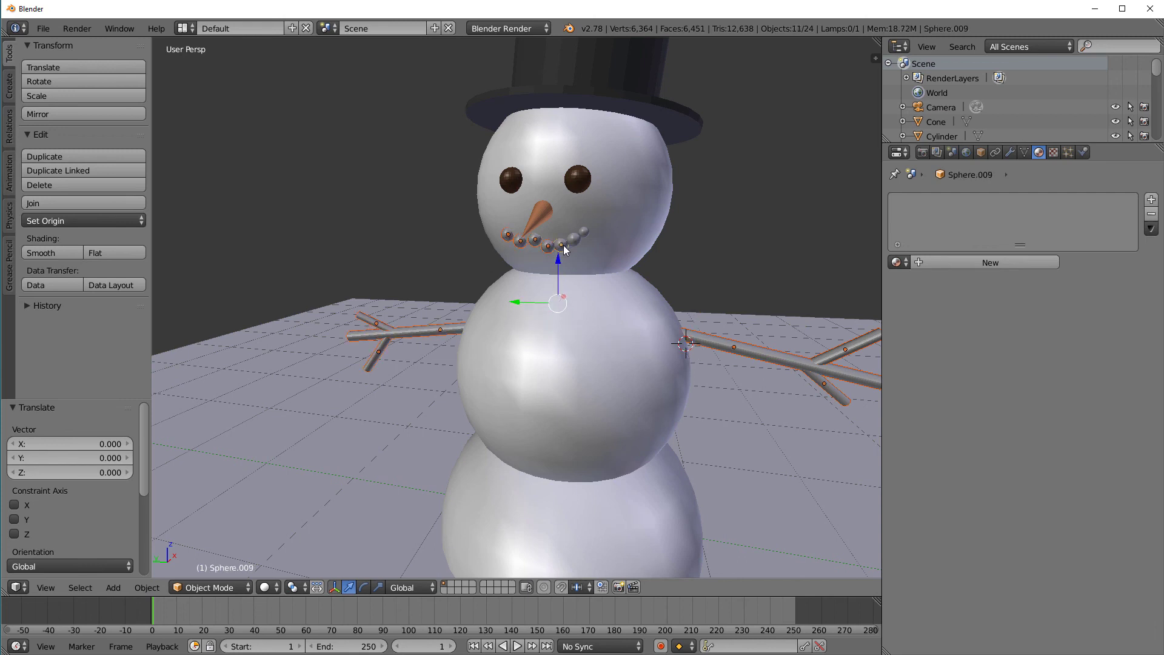
shift+click(574, 240)
shift+click(585, 233)
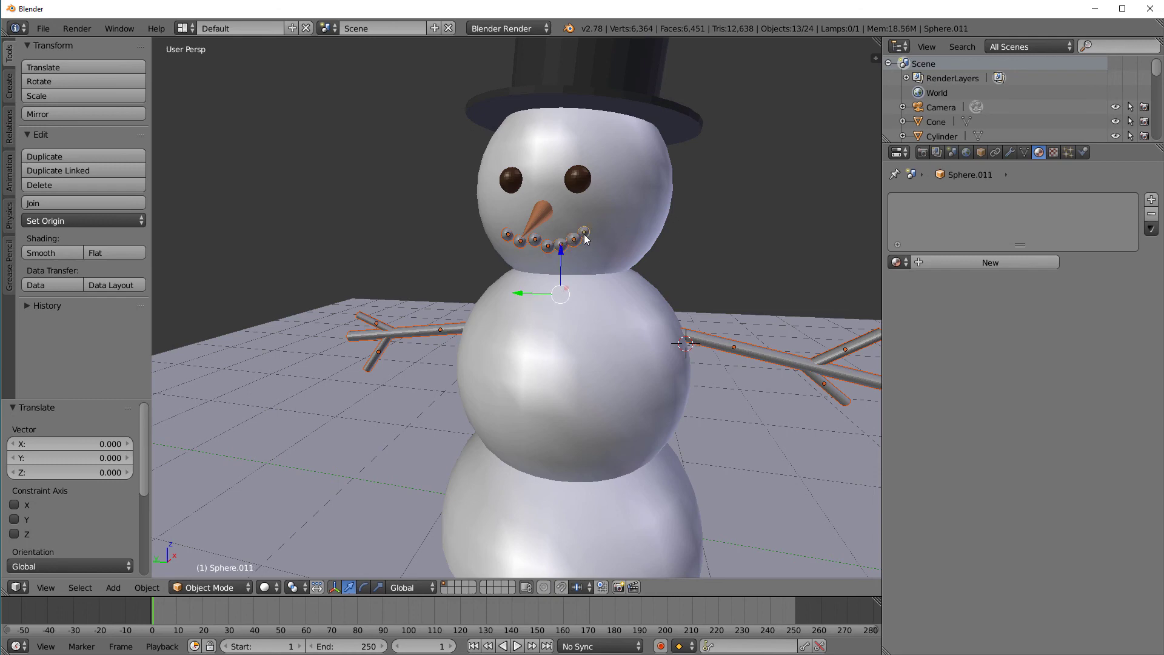
shift+click(580, 179)
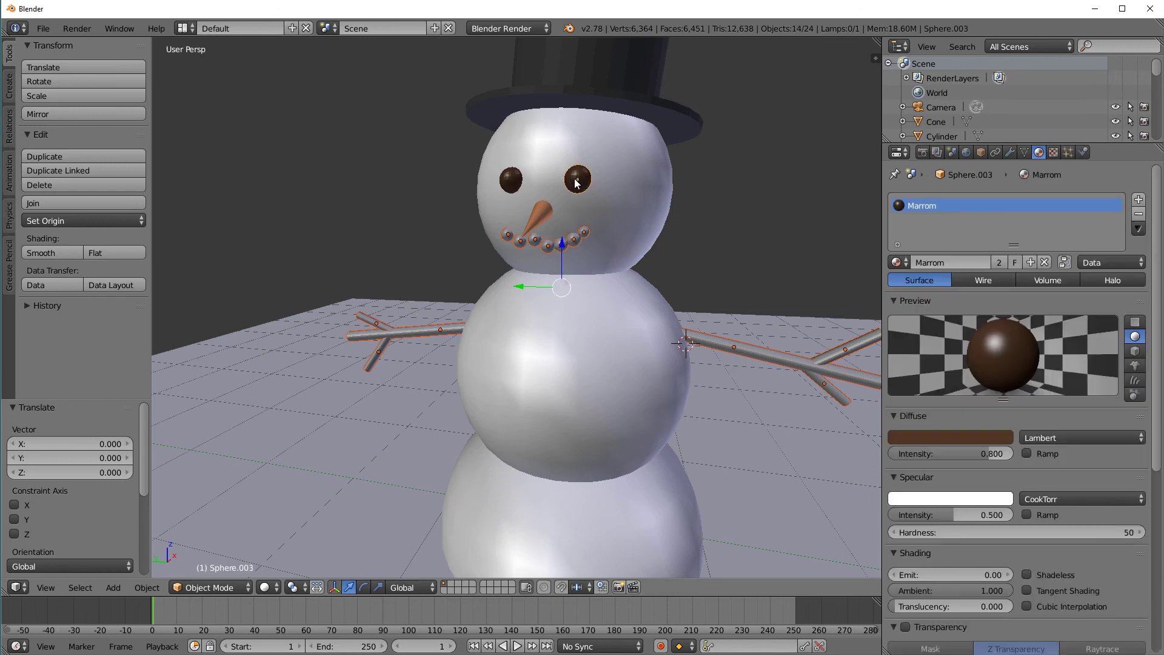
middle_drag(580, 197, 676, 203)
shift+click(584, 185)
shift+click(584, 185)
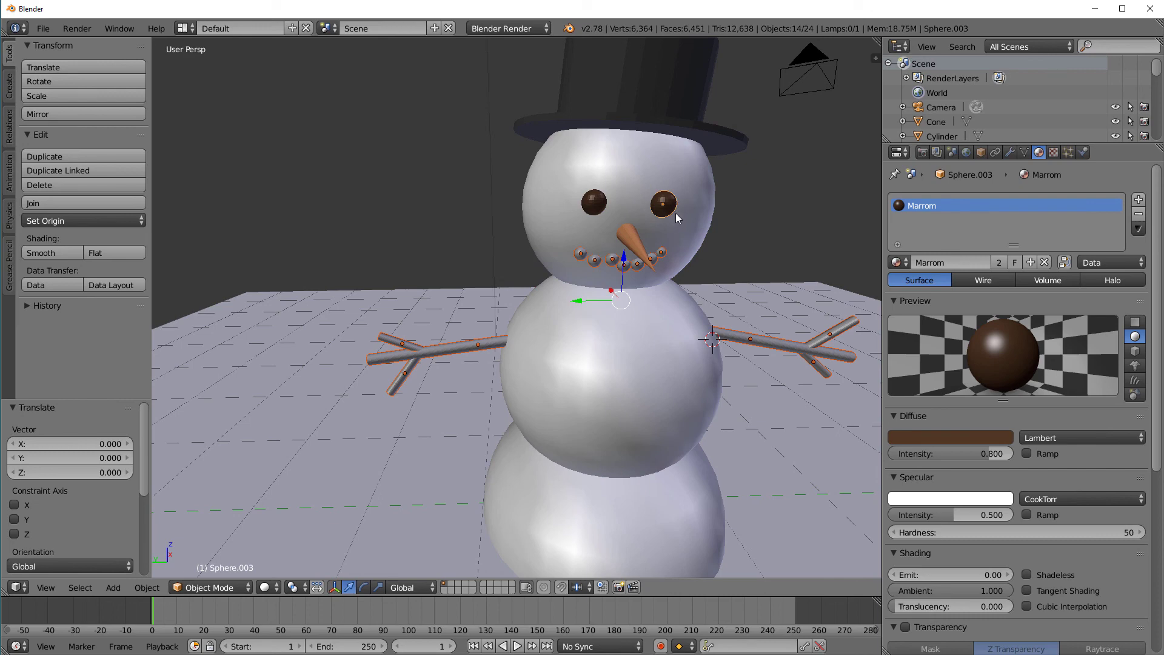
middle_drag(675, 212, 701, 264)
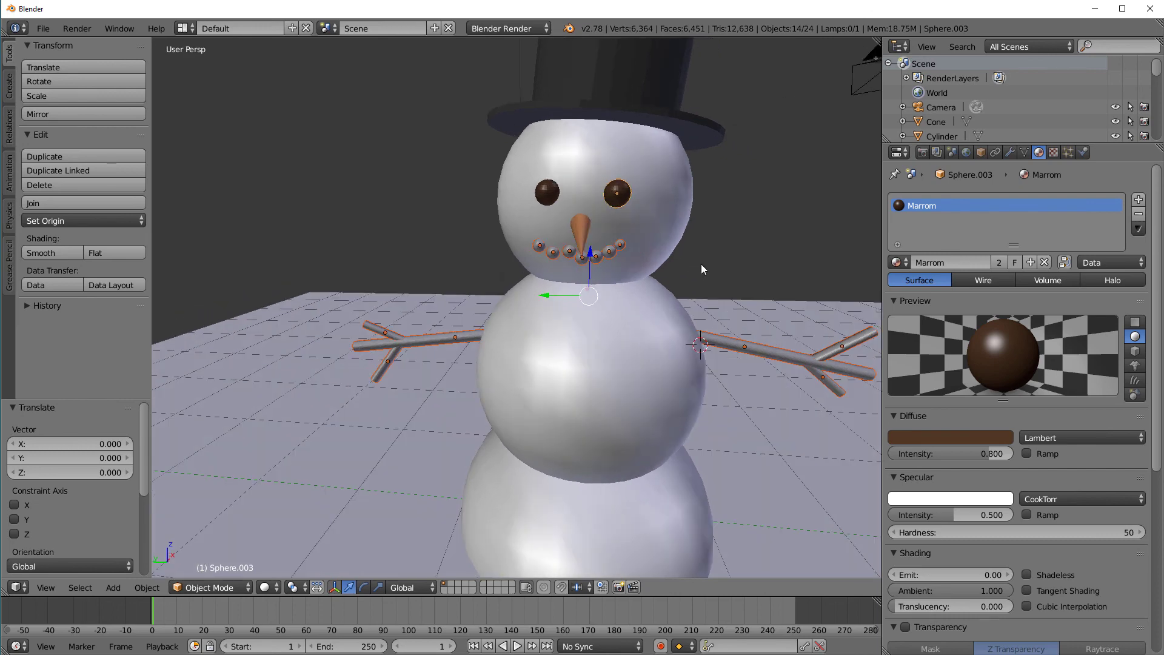
Step: Link the active eye's Marrom material to all selected arm pieces and mouth spheres with Make Links
key(ctrl+l)
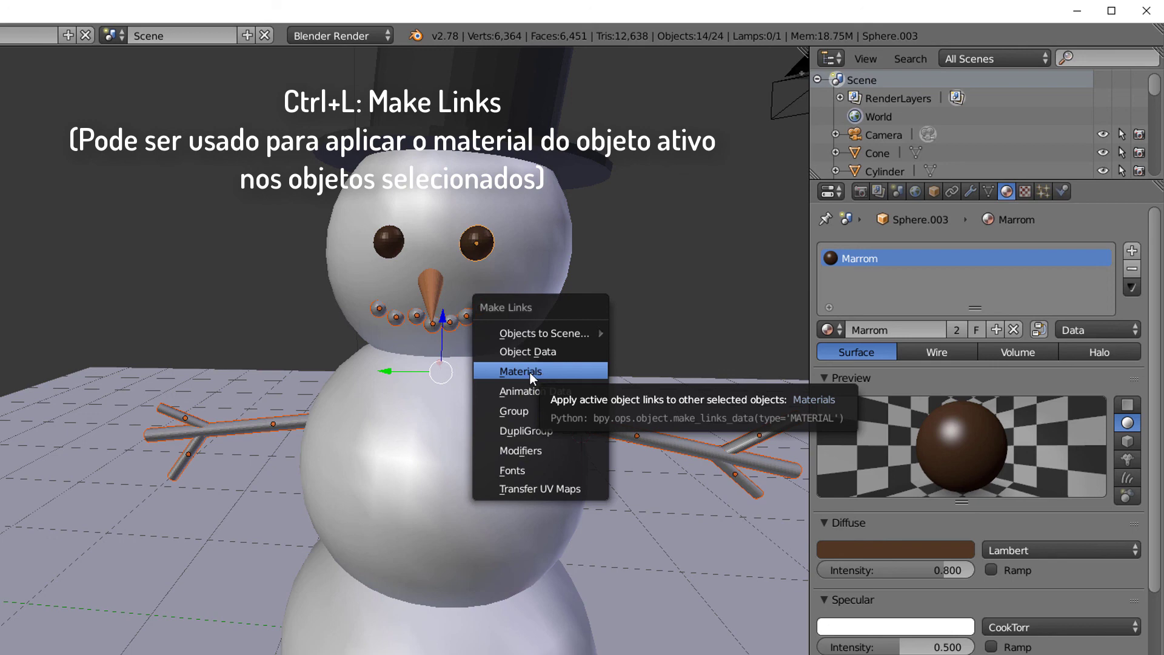
key(Escape)
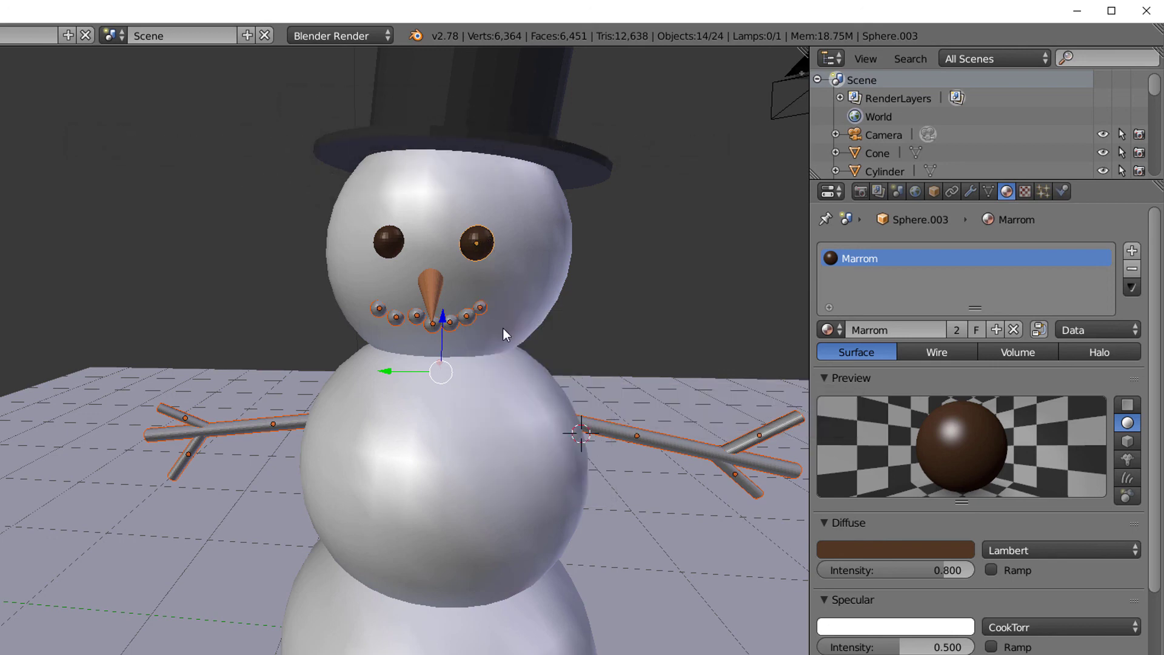
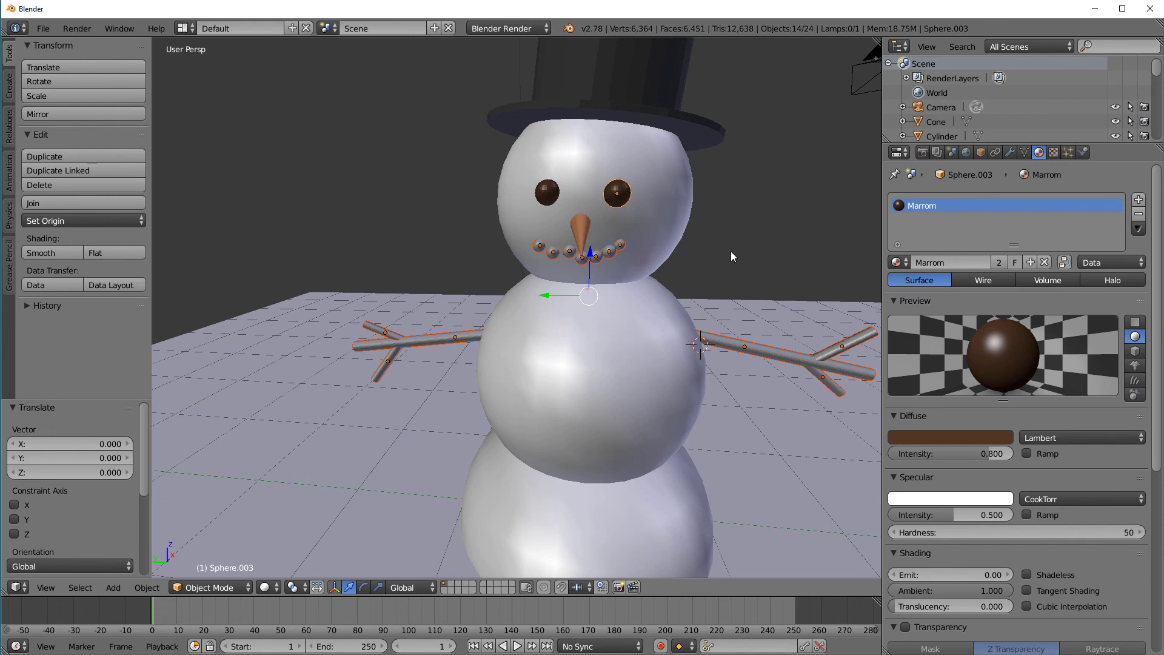
scroll(731, 255, down, 2)
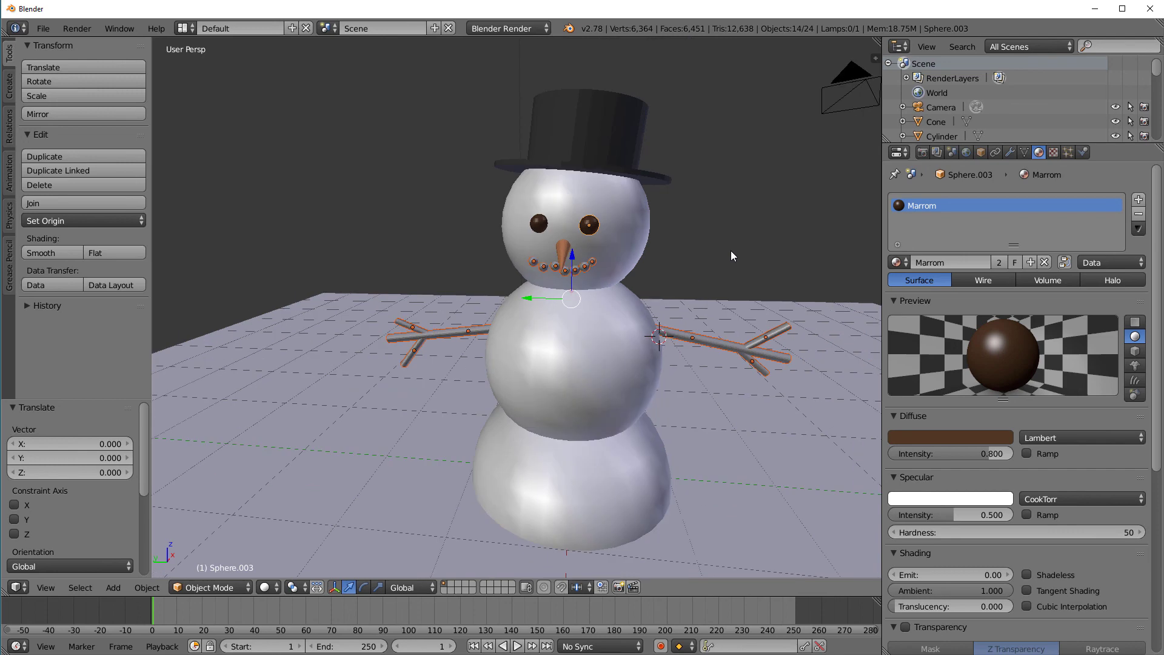
scroll(725, 212, up, 1)
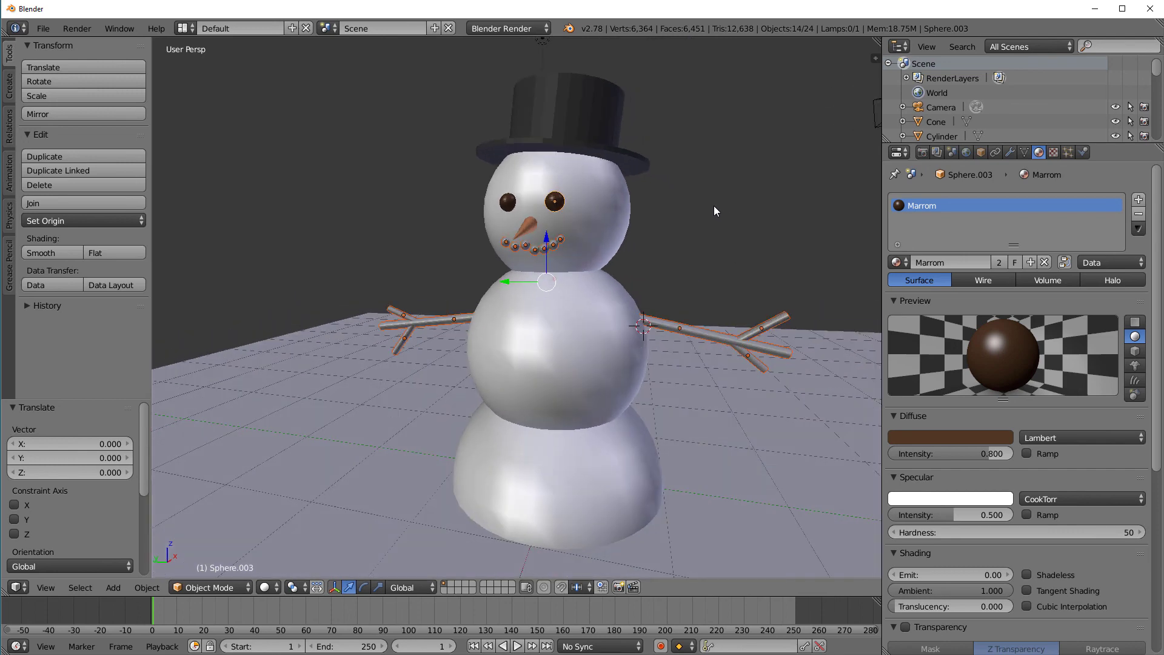
key(ctrl+l)
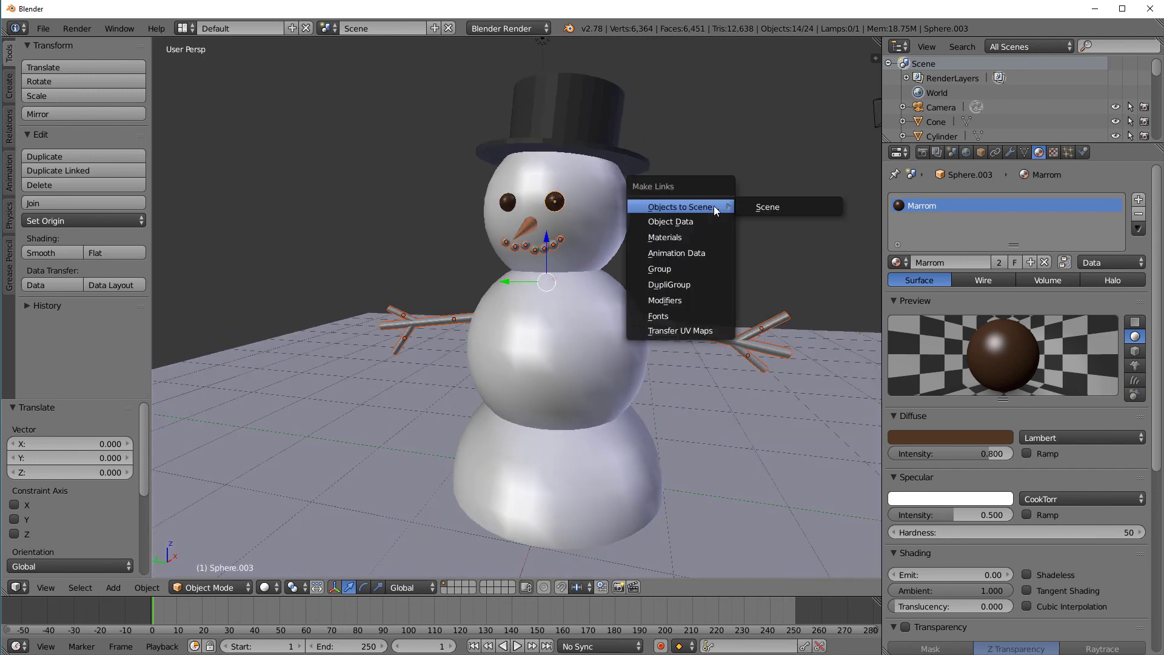
click(677, 238)
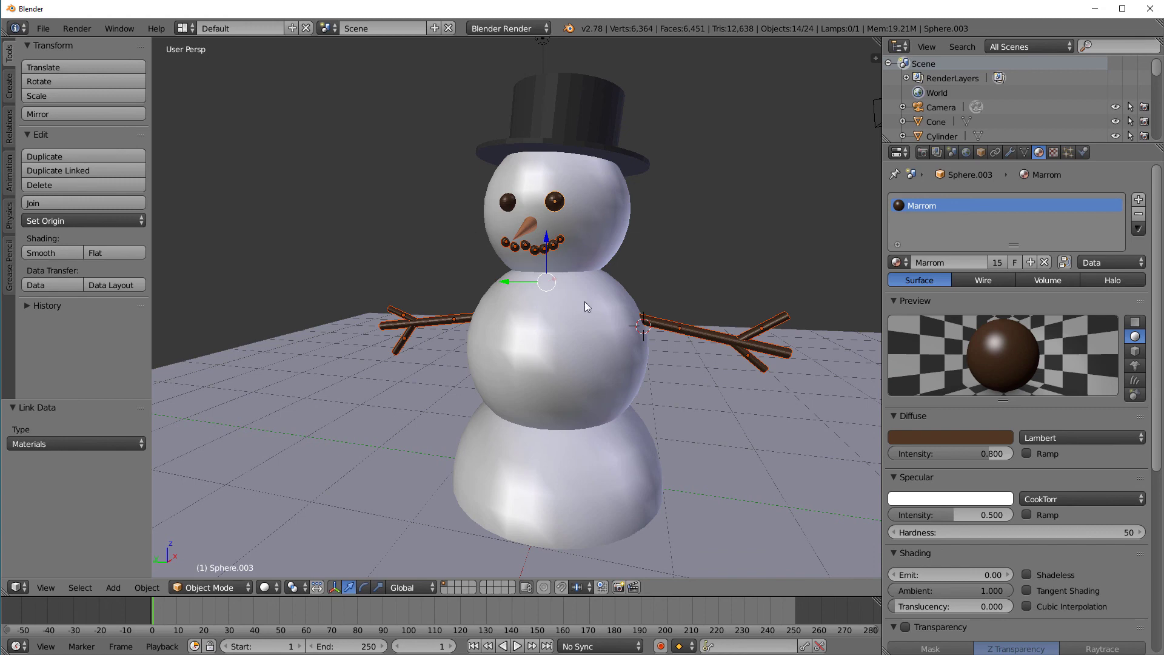
Step: Deselect everything and examine the coloured snowman from several angles, checking the bottom sphere's material
scroll(585, 301, down, 4)
middle_drag(651, 303, 793, 260)
scroll(658, 269, up, 2)
key(a)
scroll(700, 246, down, 3)
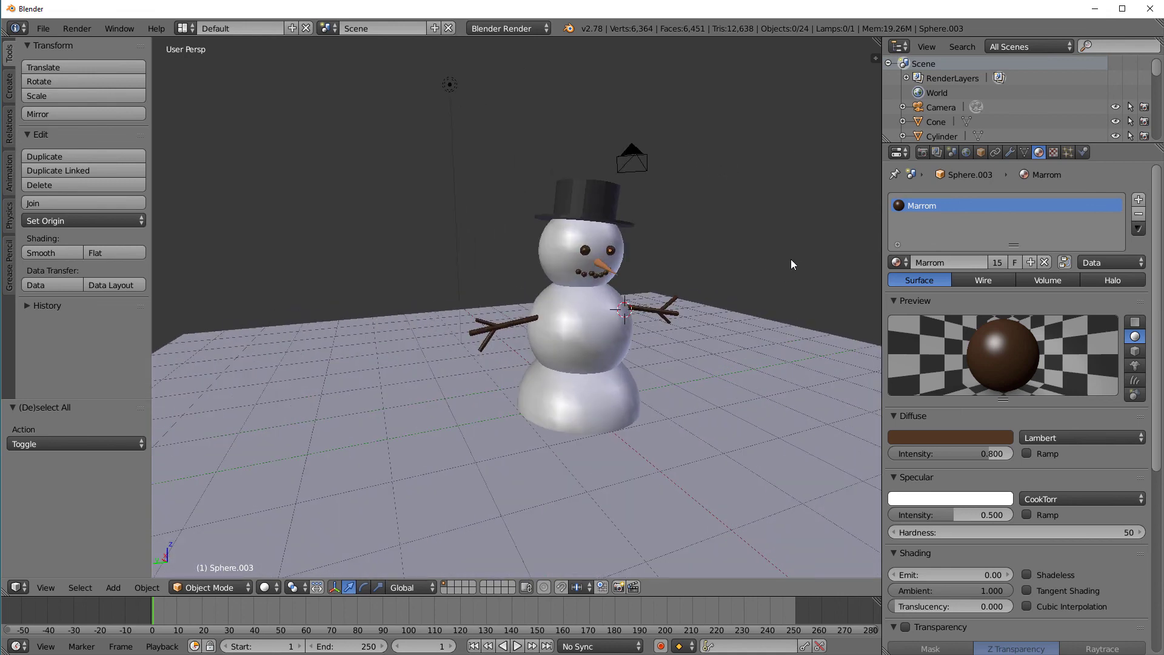
scroll(793, 259, up, 3)
right_click(637, 441)
scroll(668, 460, down, 4)
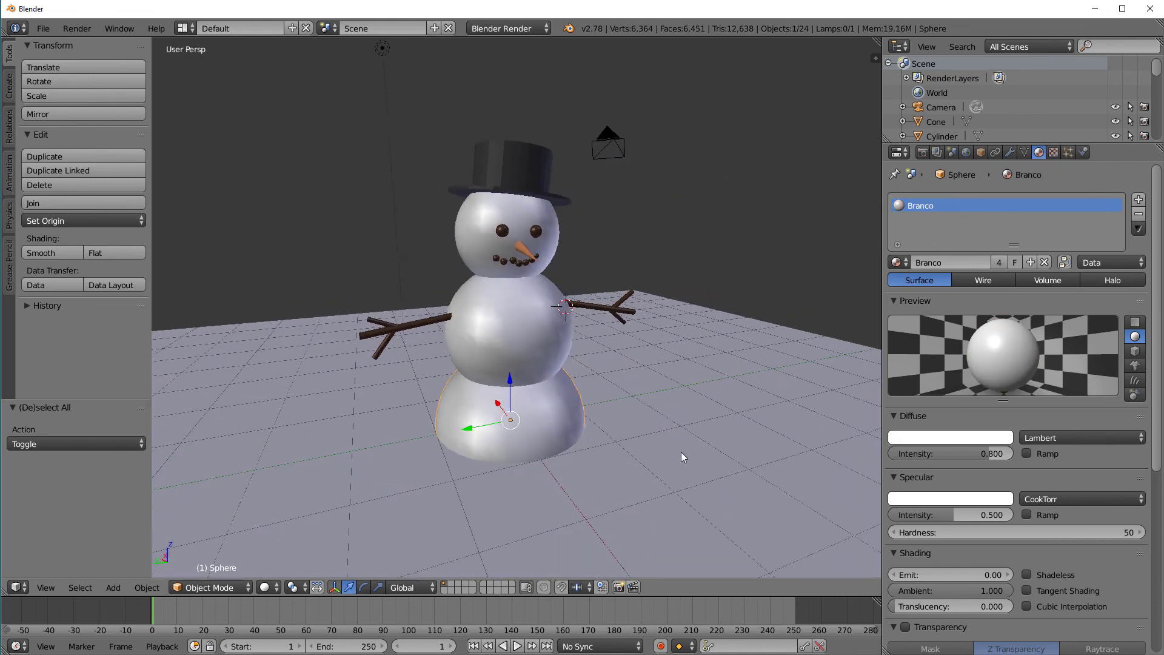
middle_drag(683, 460, 669, 441)
scroll(681, 442, up, 4)
scroll(693, 424, down, 3)
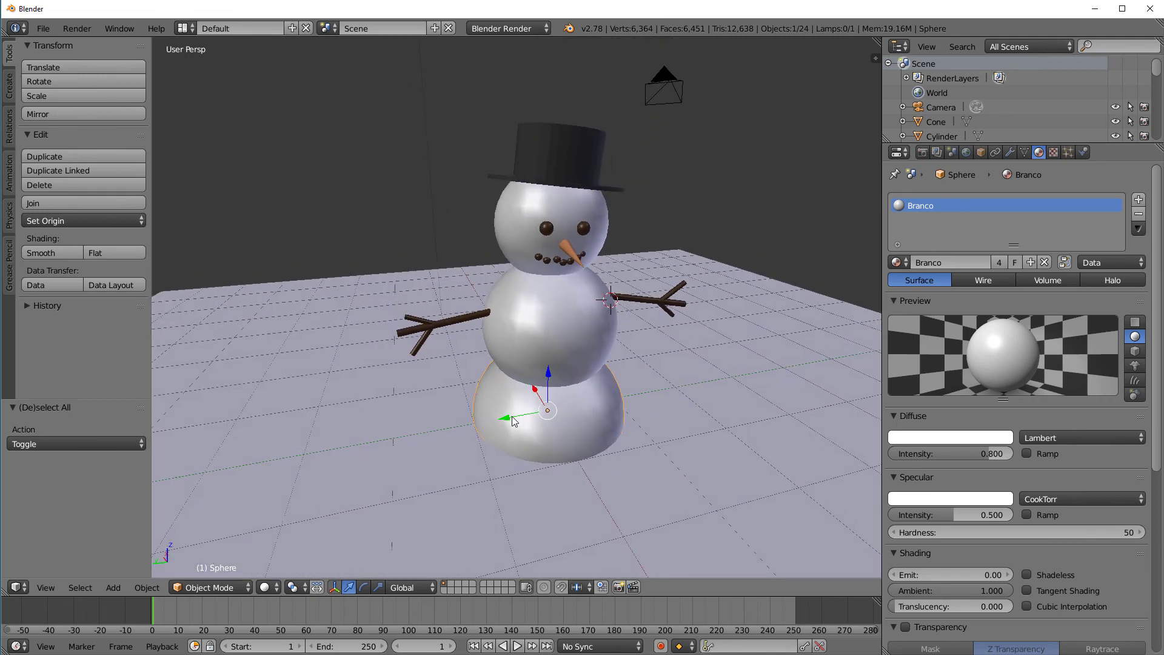
Step: Try moving the bottom sphere along Y and stretching an arm's main stick along Y with the scale manipulator
drag(512, 417, 538, 432)
right_click(537, 432)
right_click(476, 318)
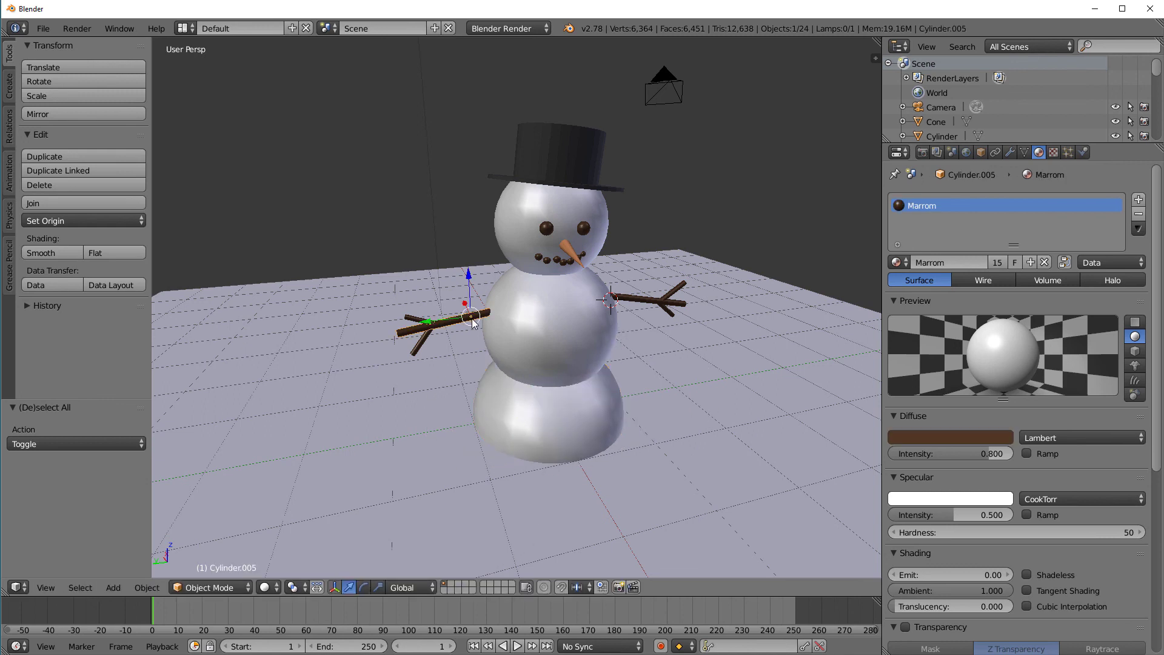
click(363, 587)
key(ctrl+space)
key(ctrl+space)
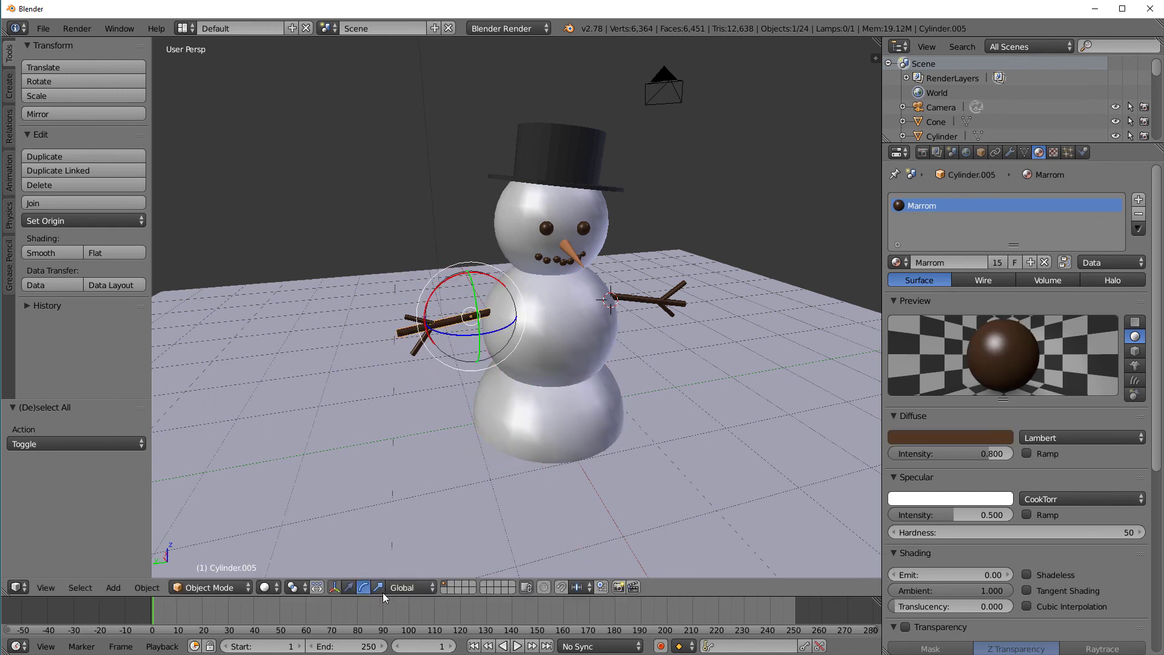
click(378, 588)
drag(425, 322, 398, 323)
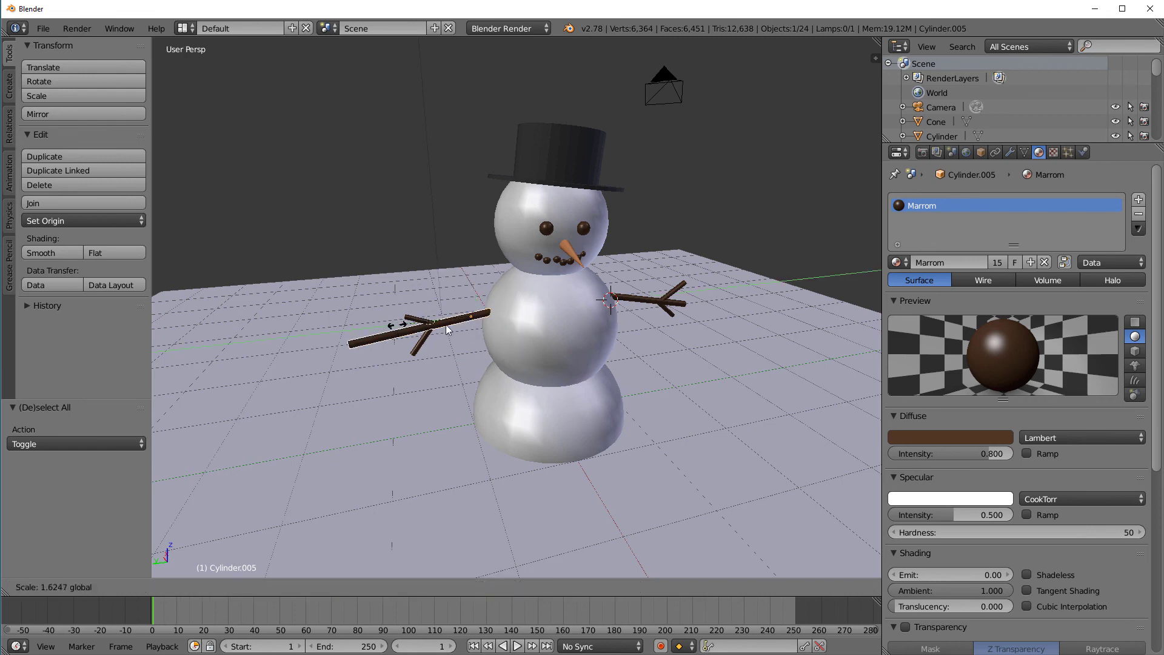
right_click(397, 322)
scroll(542, 311, down, 1)
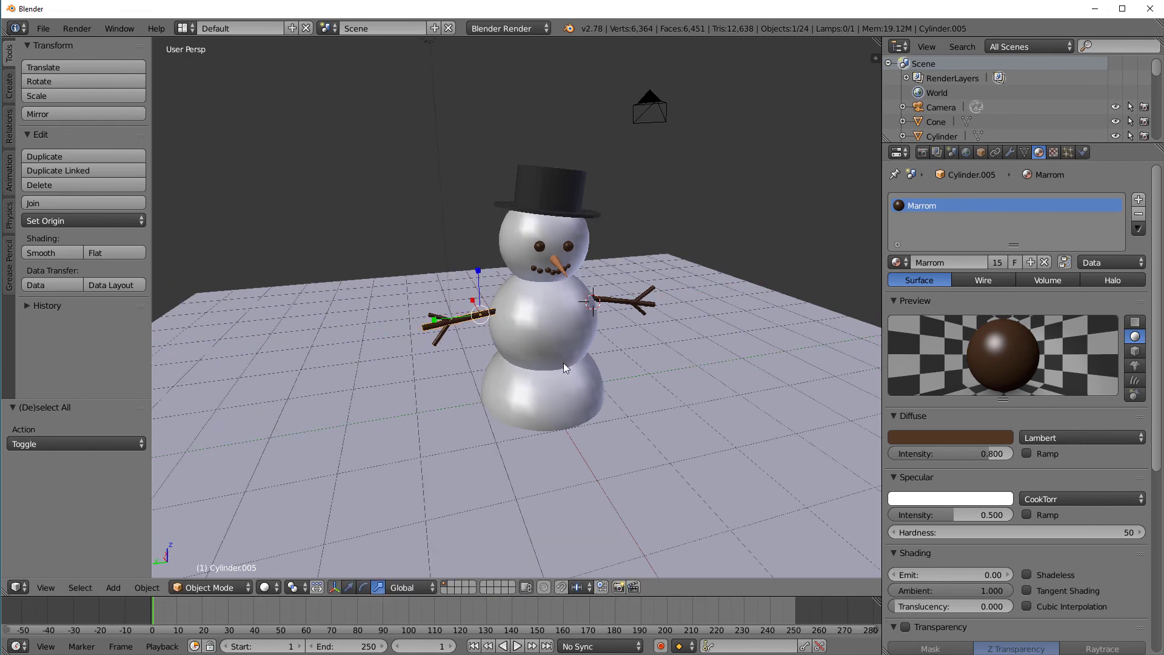
middle_drag(562, 362, 587, 386)
scroll(570, 365, up, 2)
scroll(727, 369, down, 2)
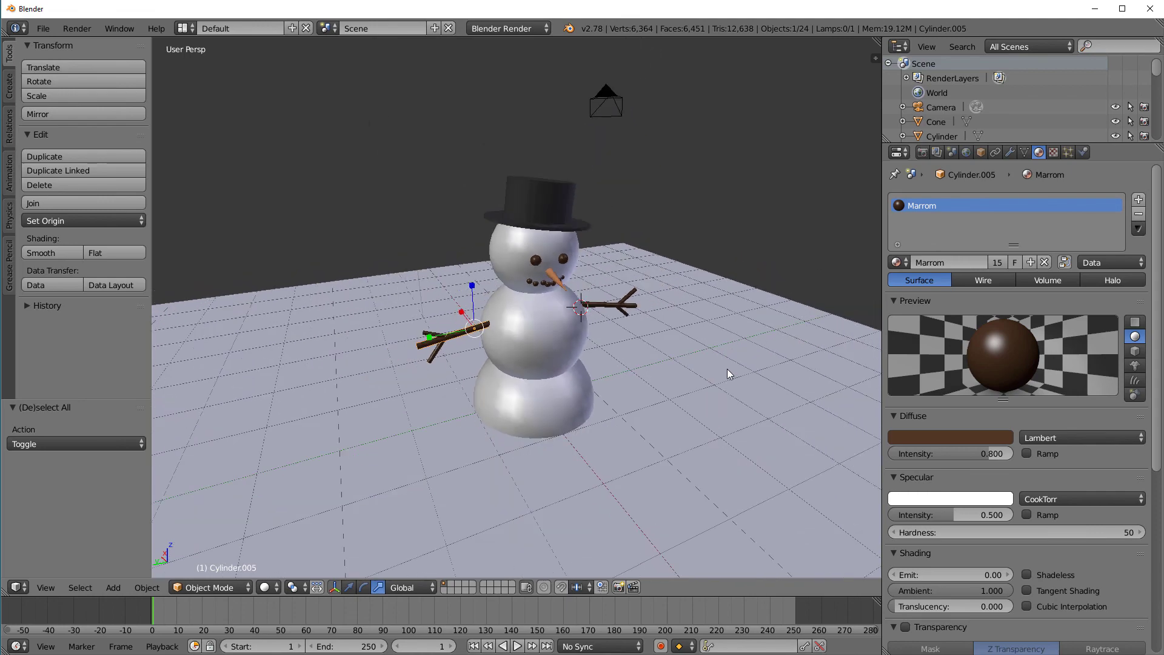
scroll(718, 388, up, 2)
mouse_move(719, 388)
middle_down()
mouse_move(710, 371)
mouse_move(714, 386)
middle_up()
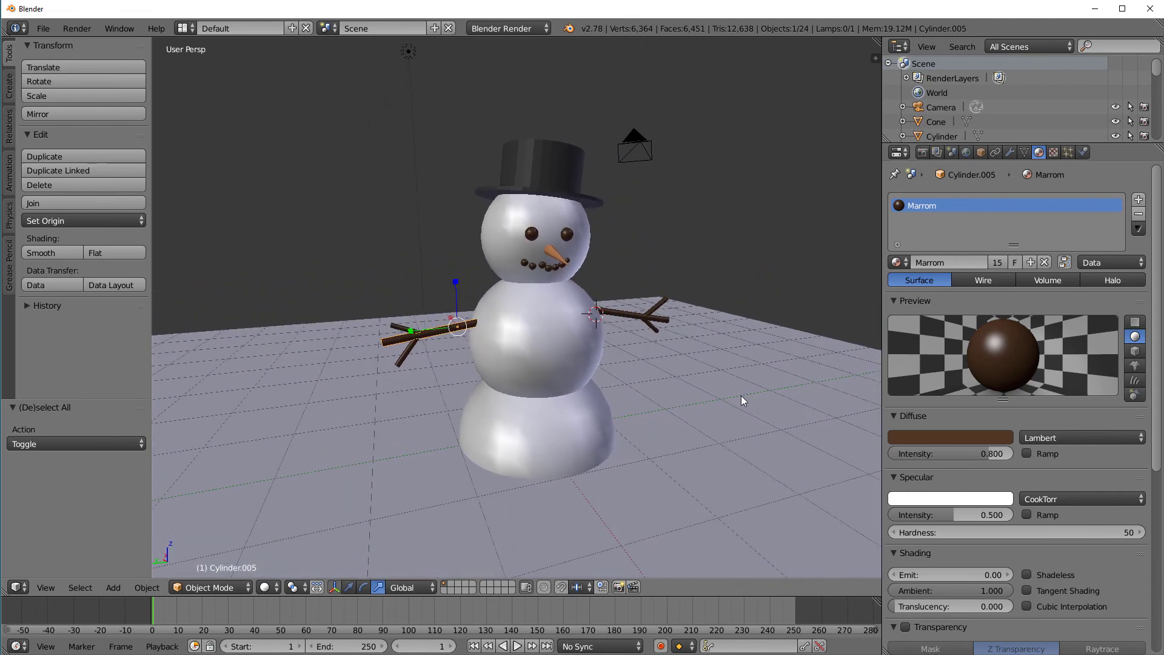